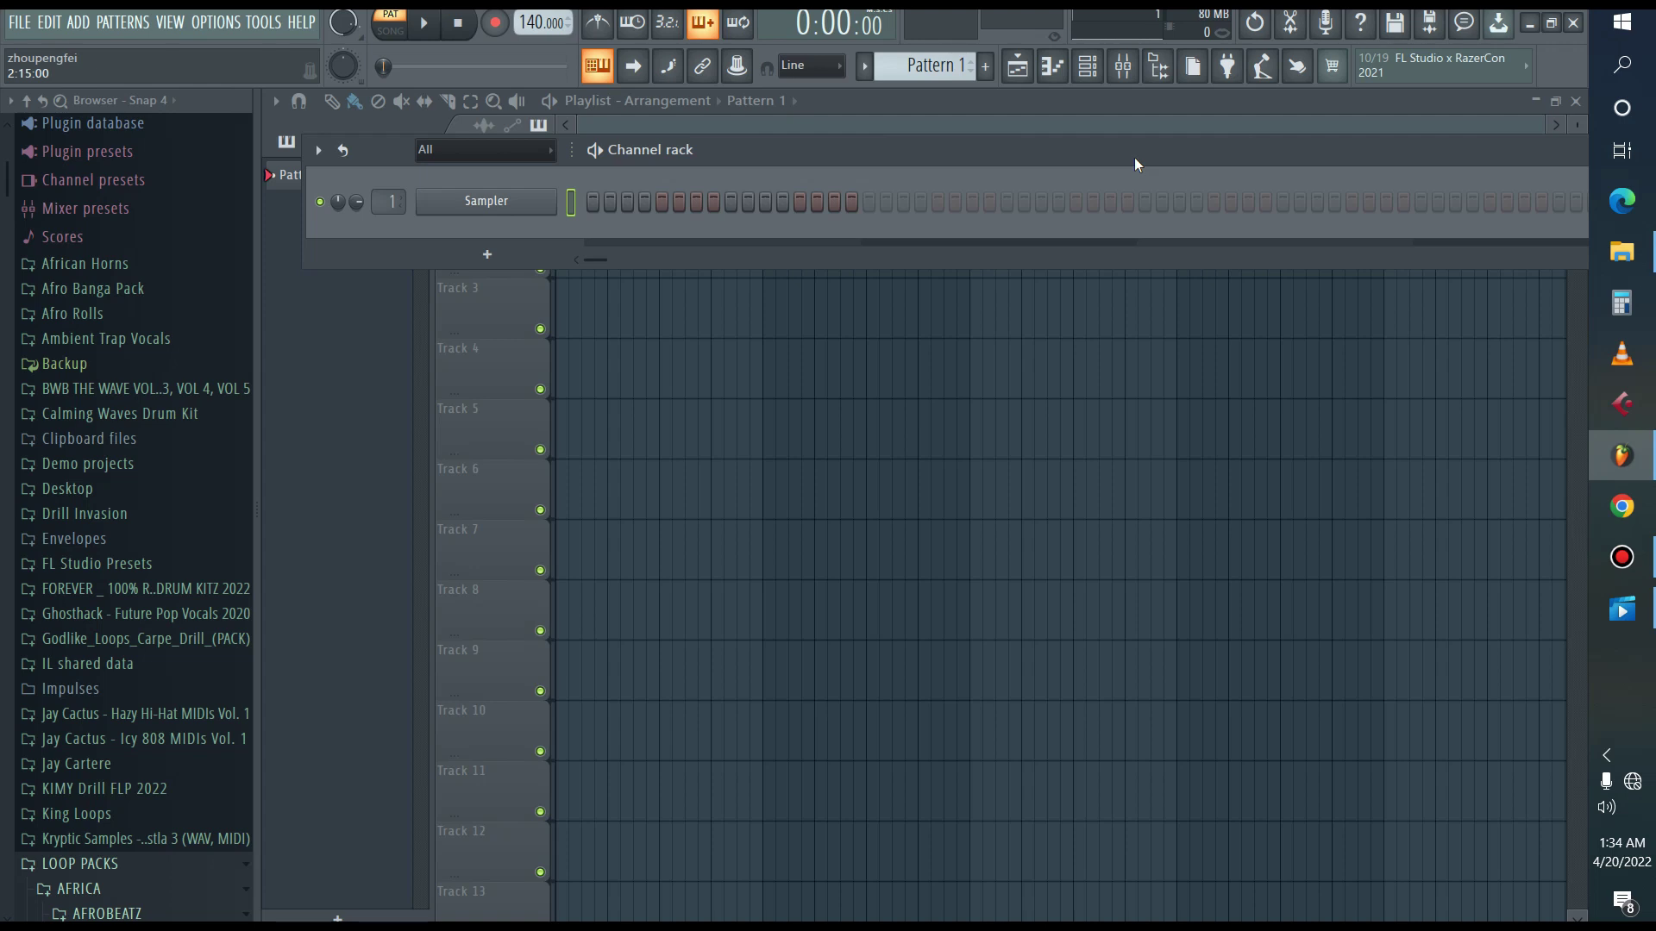
Collapse the African Dreams folder under LOOP PACKS, AFRICA, AFROBEATZ in the sample browser.
{"action": "scroll", "coordinate": [83, 658], "scroll_direction": "down", "scroll_amount": 3}
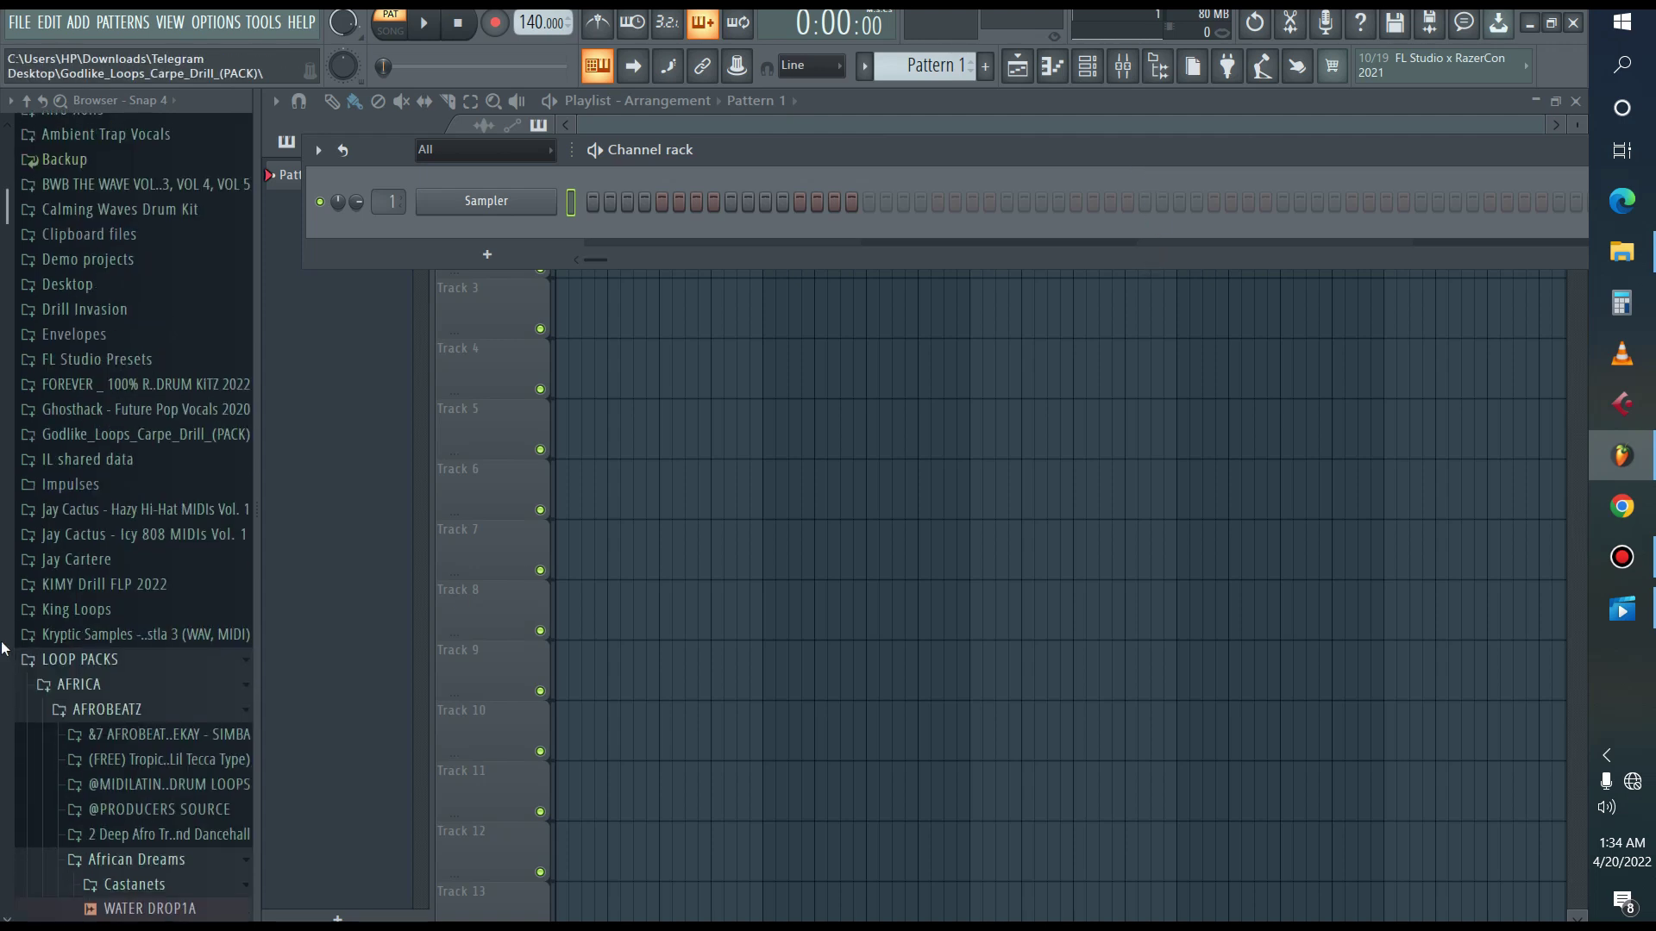
{"action": "scroll", "coordinate": [104, 669], "scroll_direction": "down", "scroll_amount": 4}
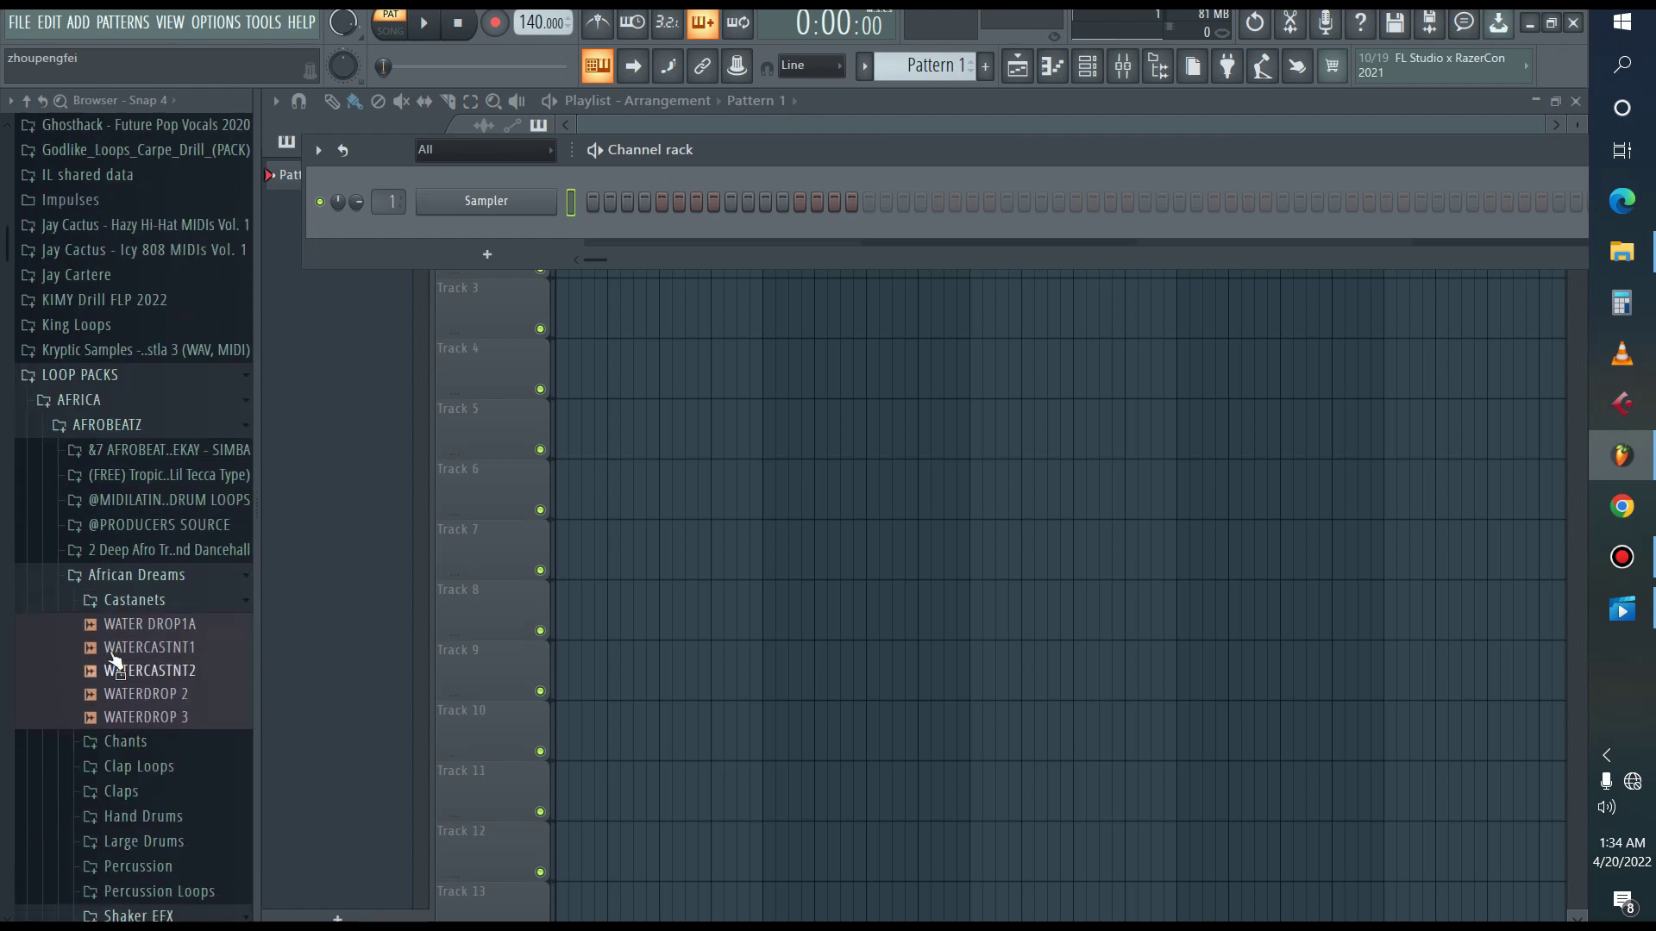
{"action": "left_click", "coordinate": [134, 576]}
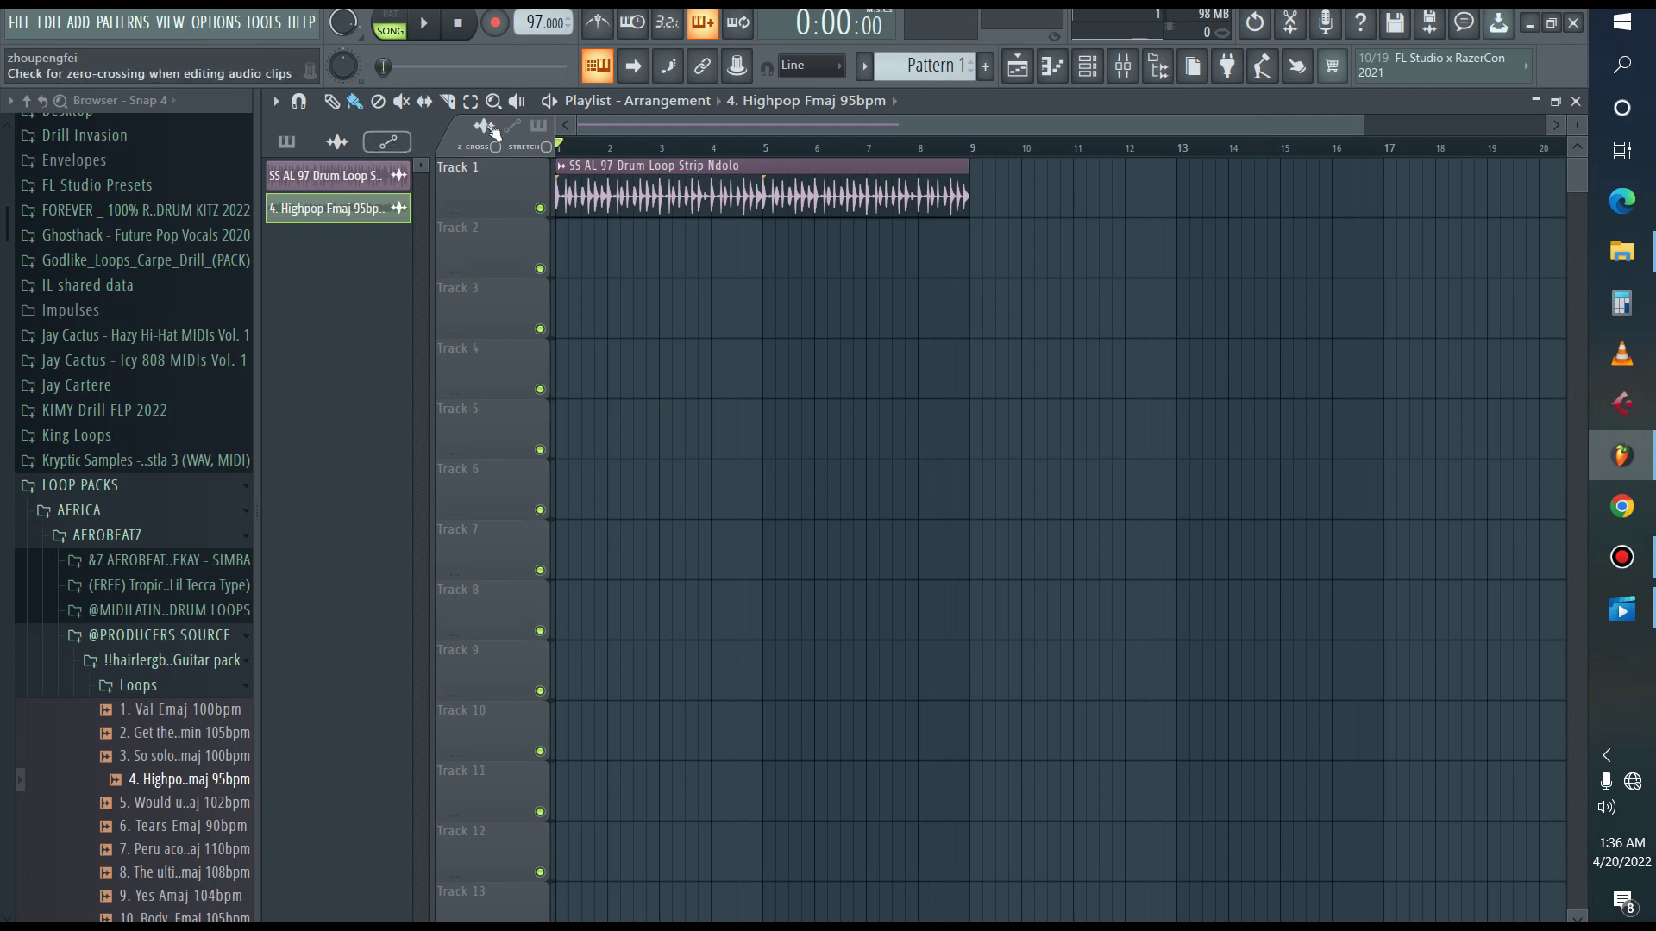
Play the SS AL 97 Drum Loop Strip Ndolo clip in song mode, and stop playback.
{"action": "left_click", "coordinate": [428, 26]}
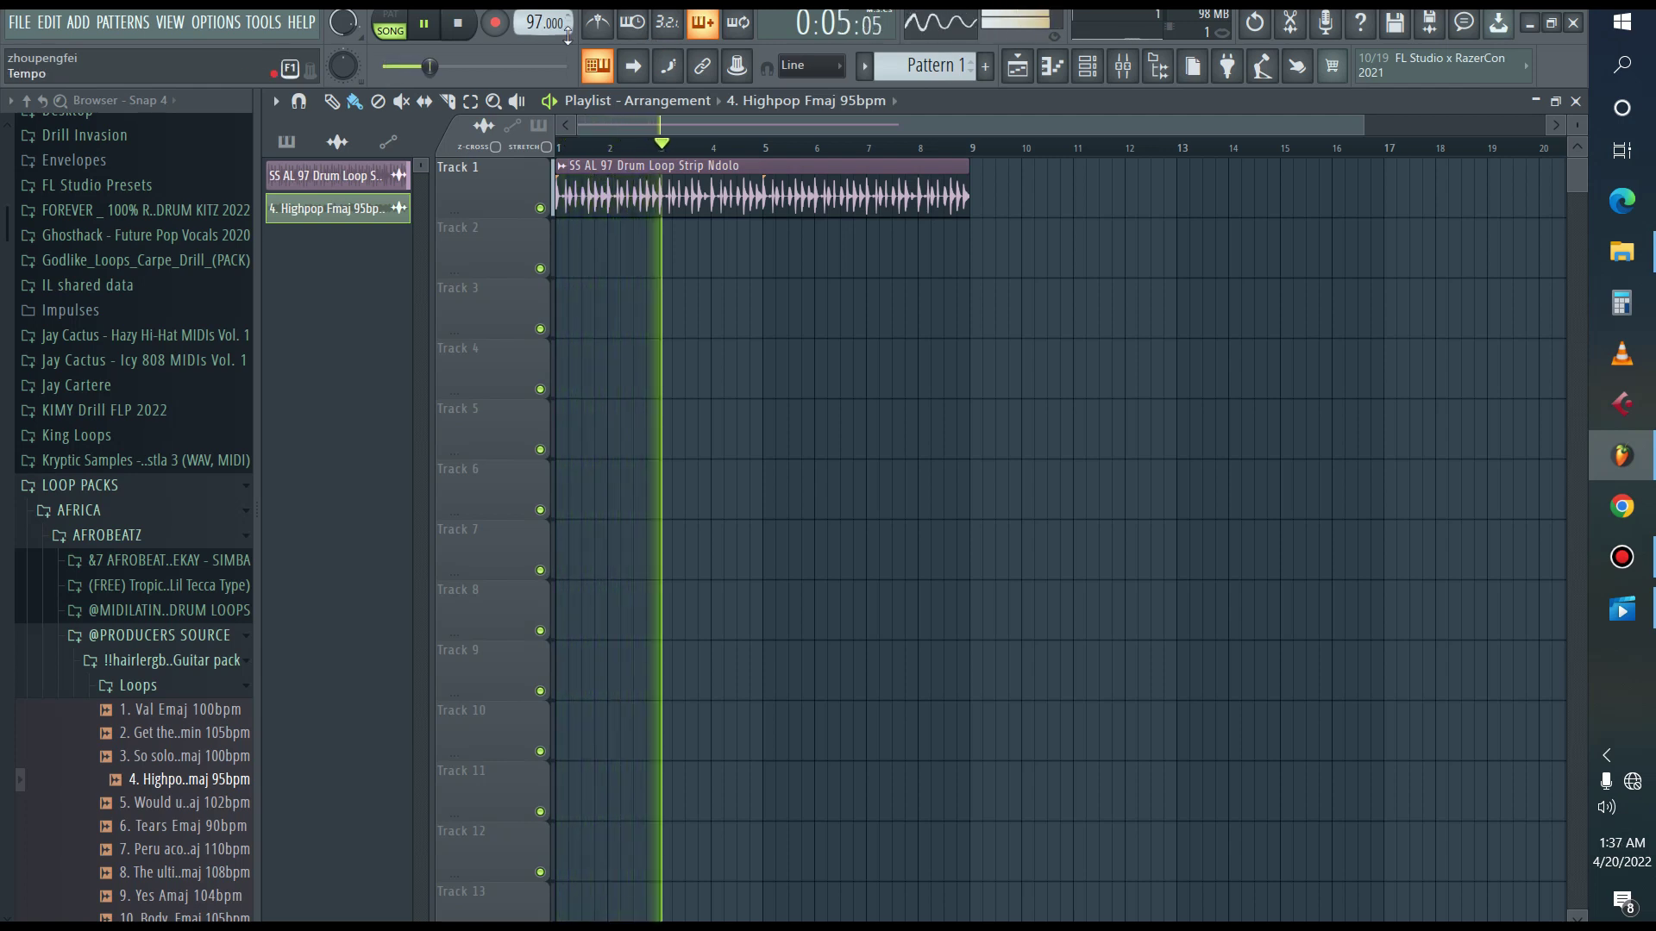
{"action": "scroll", "coordinate": [184, 625], "scroll_direction": "up", "scroll_amount": 4}
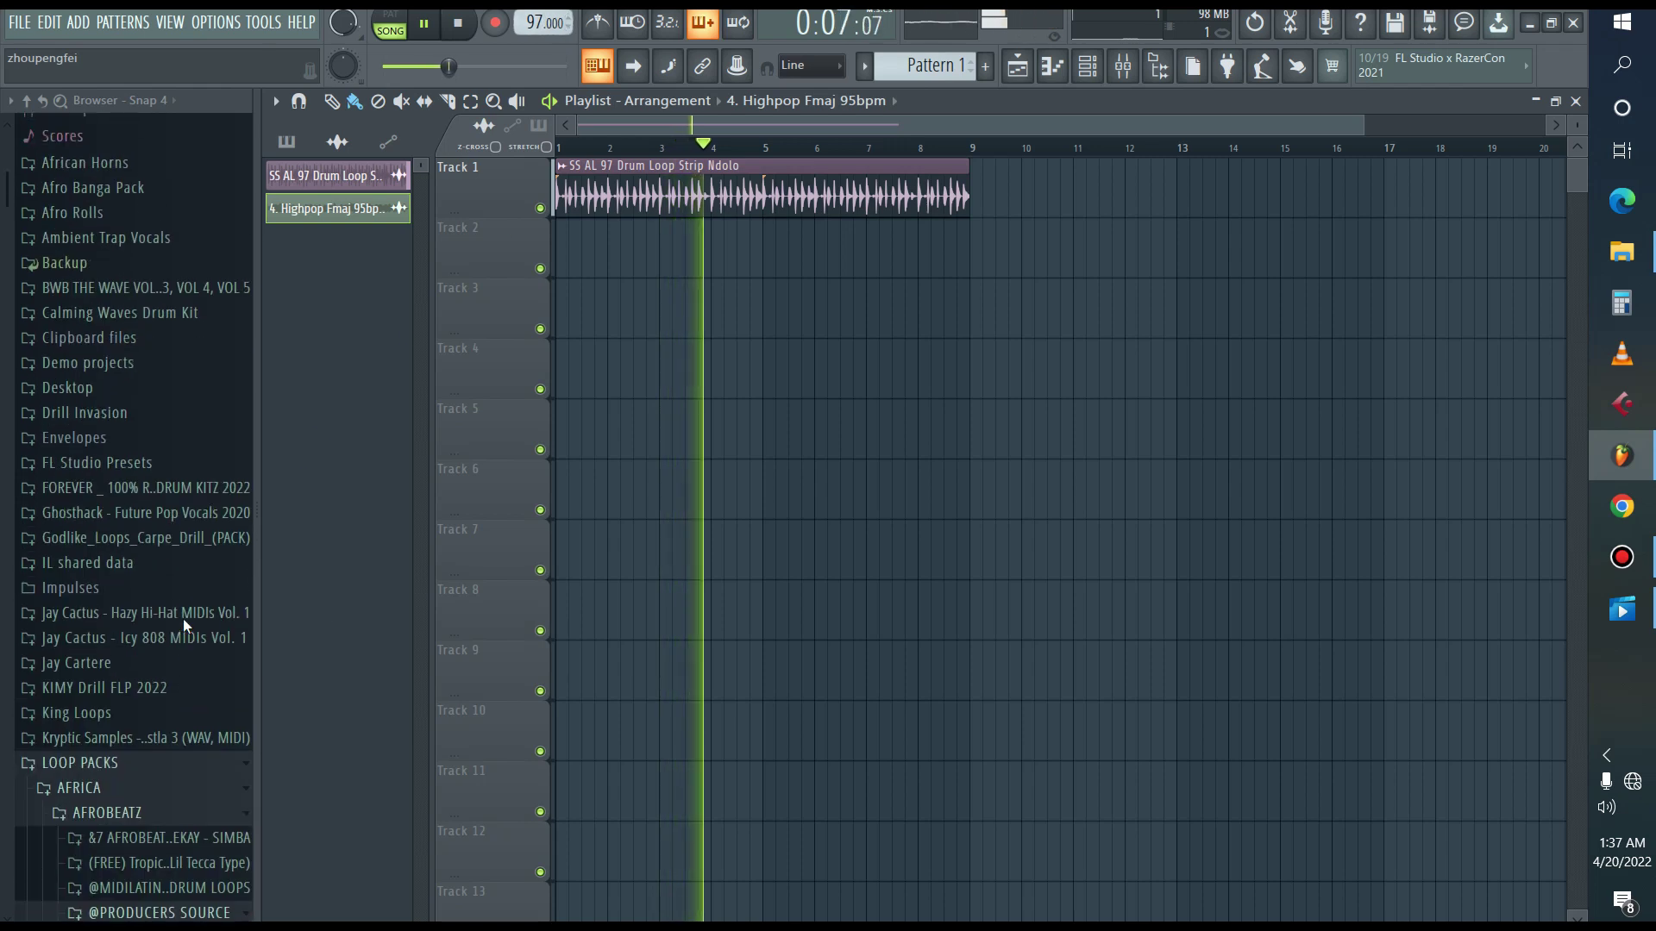
{"action": "key", "text": "space"}
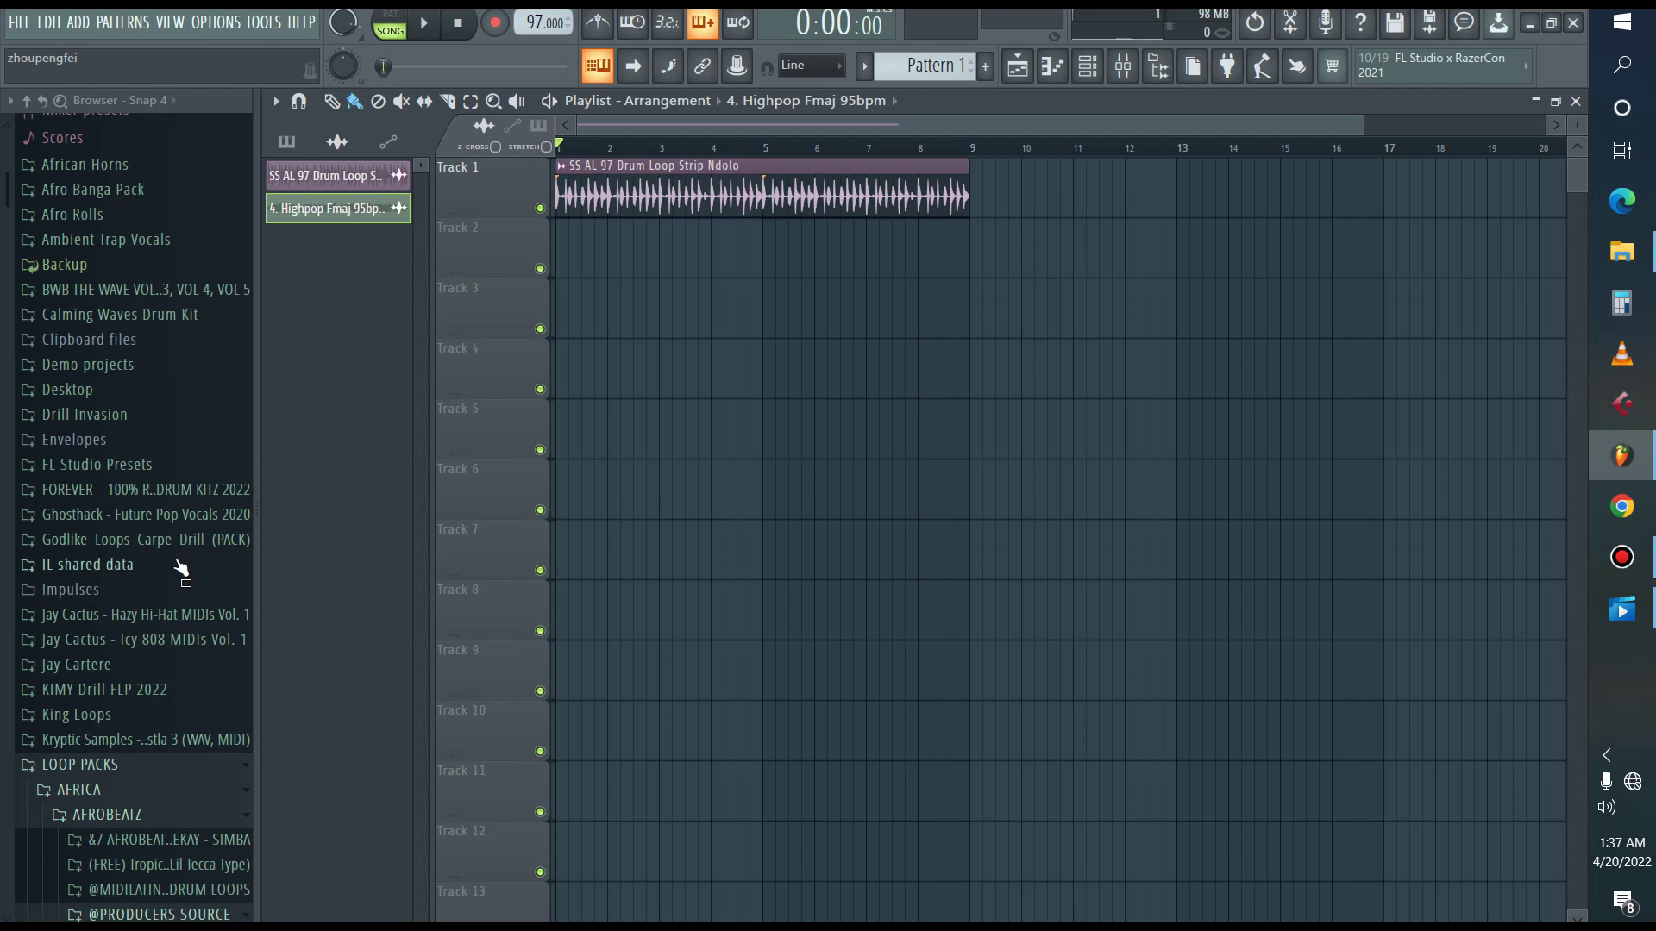
Collapse the guitar pack's Loops folder and expand its Stems folder down to the 4. Highpop Fmaj 95bpm subfolder.
{"action": "scroll", "coordinate": [181, 567], "scroll_direction": "down", "scroll_amount": 4}
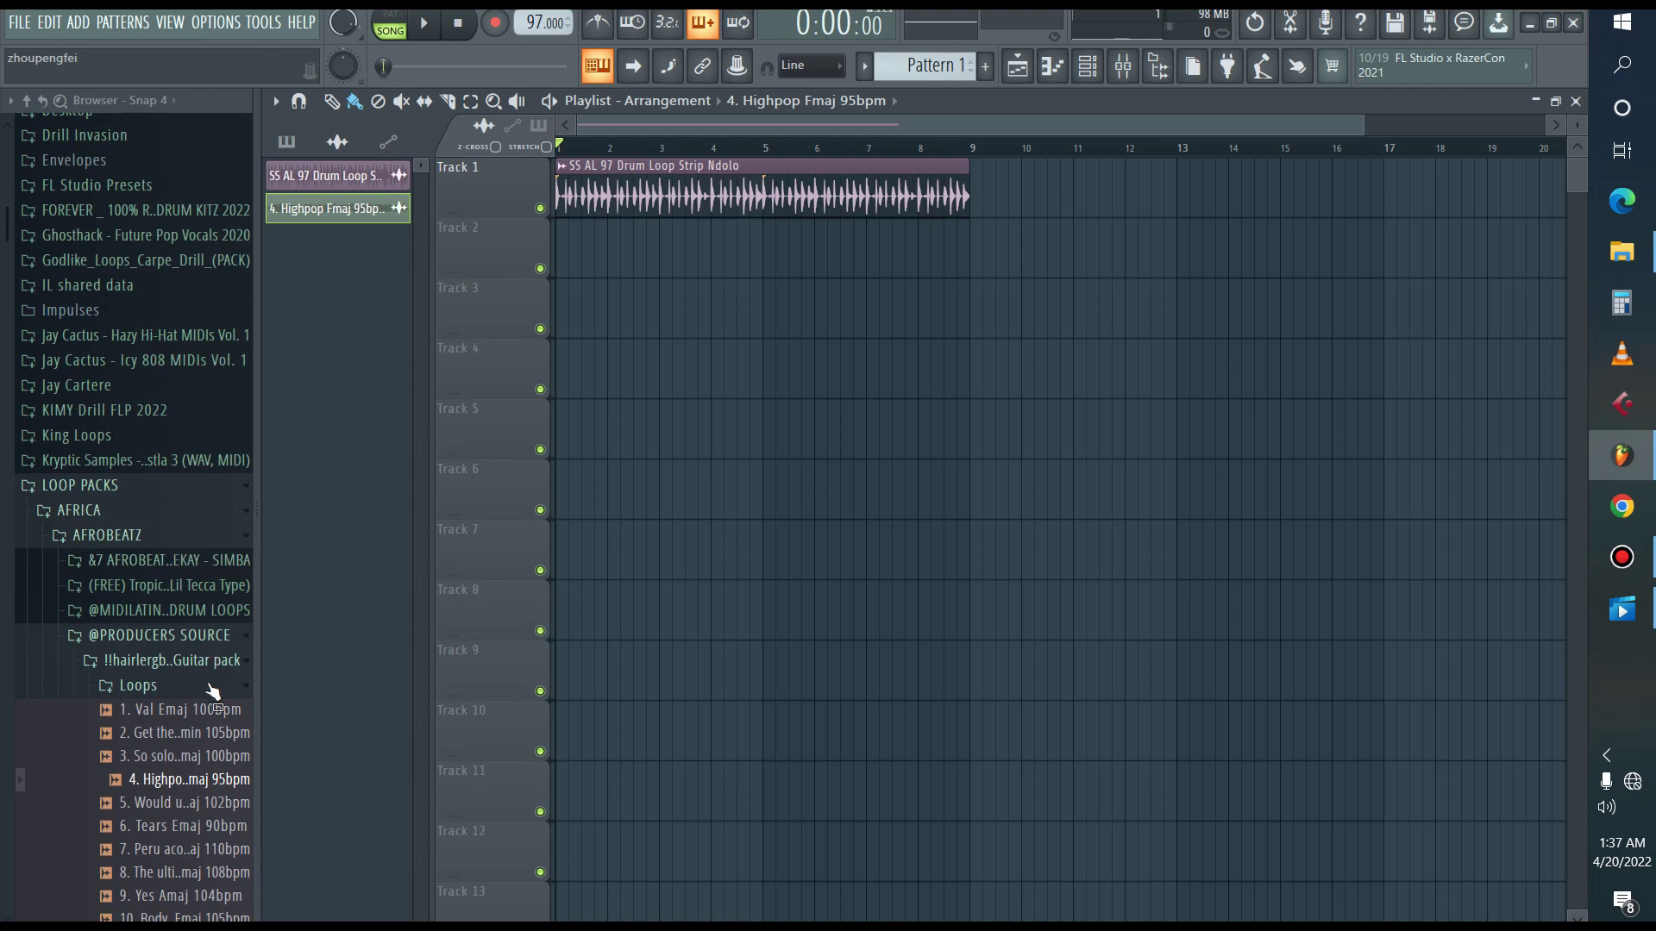
{"action": "left_click", "coordinate": [211, 688]}
{"action": "left_click", "coordinate": [189, 712]}
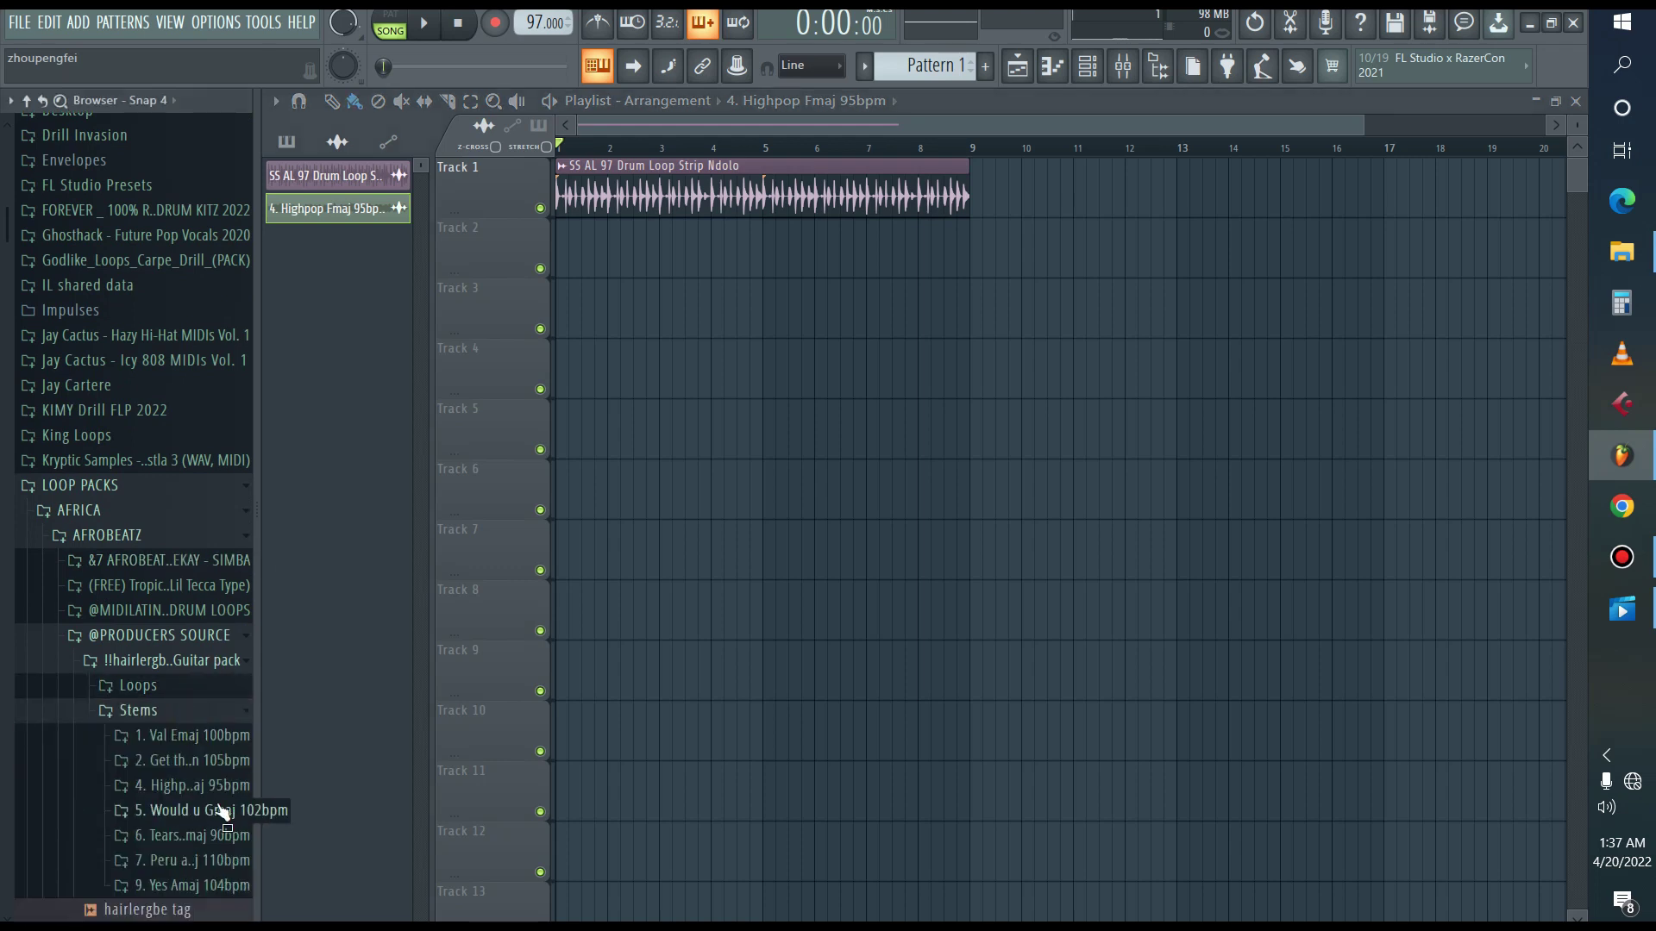
{"action": "left_click", "coordinate": [194, 787]}
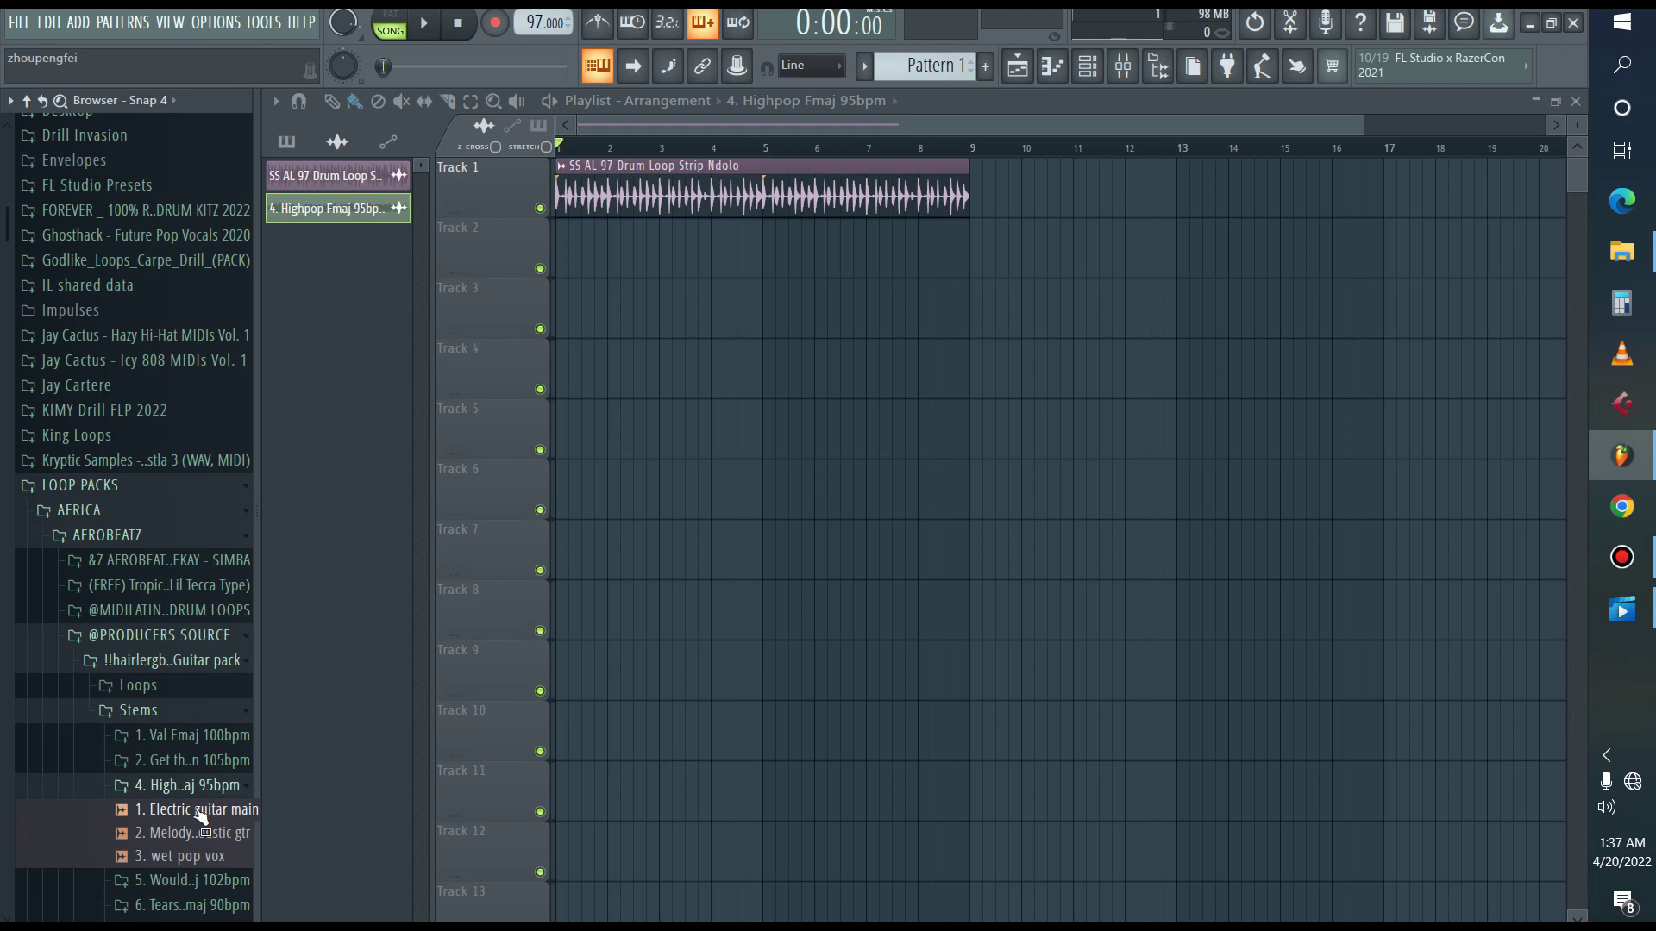
Preview the Melody acoustic gtr and wet pop vox stems of the Highpop pack.
{"action": "scroll", "coordinate": [200, 815], "scroll_direction": "down", "scroll_amount": 2}
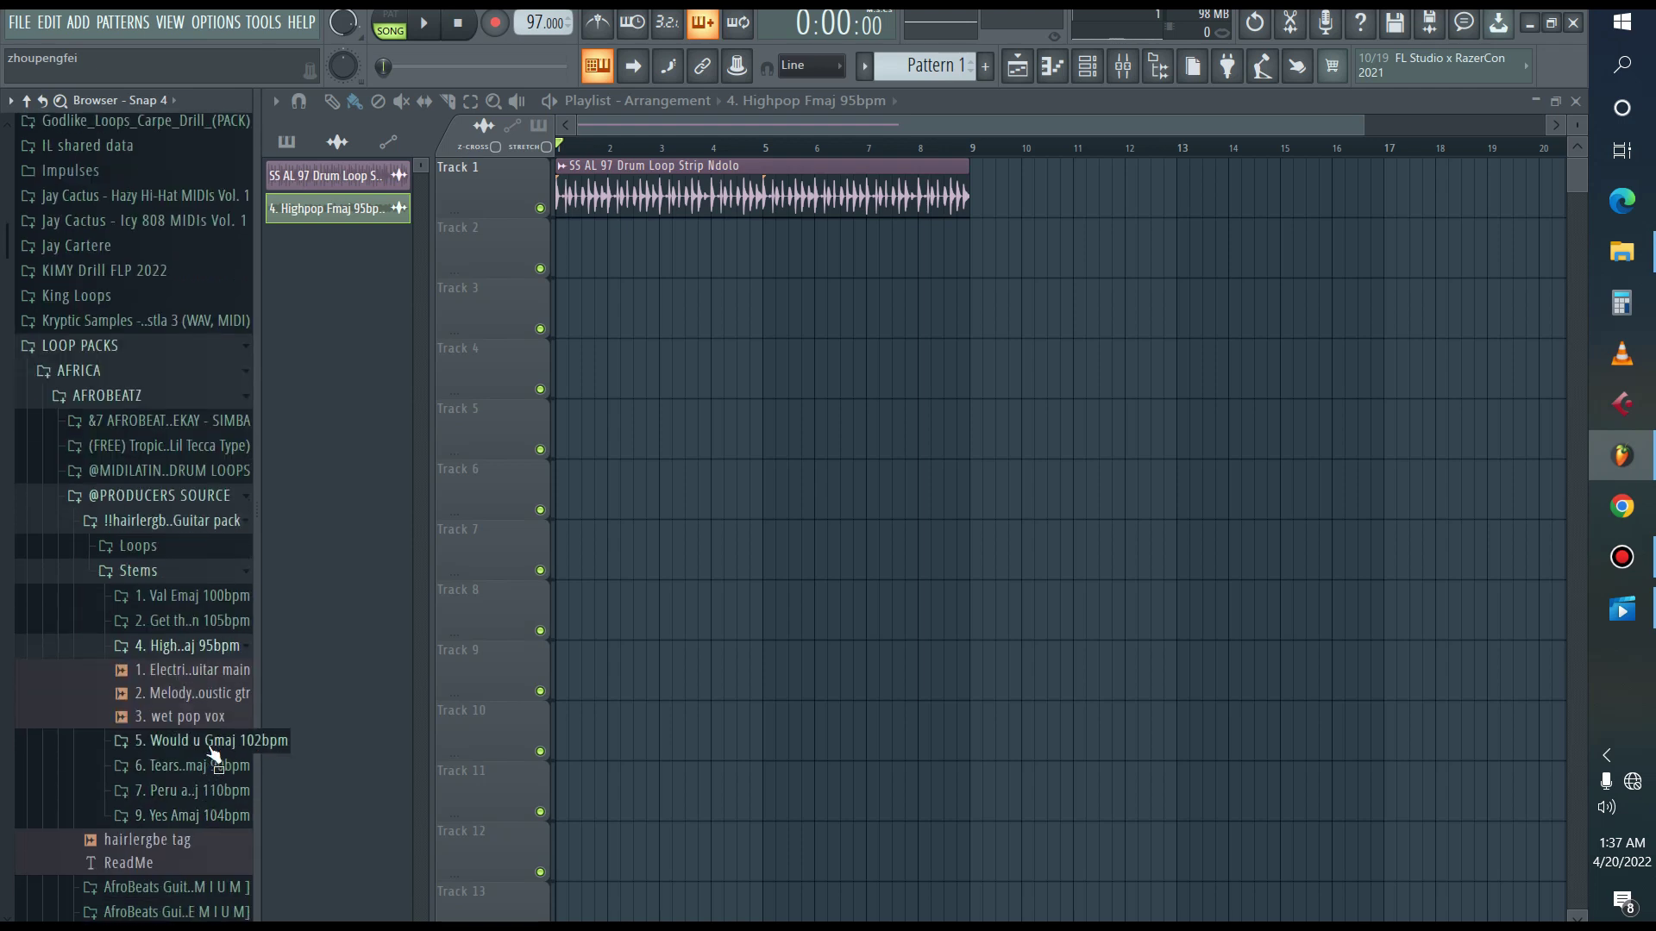
{"action": "left_click", "coordinate": [219, 690]}
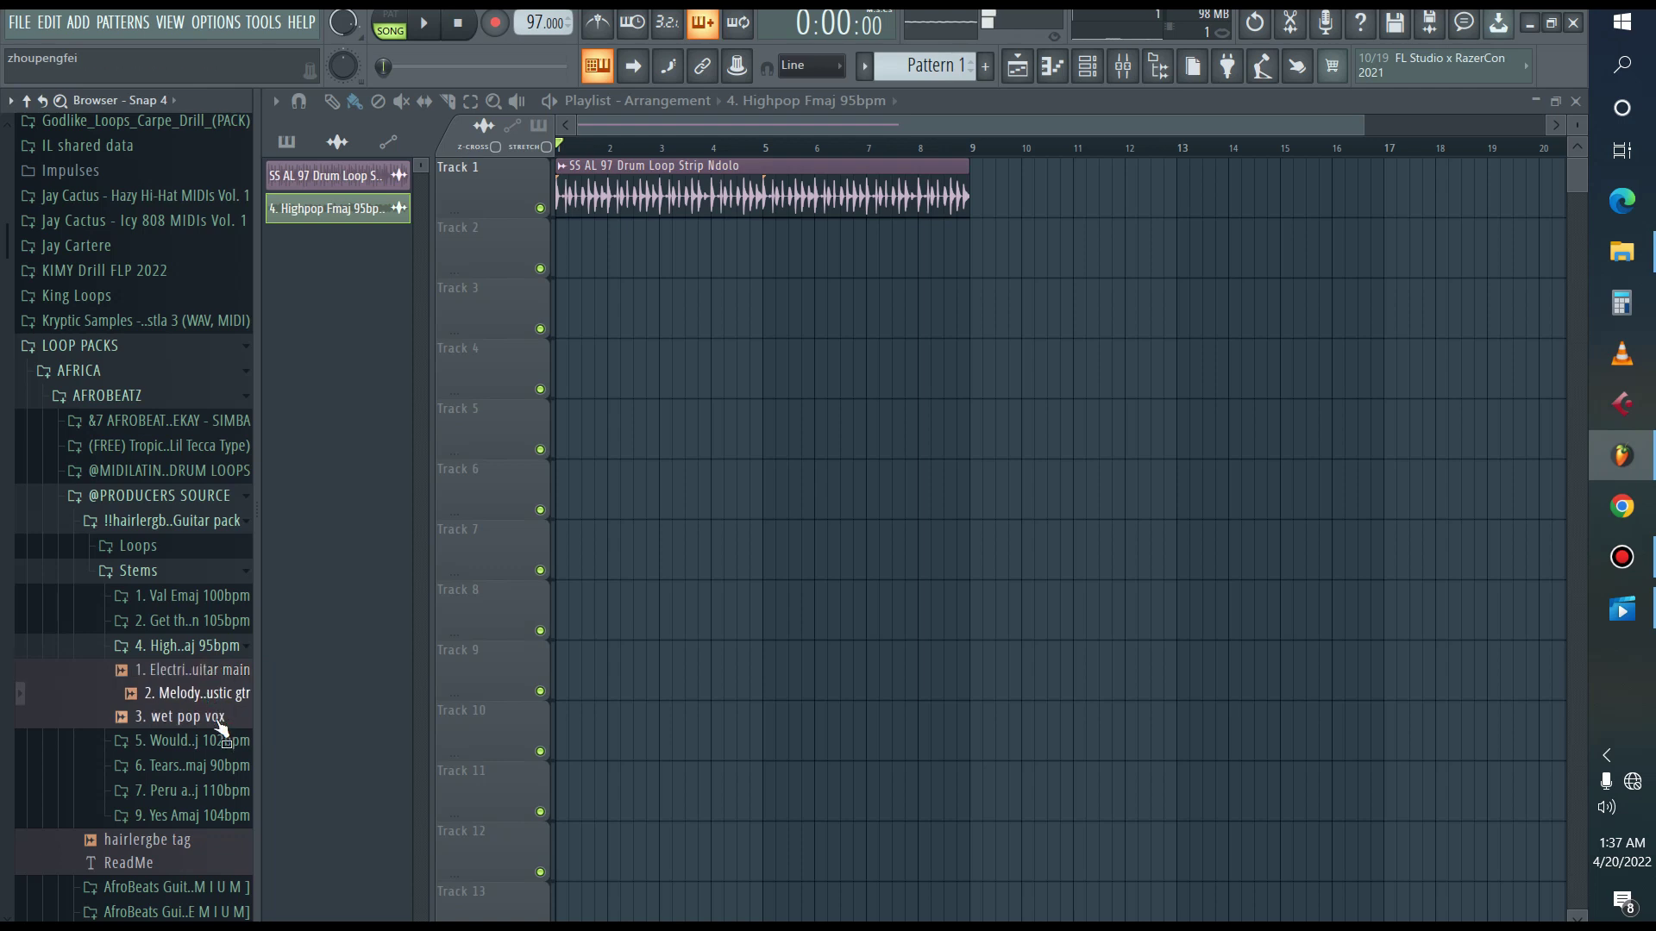
{"action": "left_click", "coordinate": [219, 723]}
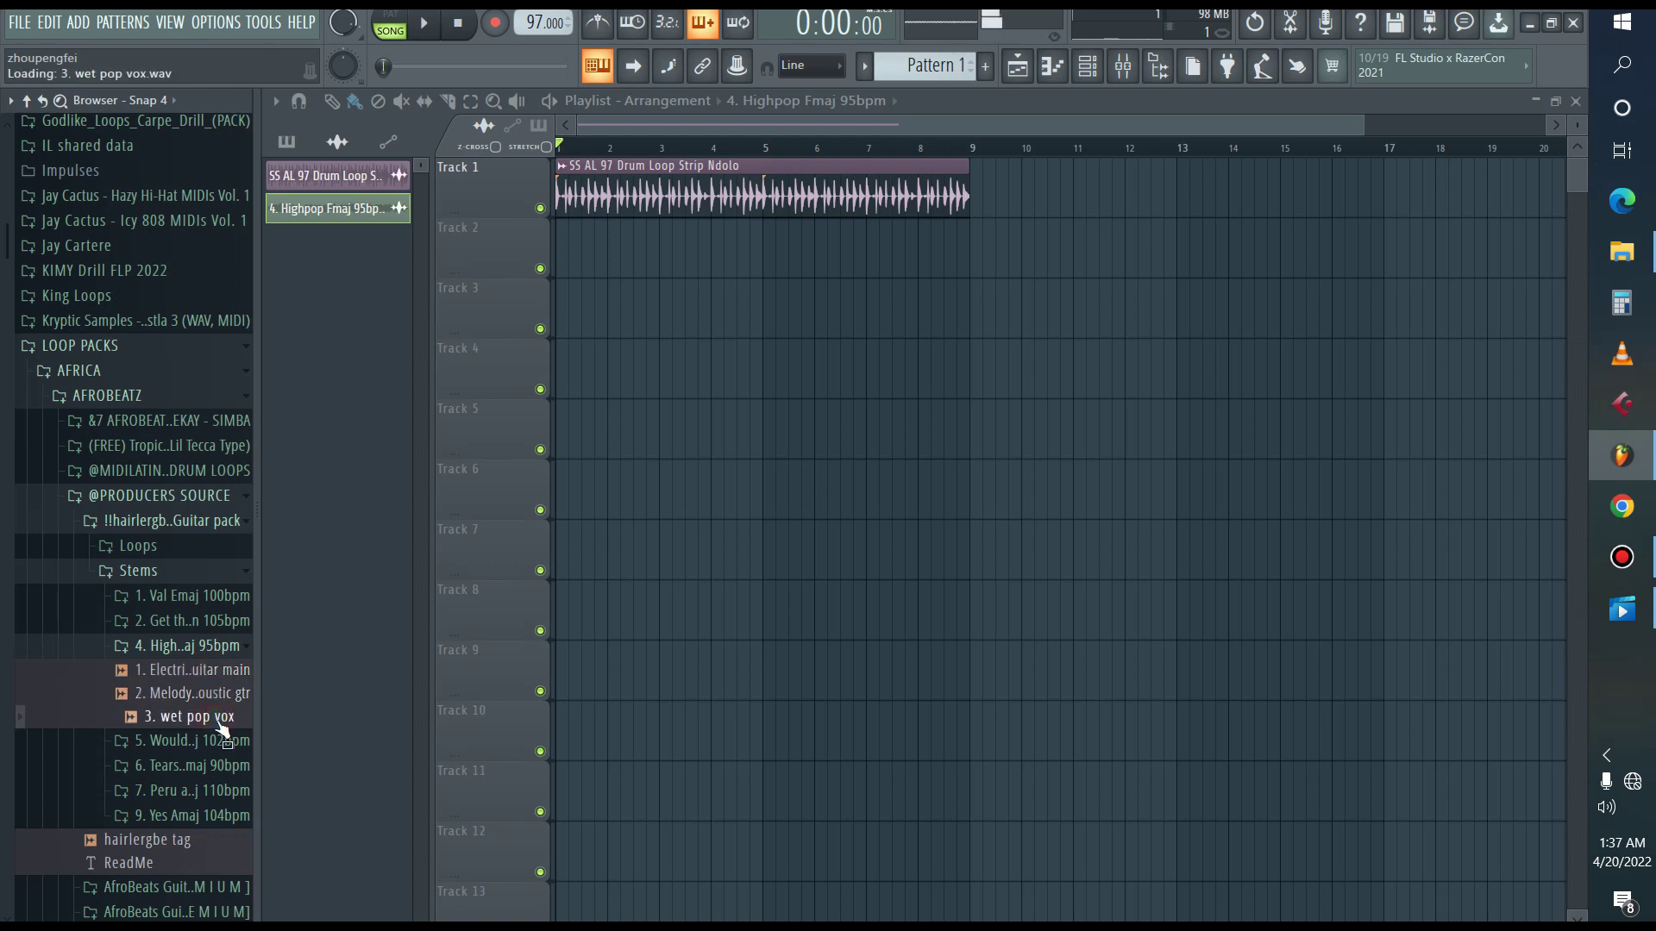
{"action": "left_click", "coordinate": [457, 26]}
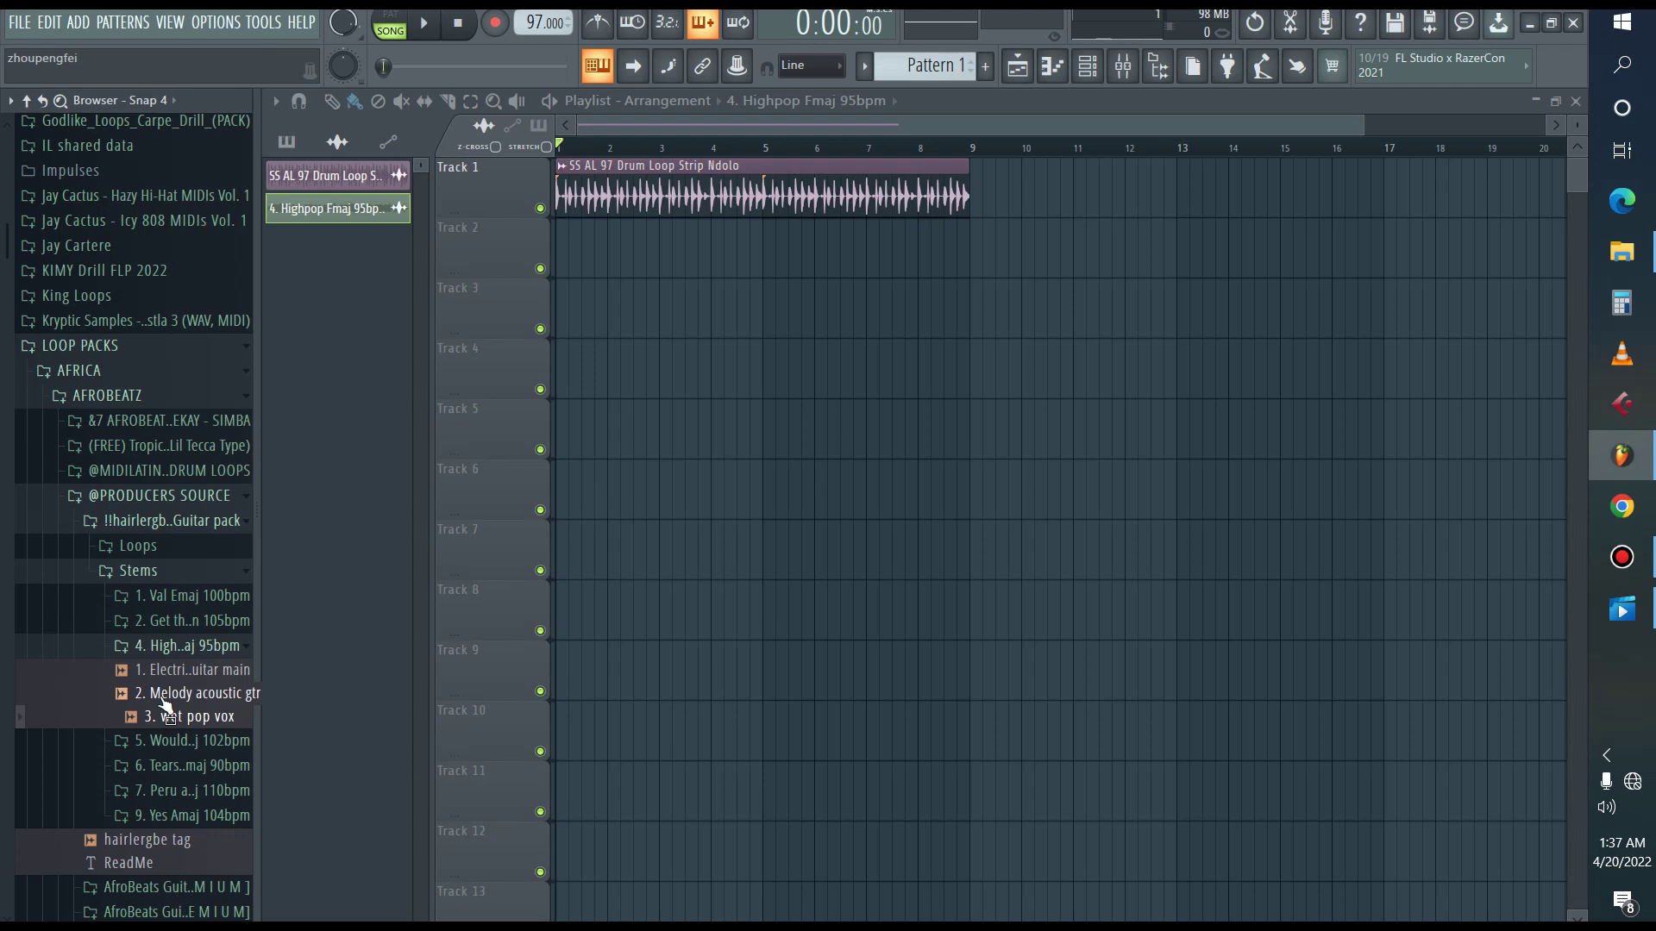
Place the 1. Electric guitar main stem on Track 3 of the playlist, starting at bar 1.
{"action": "left_click_drag", "start_coordinate": [165, 703], "coordinate": [172, 696]}
{"action": "left_click_drag", "start_coordinate": [172, 696], "coordinate": [181, 684]}
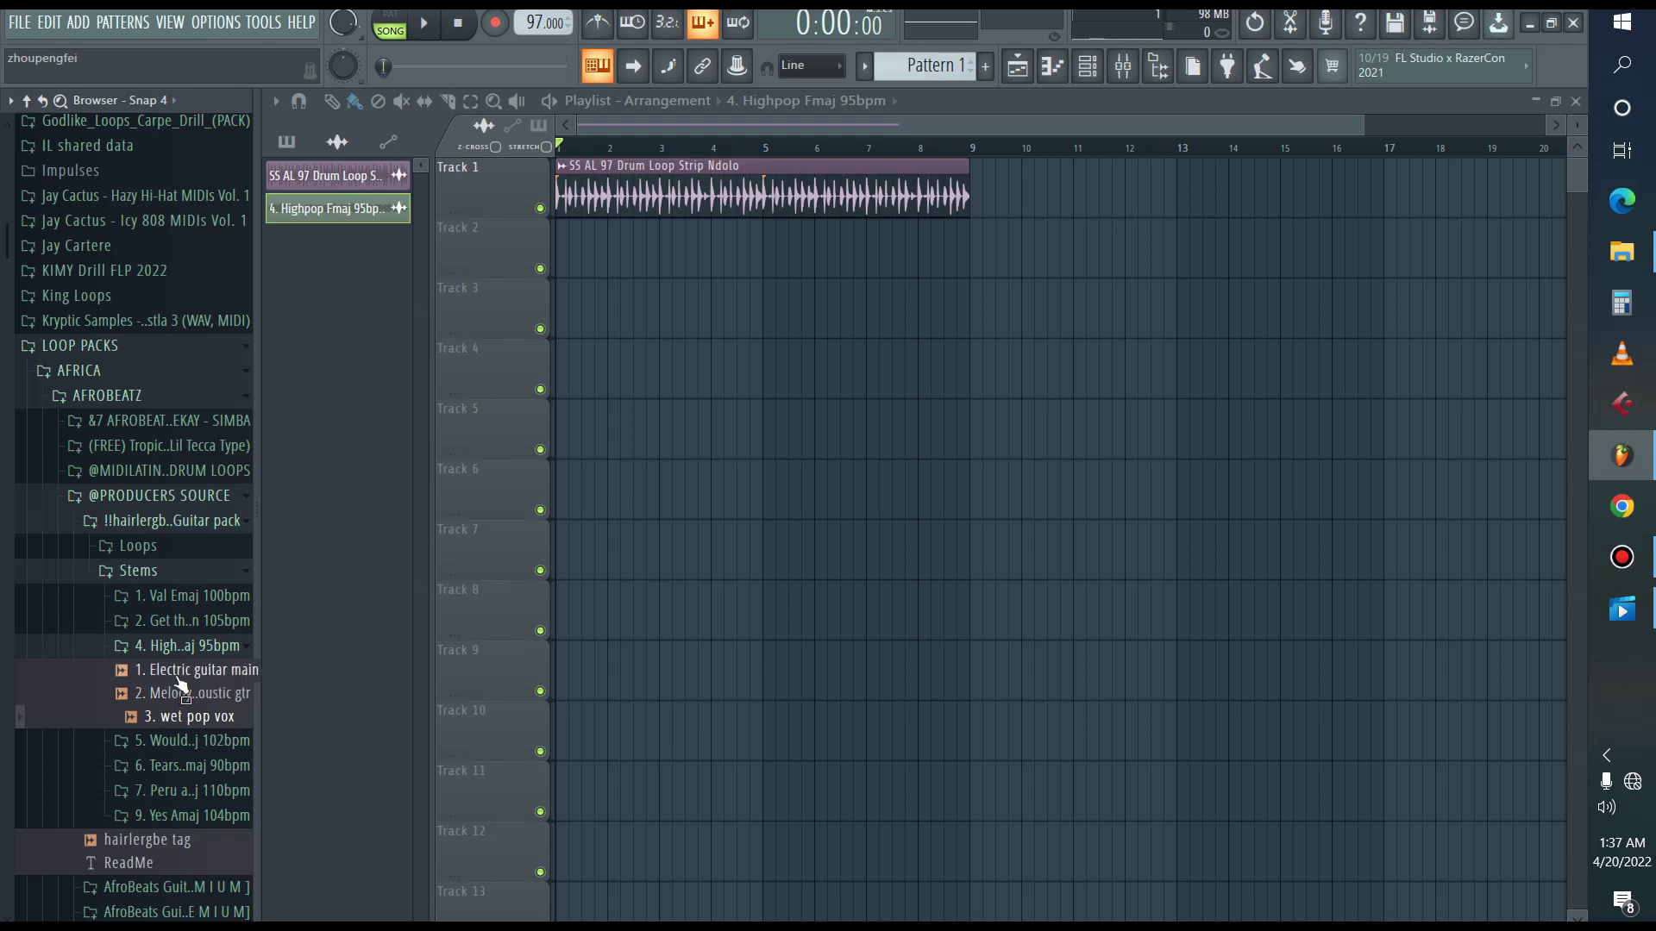
{"action": "left_click_drag", "start_coordinate": [177, 678], "coordinate": [179, 679]}
{"action": "left_click_drag", "start_coordinate": [180, 677], "coordinate": [648, 302]}
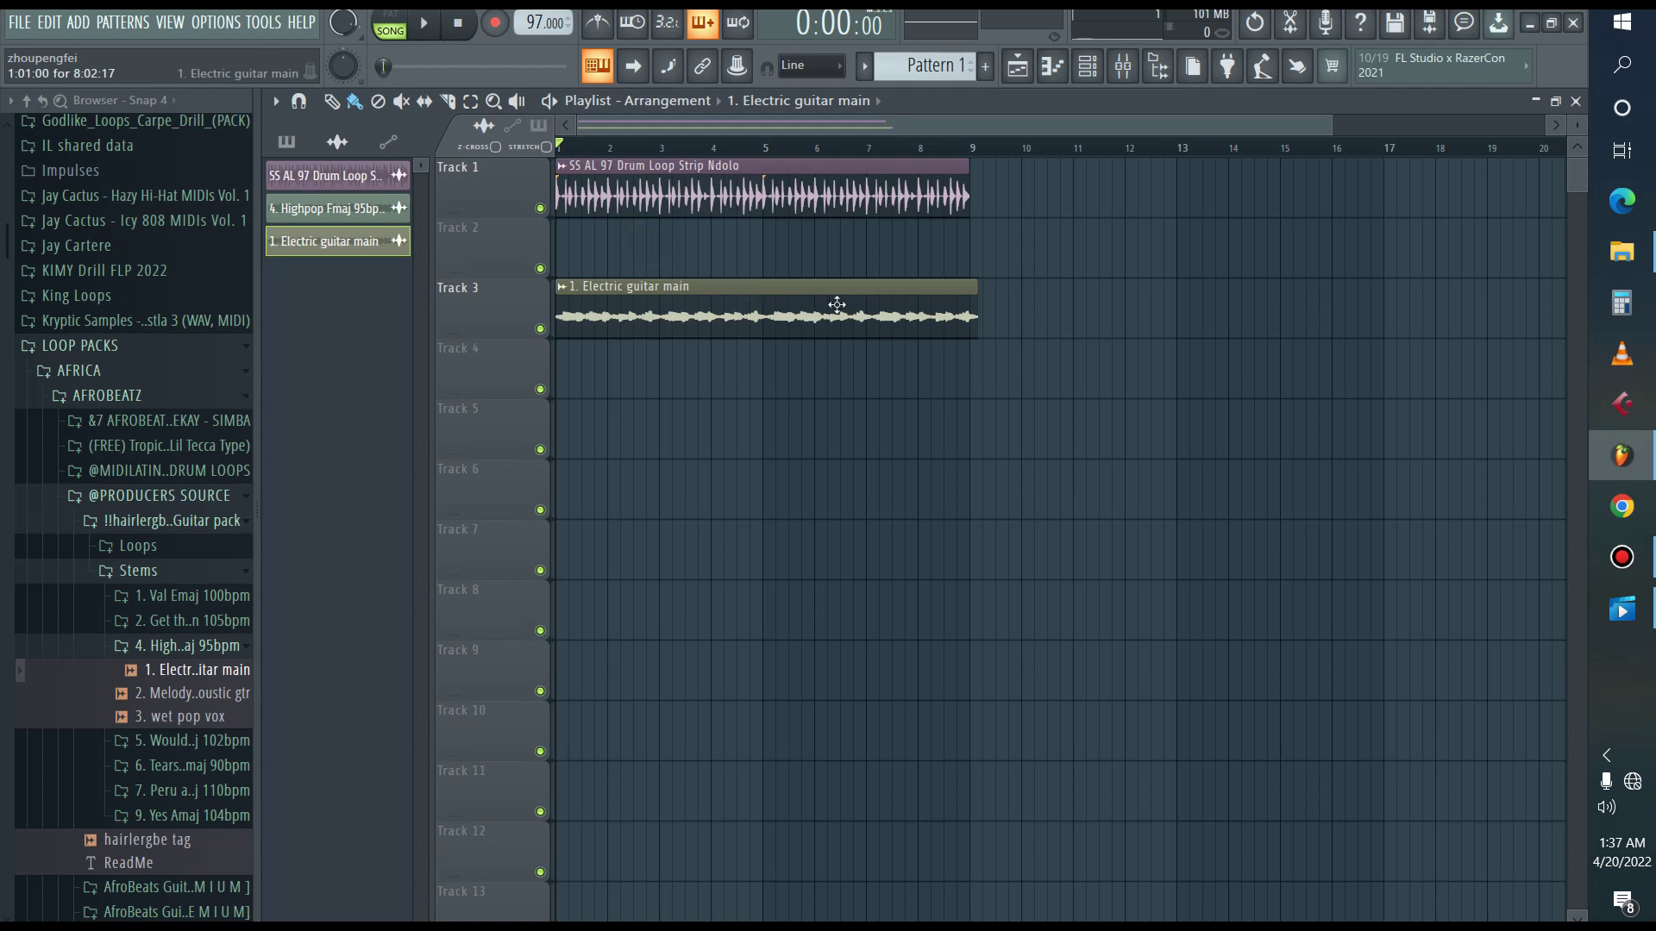
Time-stretch the Electric guitar main clip to match the eight-bar drum loop and set its stretching mode to Stretch.
{"action": "double_click", "coordinate": [784, 317]}
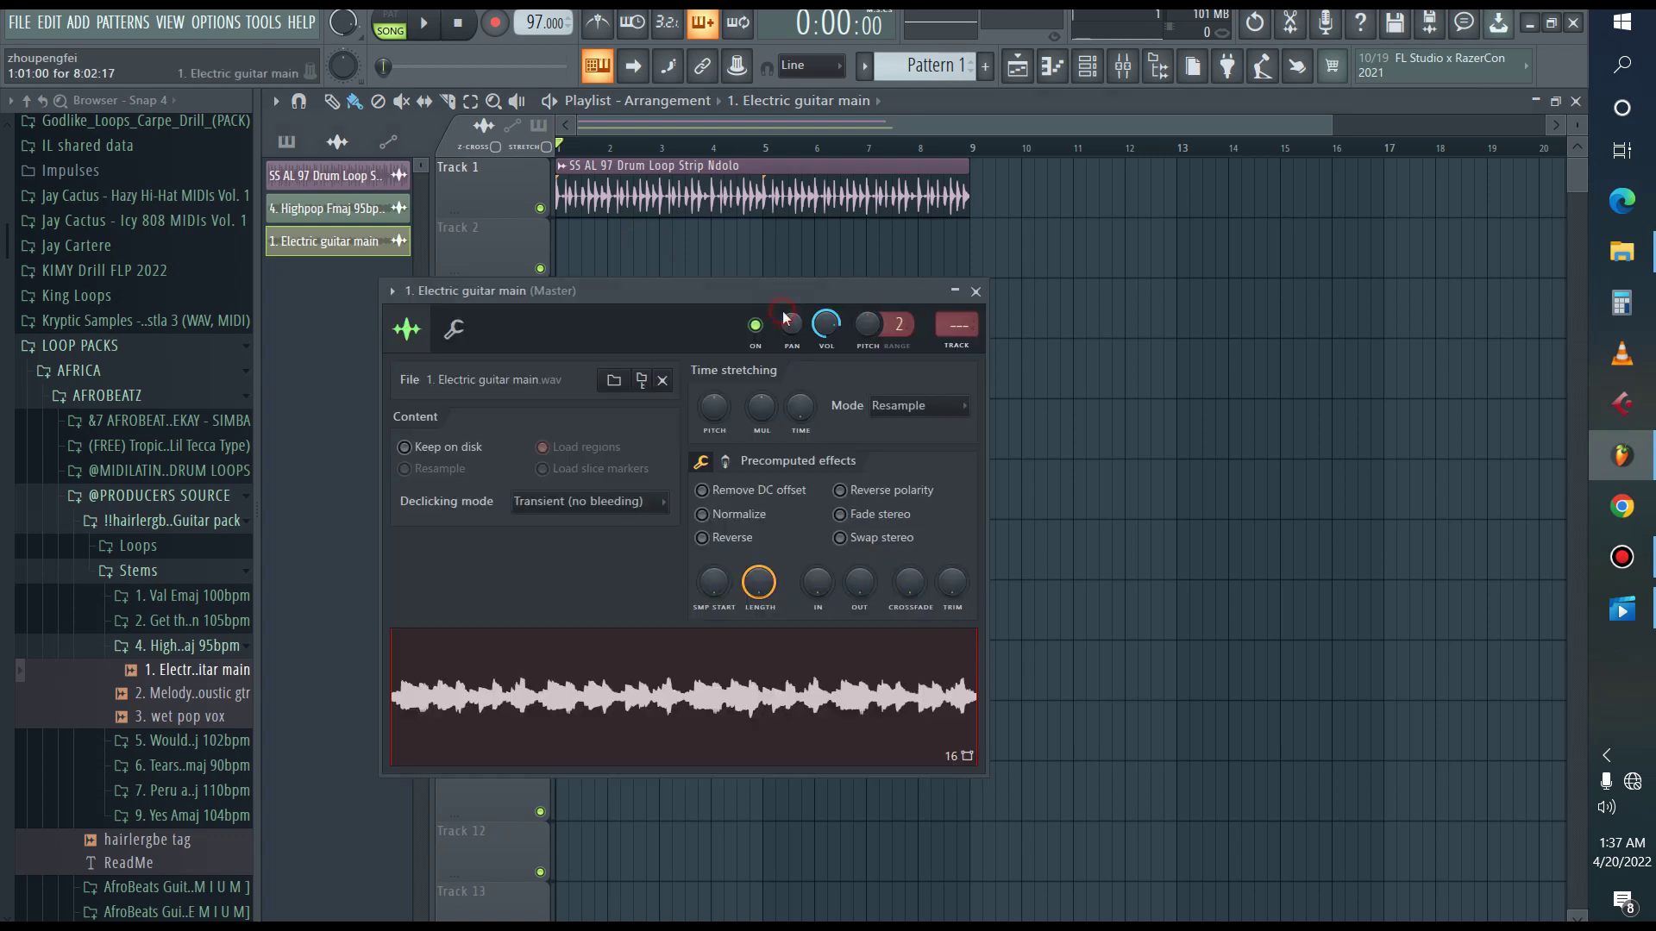
{"action": "left_click_drag", "start_coordinate": [833, 618], "coordinate": [833, 560]}
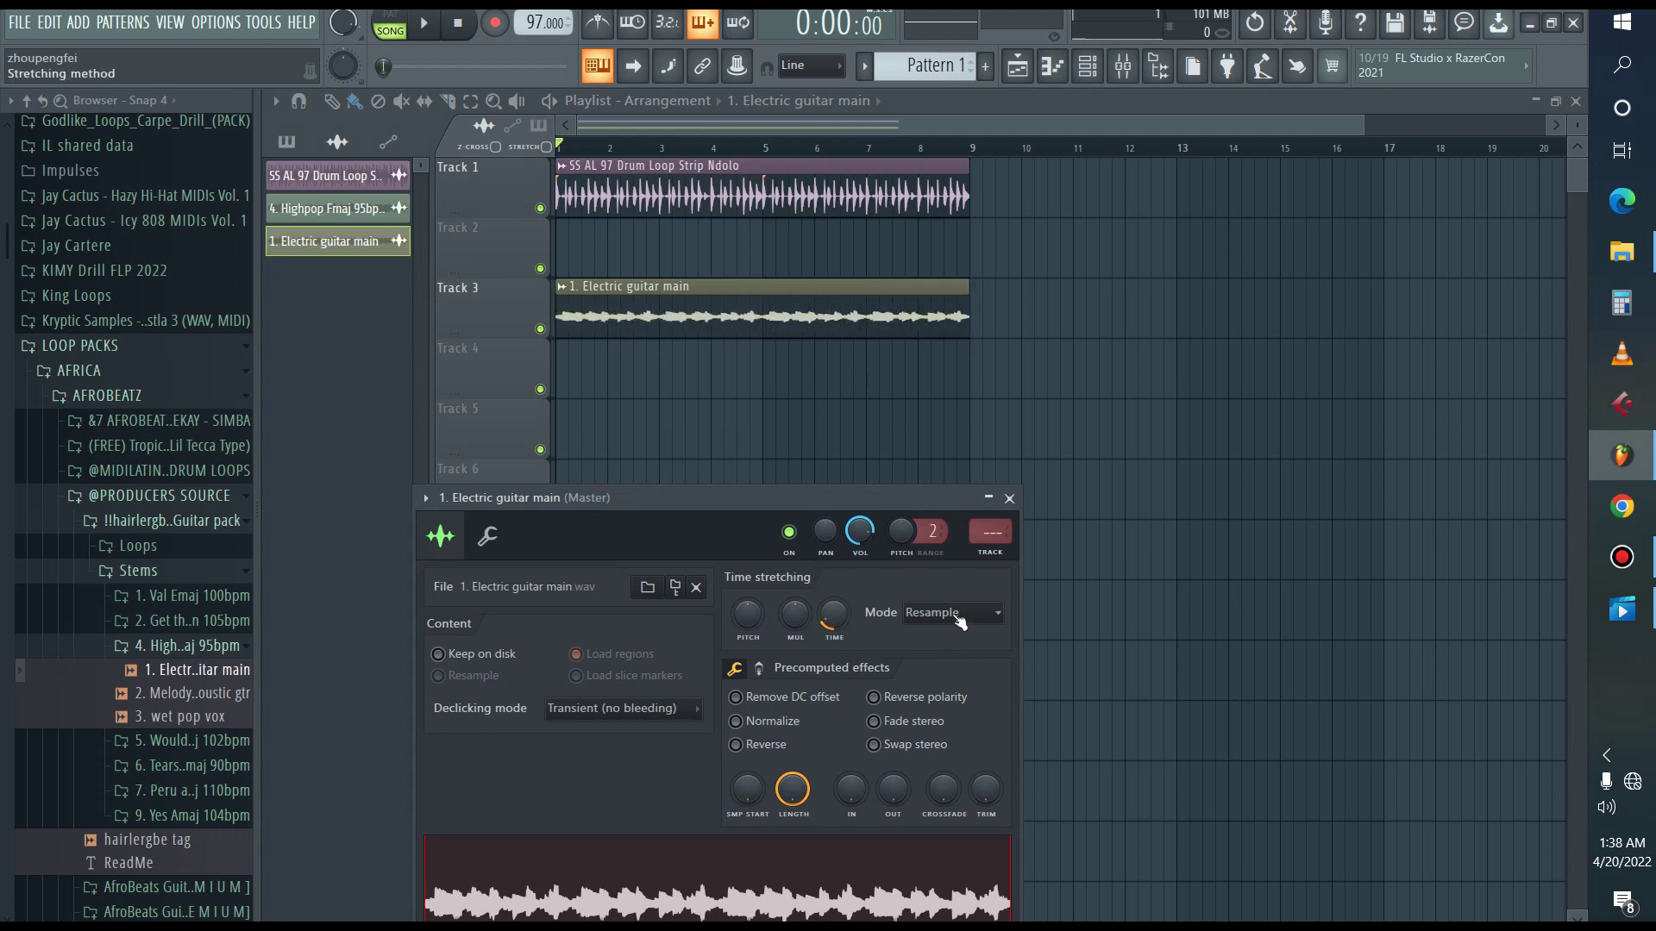
{"action": "left_click", "coordinate": [955, 617]}
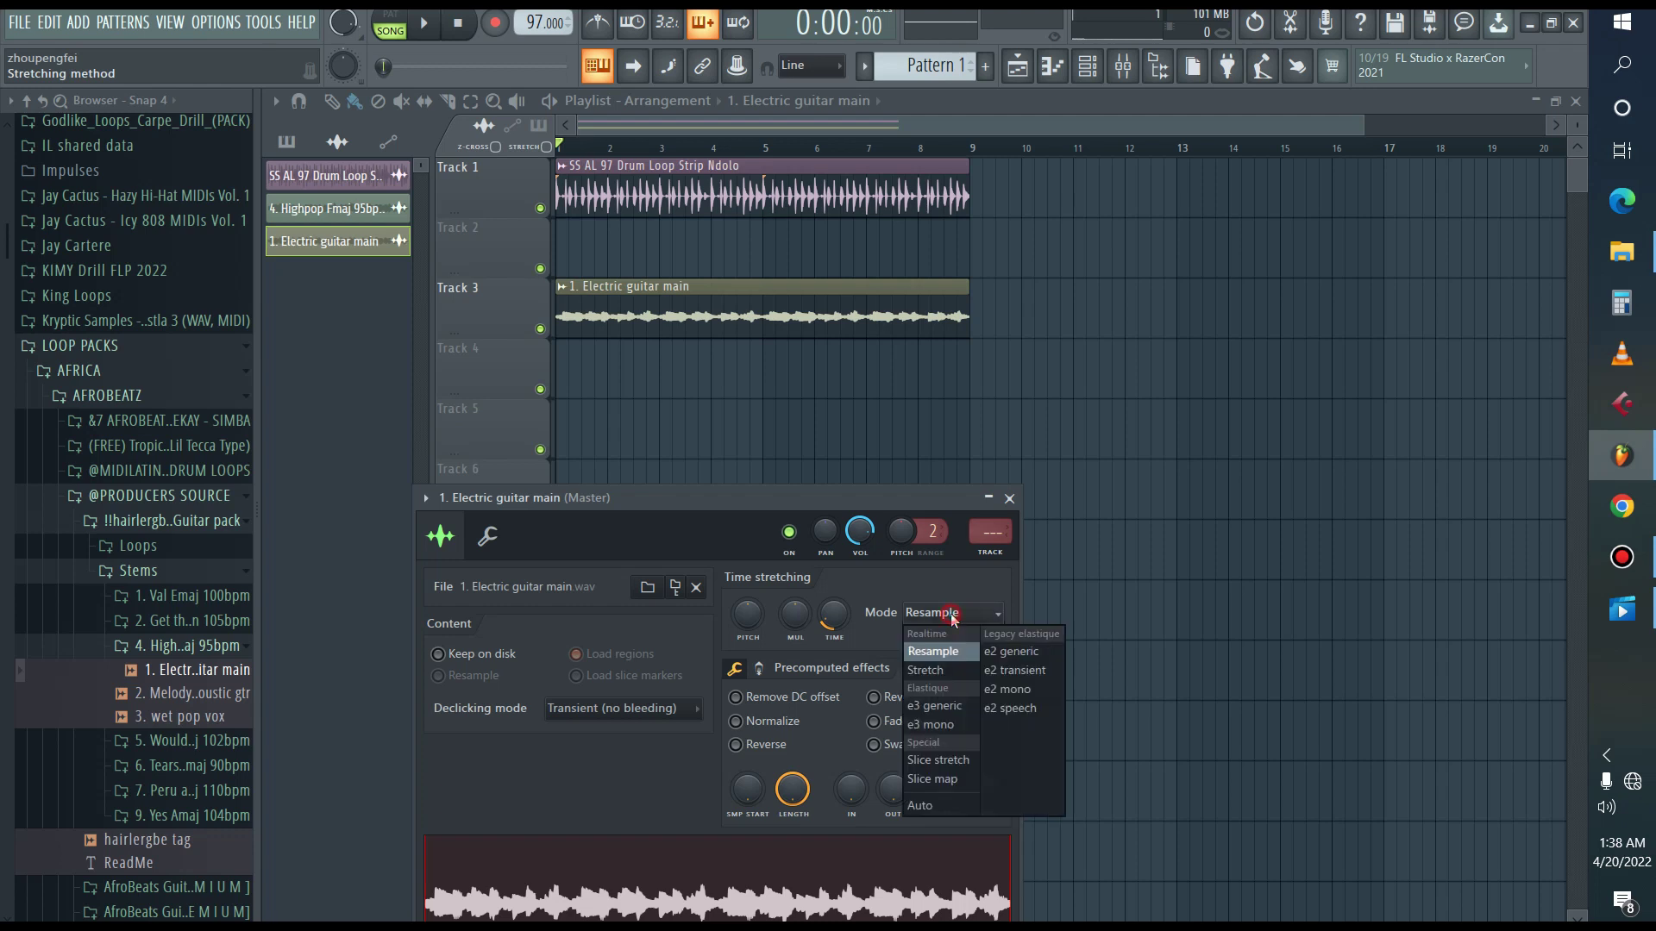
{"action": "left_click", "coordinate": [953, 669]}
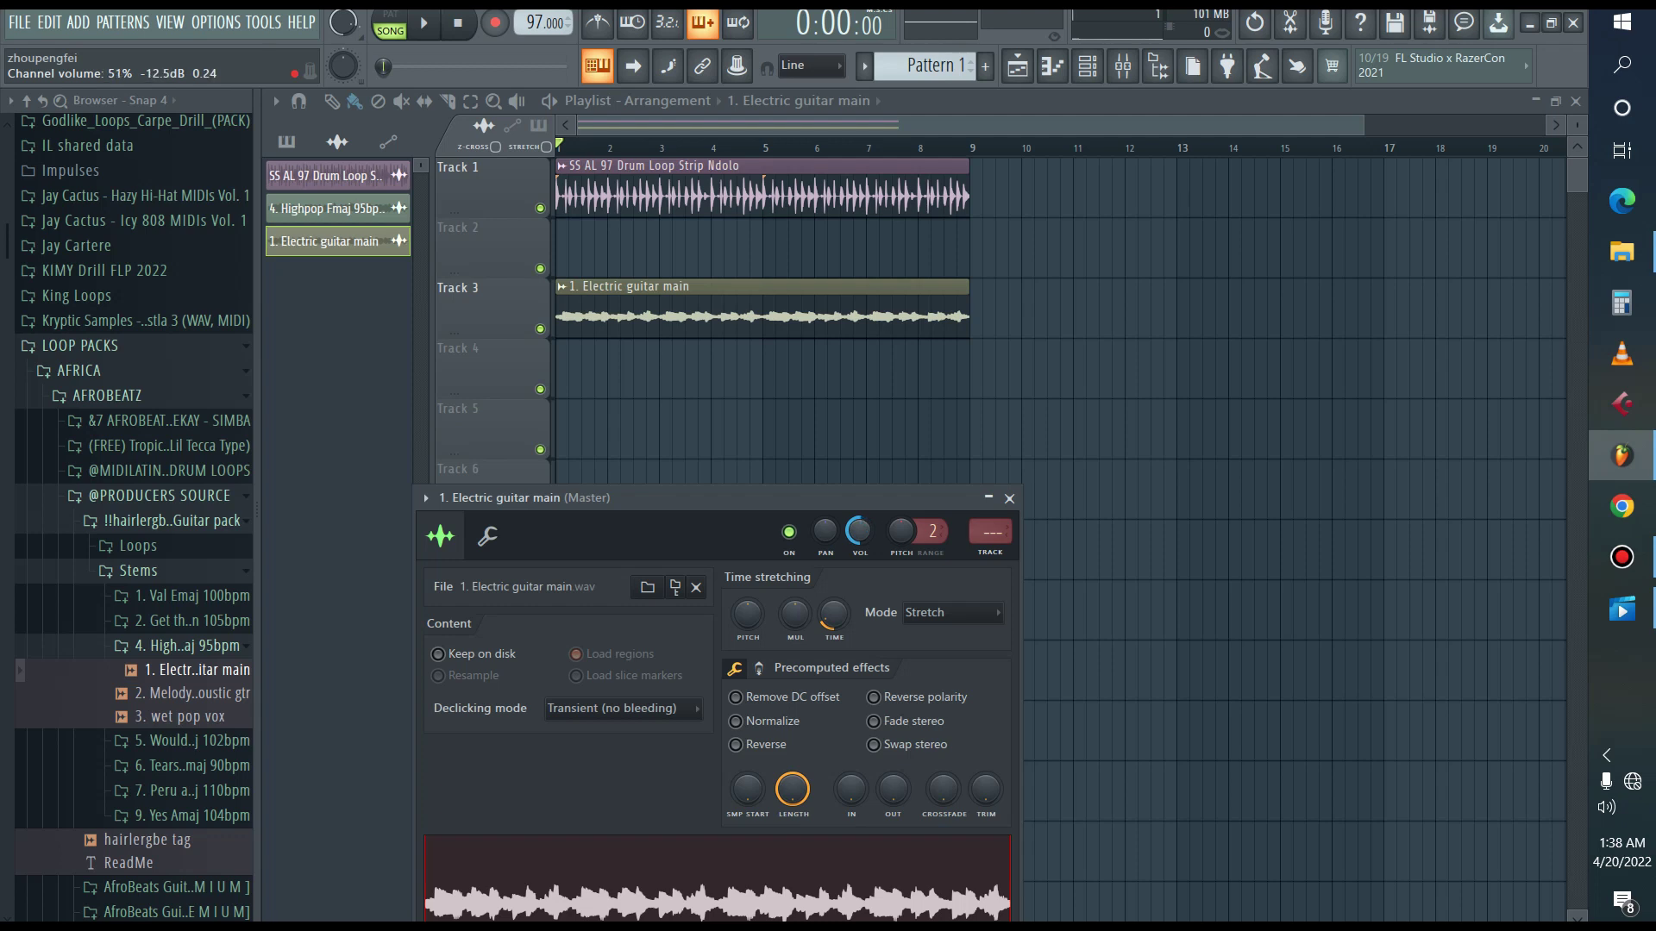
Play the guitar and drum loop together and set the Electric guitar main channel volume to 64%.
{"action": "key", "text": "space"}
{"action": "scroll", "coordinate": [873, 543], "scroll_direction": "up", "scroll_amount": 3}
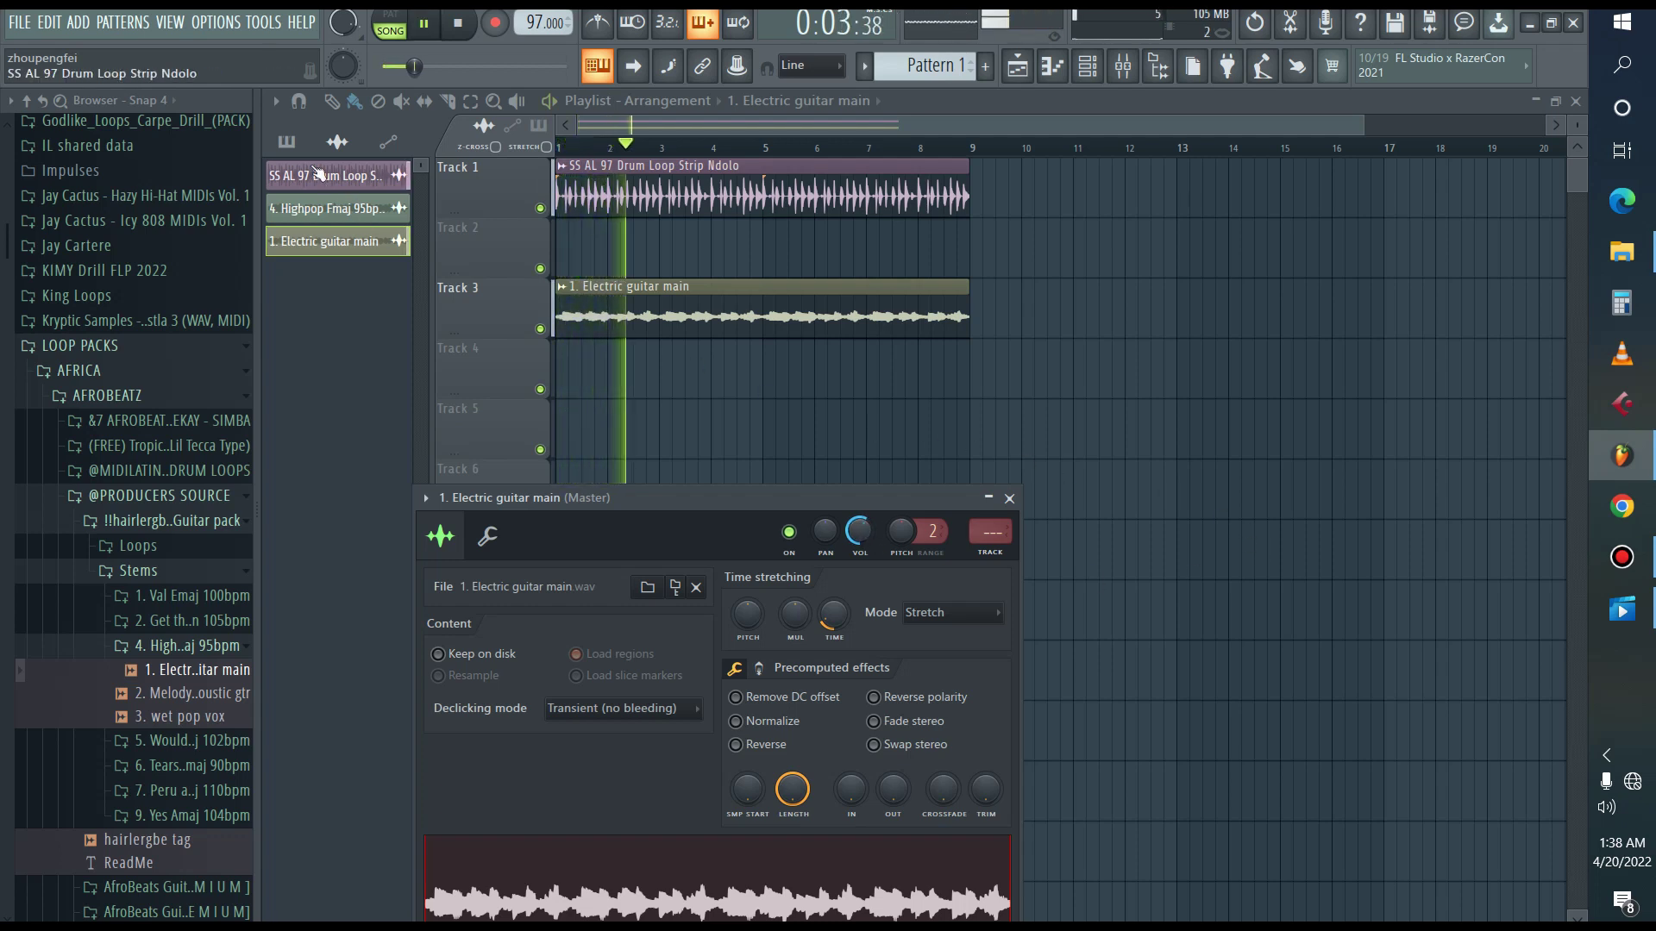
{"action": "left_click", "coordinate": [289, 144]}
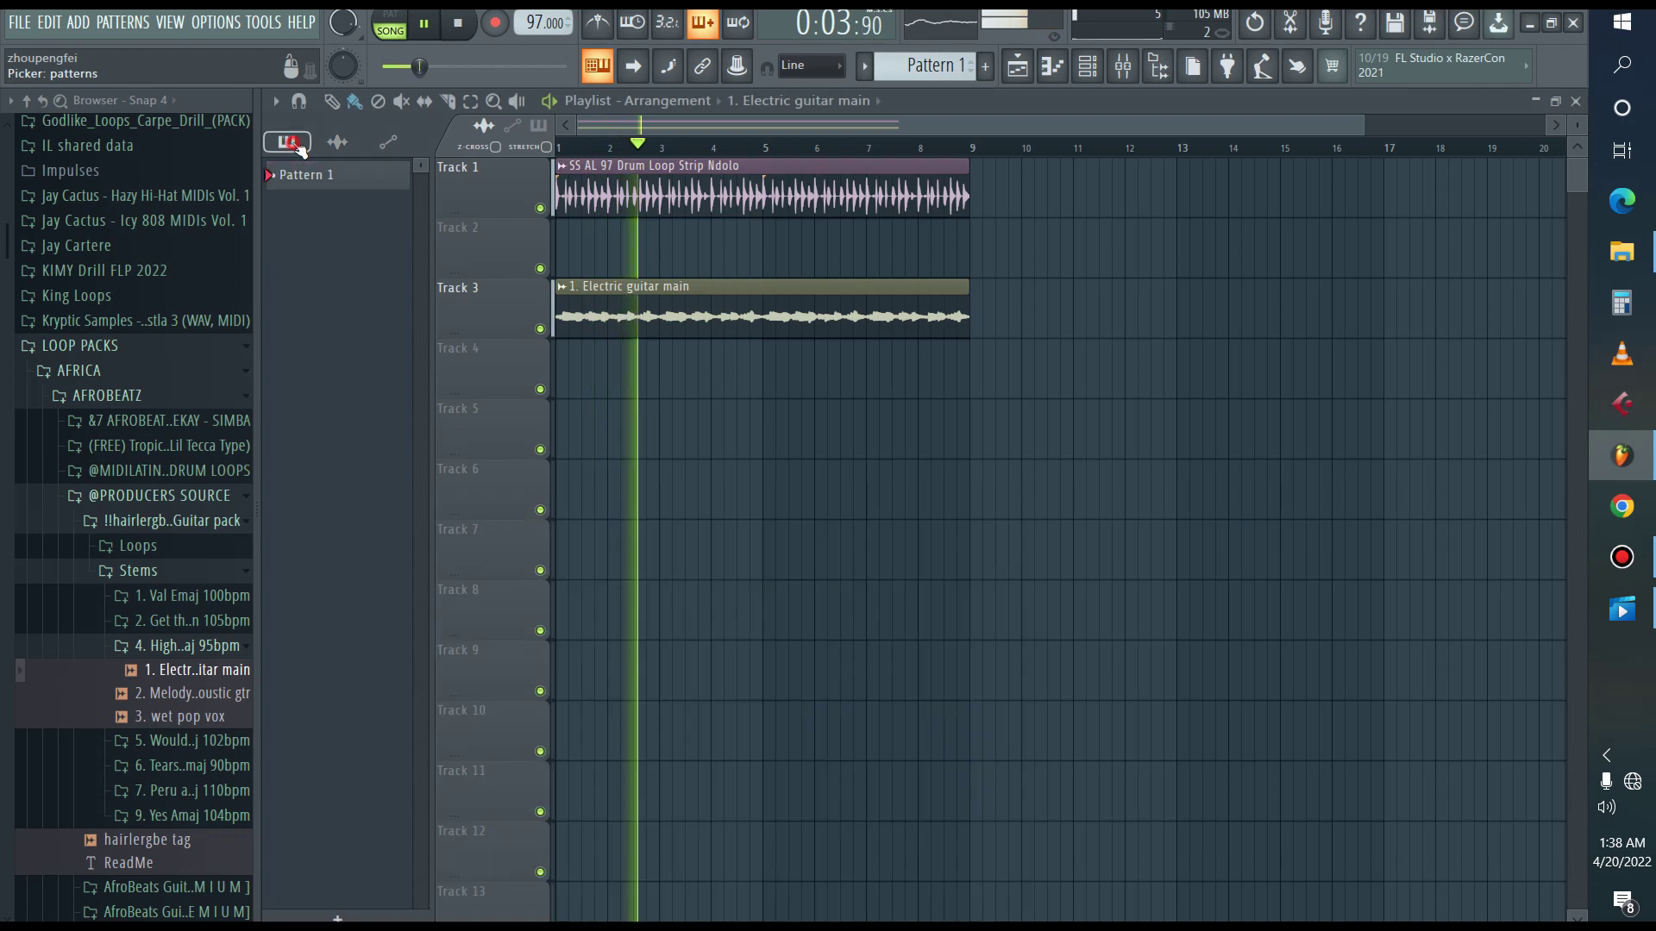
{"action": "double_click", "coordinate": [736, 319]}
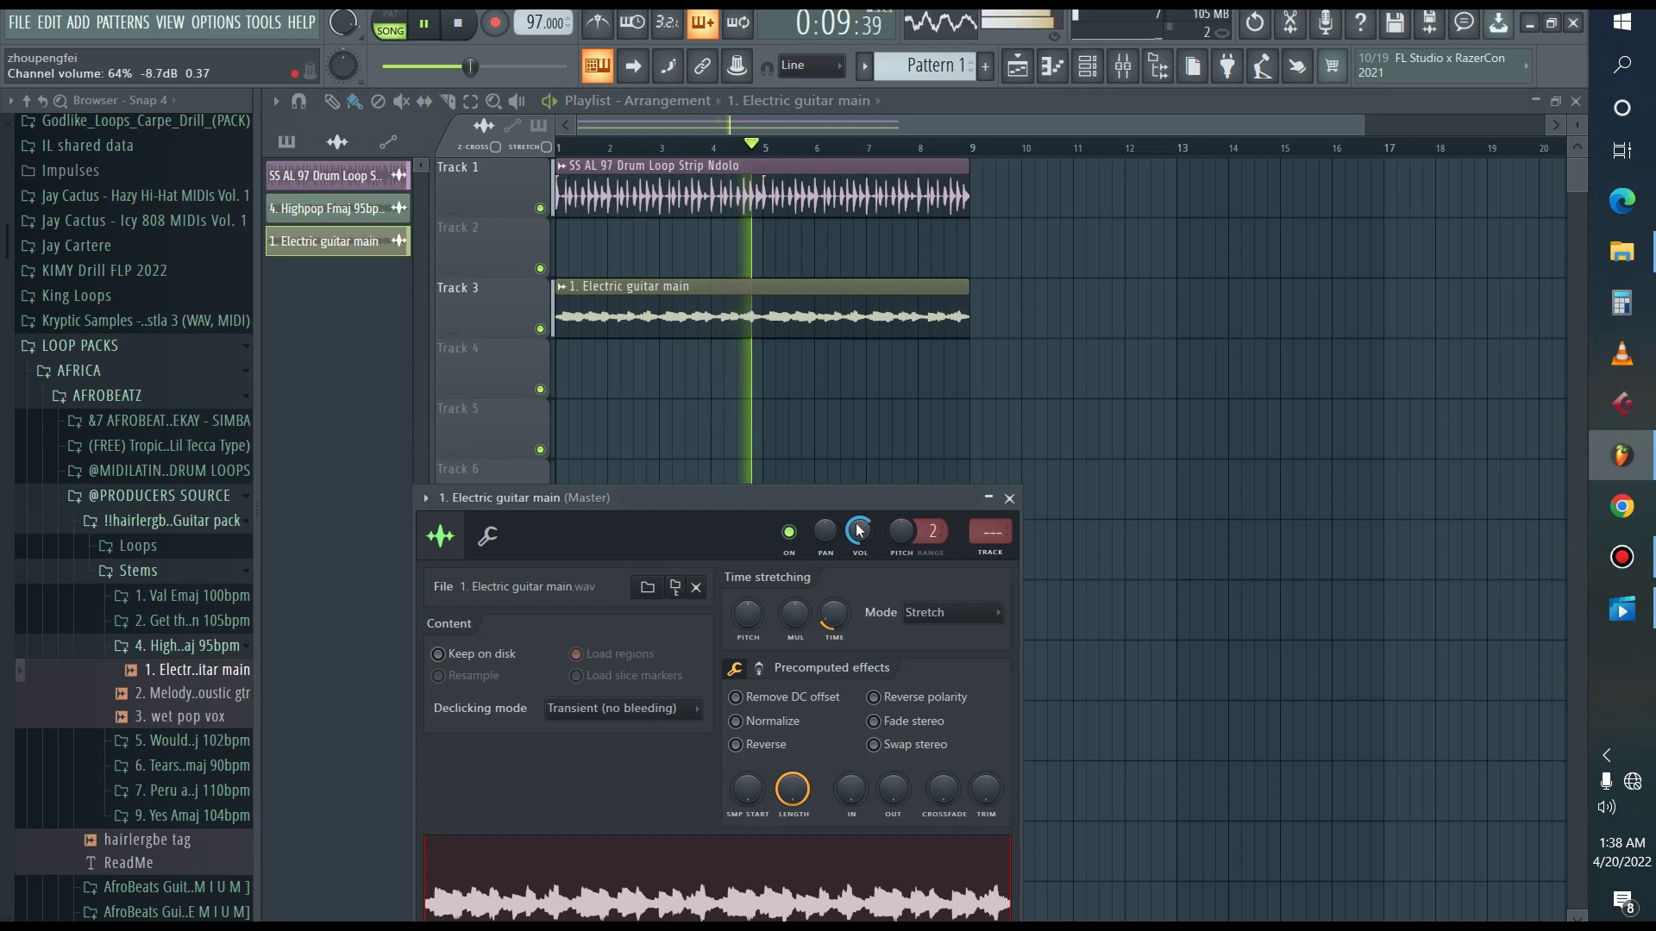
{"action": "left_click", "coordinate": [1009, 499]}
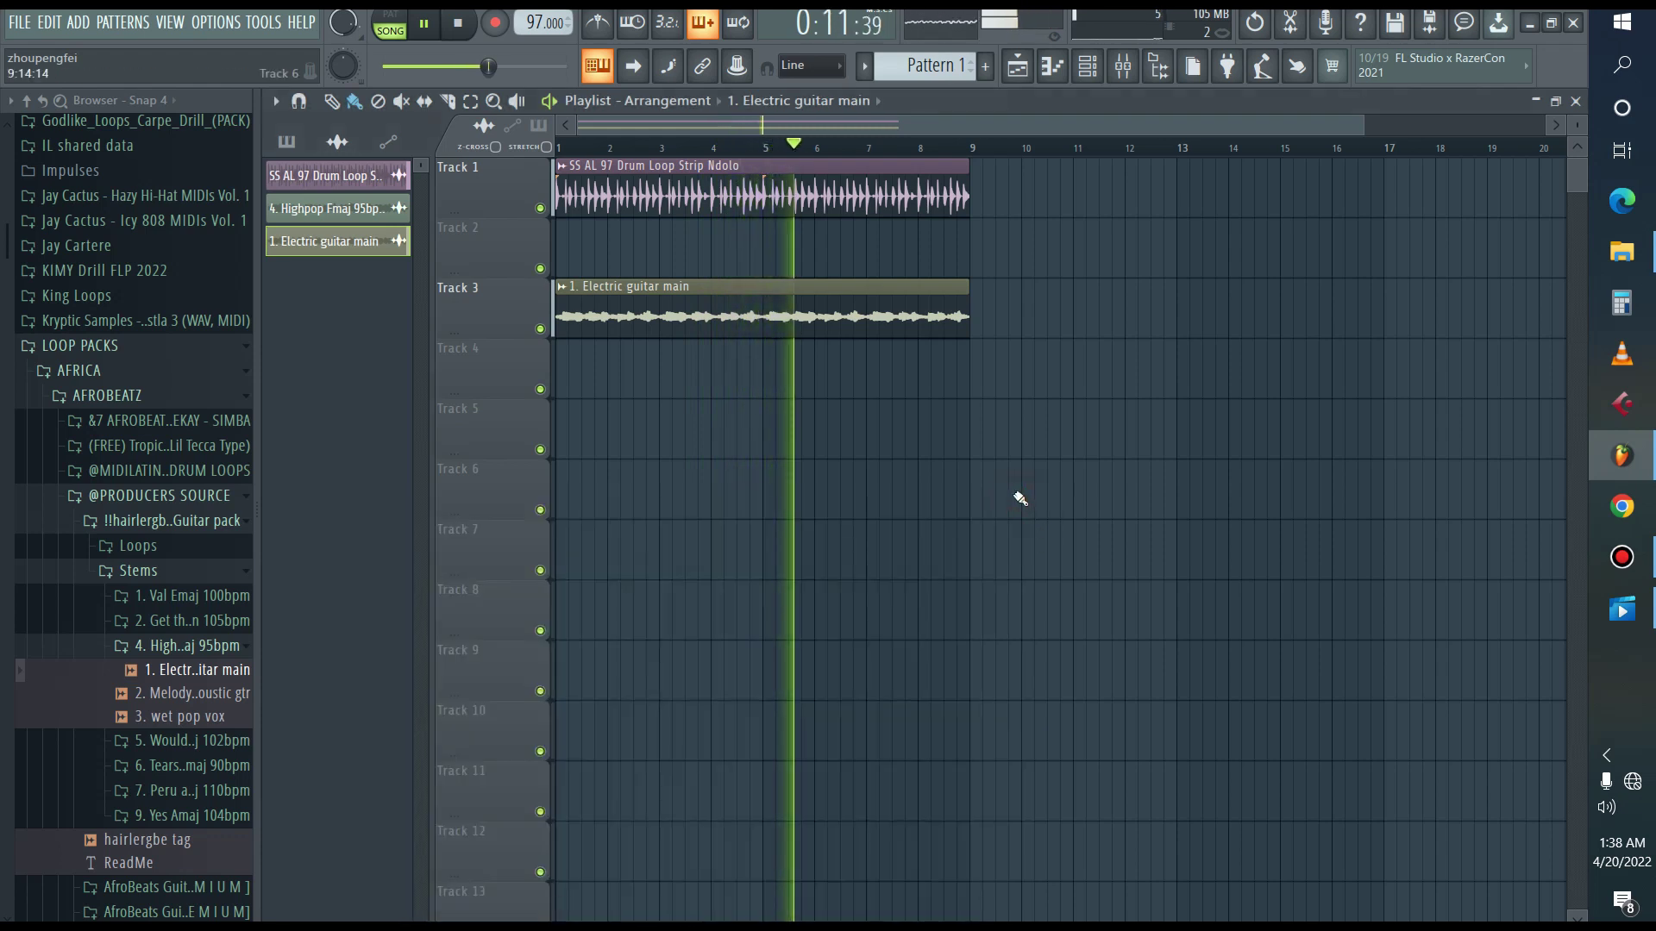
{"action": "key", "text": "space"}
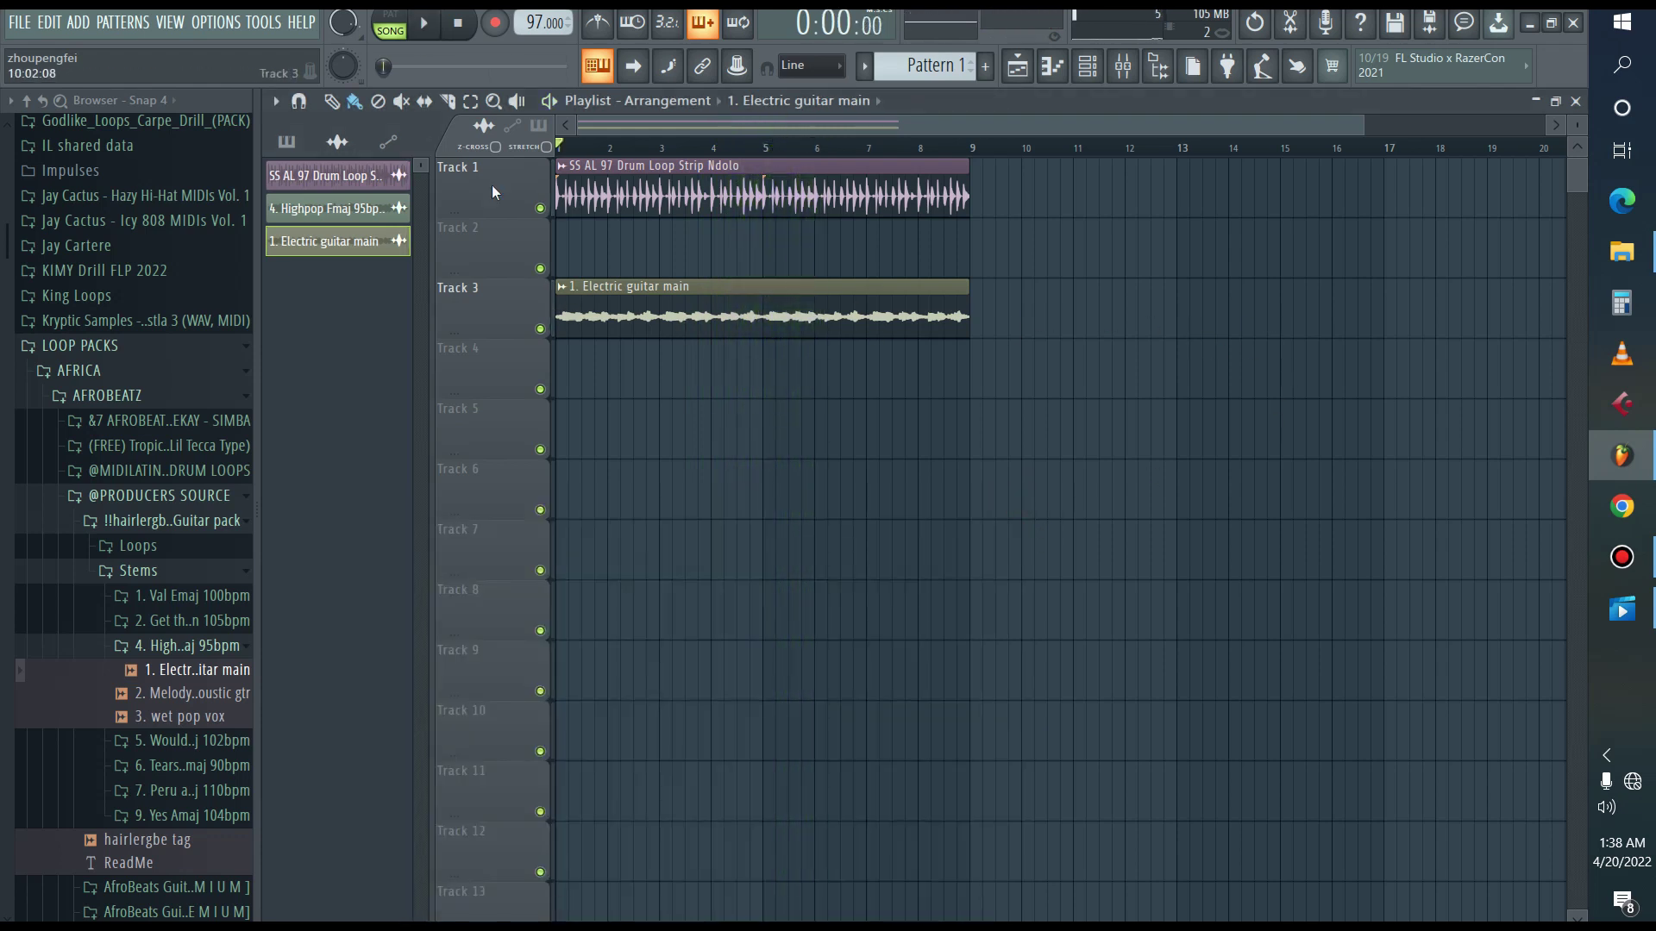
Reopen the channel settings of the Electric guitar main clip on Track 3.
{"action": "left_click", "coordinate": [290, 142]}
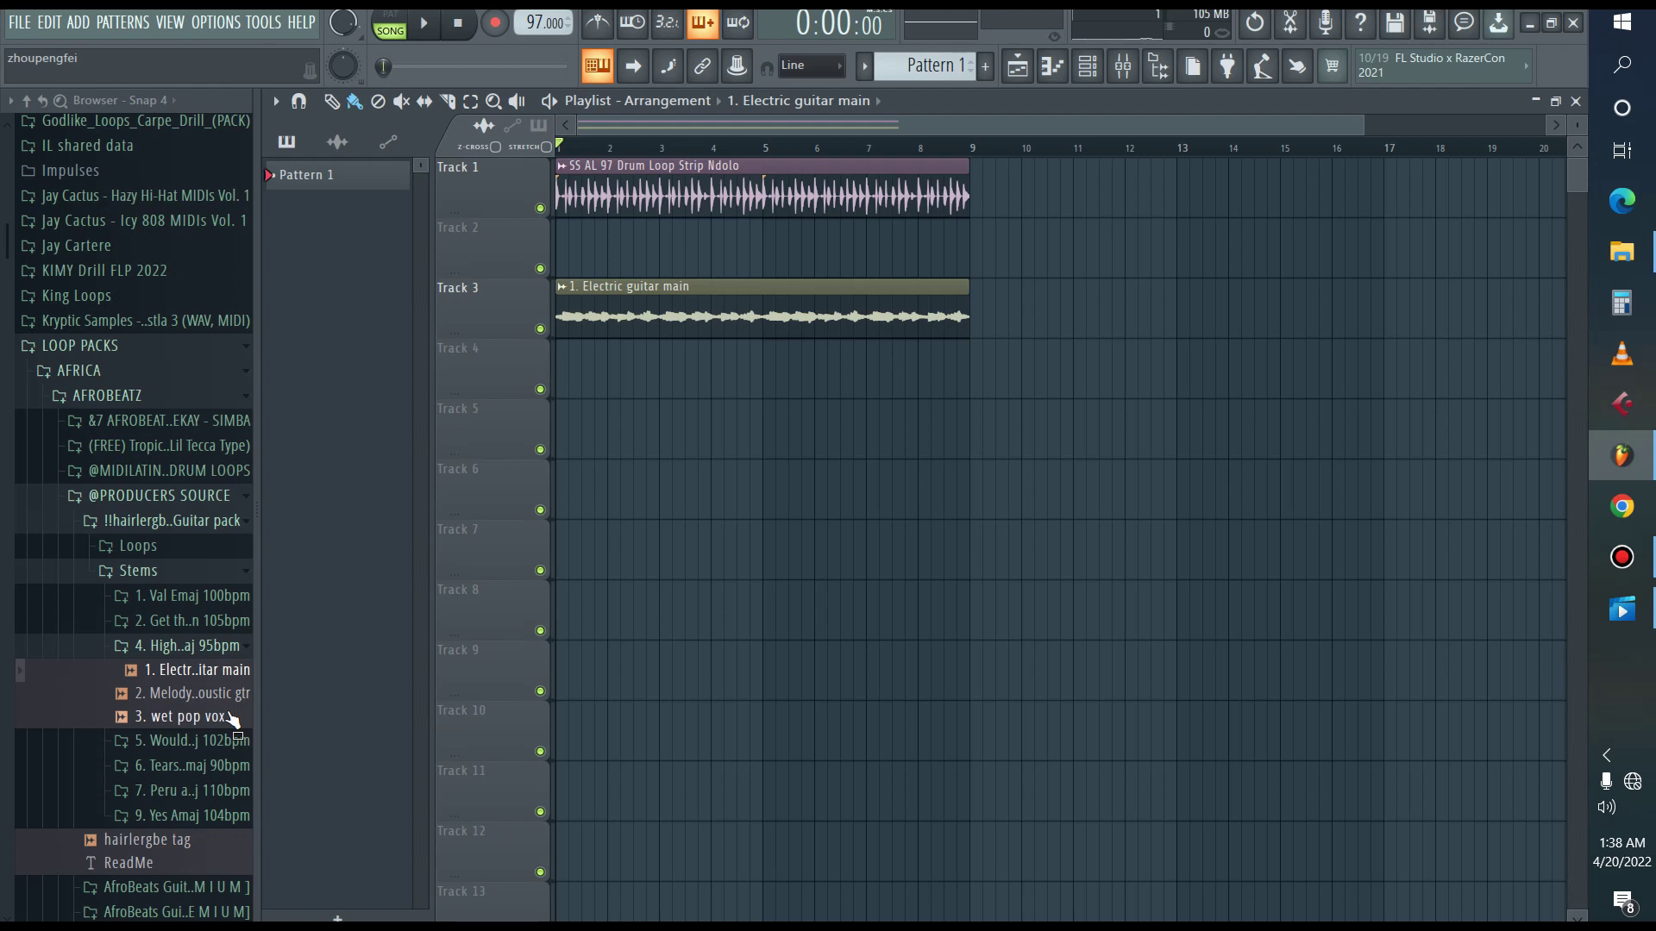
{"action": "left_click", "coordinate": [654, 186]}
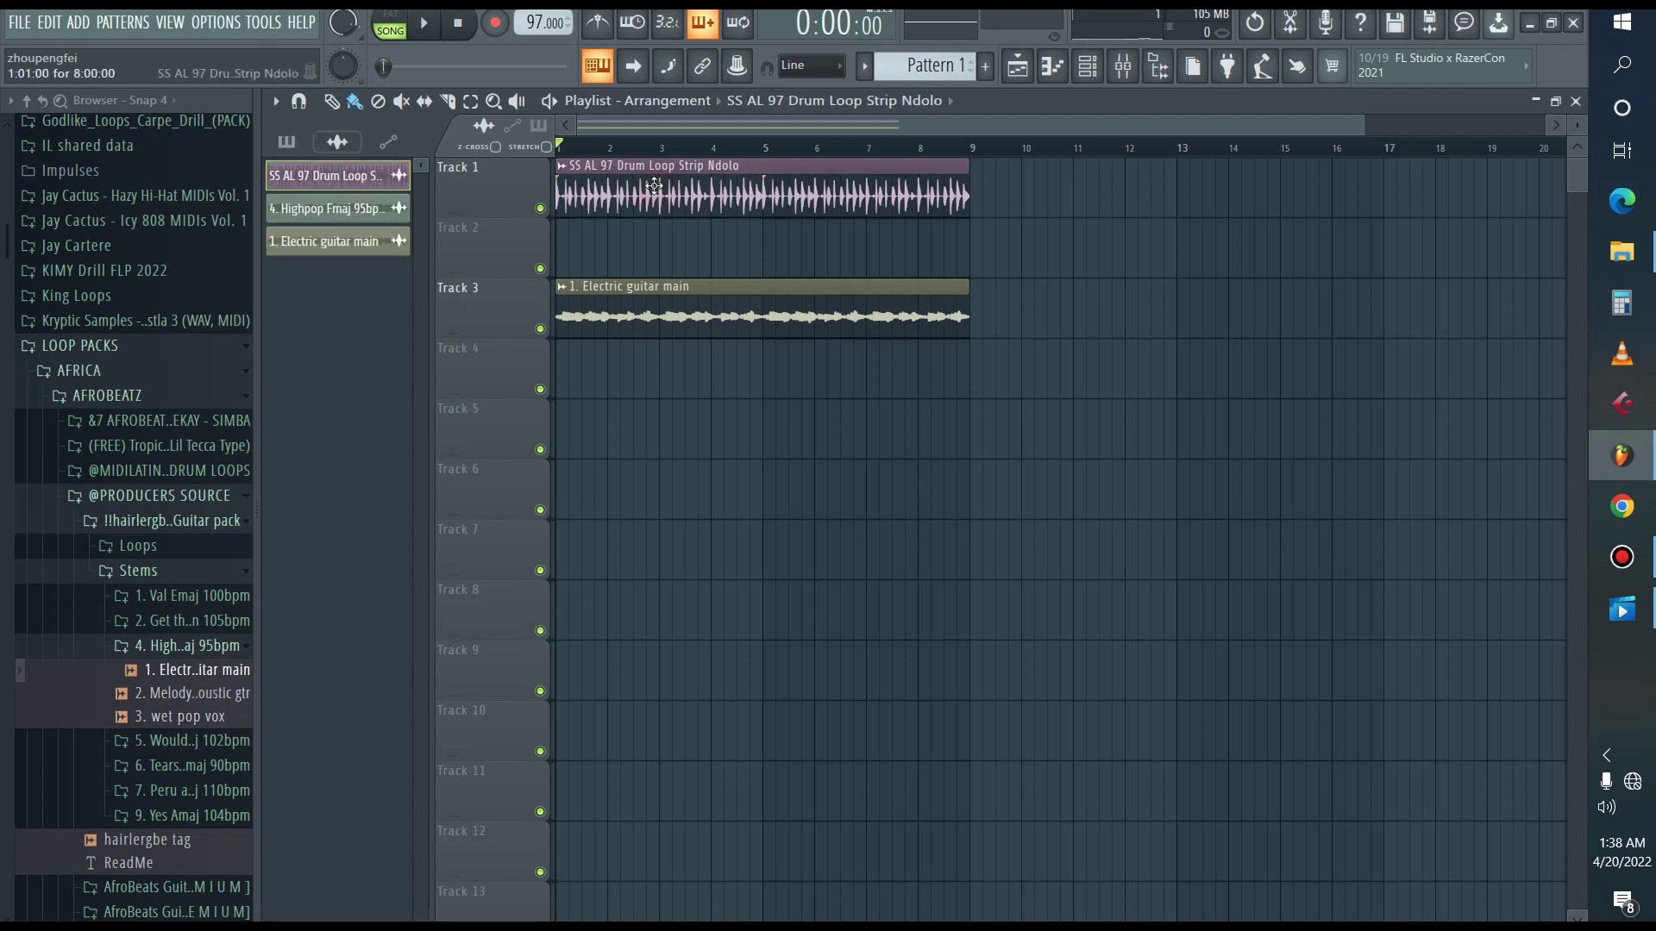
{"action": "double_click", "coordinate": [650, 317]}
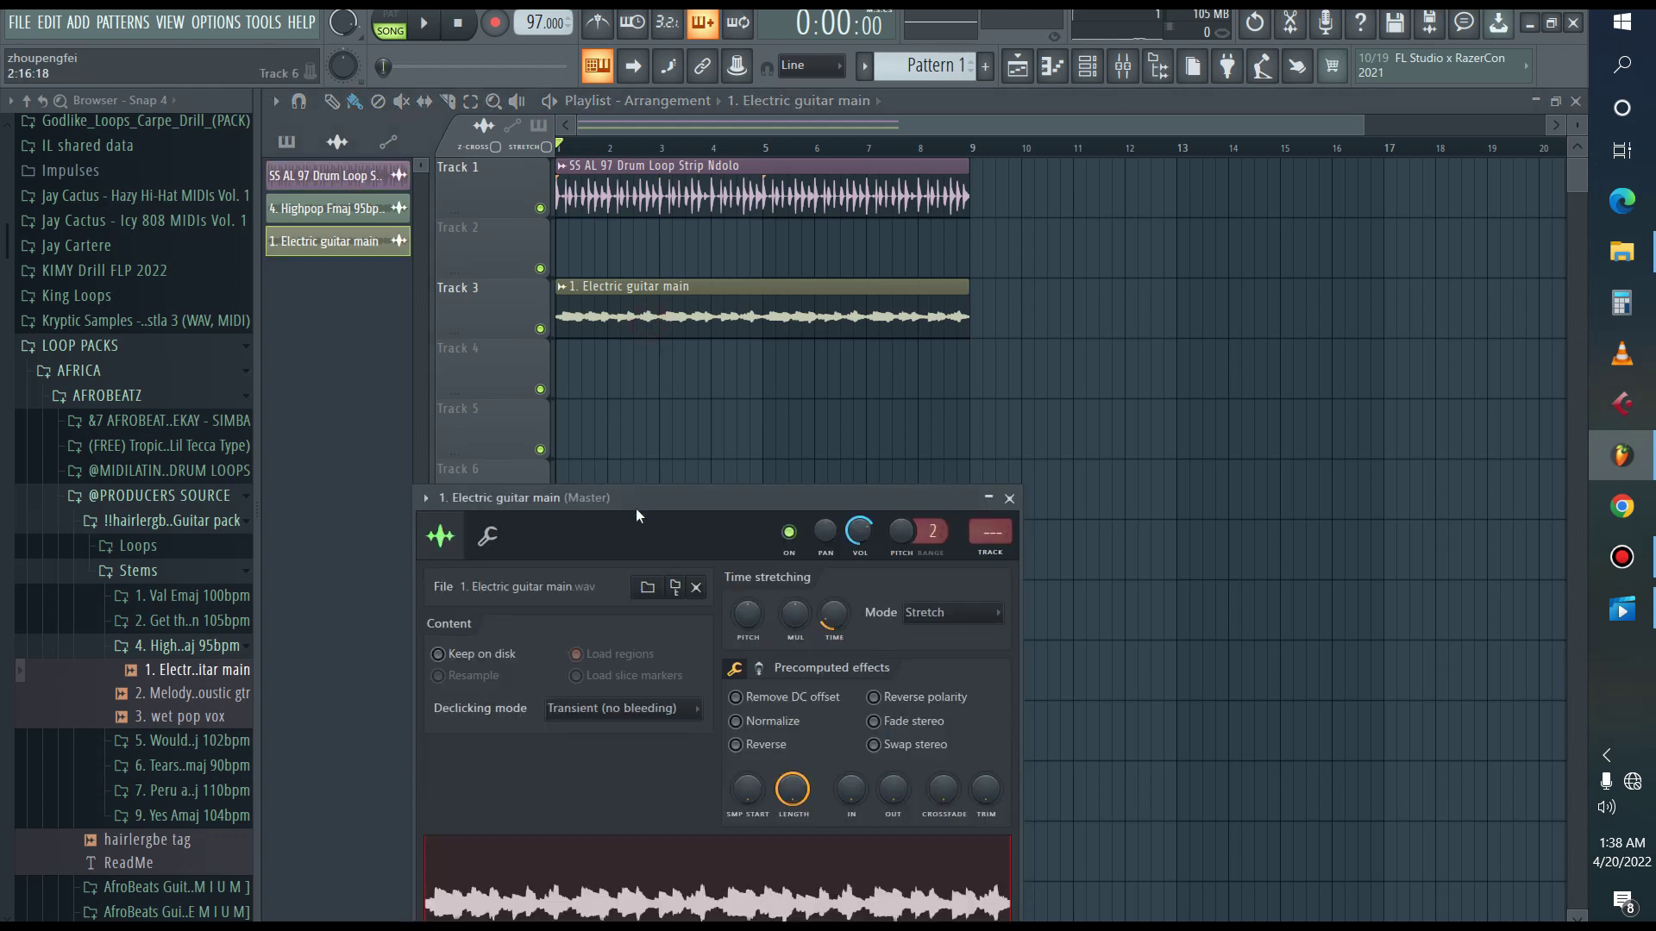
Try a pitch shift of +100 cents on the Electric guitar main clip and listen to it with the drums.
{"action": "left_click_drag", "start_coordinate": [438, 536], "coordinate": [200, 668]}
{"action": "scroll", "coordinate": [731, 610], "scroll_direction": "down", "scroll_amount": 1}
{"action": "key", "text": "space"}
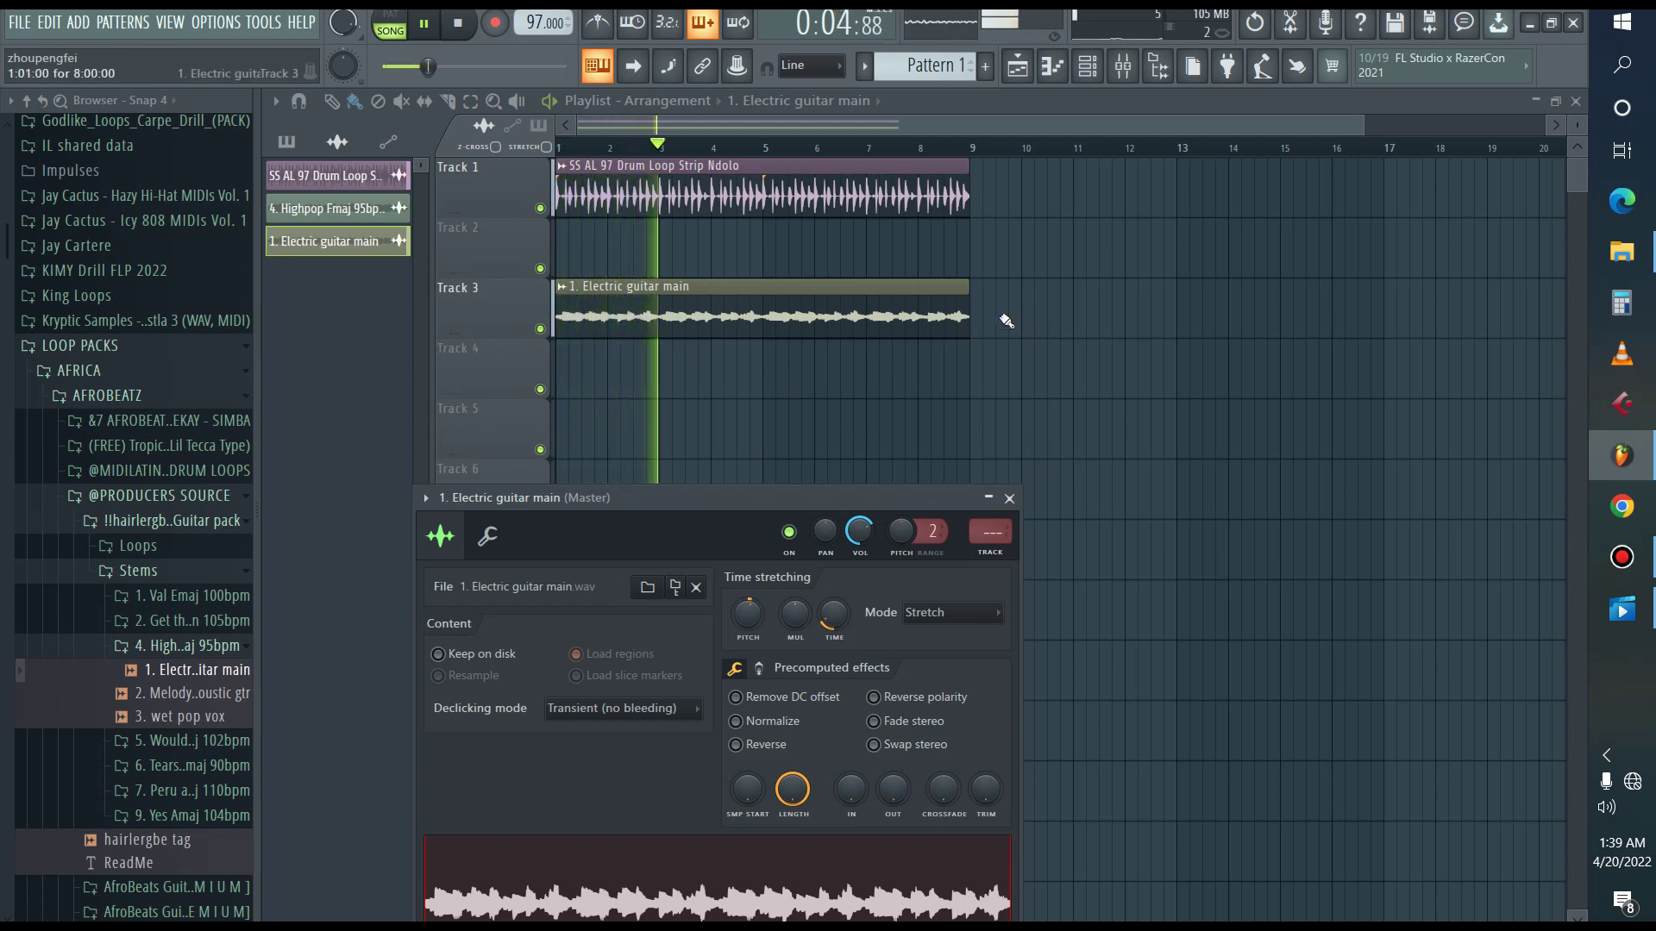
{"action": "key", "text": "space"}
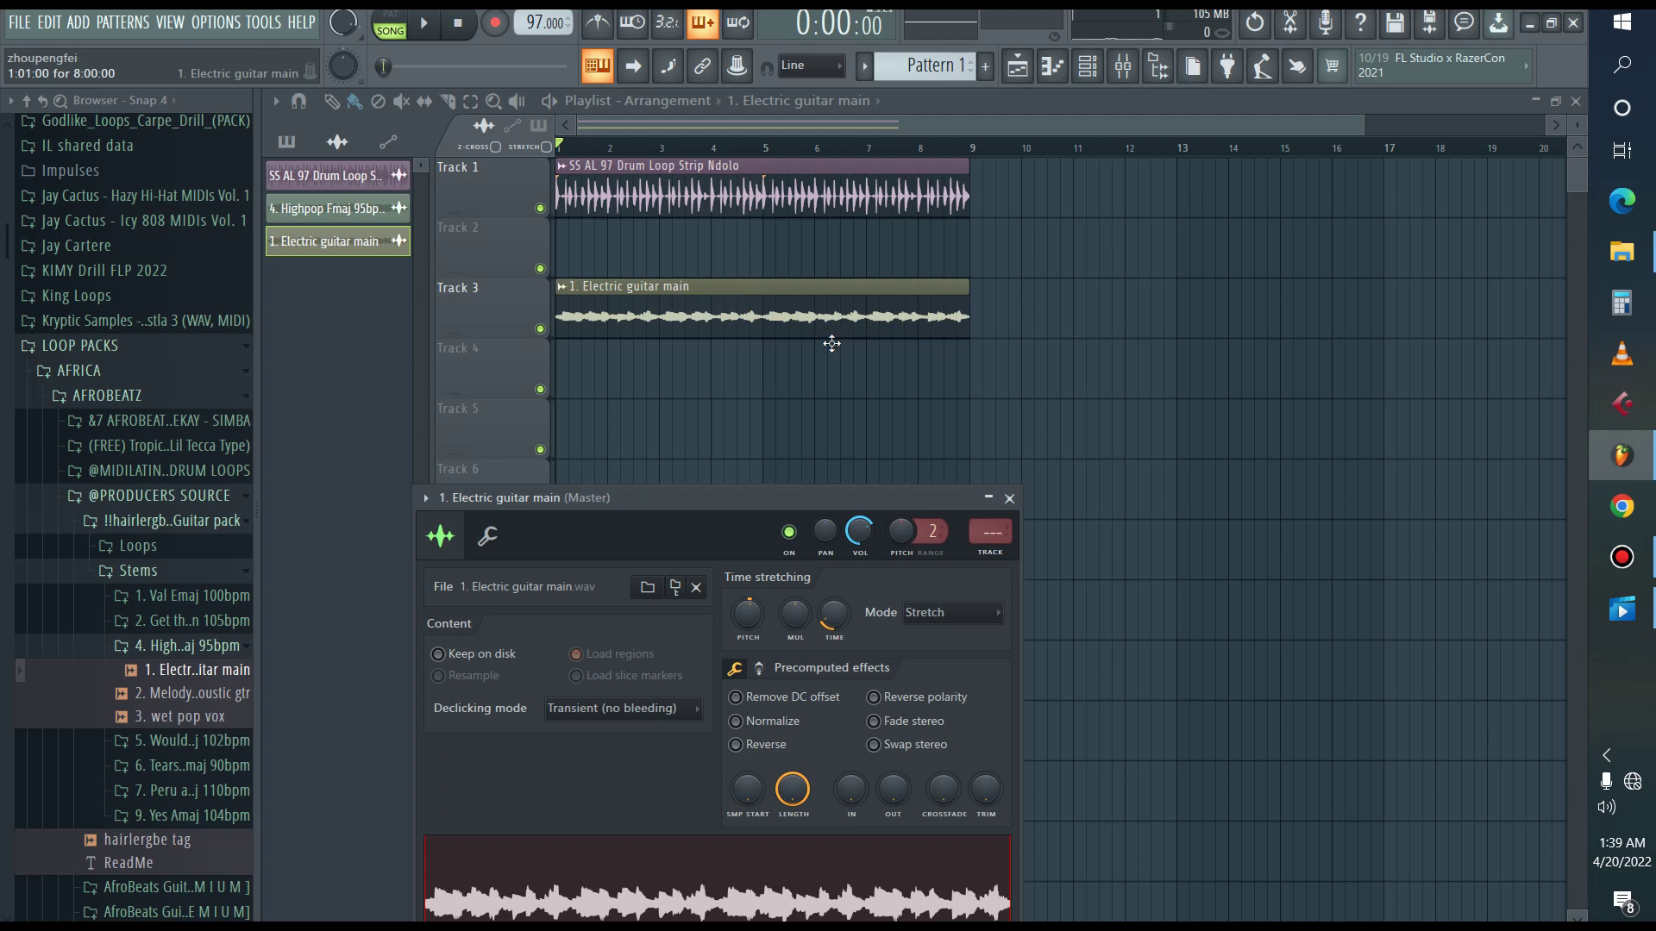
Reset the electric guitar's pitch shift, raise it to +80 cents, and compare both settings against the drum loop in playback.
{"action": "right_click", "coordinate": [741, 612]}
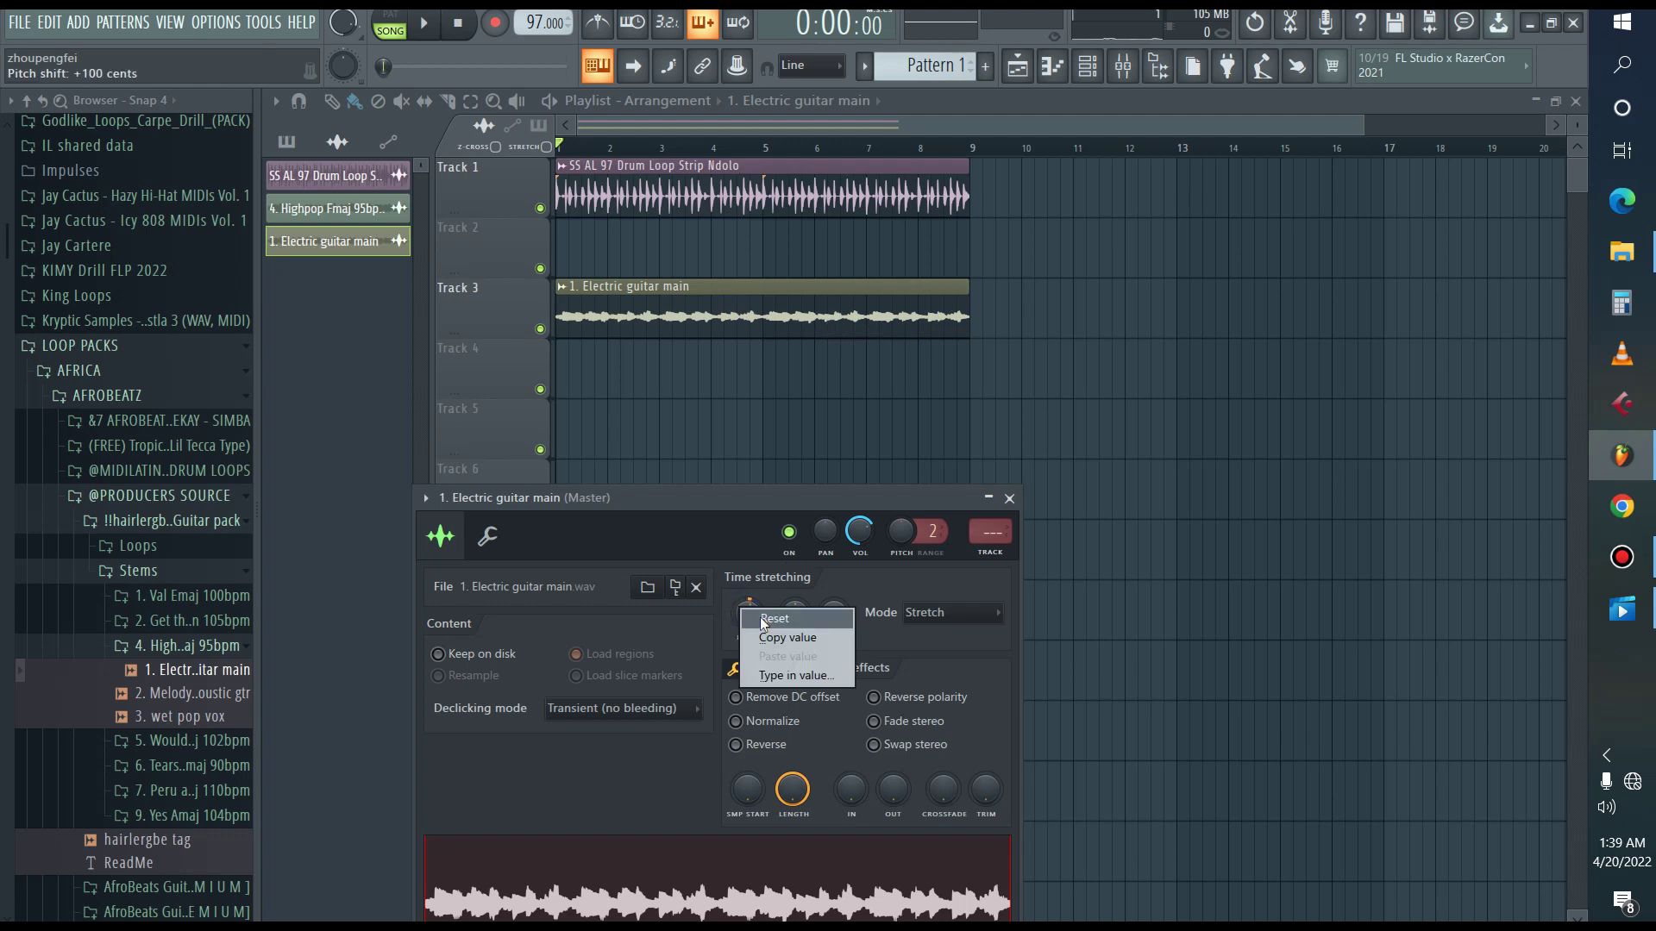
{"action": "left_click", "coordinate": [780, 621]}
{"action": "key", "text": "space"}
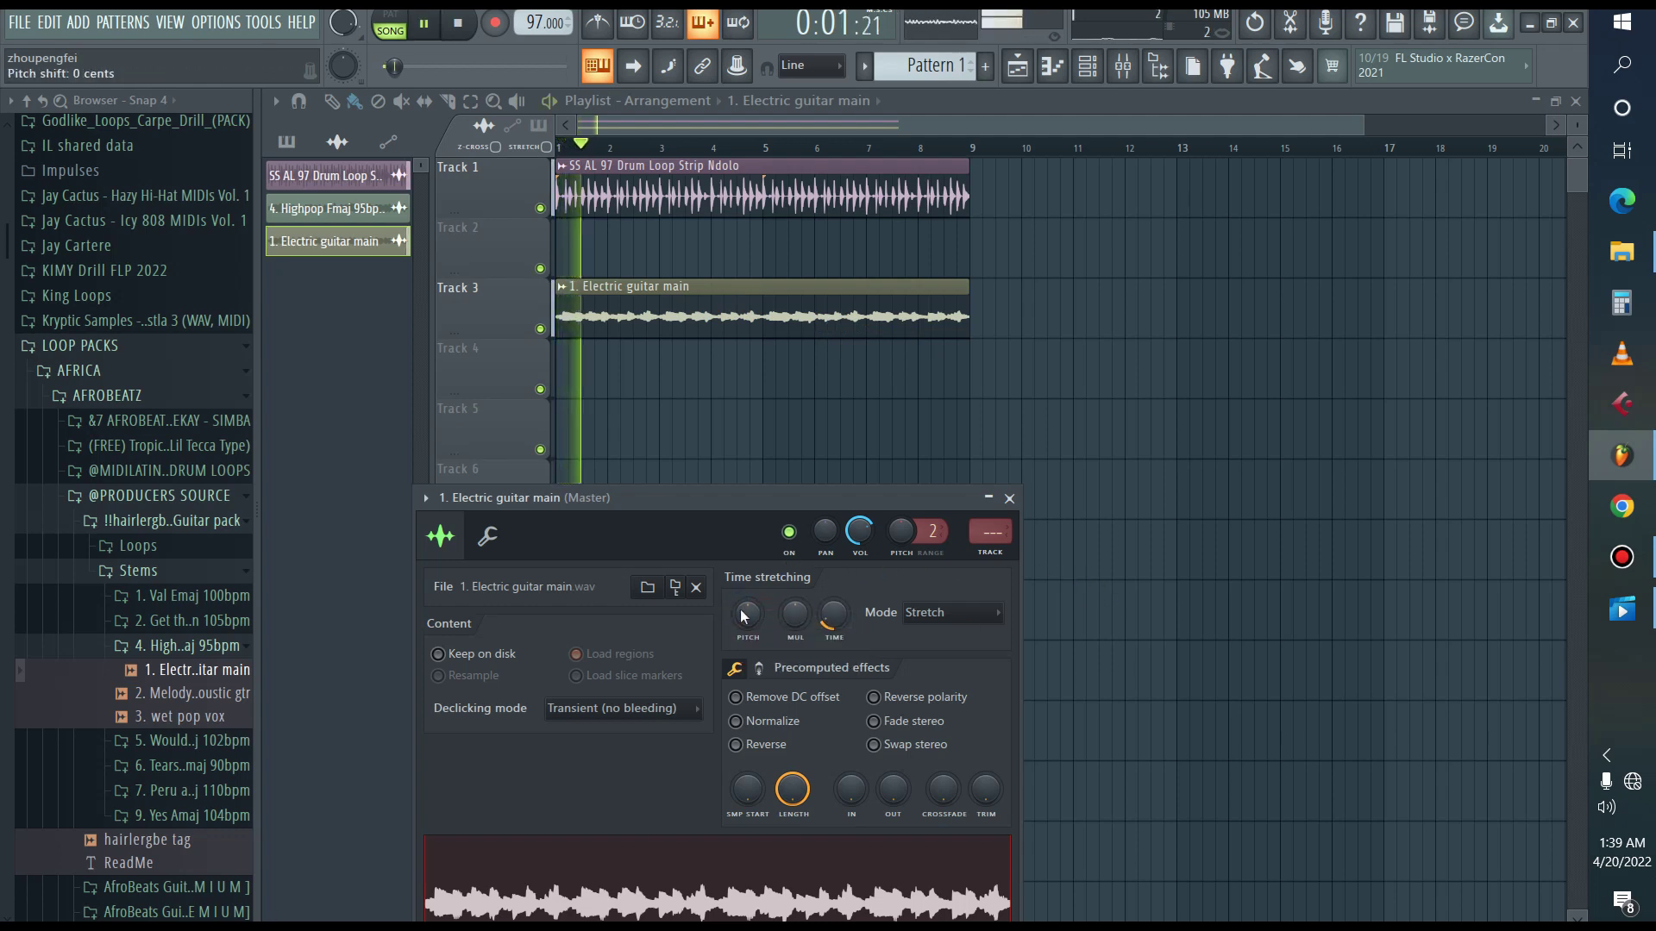
{"action": "key", "text": "space"}
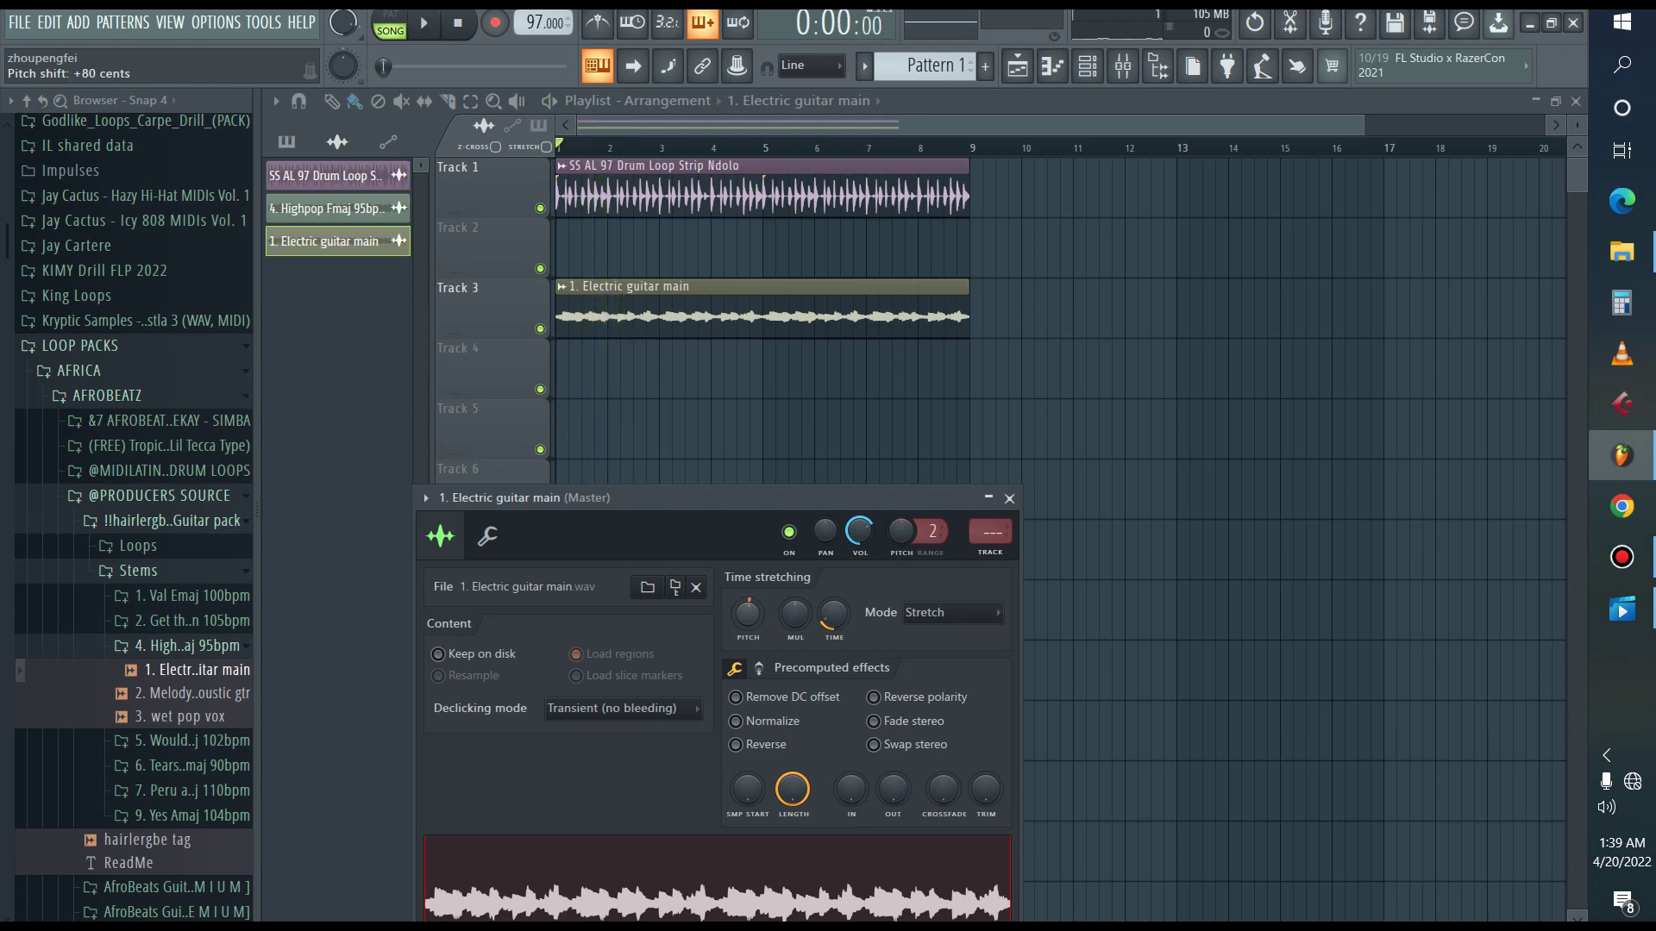
{"action": "key", "text": "space"}
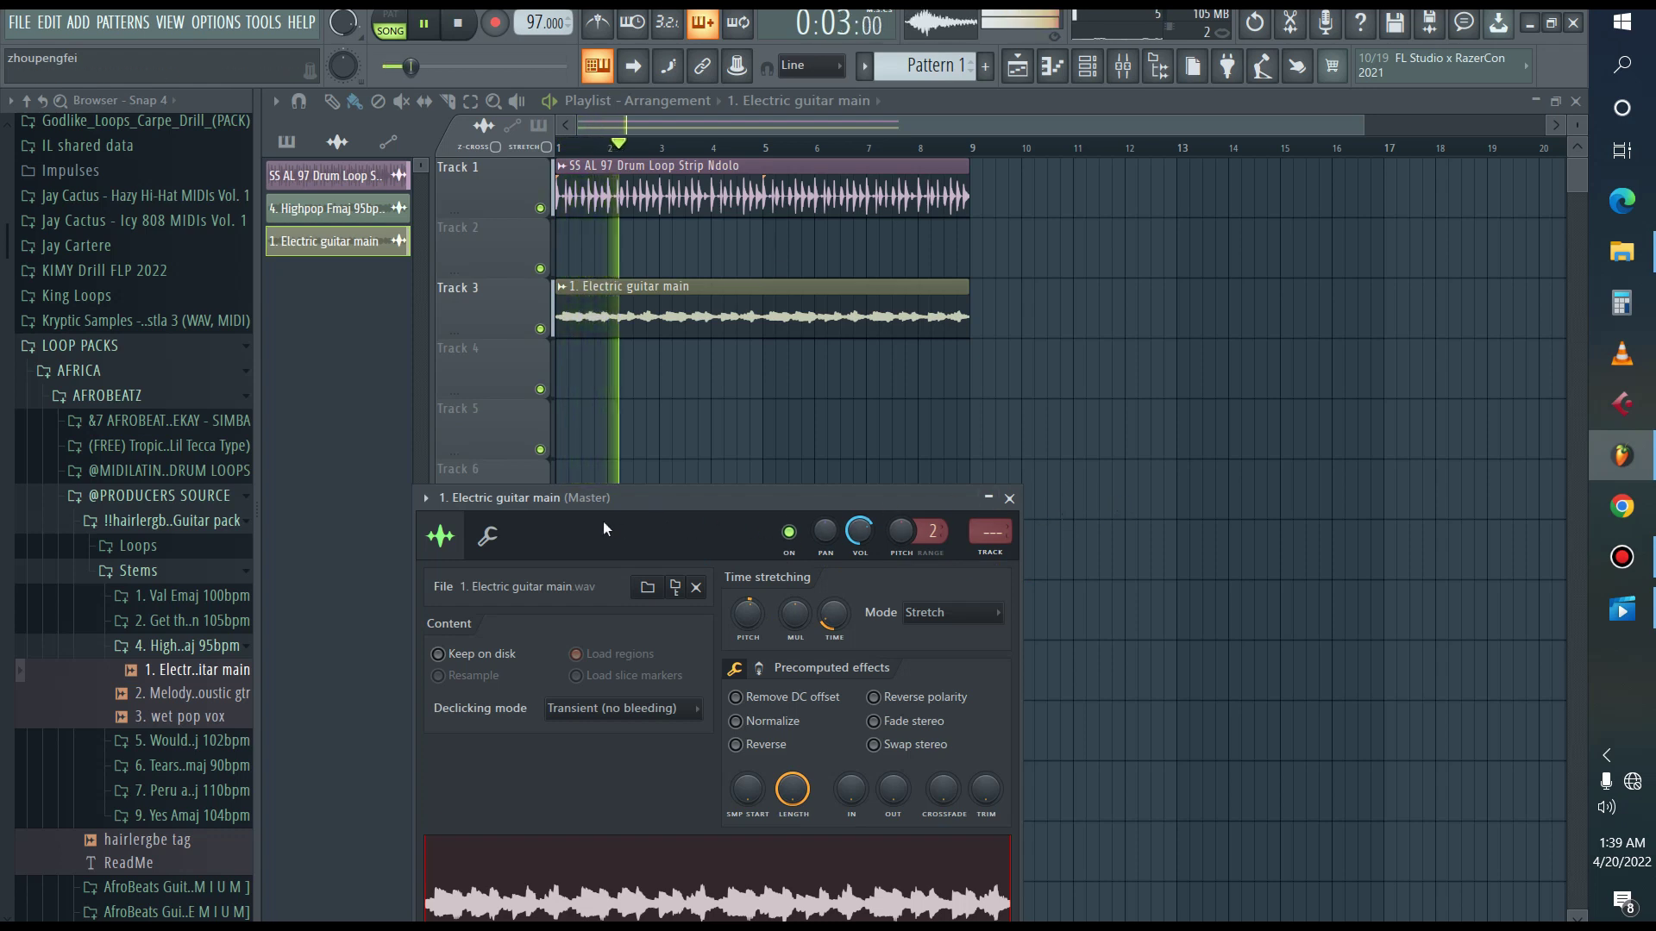
{"action": "key", "text": "space"}
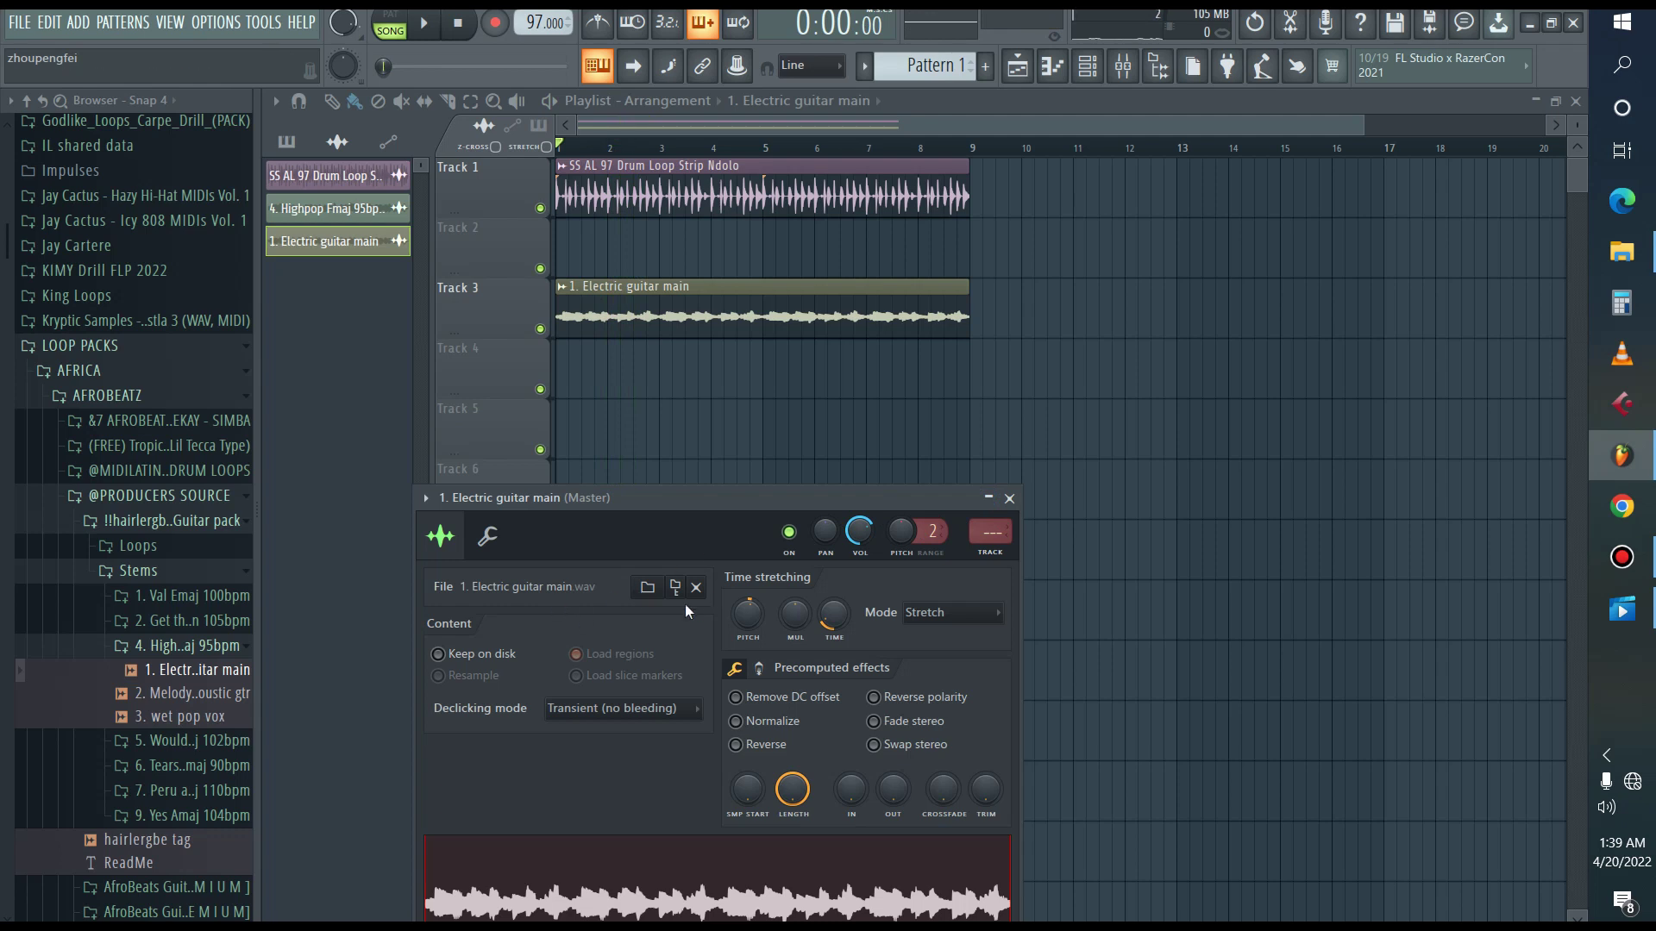
Collapse the guitar pack and AFRICA folders and open the AfroBeat KickBeatz subfolder of VOCAL CHOPS in the browser.
{"action": "left_click", "coordinate": [164, 520]}
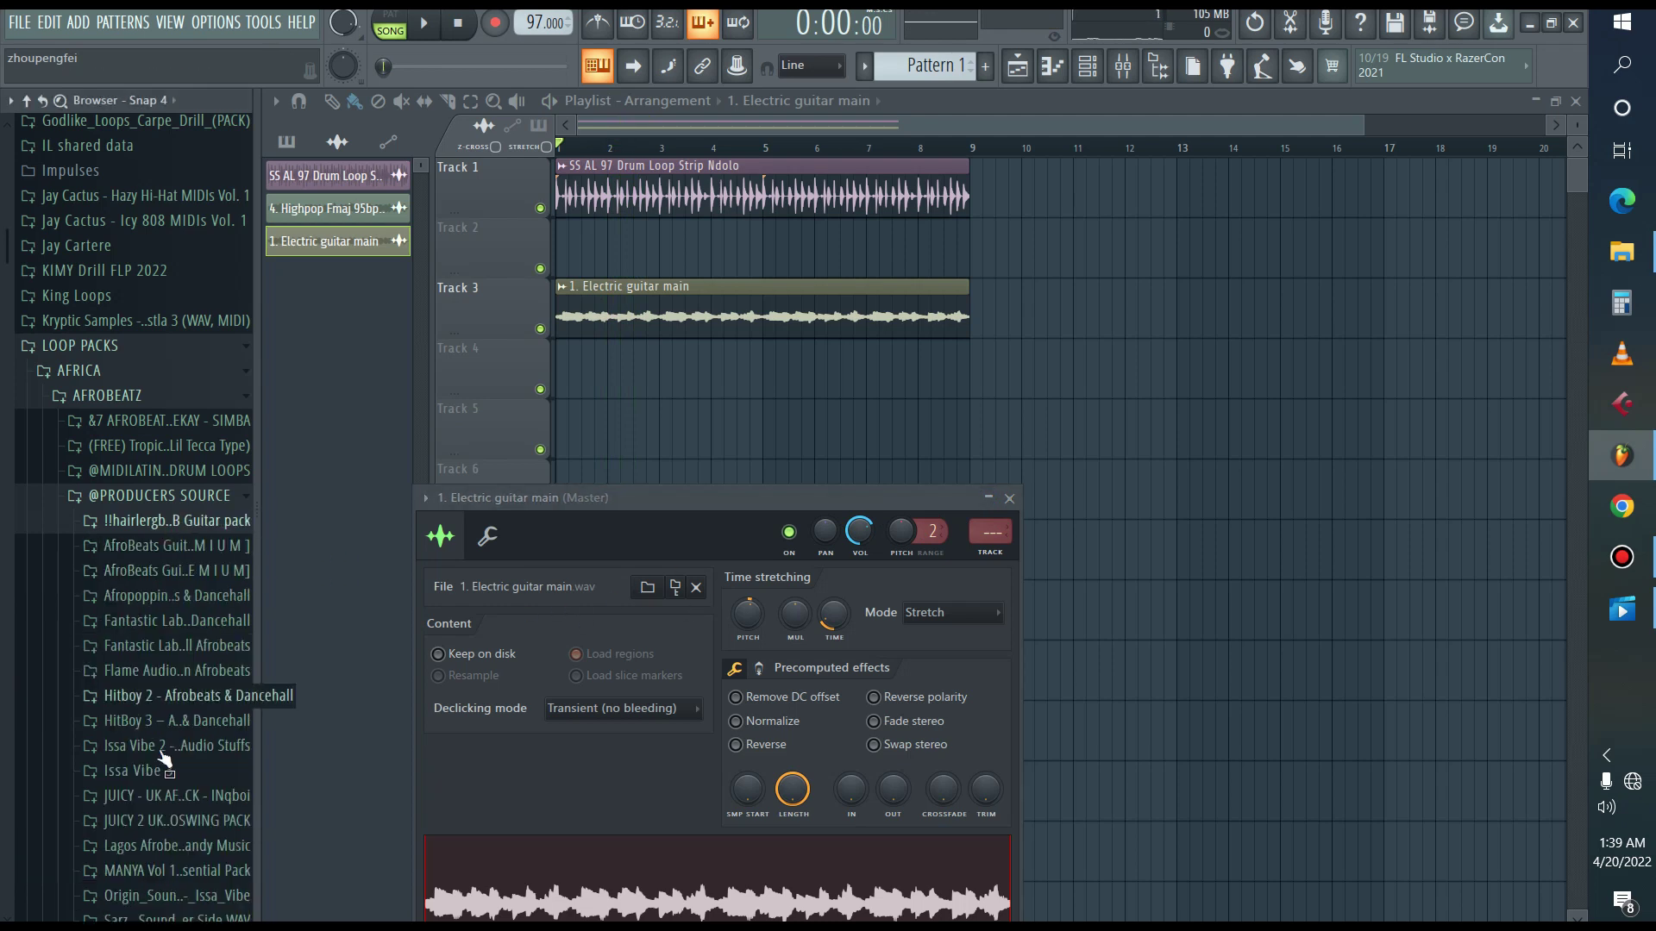
{"action": "scroll", "coordinate": [164, 759], "scroll_direction": "down", "scroll_amount": 3}
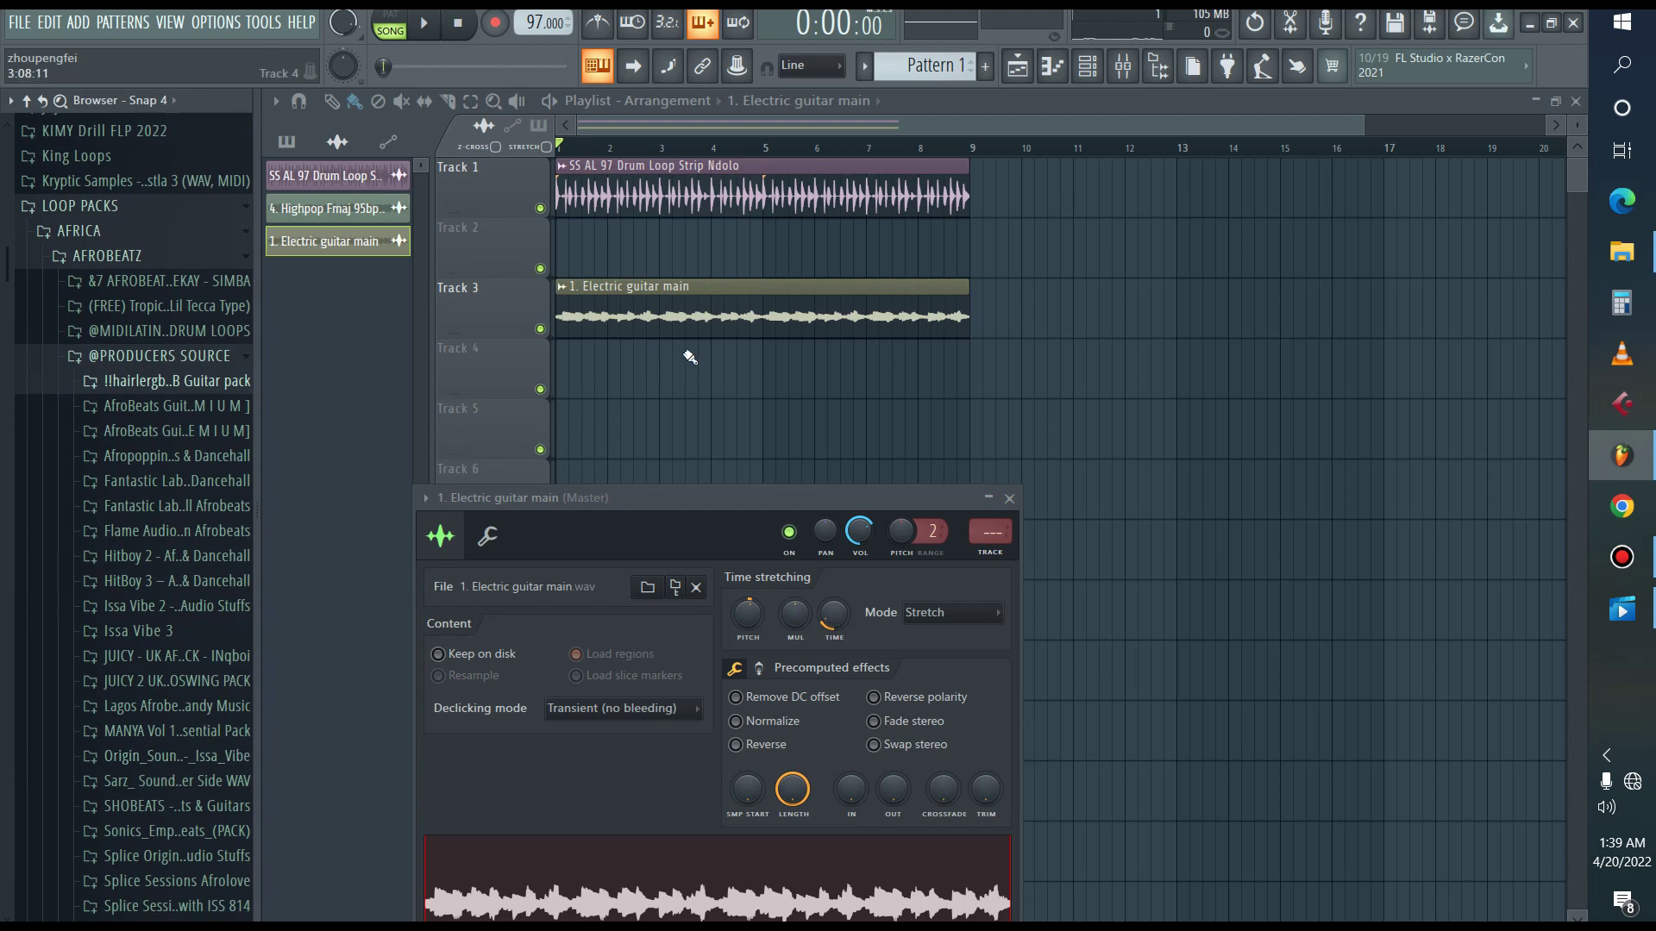
{"action": "left_click", "coordinate": [221, 264]}
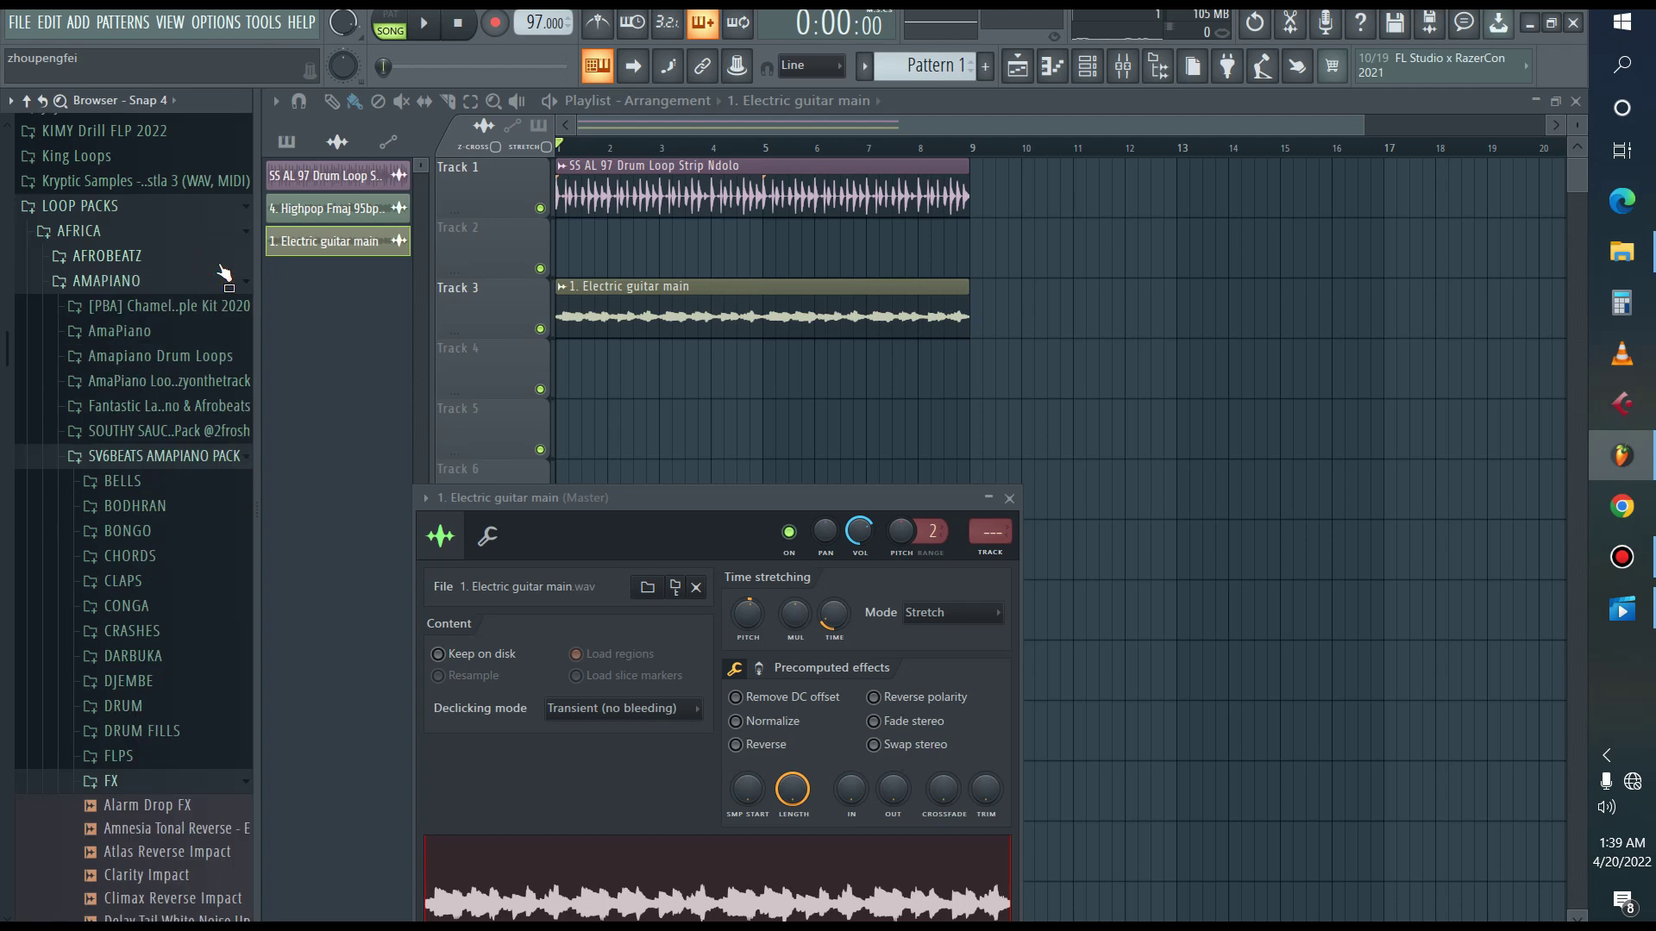
{"action": "left_click", "coordinate": [145, 231]}
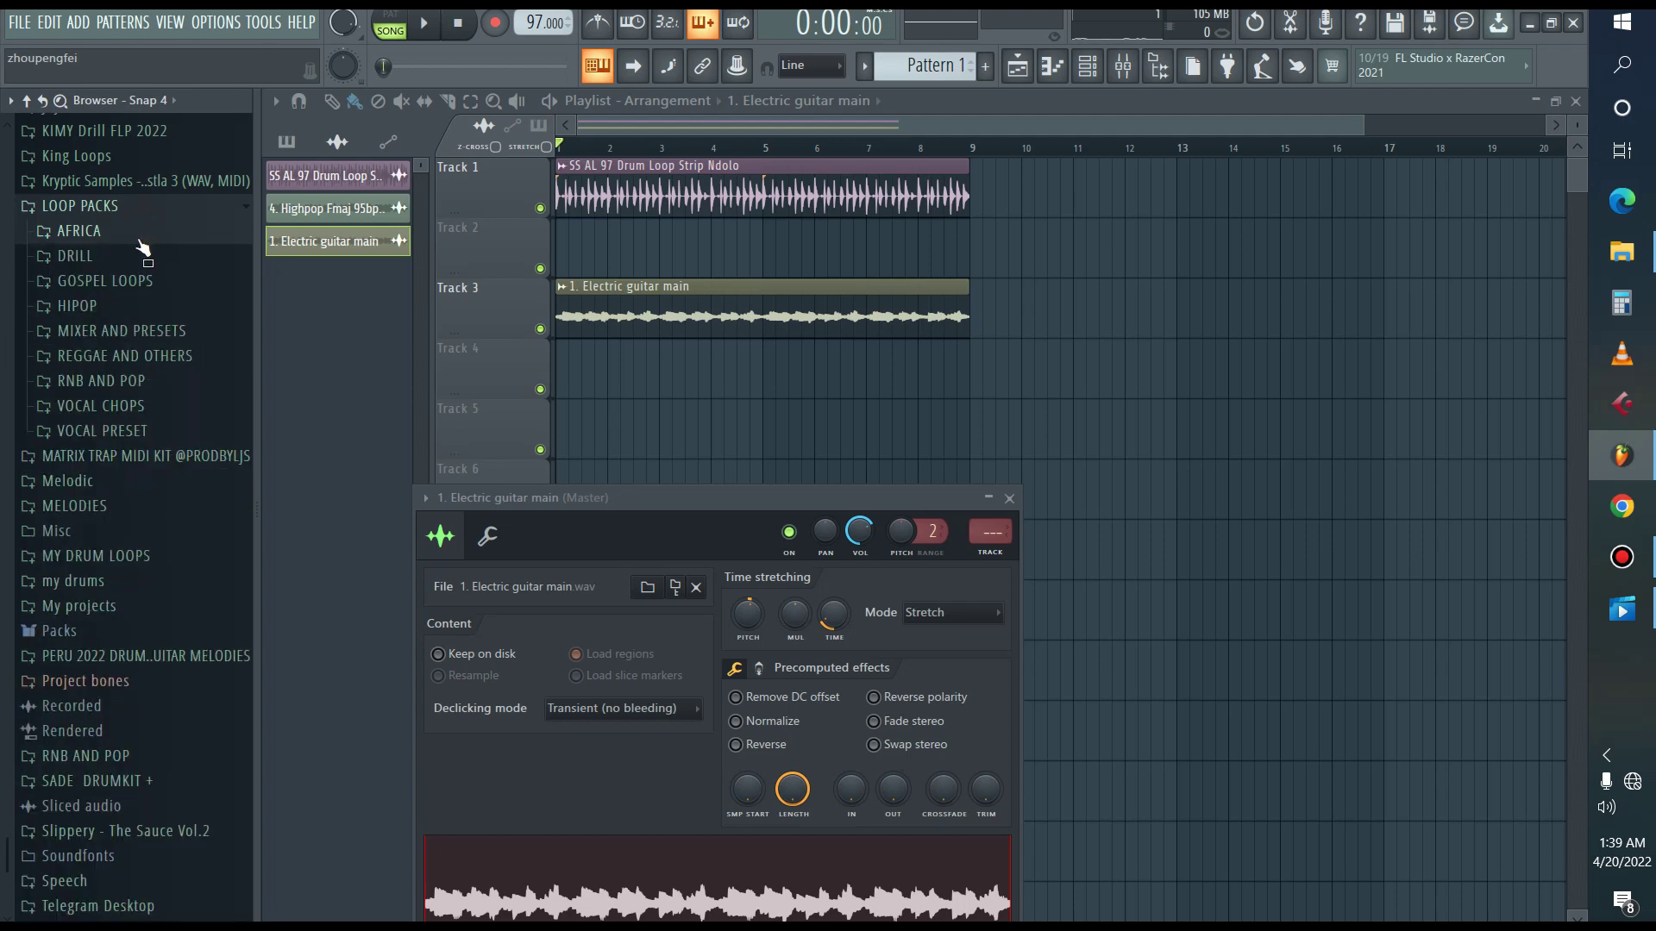
{"action": "left_click", "coordinate": [121, 406]}
{"action": "left_click", "coordinate": [122, 419]}
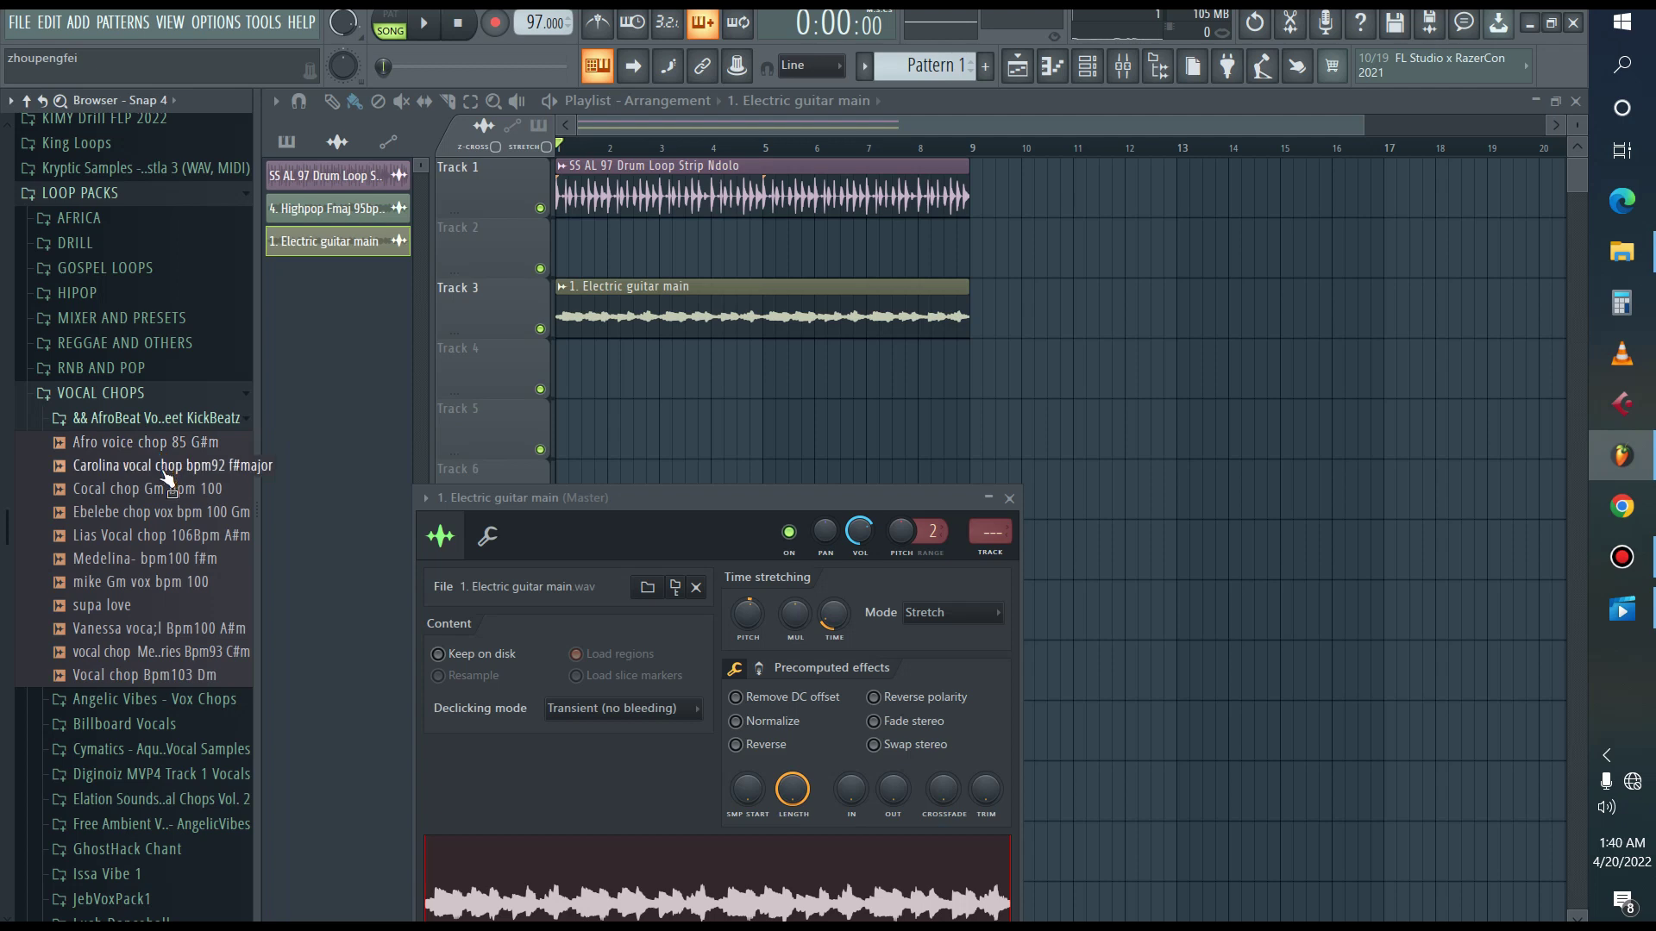
Place the Carolina vocal chop bpm92 f#major on Track 4 at bar 1 and time-stretch it to 4 bars in Stretch mode.
{"action": "left_click_drag", "start_coordinate": [161, 468], "coordinate": [650, 557]}
{"action": "double_click", "coordinate": [604, 371]}
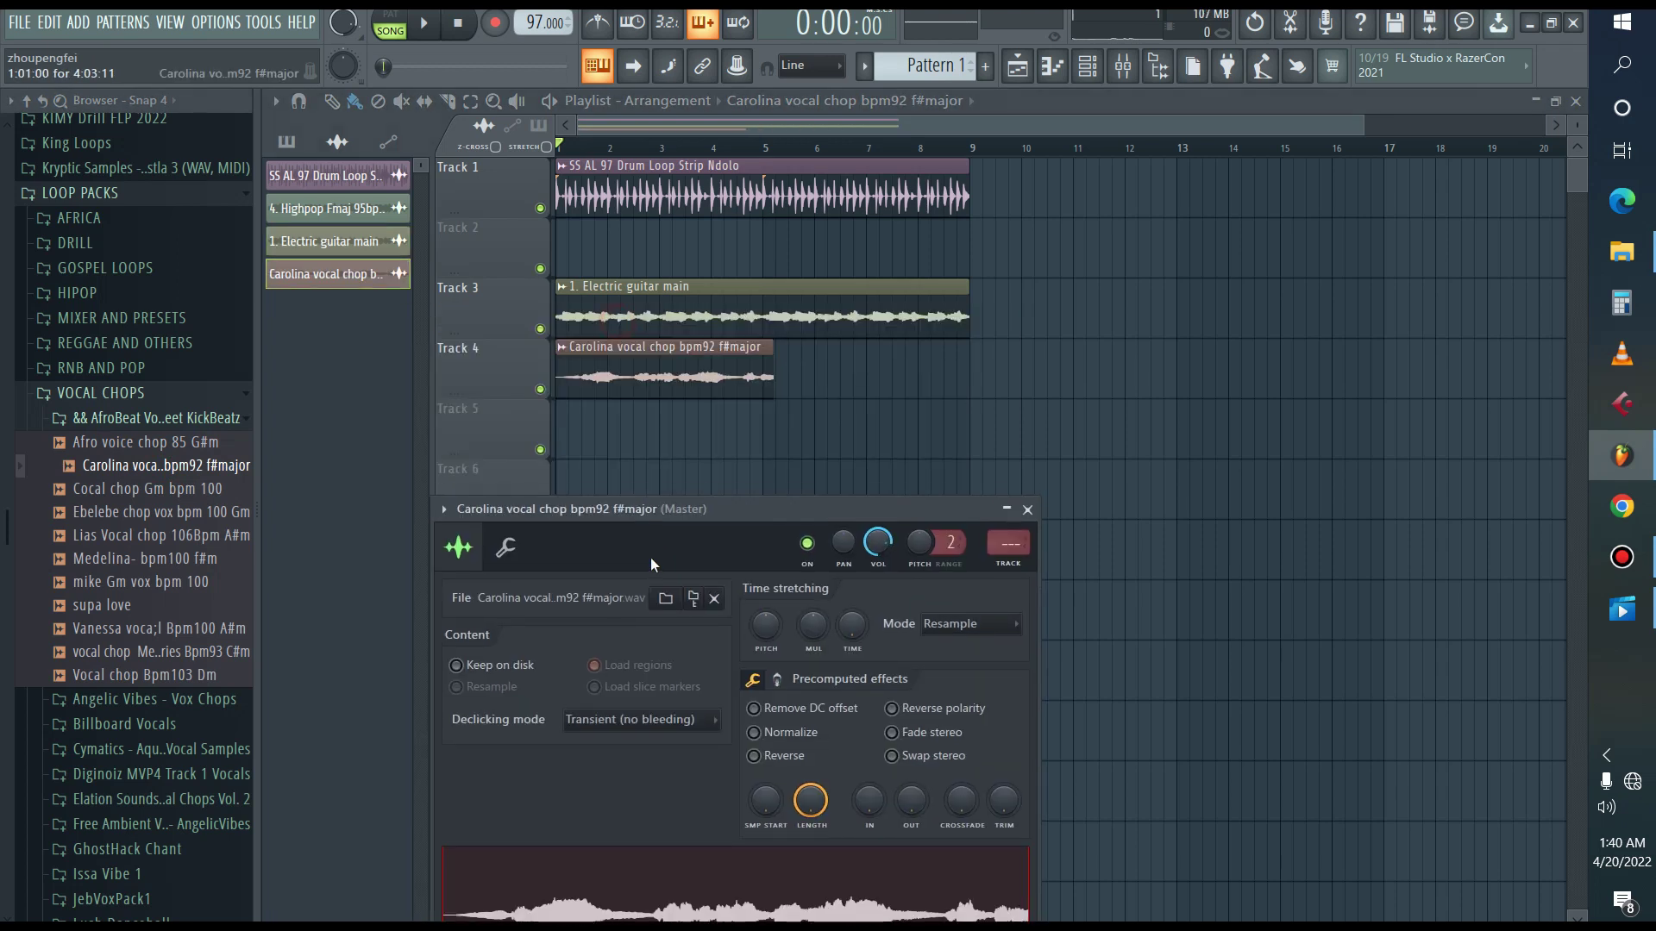
{"action": "left_click_drag", "start_coordinate": [860, 673], "coordinate": [860, 659]}
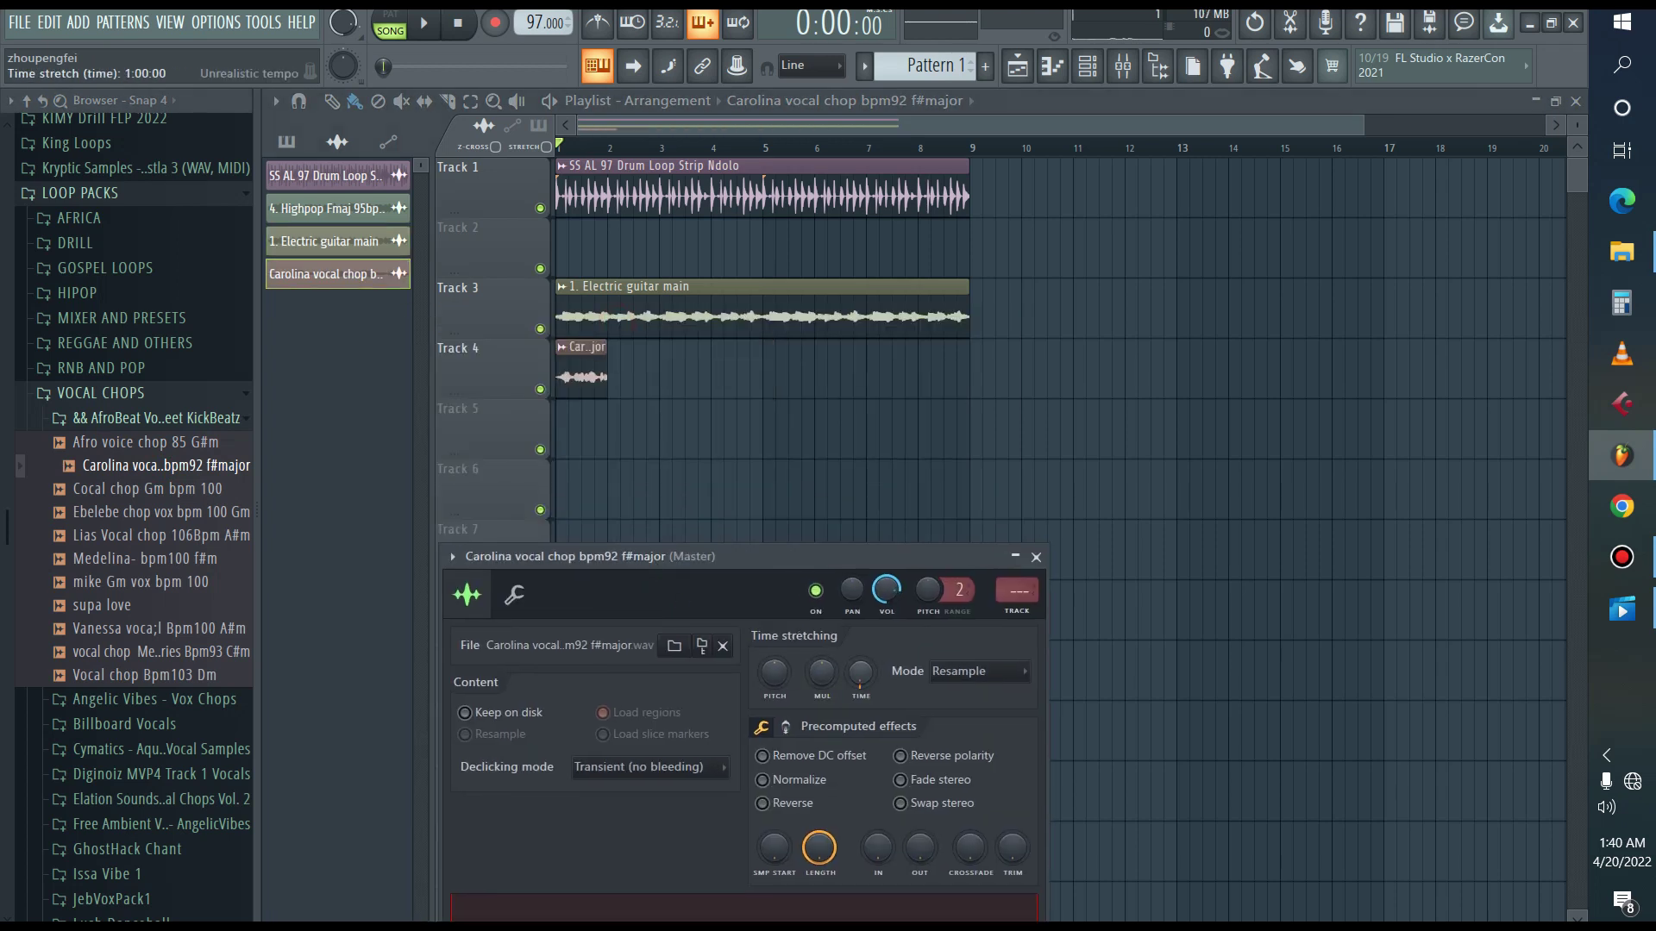
{"action": "left_click", "coordinate": [979, 671]}
{"action": "left_click", "coordinate": [966, 730]}
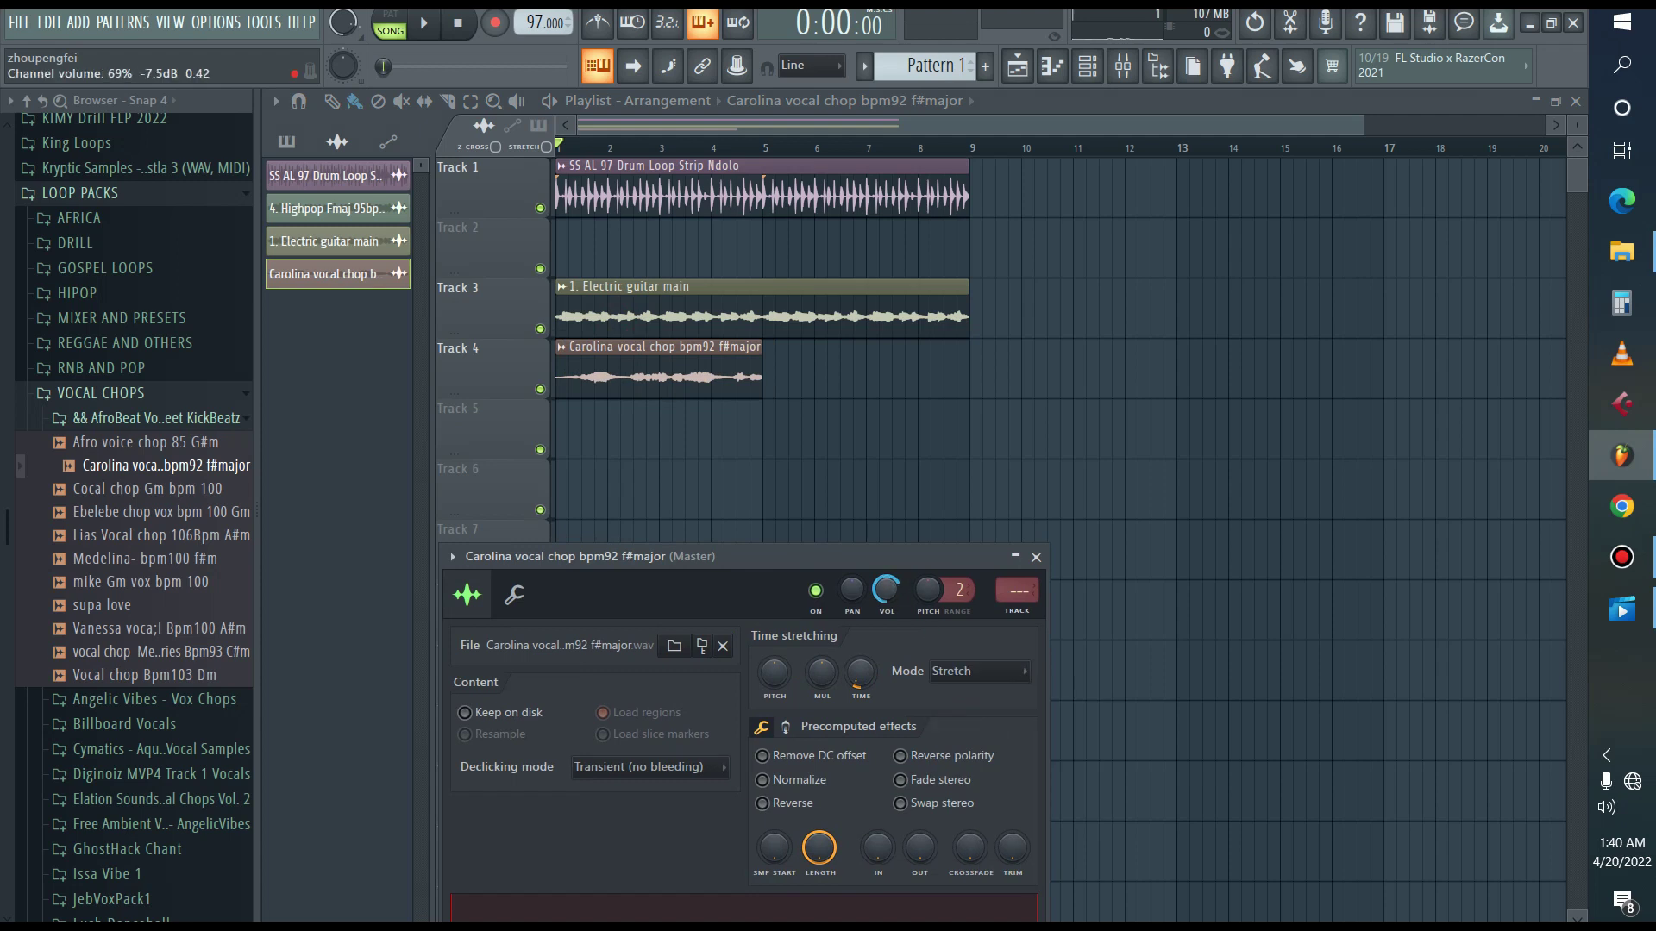
Play the vocal chop with the drums and guitar, and duplicate its clip at bar 5 on Track 4.
{"action": "key", "text": "space"}
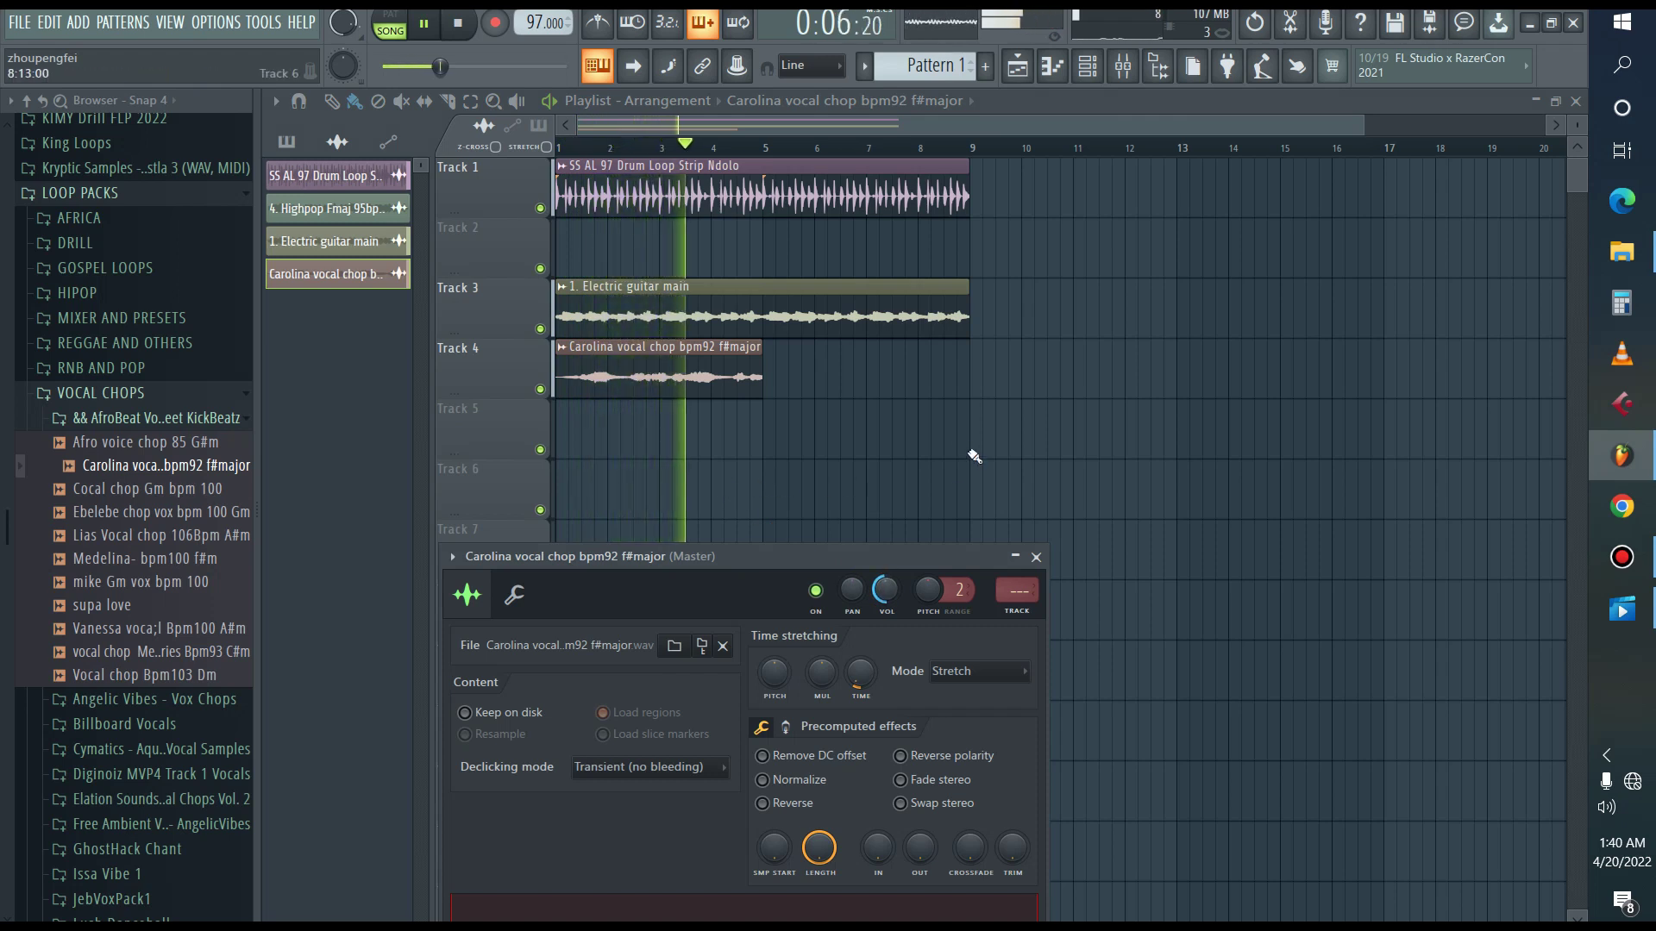
{"action": "key", "text": "Escape"}
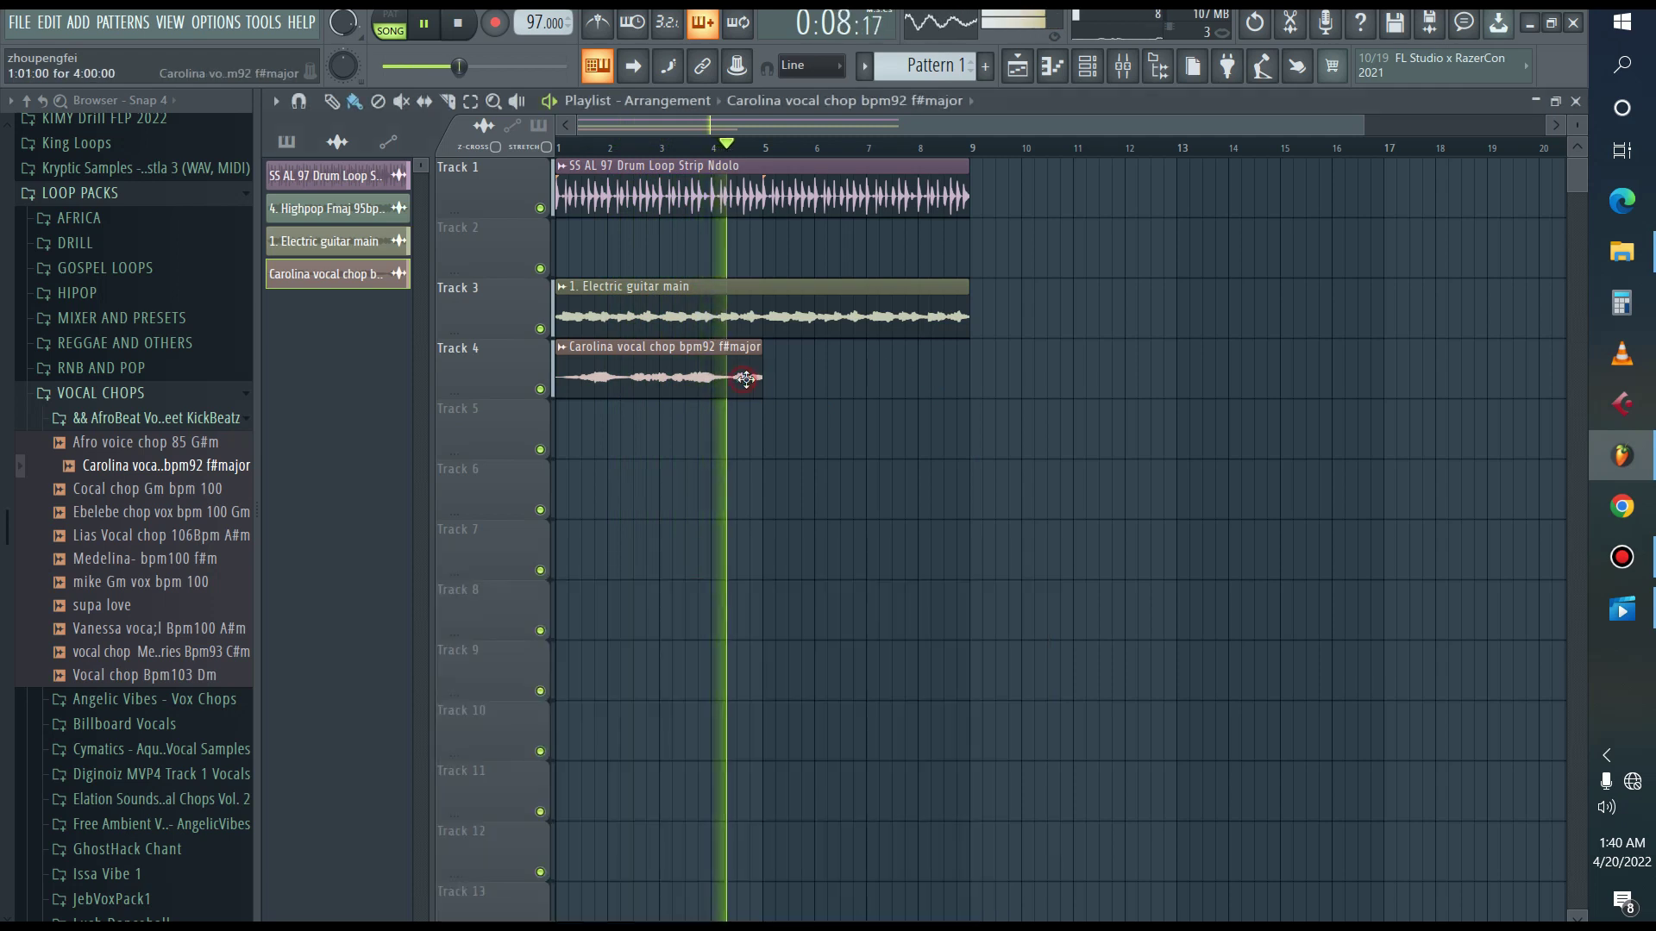
{"action": "left_click", "coordinate": [768, 379]}
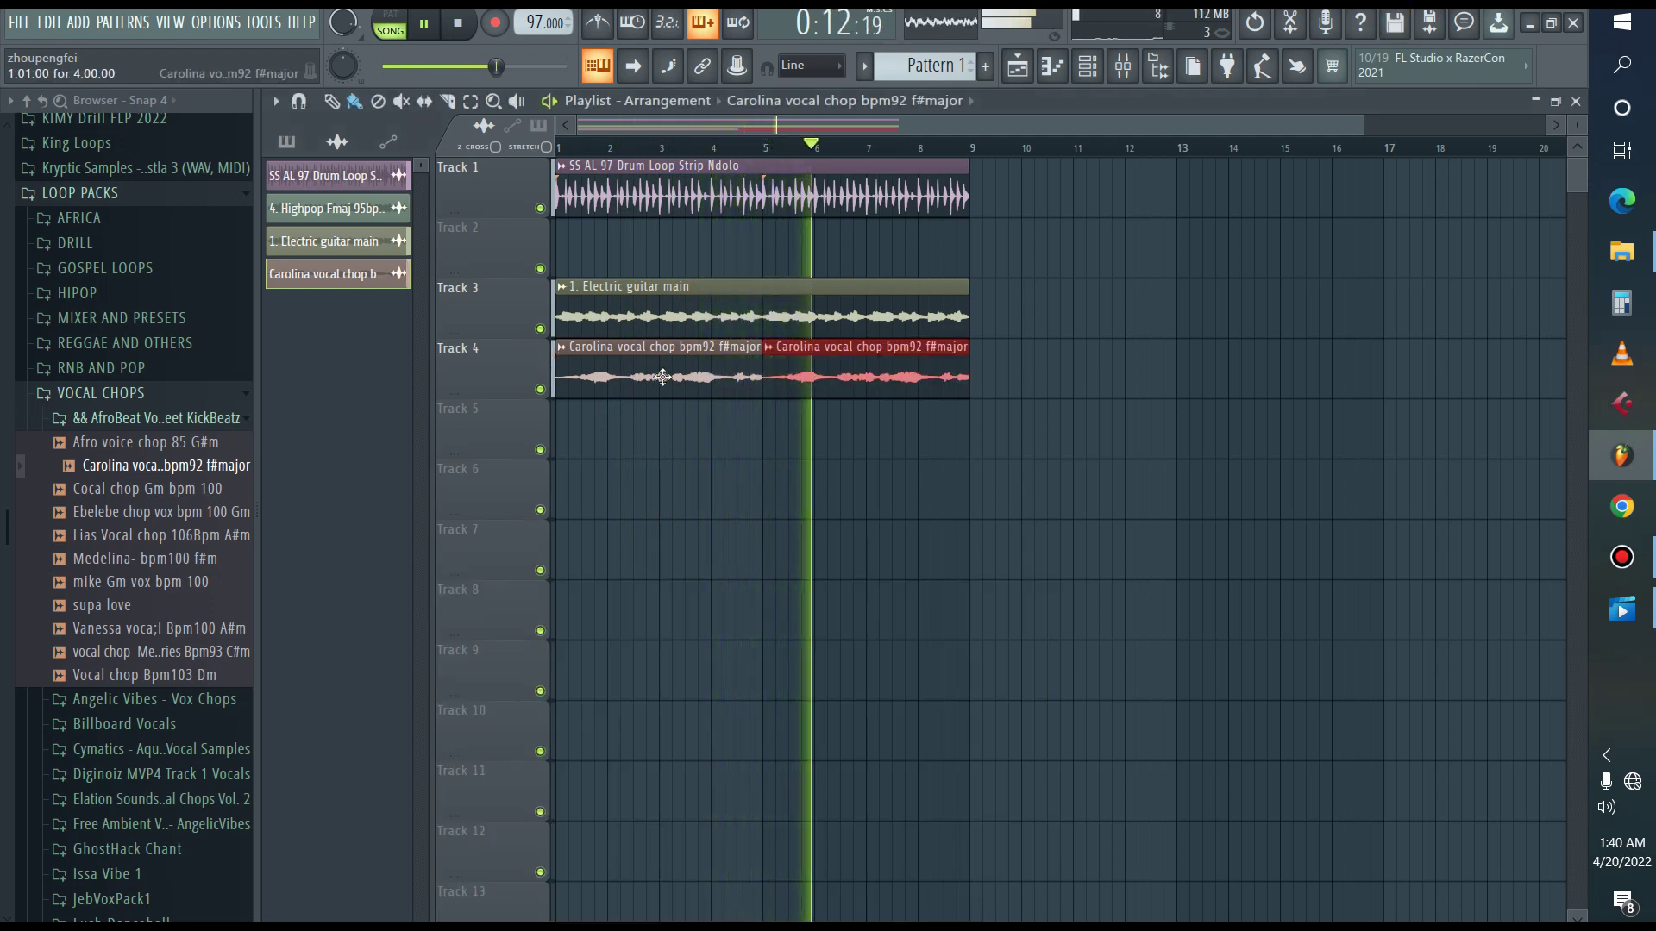
{"action": "key", "text": "space"}
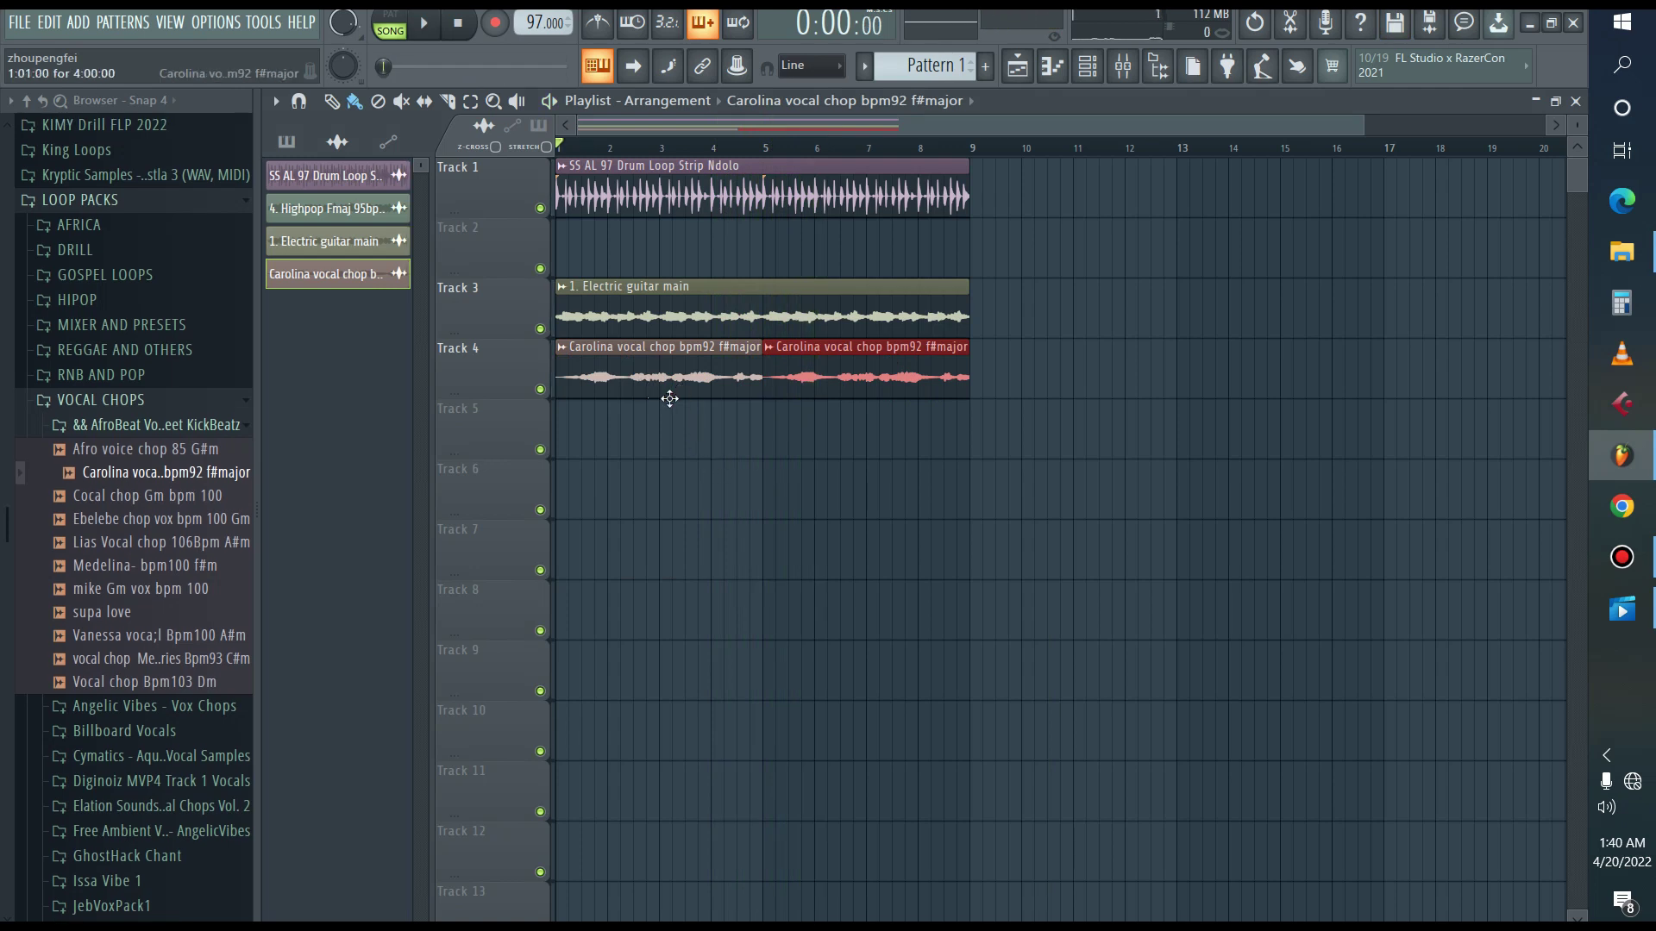
{"action": "left_click", "coordinate": [670, 398]}
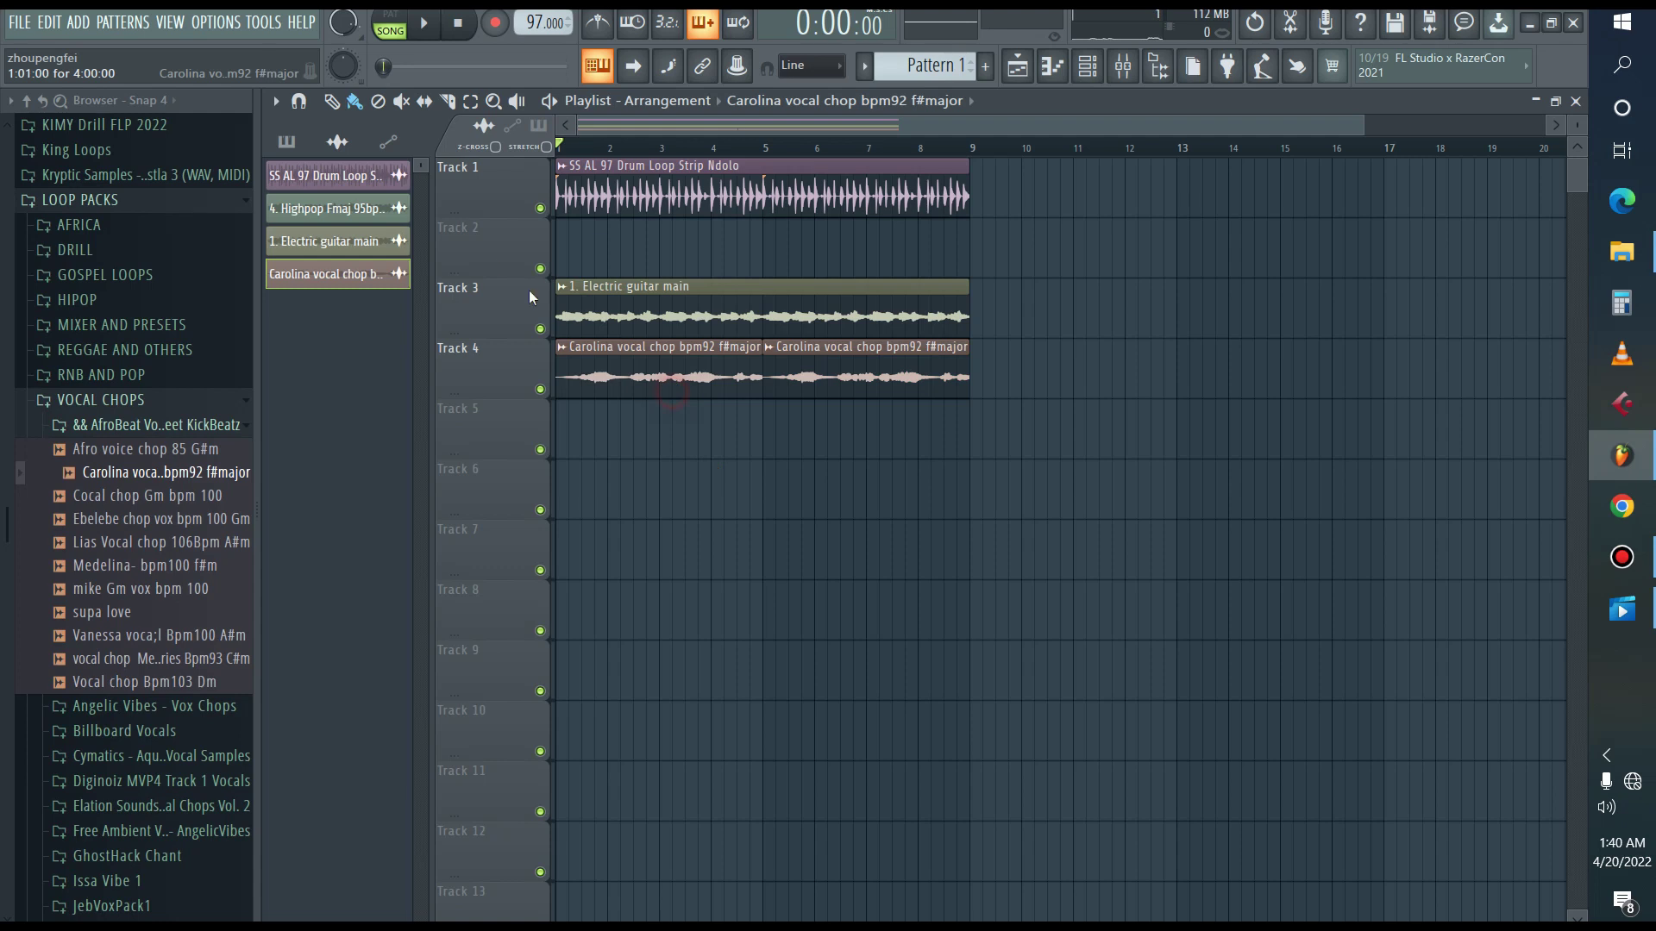
Slice the first vocal chop clip on Track 4 midway through bar 2 and early in bar 4.
{"action": "left_click", "coordinate": [287, 142]}
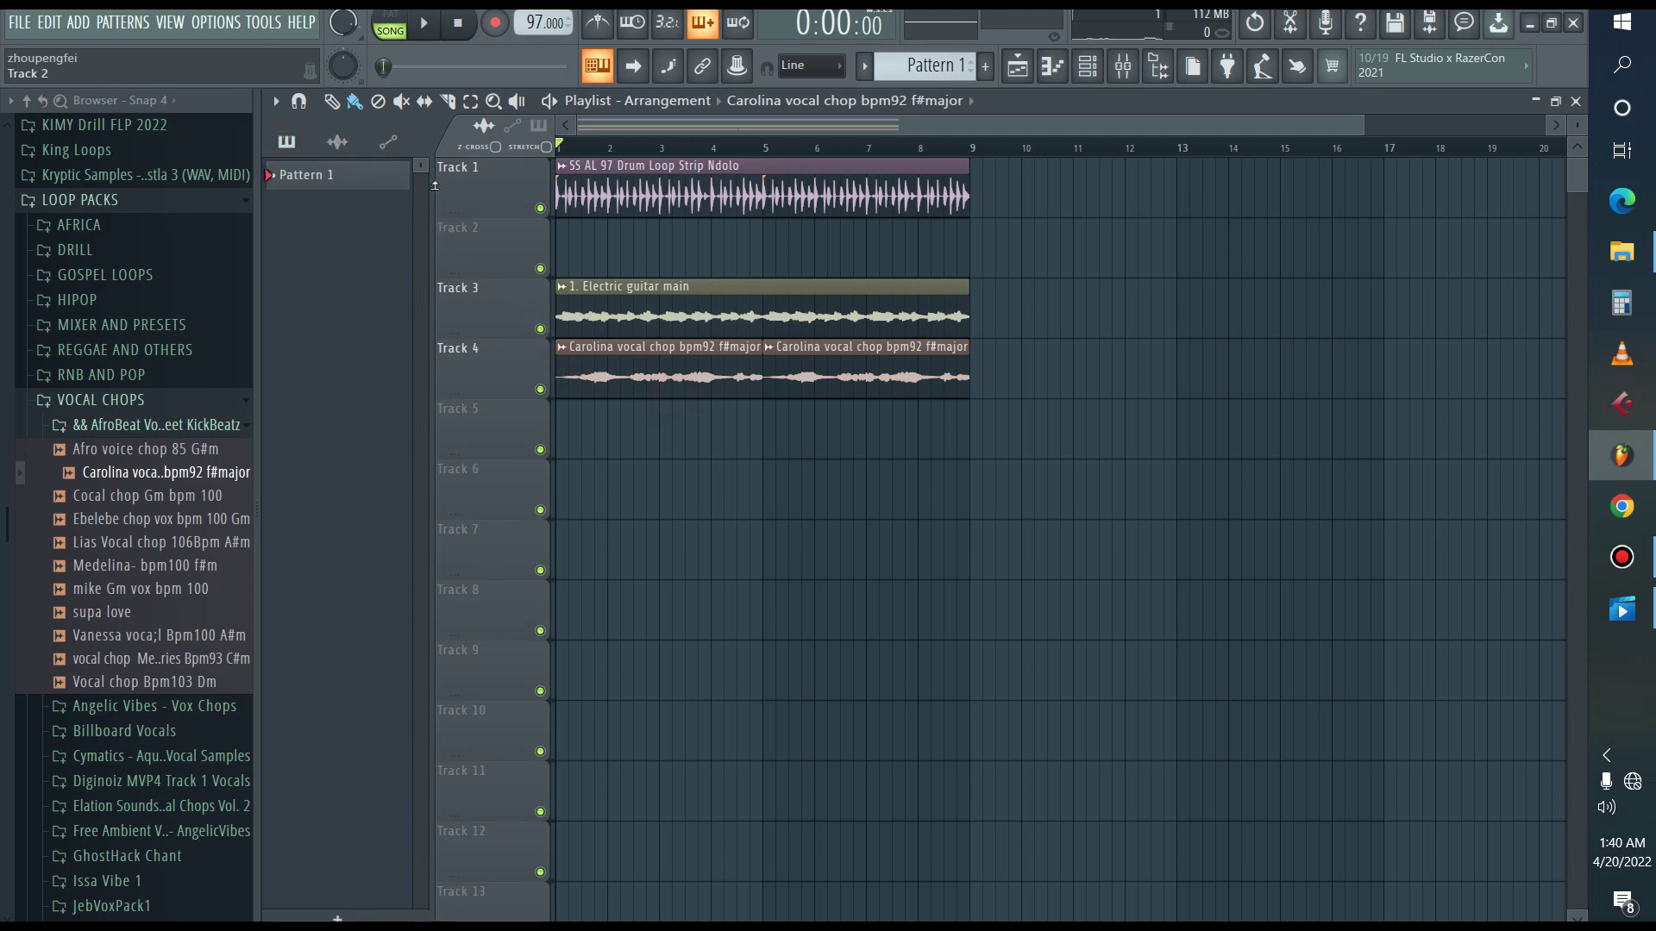
{"action": "left_click", "coordinate": [447, 101]}
{"action": "left_click", "coordinate": [728, 355]}
{"action": "key", "text": "space"}
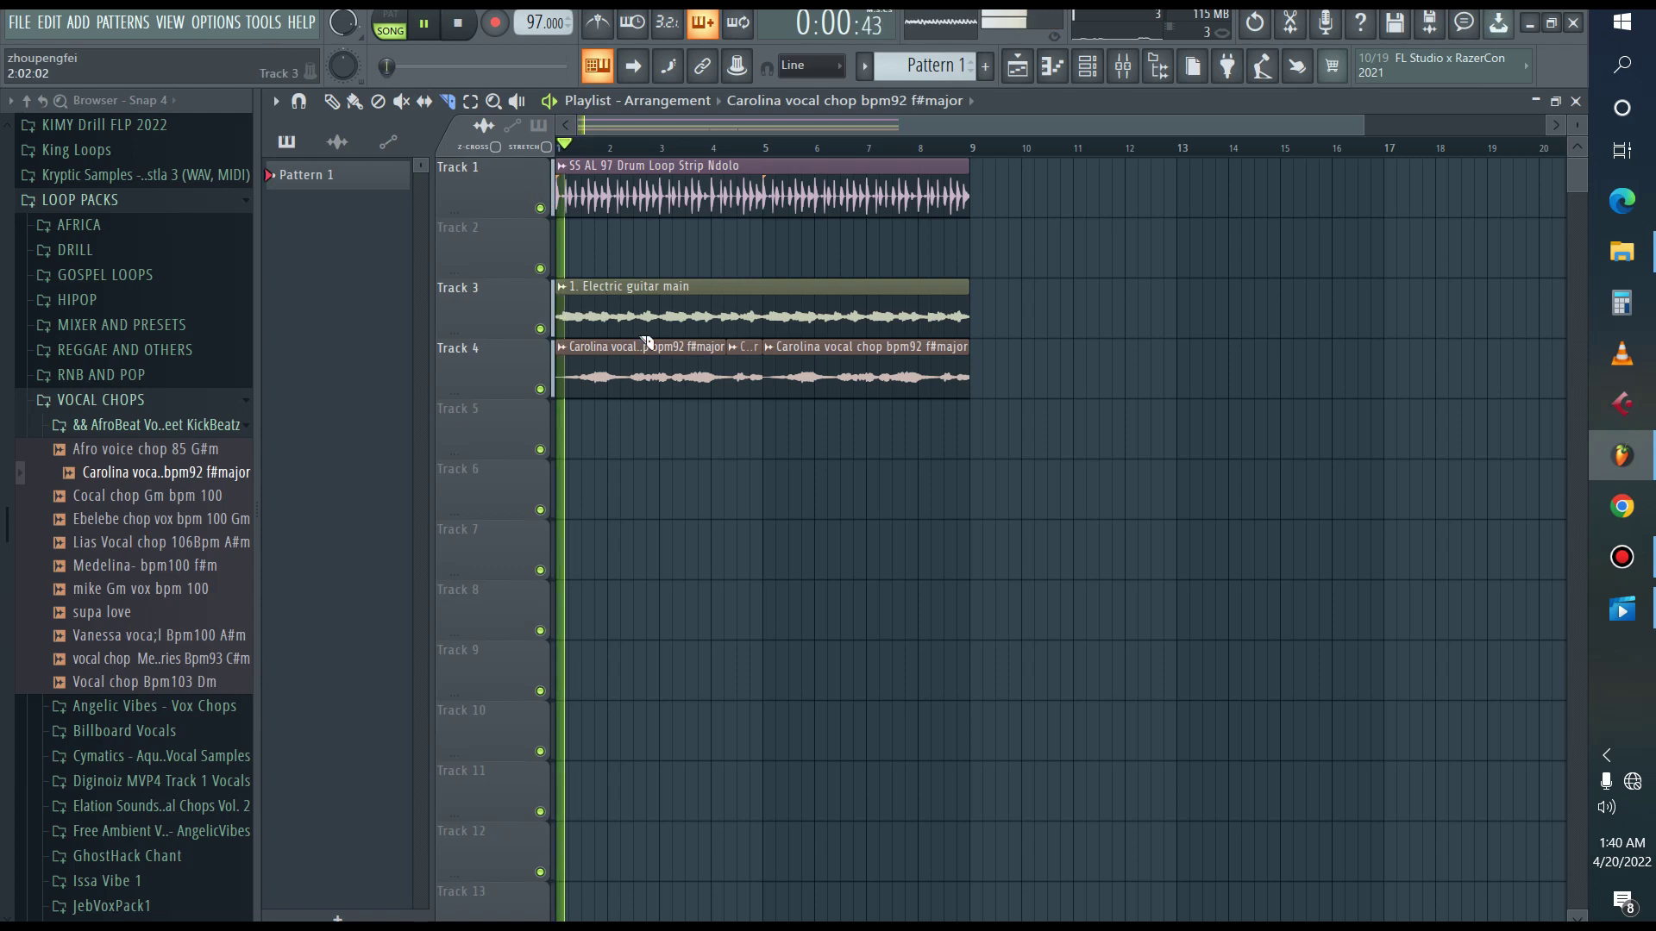
{"action": "key", "text": "space"}
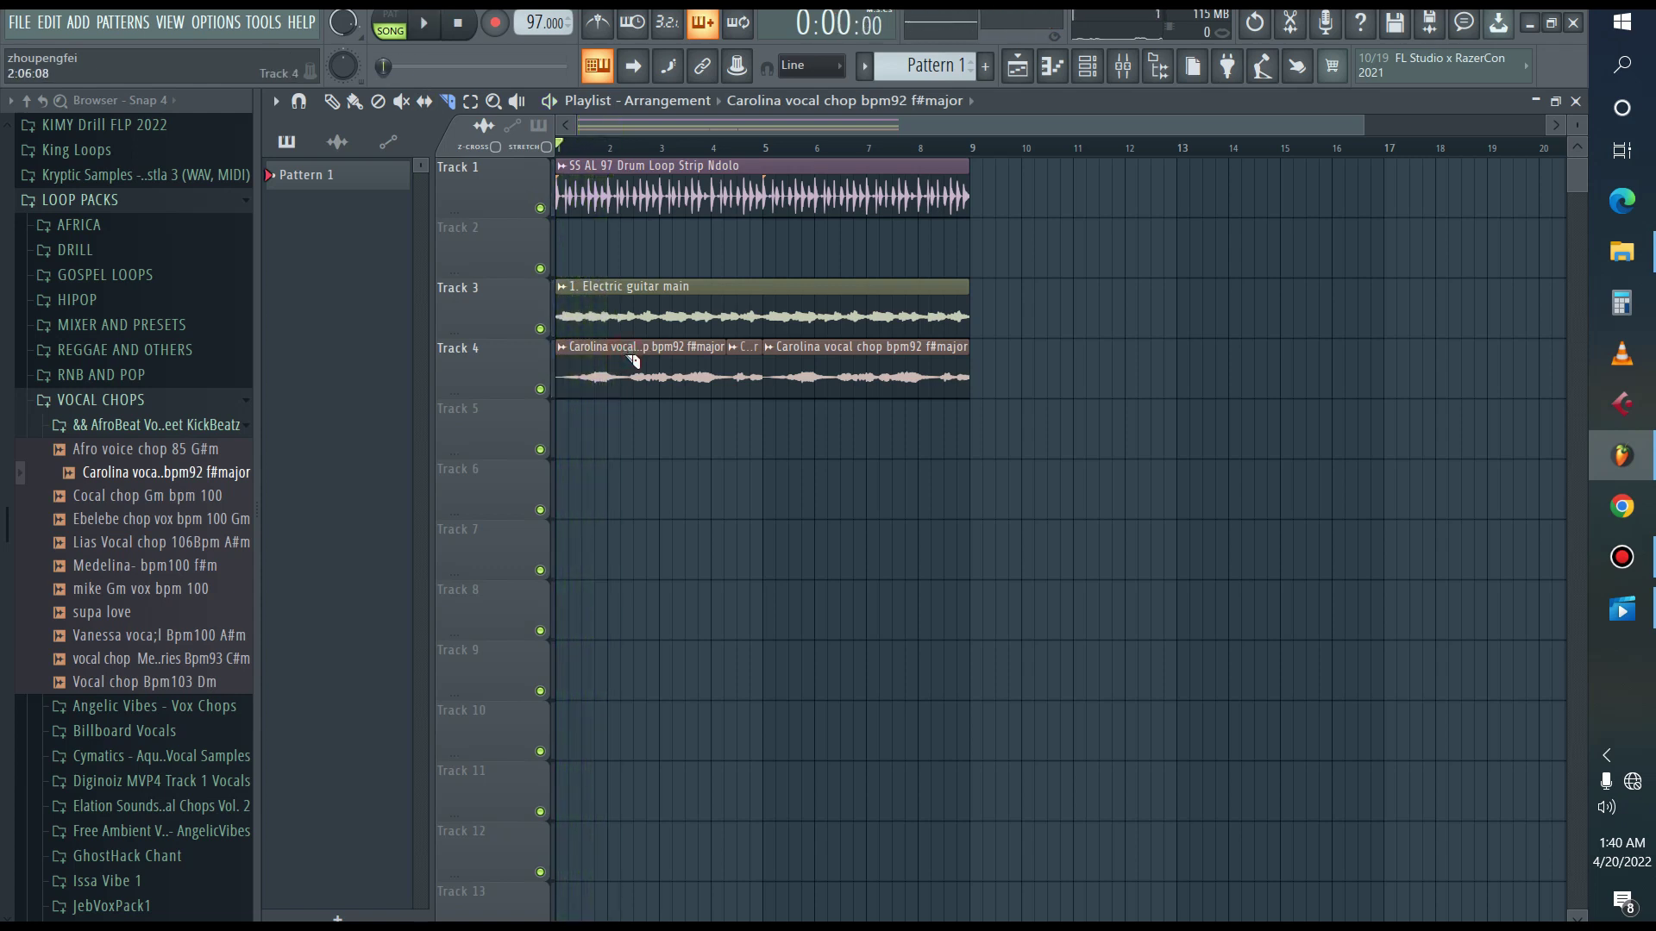
{"action": "left_click", "coordinate": [629, 404]}
{"action": "key", "text": "super"}
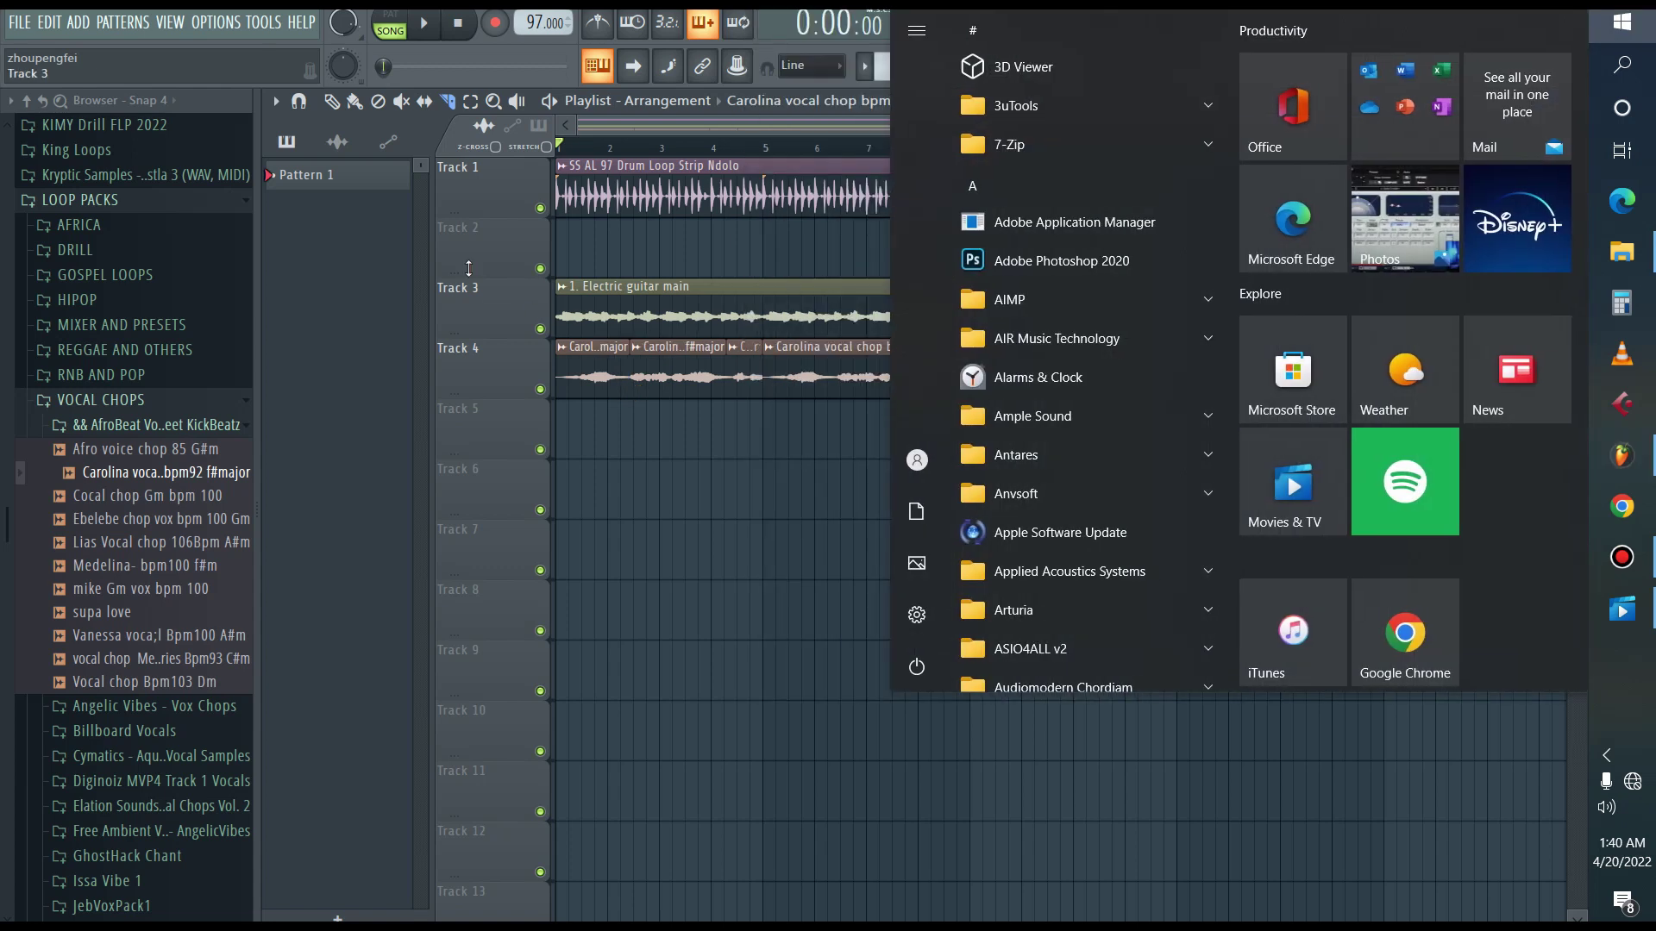
{"action": "key", "text": "Escape"}
Delete the middle vocal slice and the full-length duplicate at bar 5 from Track 4.
{"action": "key", "text": "p"}
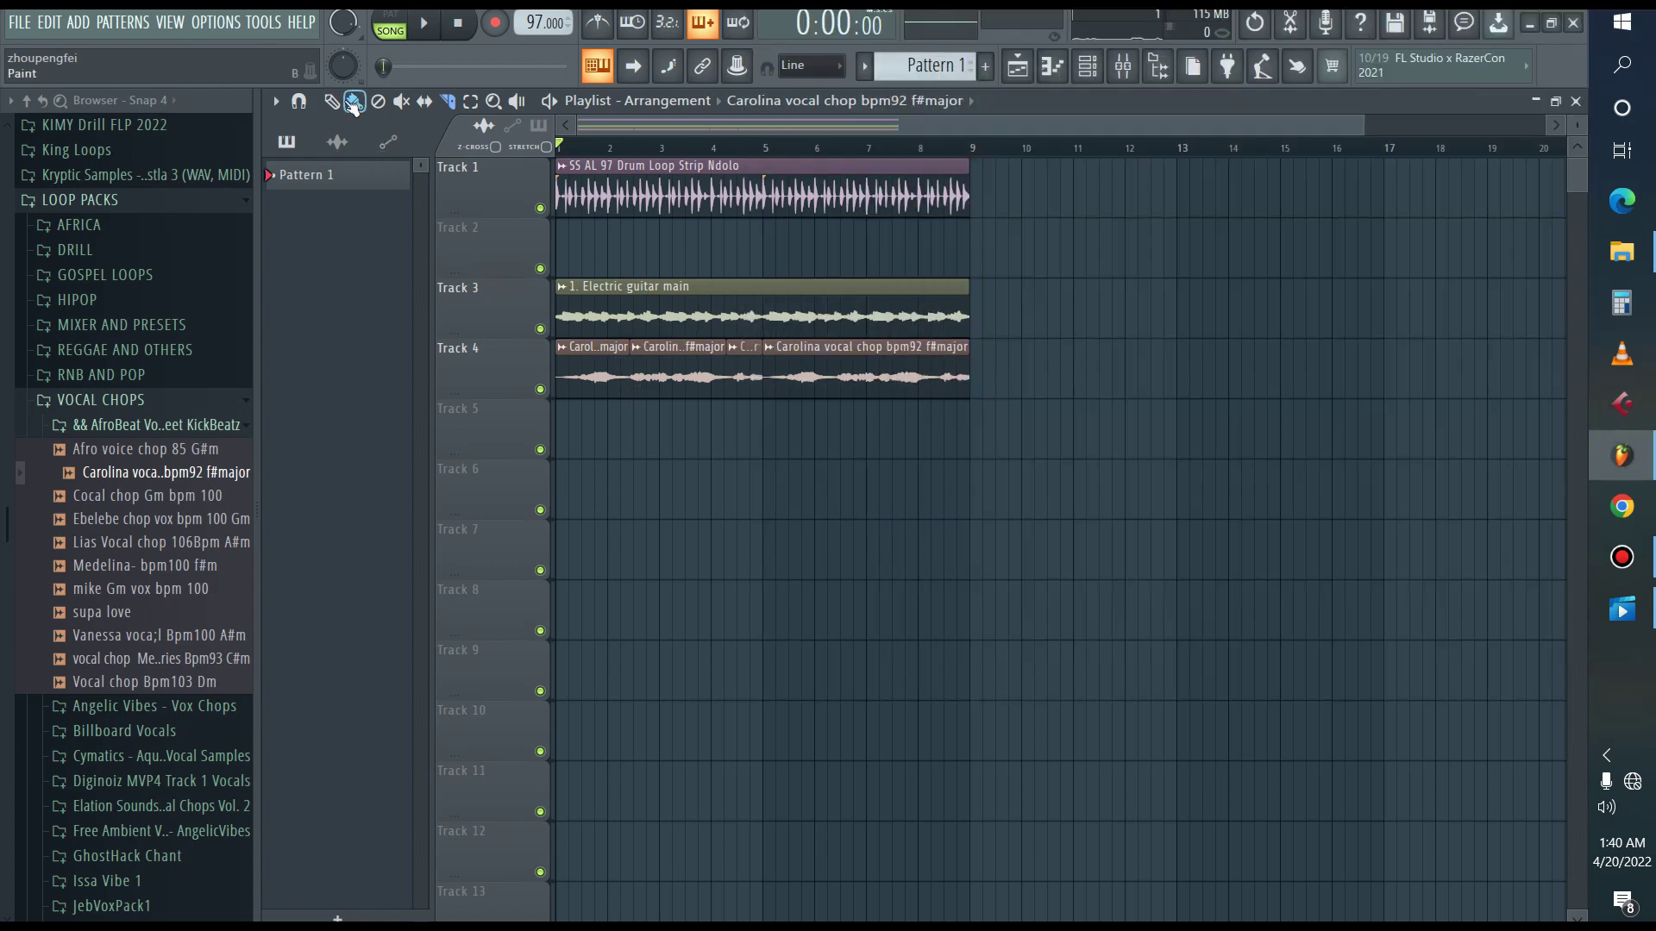
{"action": "right_click", "coordinate": [694, 367]}
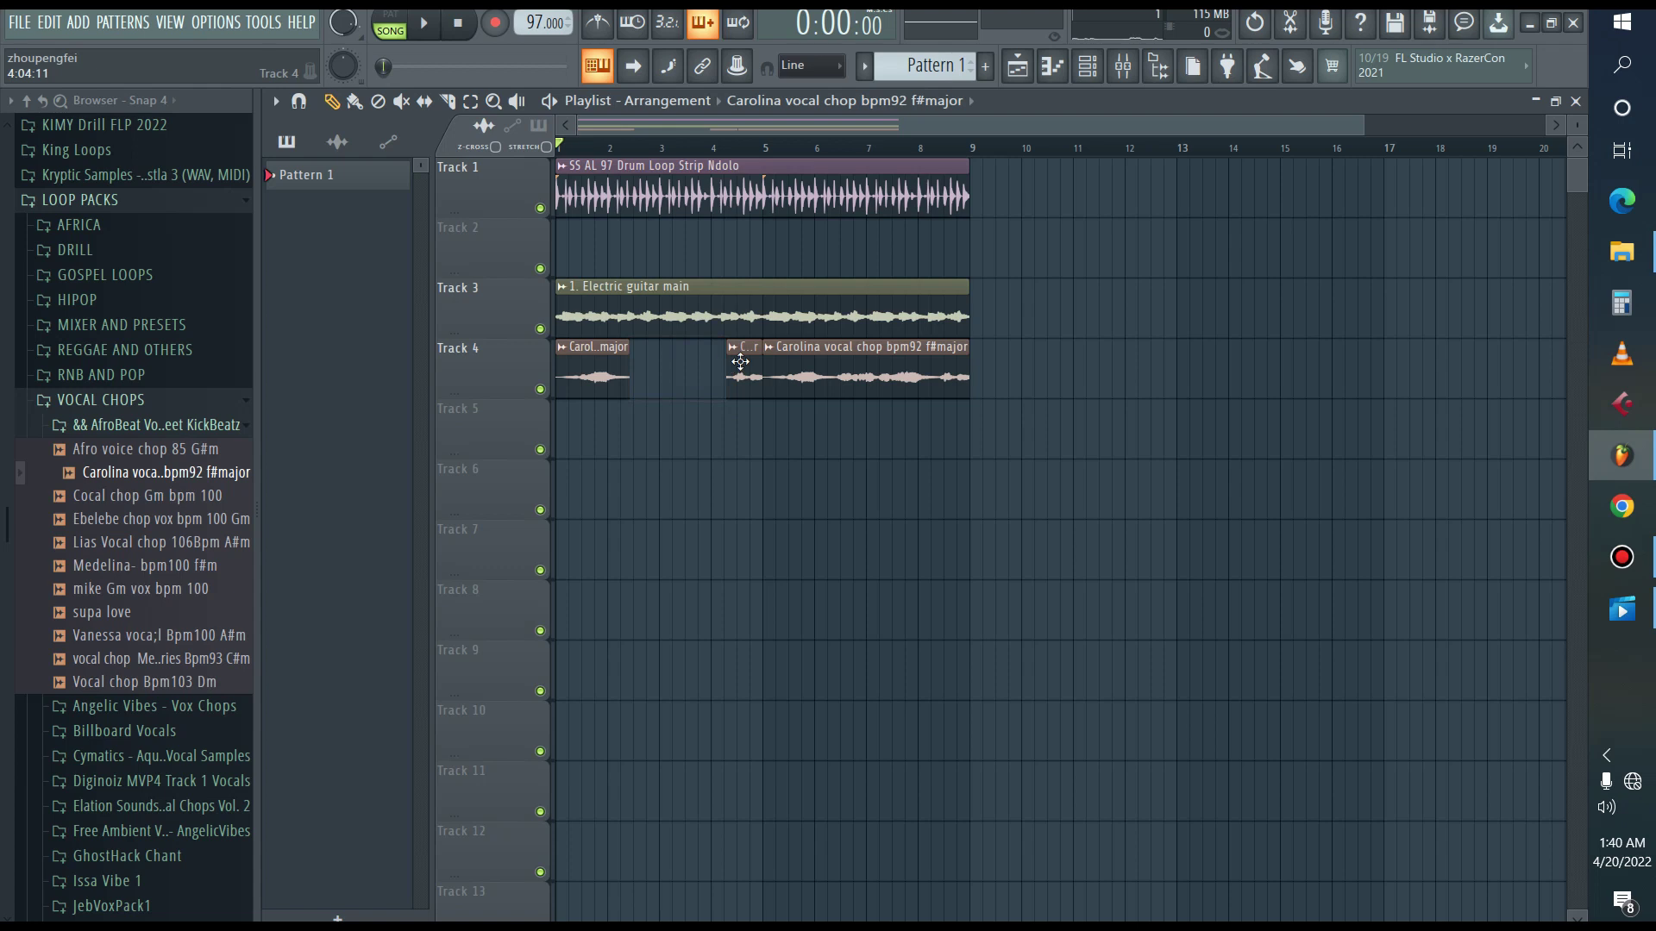
{"action": "left_click", "coordinate": [573, 352]}
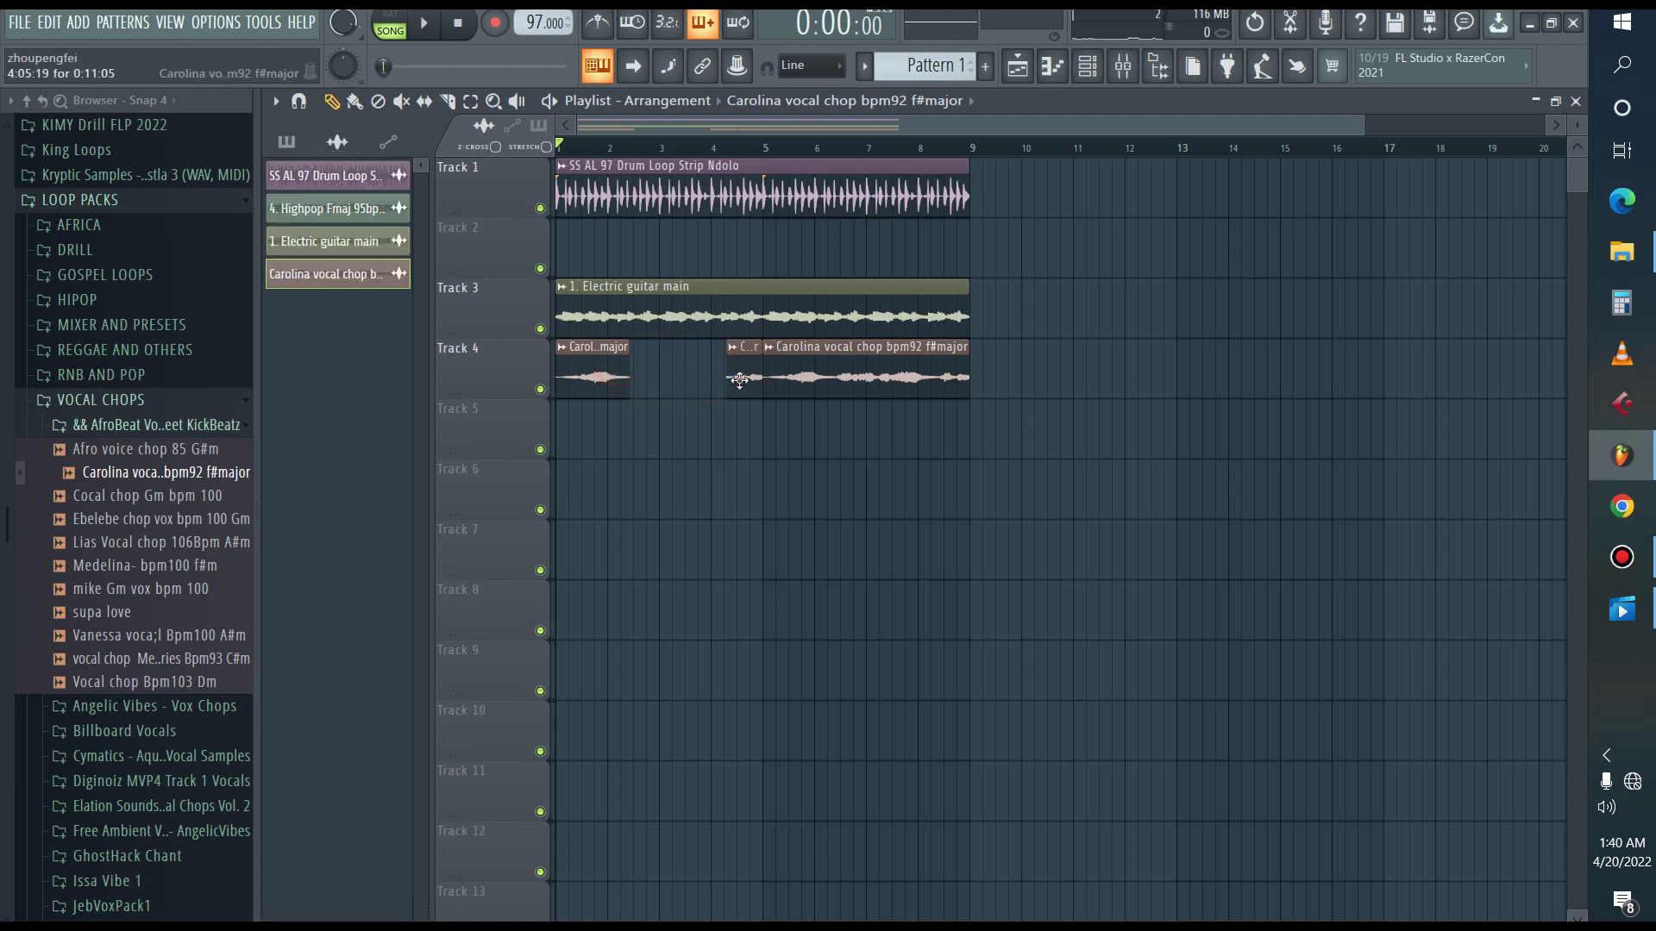
{"action": "key", "text": "space"}
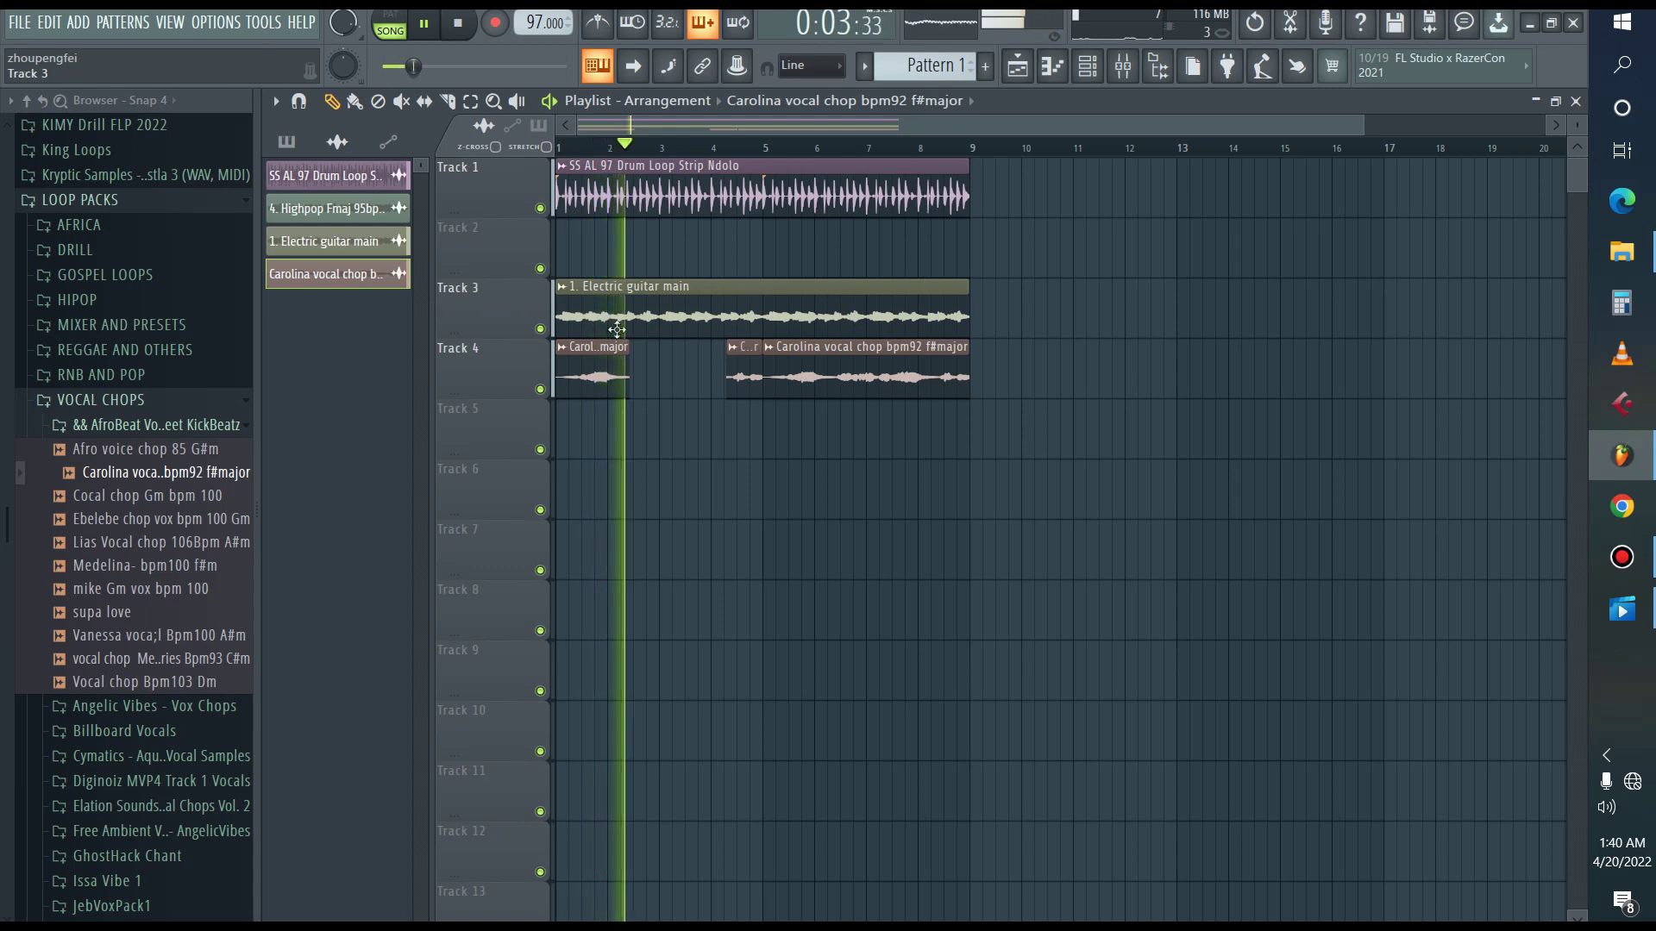
{"action": "right_click", "coordinate": [885, 376]}
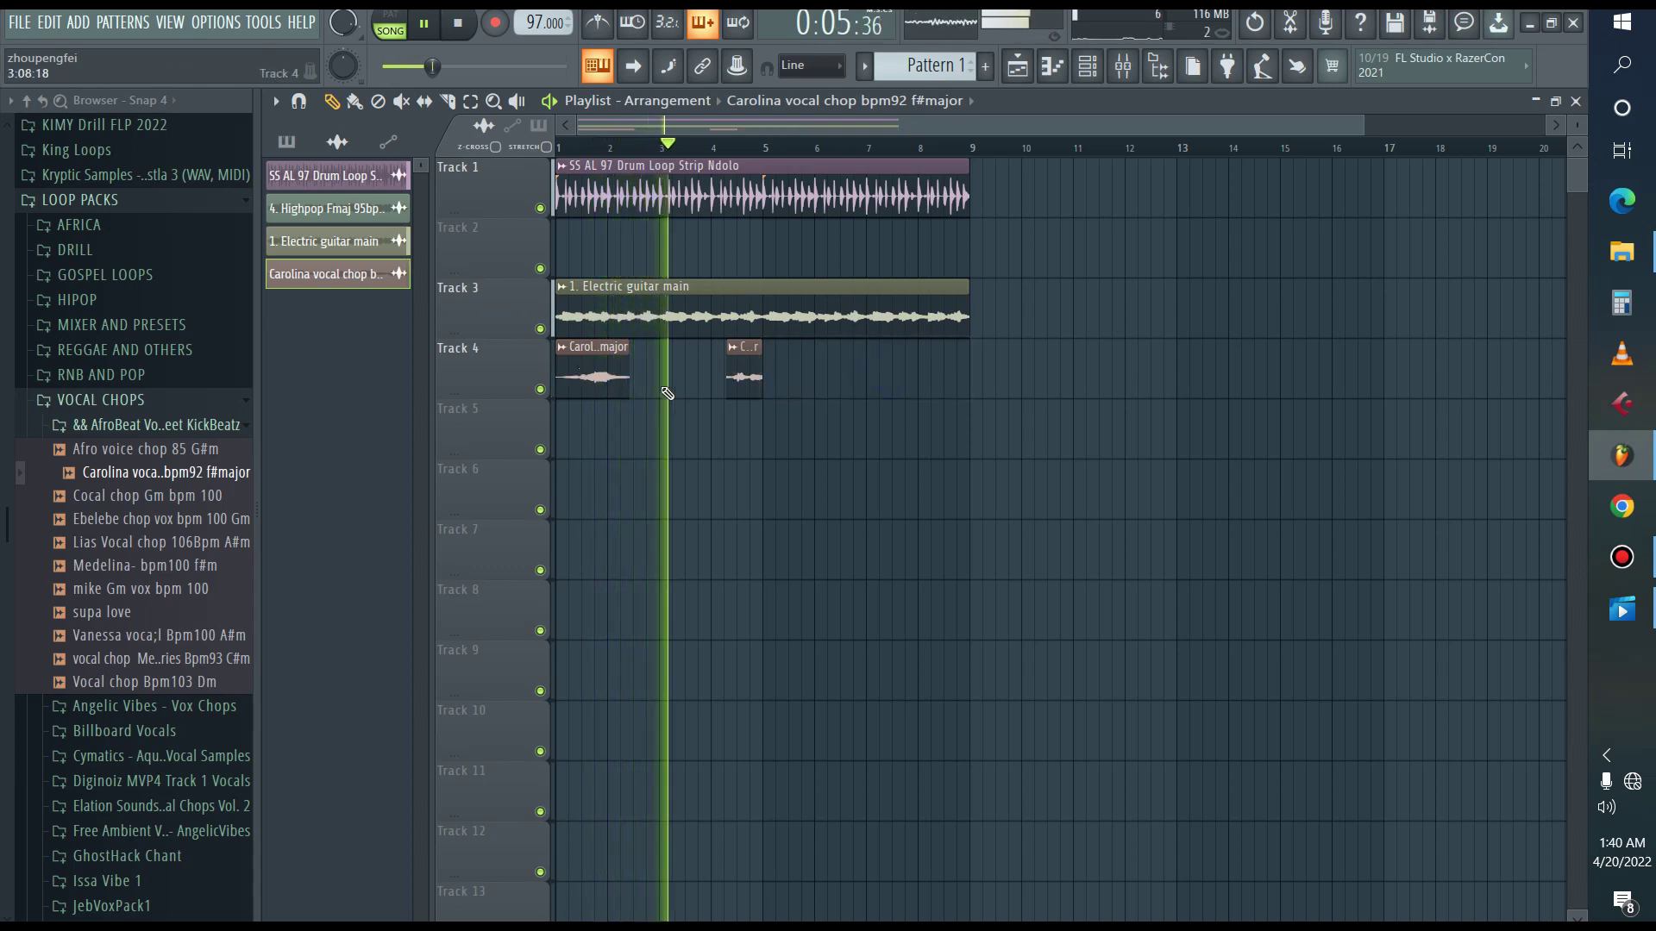
Add a copy of the opening vocal slice at bar 3 and align it on Track 4.
{"action": "left_click", "coordinate": [668, 424]}
{"action": "key", "text": "space"}
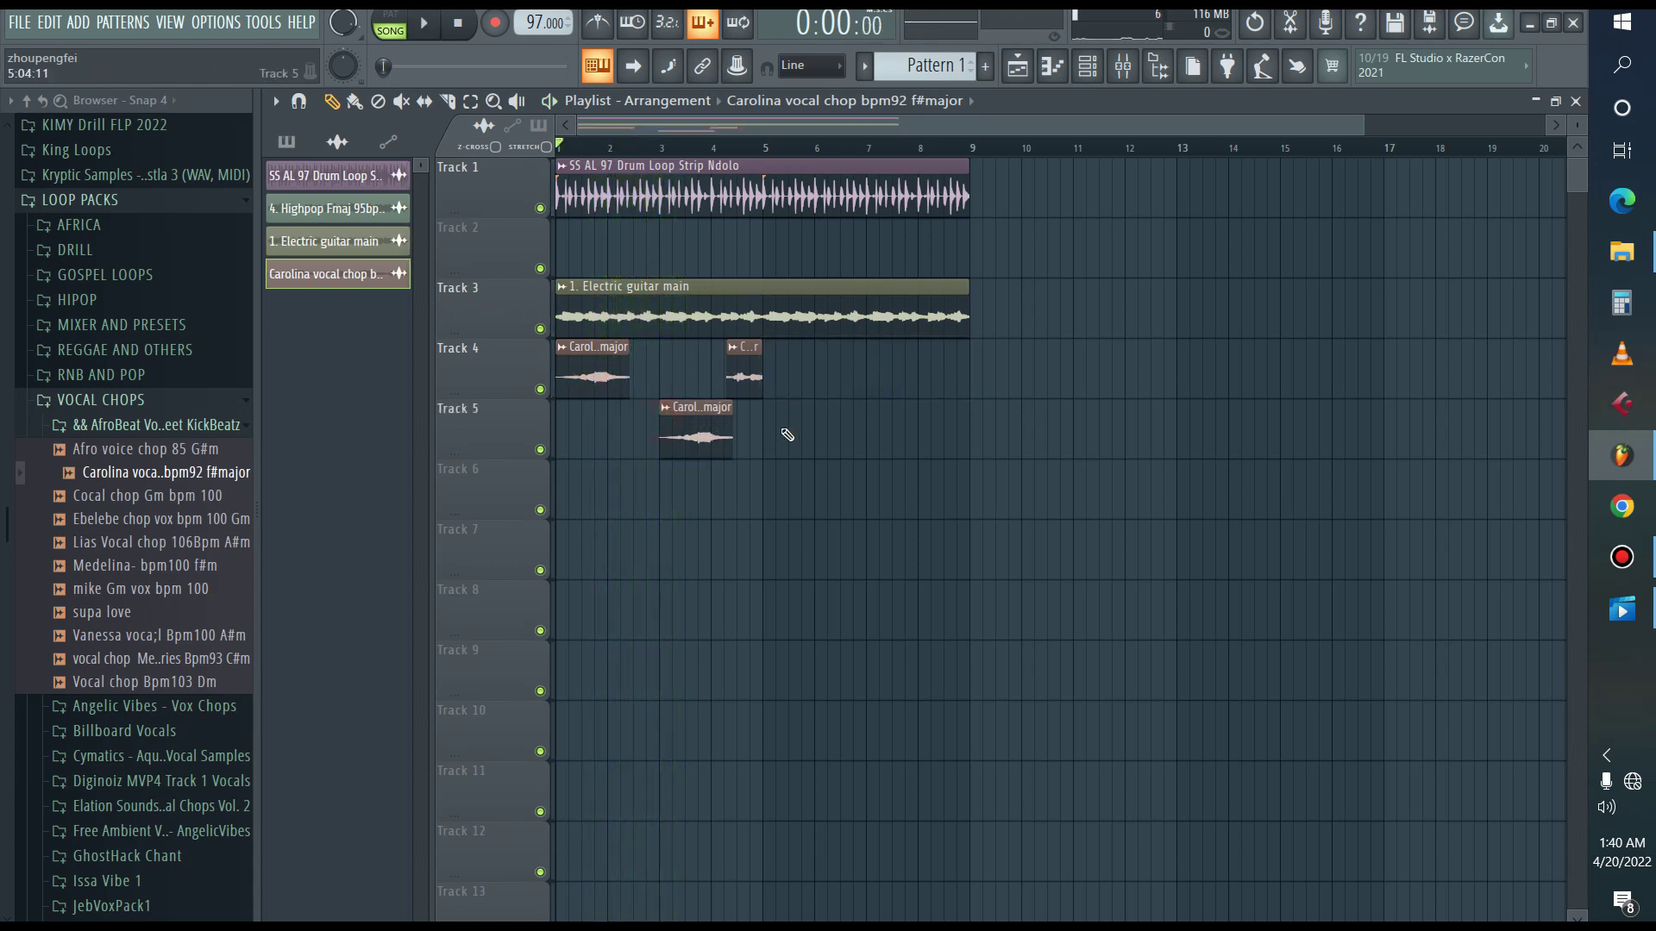
{"action": "left_click_drag", "start_coordinate": [685, 431], "coordinate": [686, 358]}
Copy the opening vocal slice to bar 6 and the short slice to the end of bar 8 on Track 4, and play the arrangement.
{"action": "key", "text": "space"}
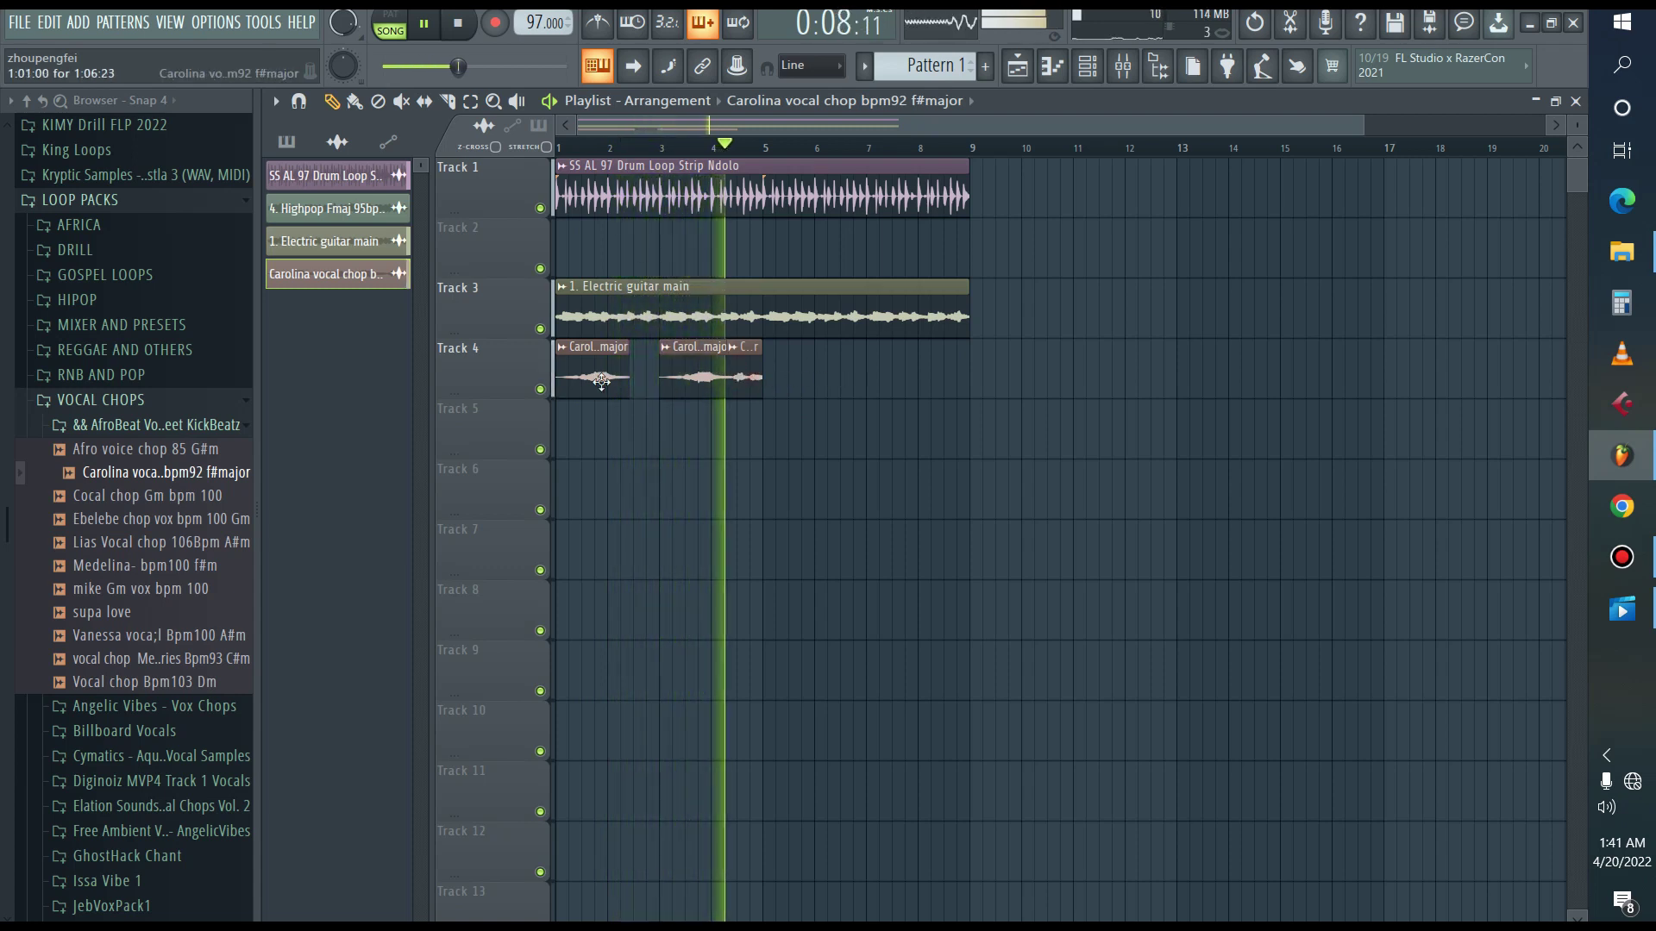
{"action": "left_click", "coordinate": [854, 389]}
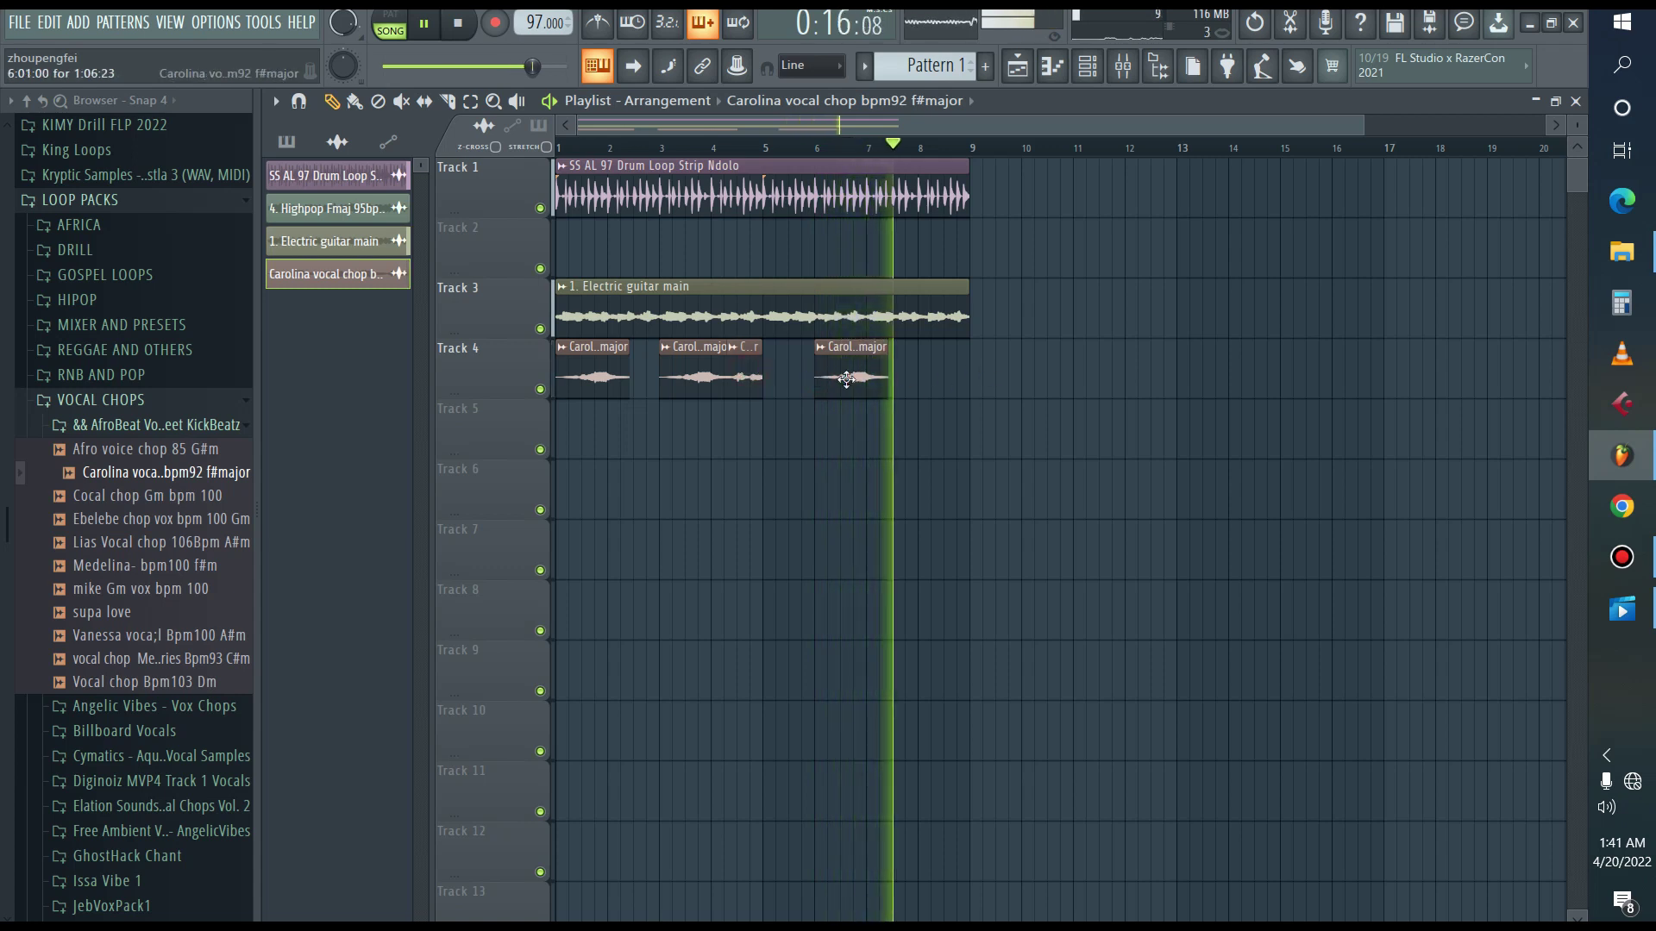
{"action": "left_click", "coordinate": [923, 388]}
{"action": "key", "text": "space"}
{"action": "right_click", "coordinate": [927, 386]}
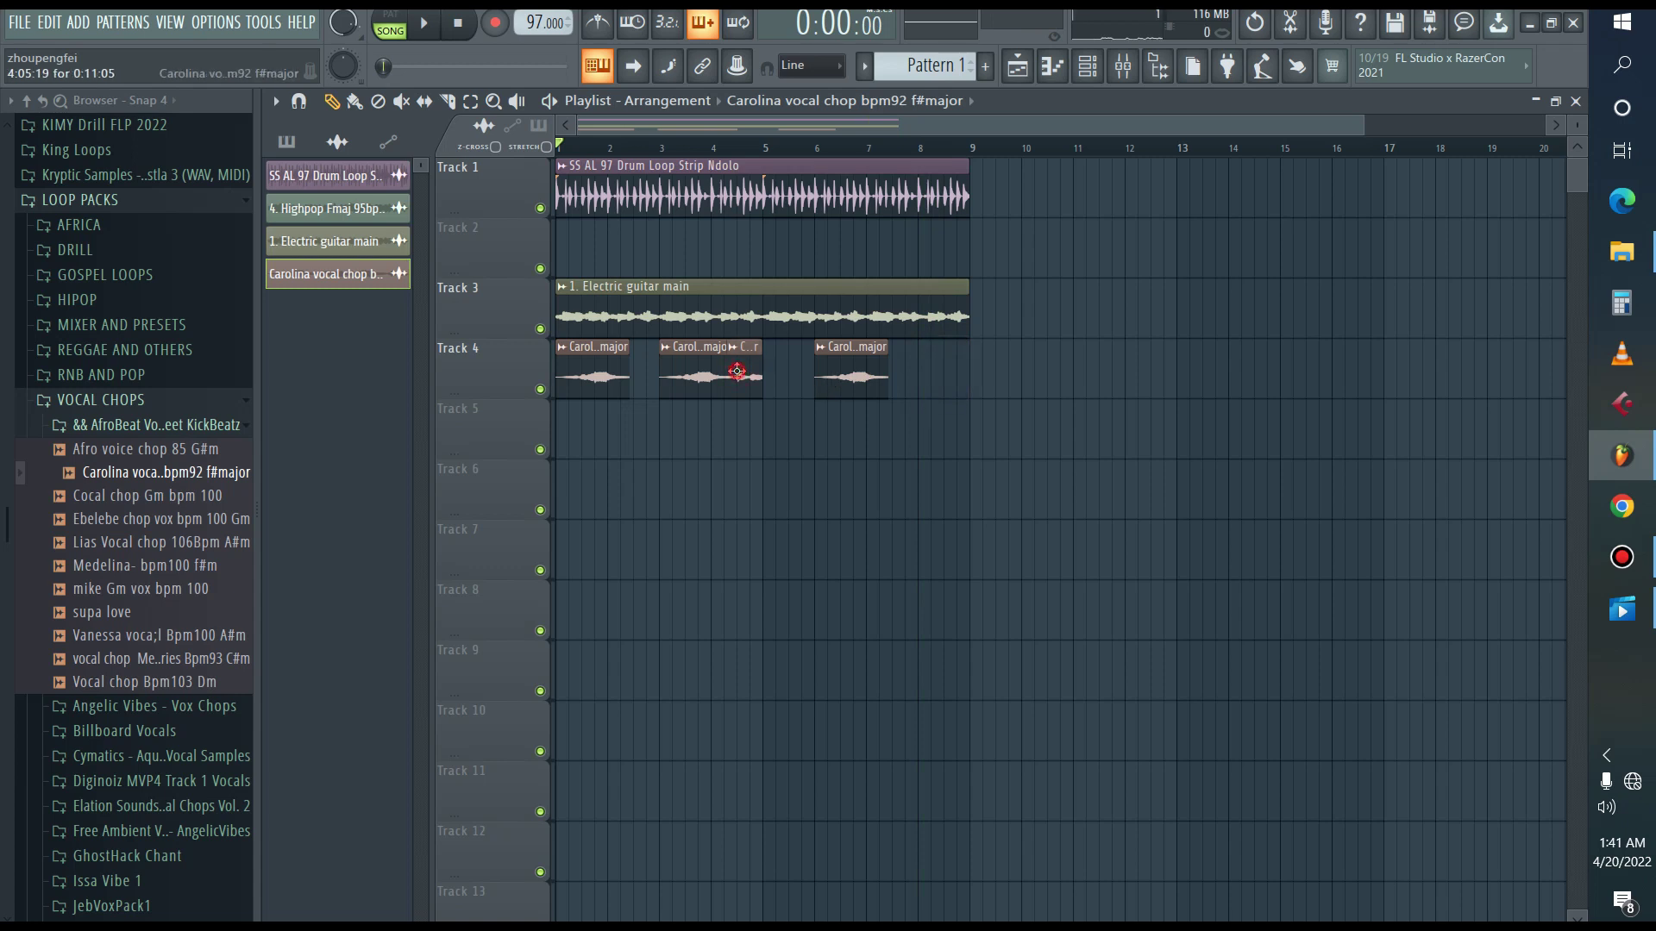
{"action": "left_click_drag", "start_coordinate": [933, 429], "coordinate": [947, 376]}
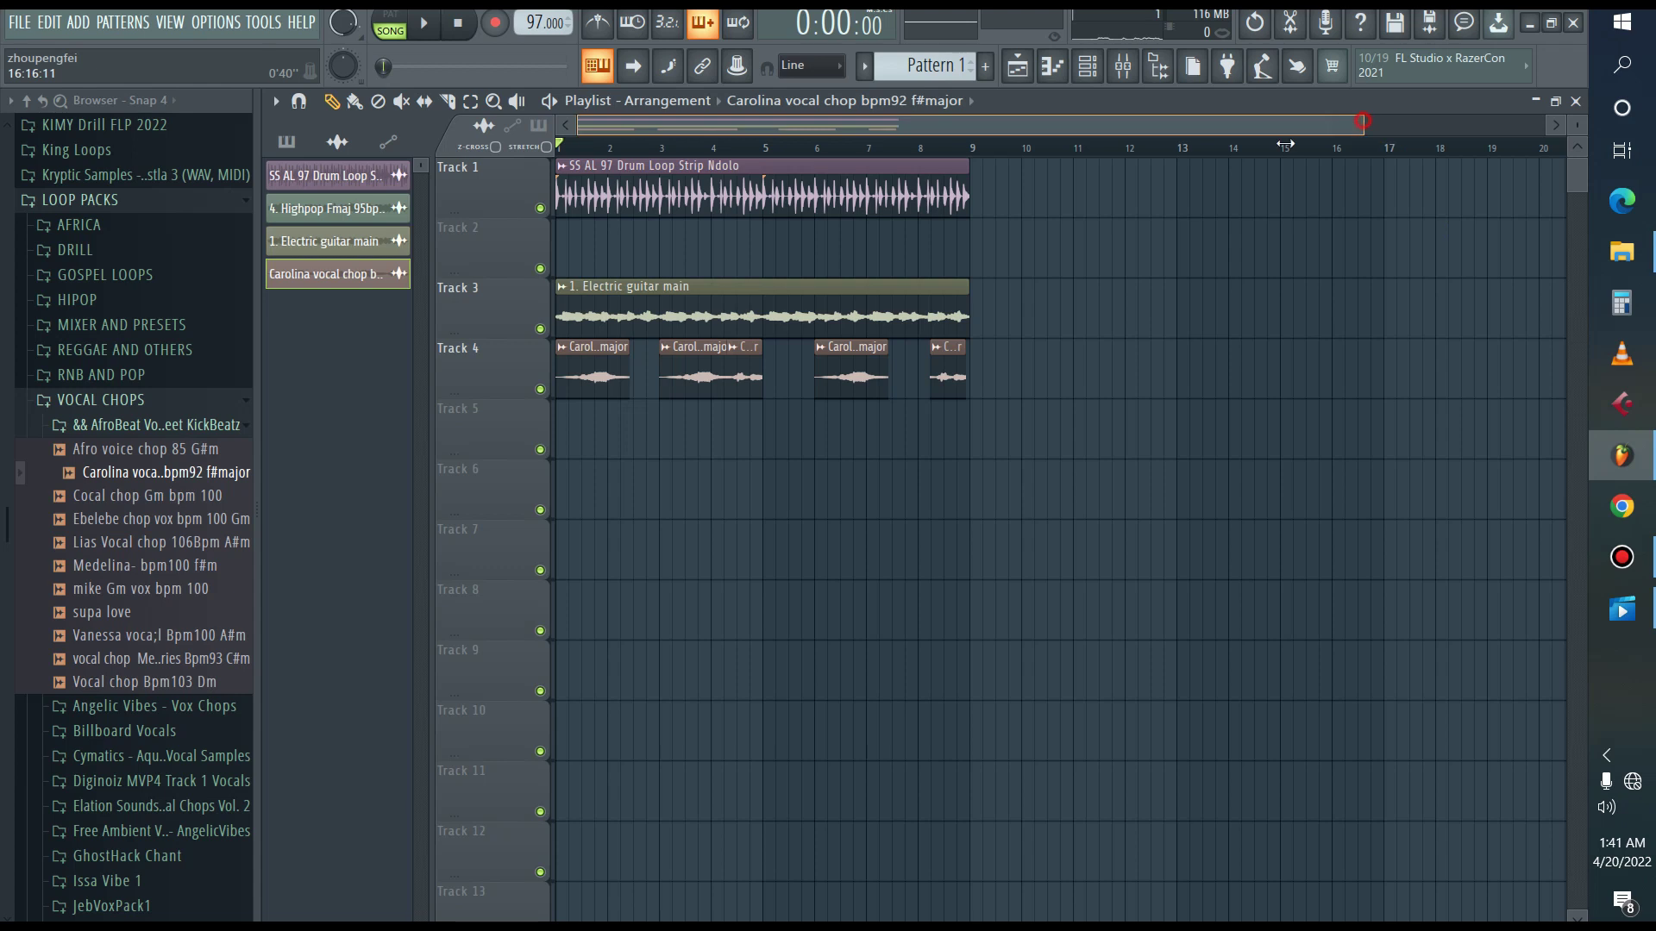
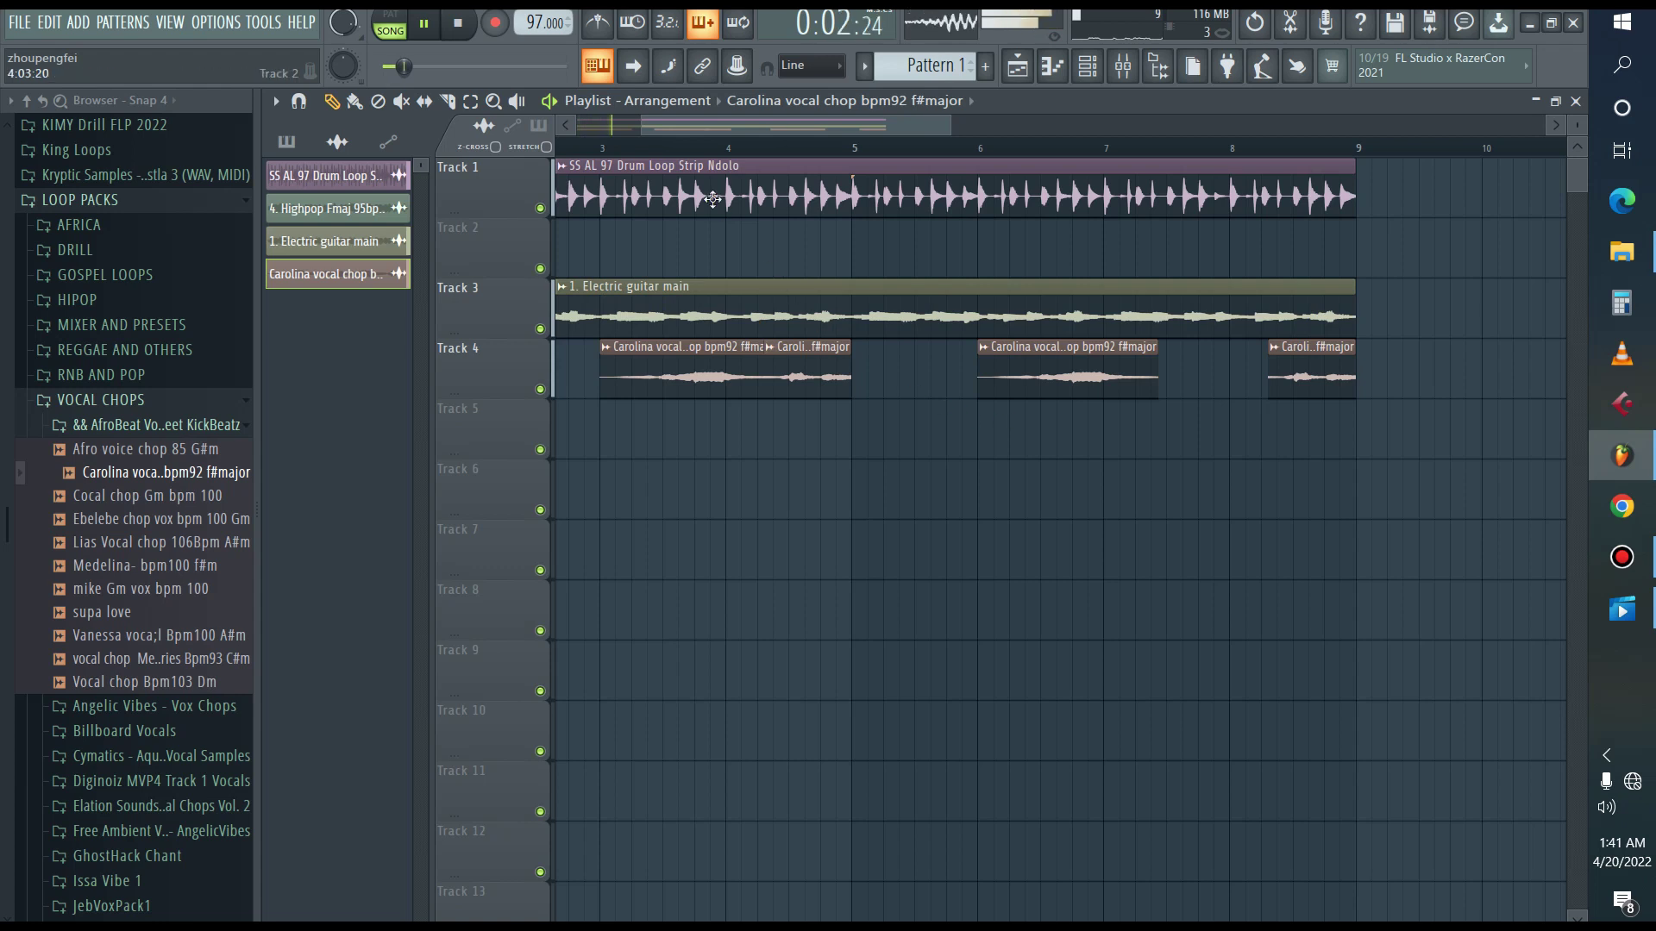
{"action": "left_click_drag", "start_coordinate": [645, 128], "coordinate": [587, 127]}
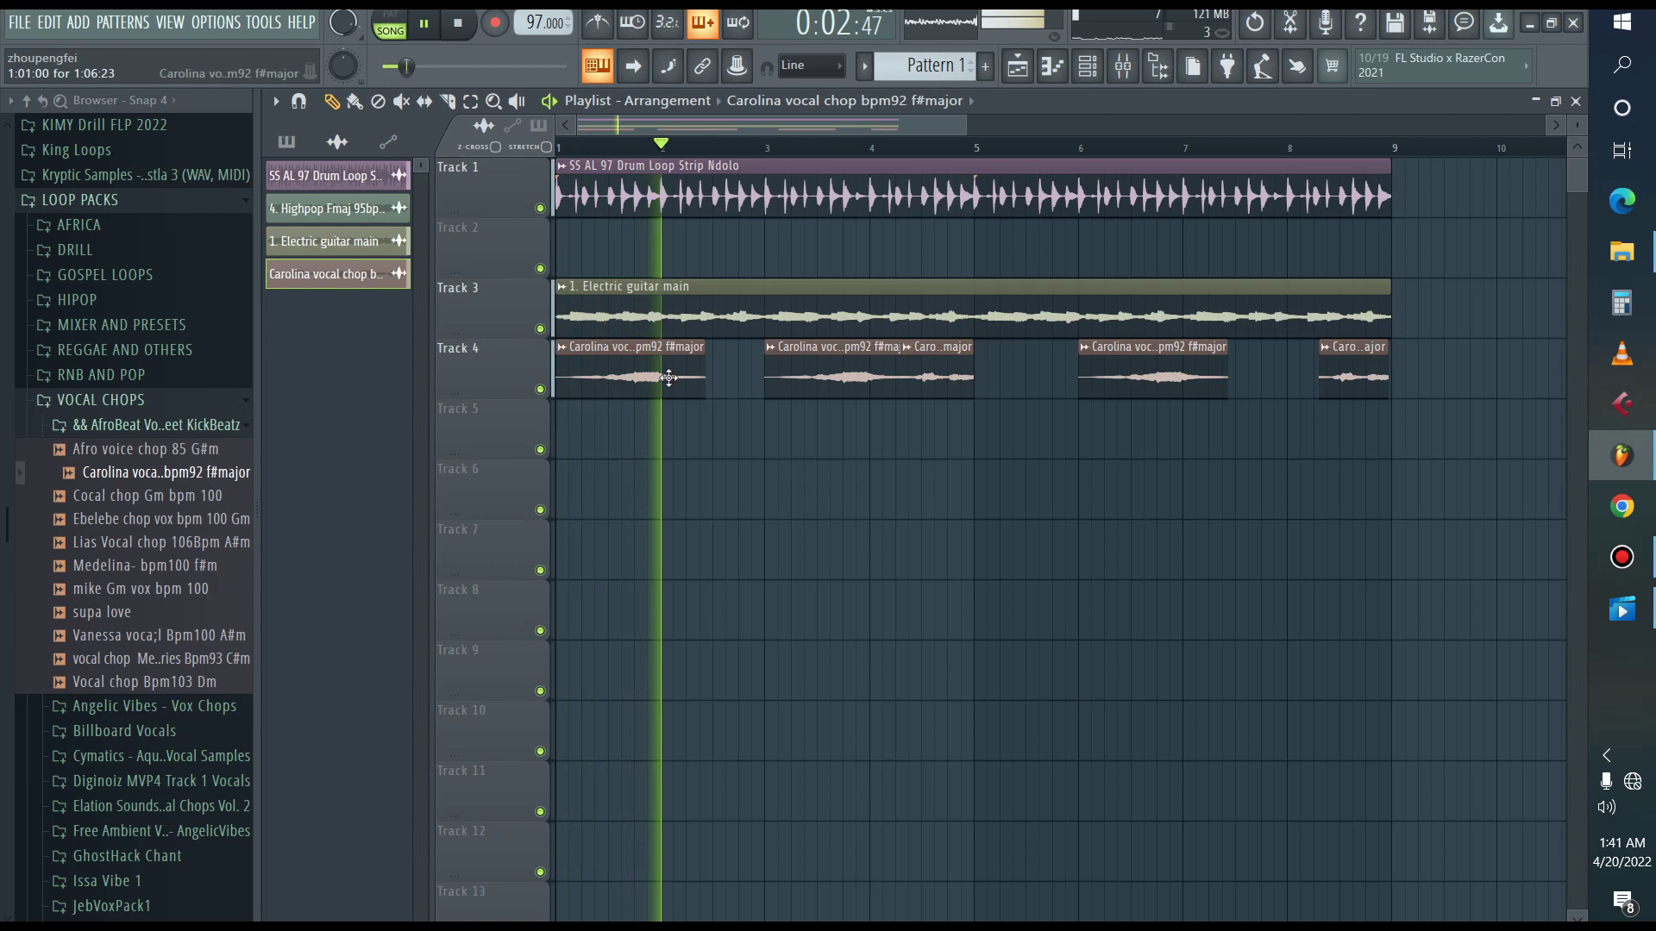
{"action": "key", "text": "space"}
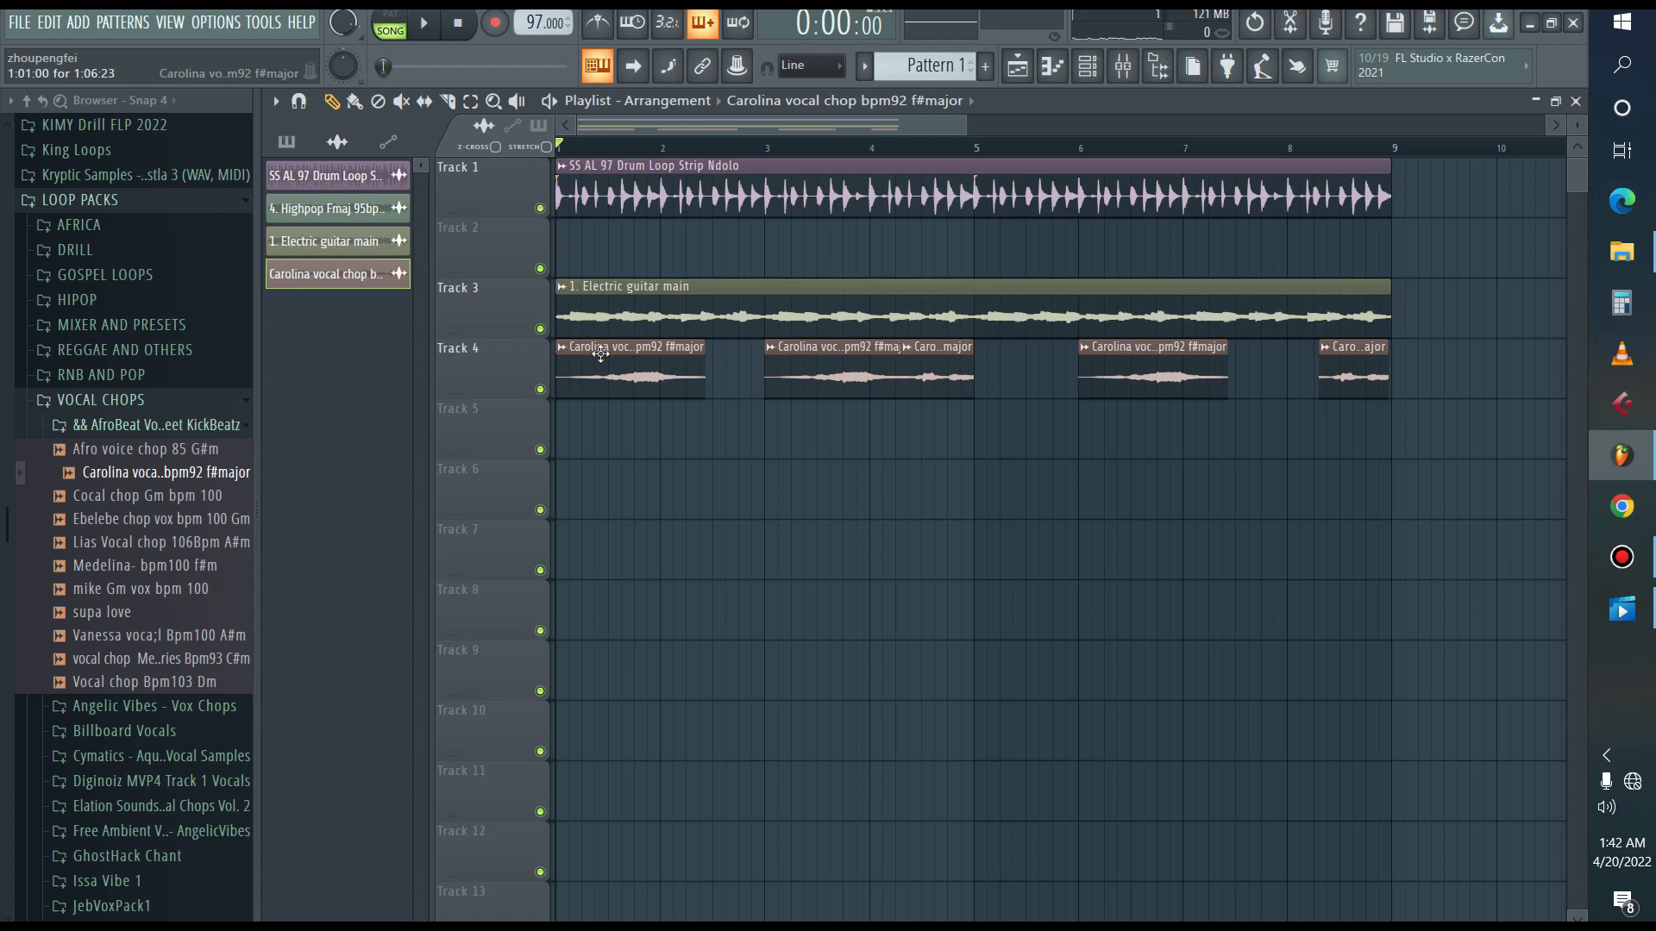
Find and open the Mykah Sax Made In Lagos folder inside AFRICA > AFROBEATZ in the browser.
{"action": "left_click", "coordinate": [108, 227]}
{"action": "left_click", "coordinate": [148, 258]}
{"action": "scroll", "coordinate": [78, 428], "scroll_direction": "down", "scroll_amount": 5}
{"action": "scroll", "coordinate": [116, 556], "scroll_direction": "down", "scroll_amount": 6}
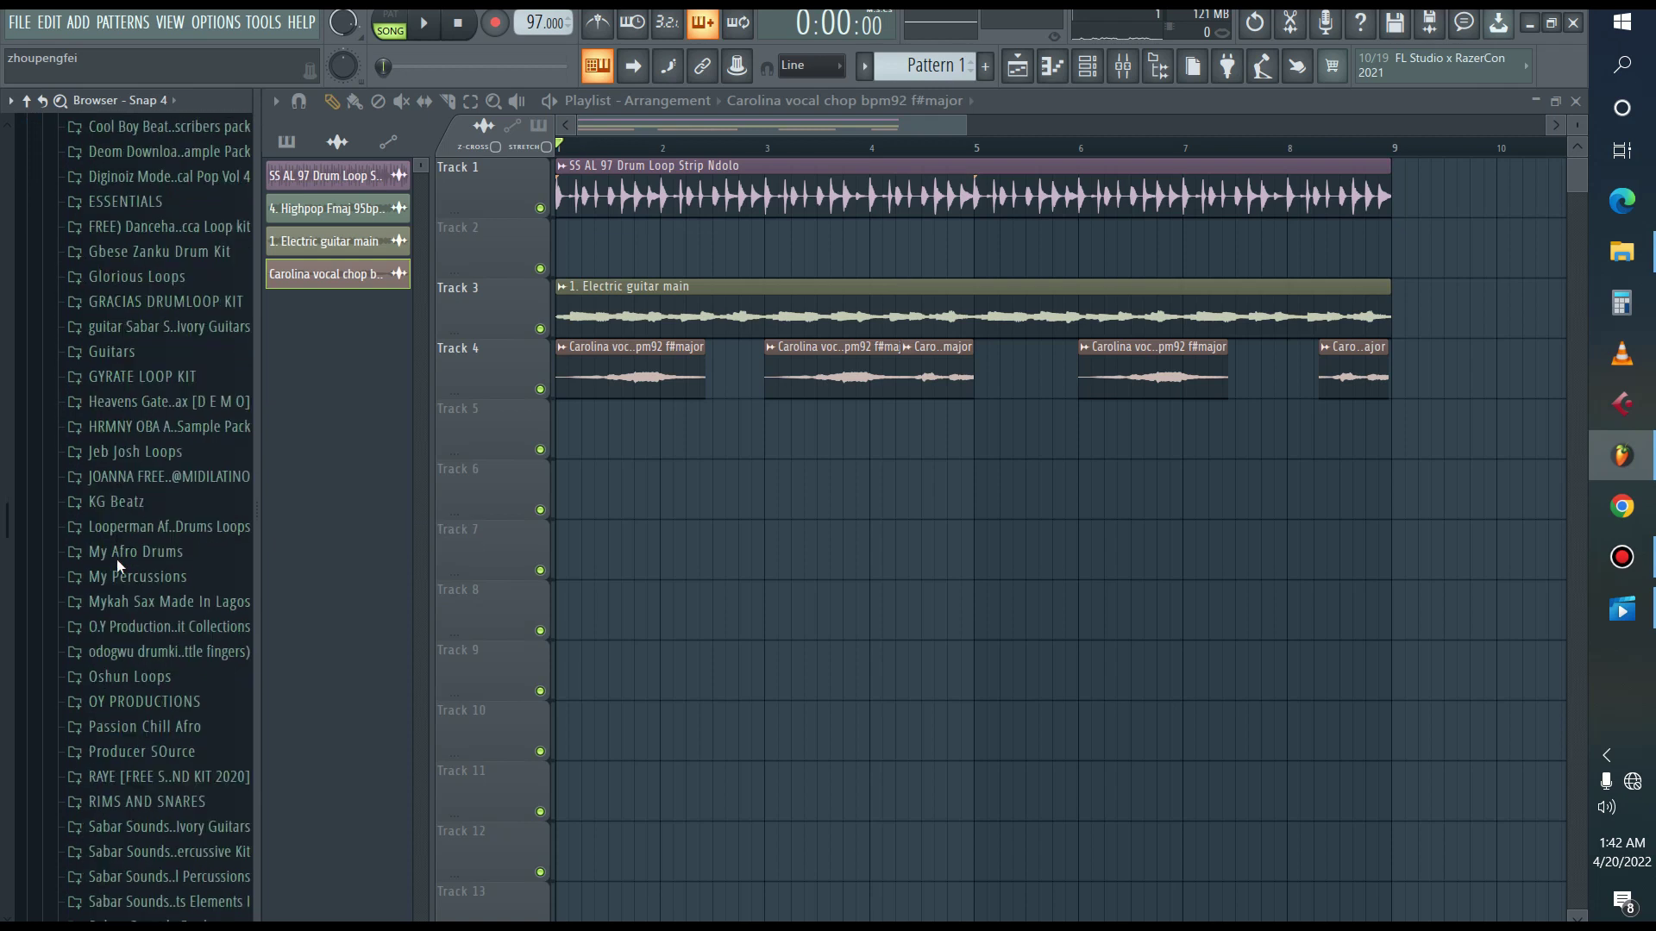
{"action": "scroll", "coordinate": [125, 592], "scroll_direction": "up", "scroll_amount": 2}
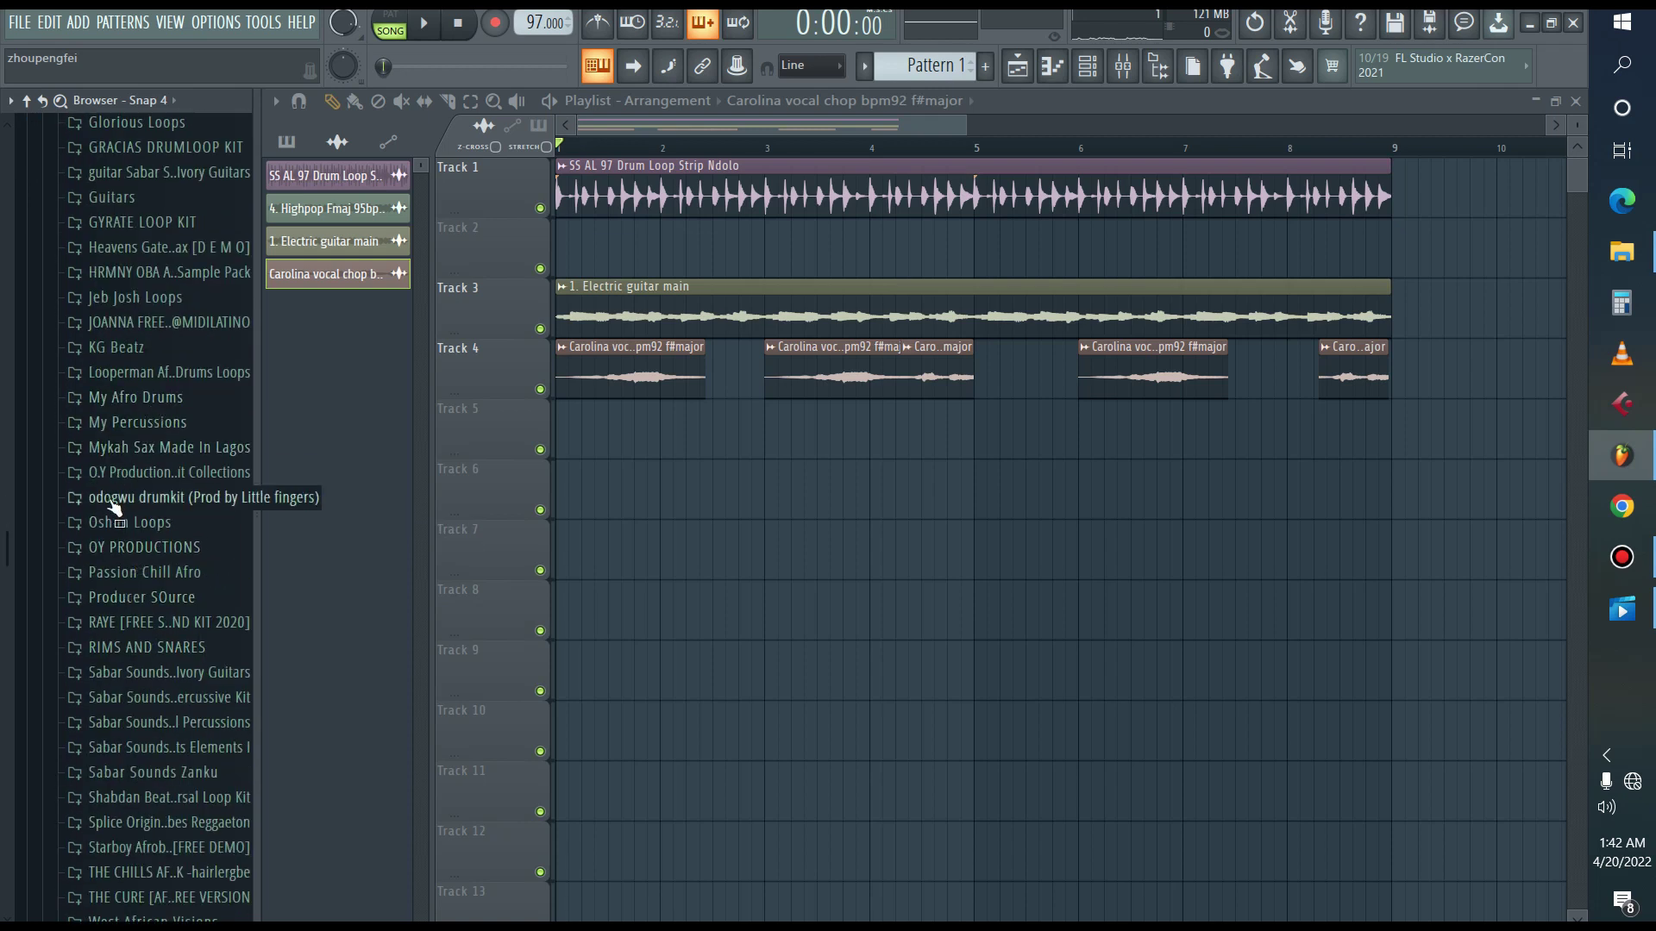
{"action": "left_click", "coordinate": [143, 451]}
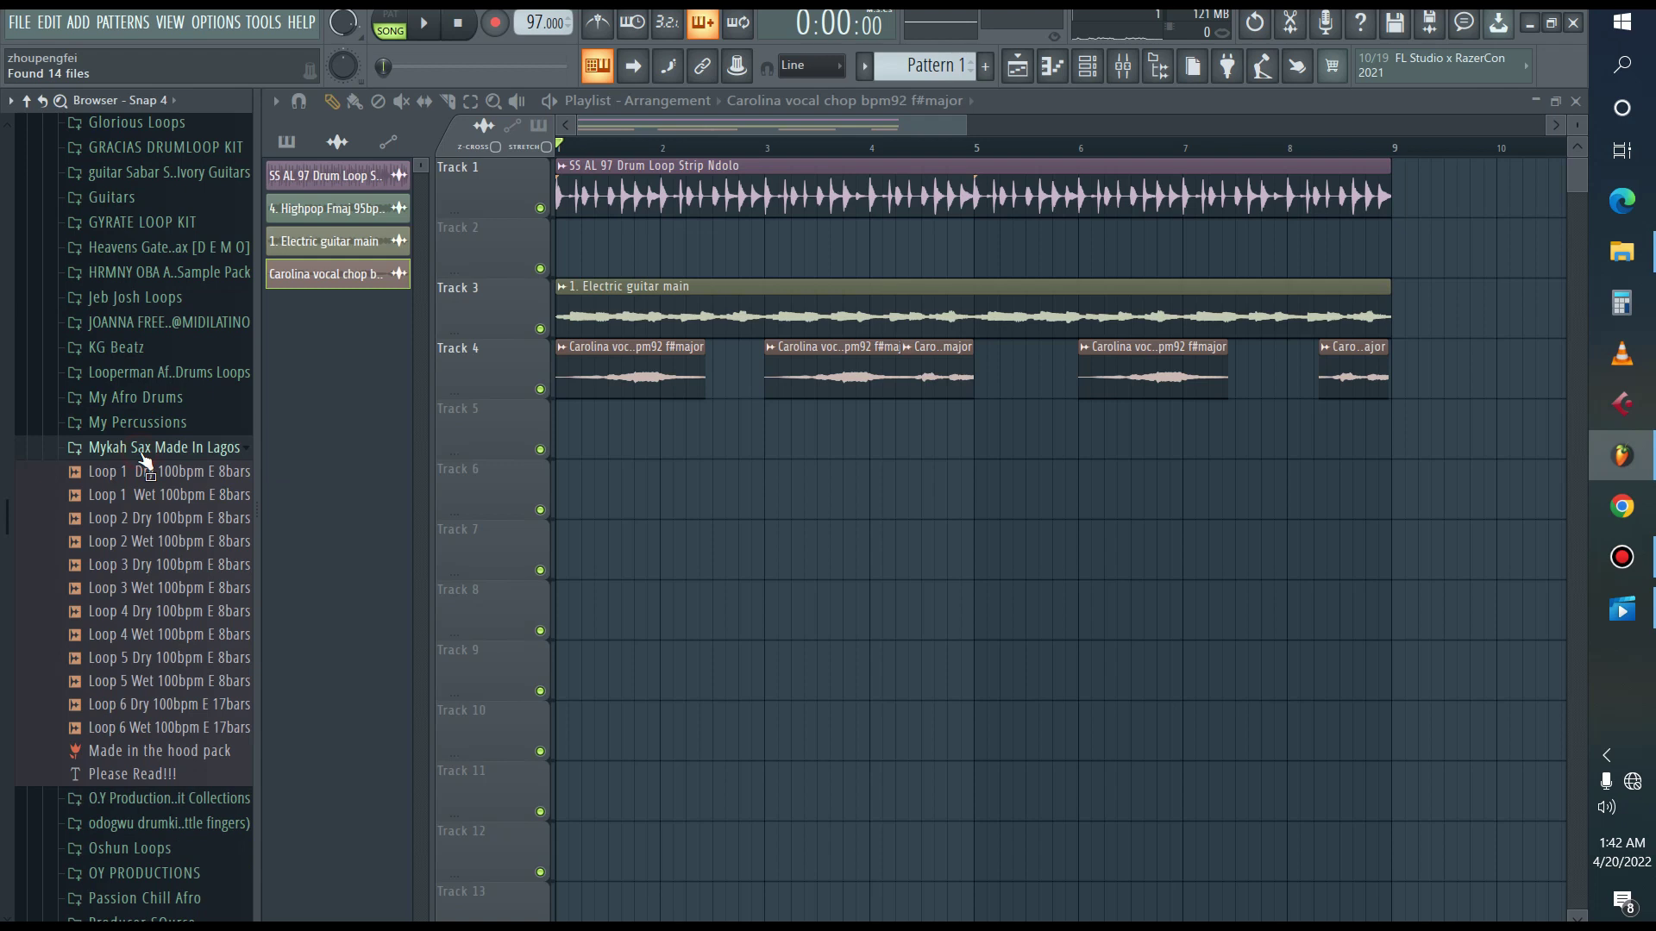
Preview the saxophone loops, add Loop 1 Wet 100bpm E 8bars at bar 1 on Track 6, and play it soloed.
{"action": "left_click", "coordinate": [166, 517]}
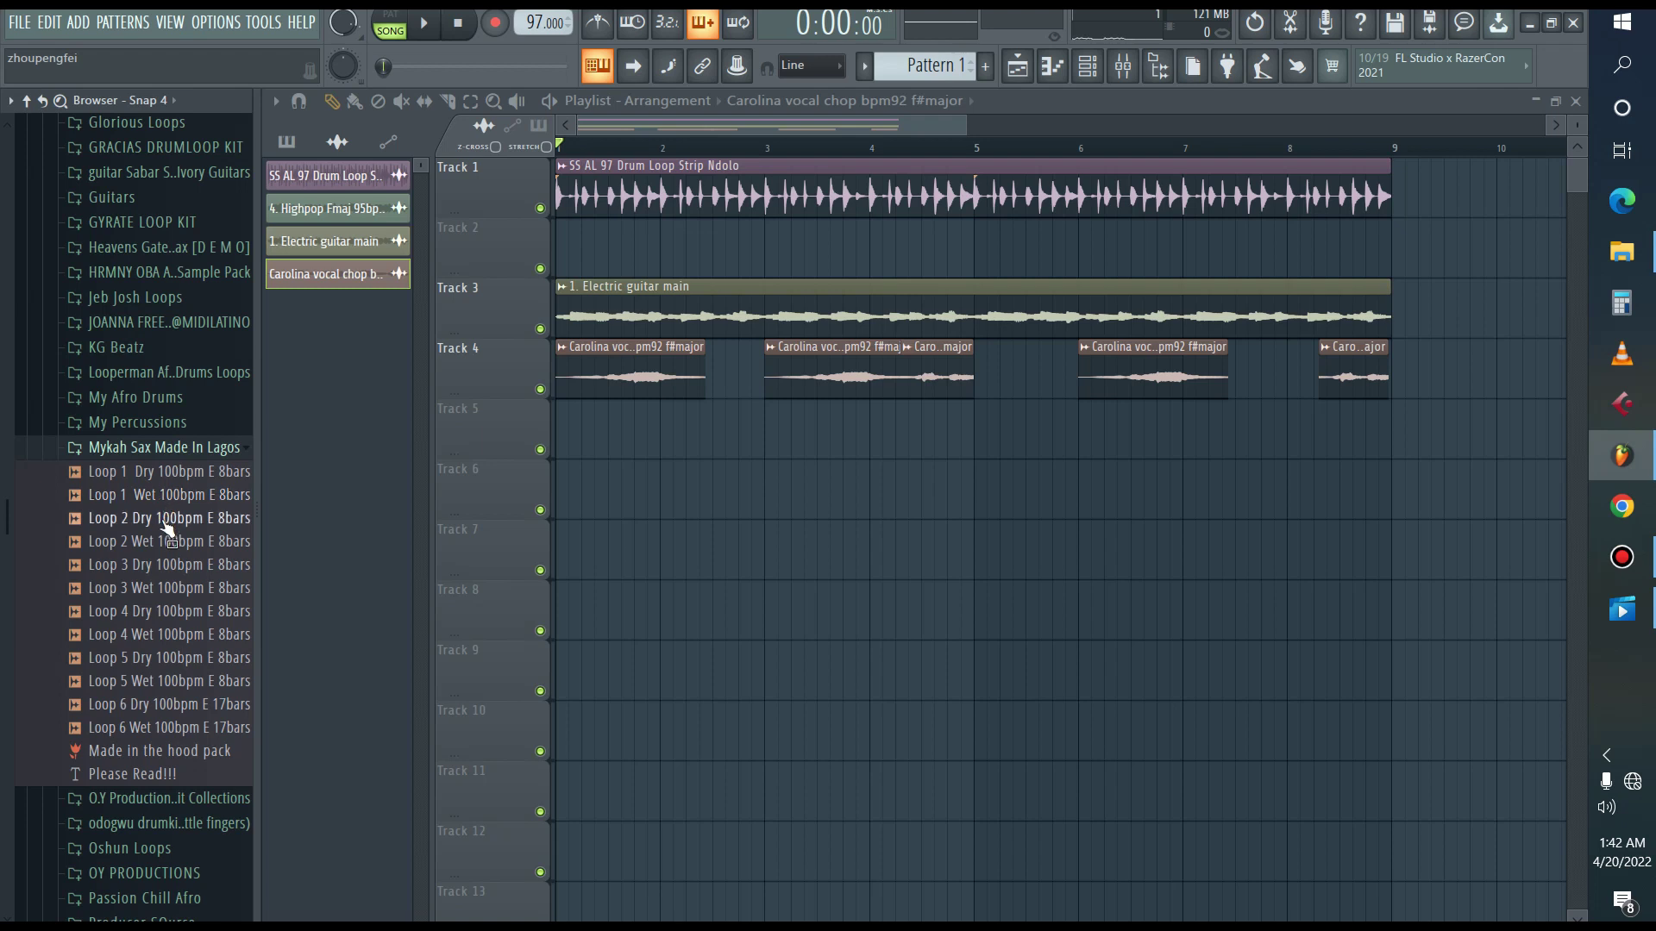
{"action": "left_click", "coordinate": [172, 495]}
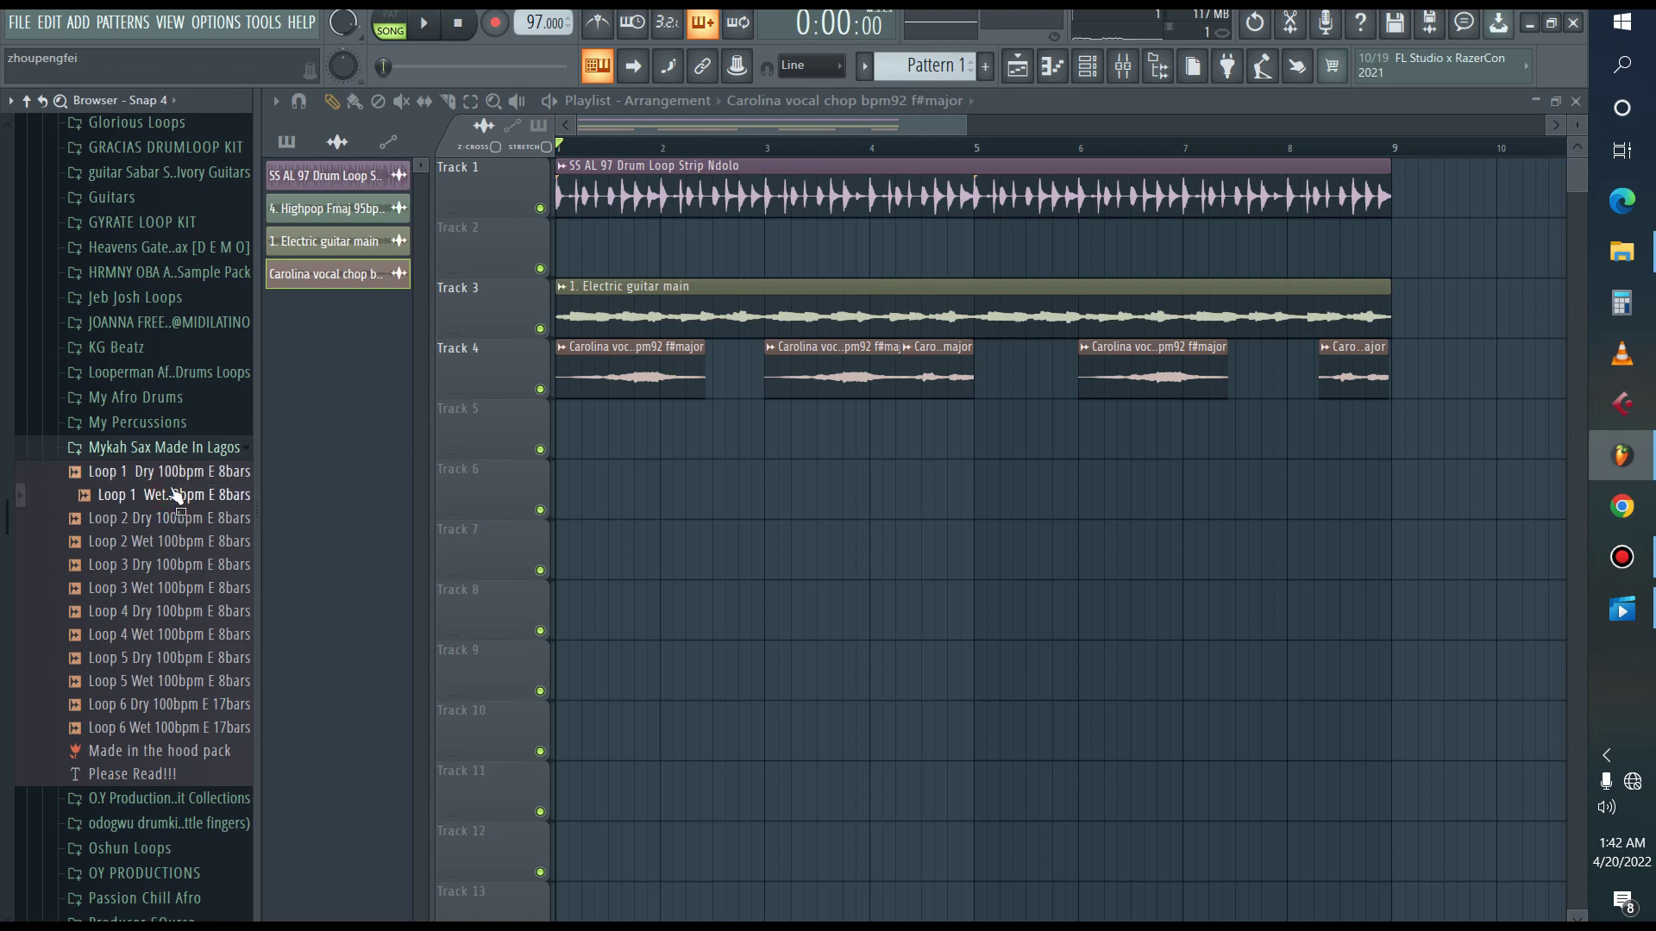
{"action": "left_click_drag", "start_coordinate": [172, 504], "coordinate": [601, 497]}
{"action": "left_click", "coordinate": [541, 509], "text": "ctrl"}
{"action": "left_click", "coordinate": [659, 148]}
{"action": "key", "text": "space"}
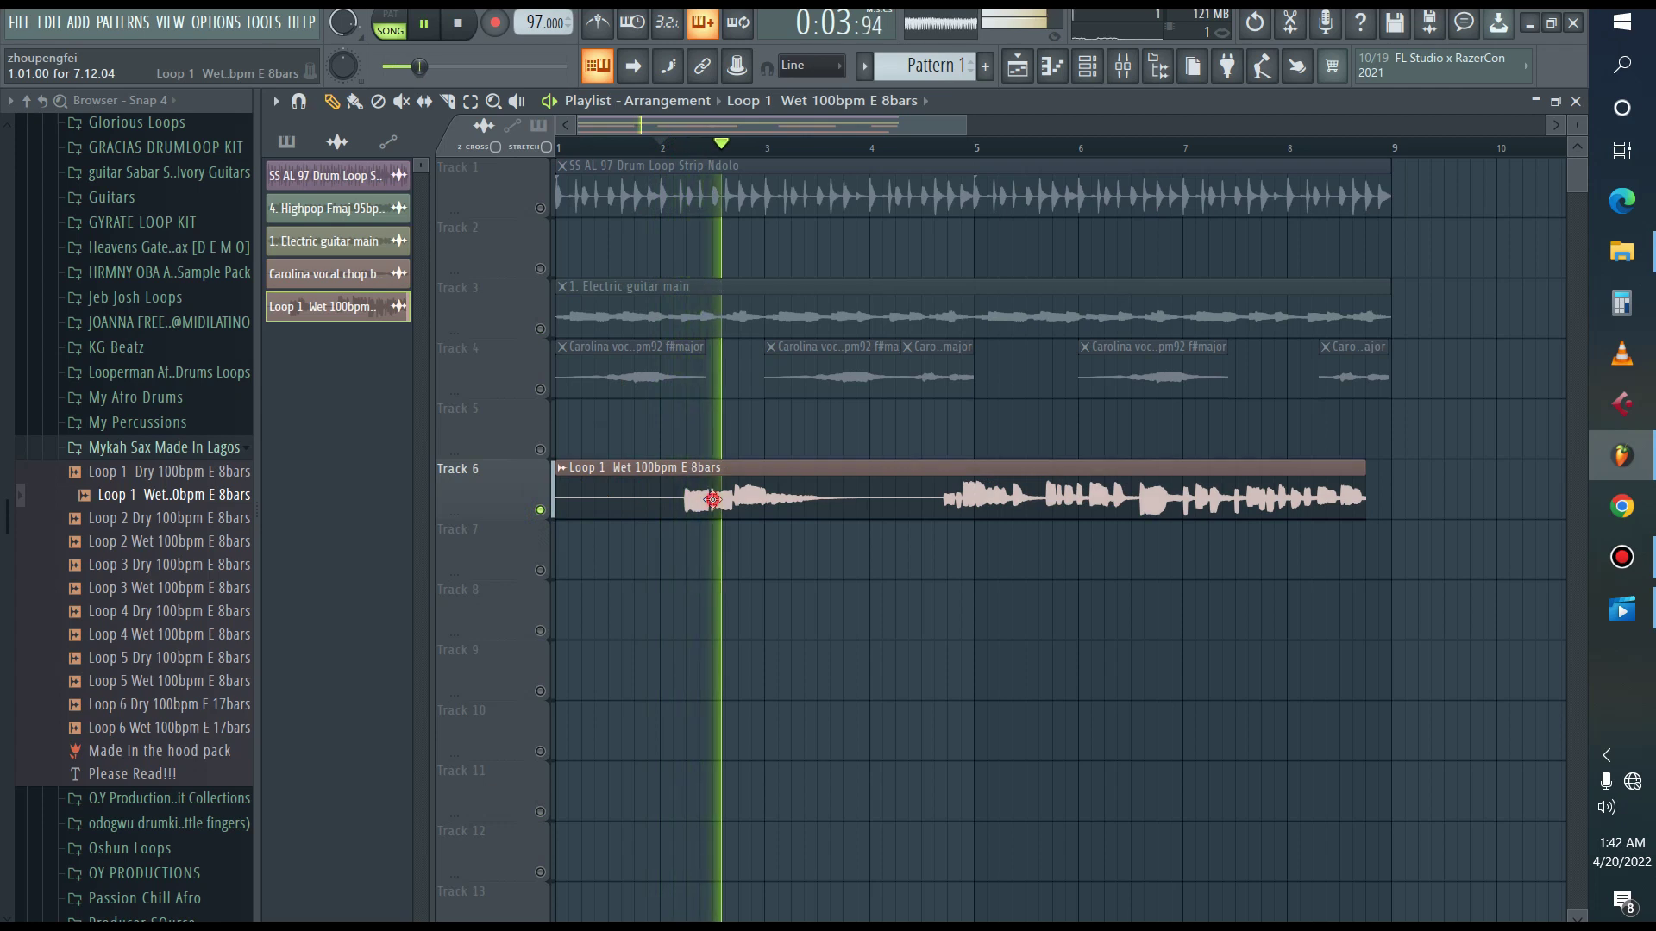
Time-stretch the Track 6 saxophone clip to fill exactly eight bars, with raised pitch and Stretch mode.
{"action": "double_click", "coordinate": [733, 470]}
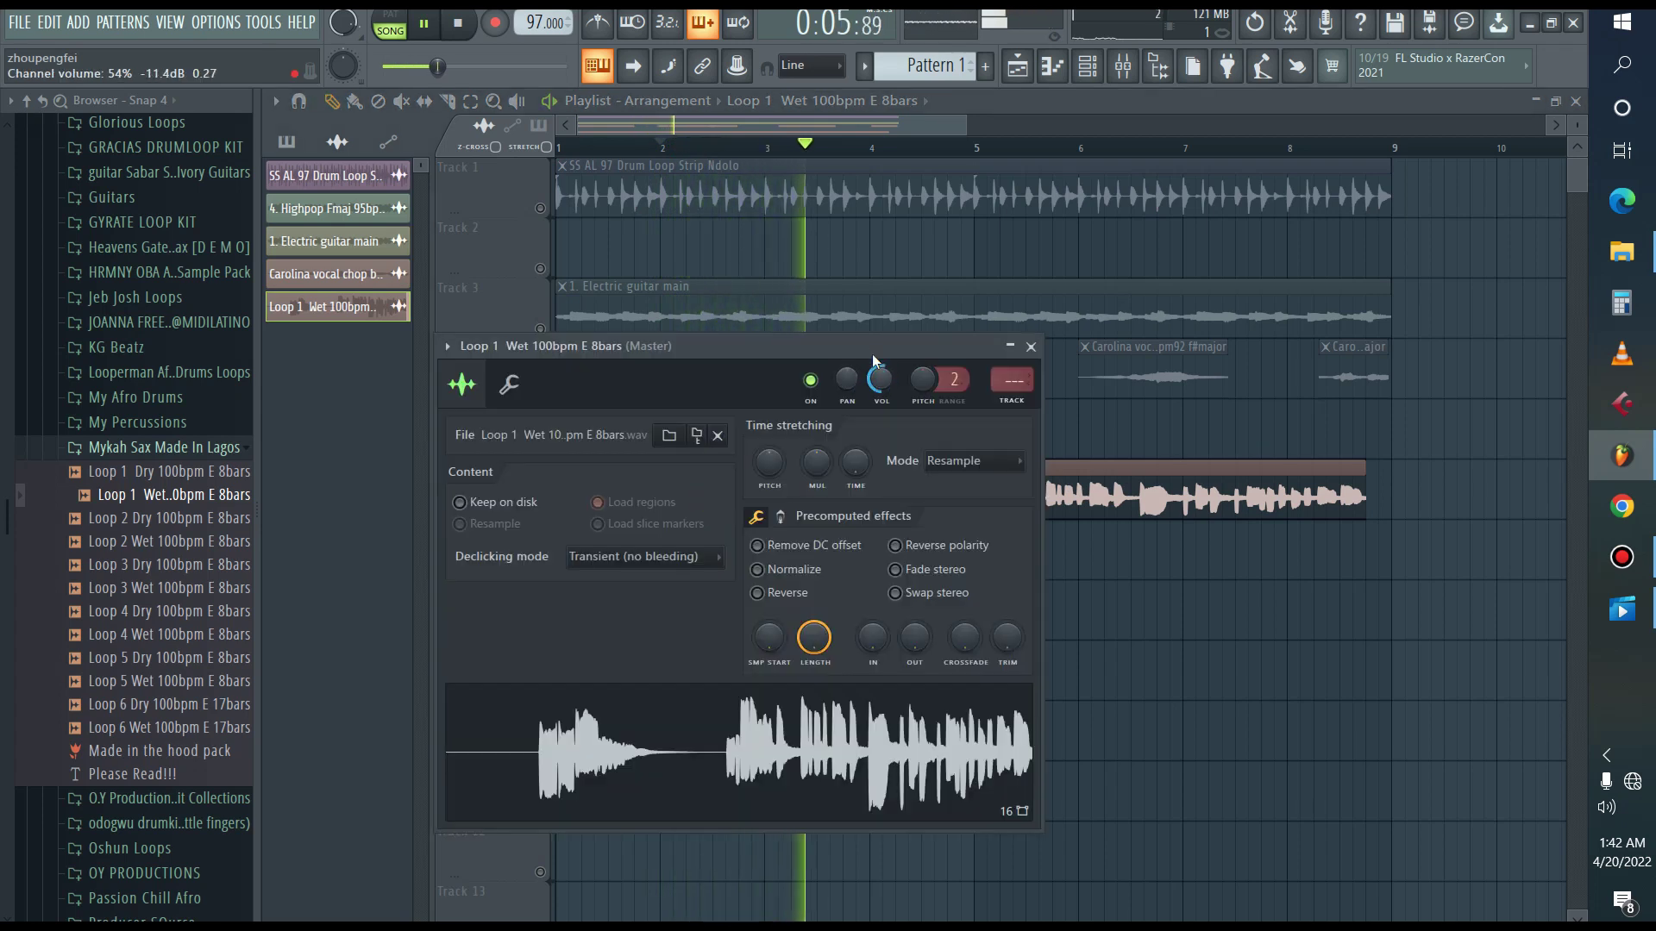
{"action": "key", "text": "space"}
{"action": "left_click_drag", "start_coordinate": [871, 347], "coordinate": [807, 628]}
{"action": "left_click", "coordinate": [800, 744], "text": "shift"}
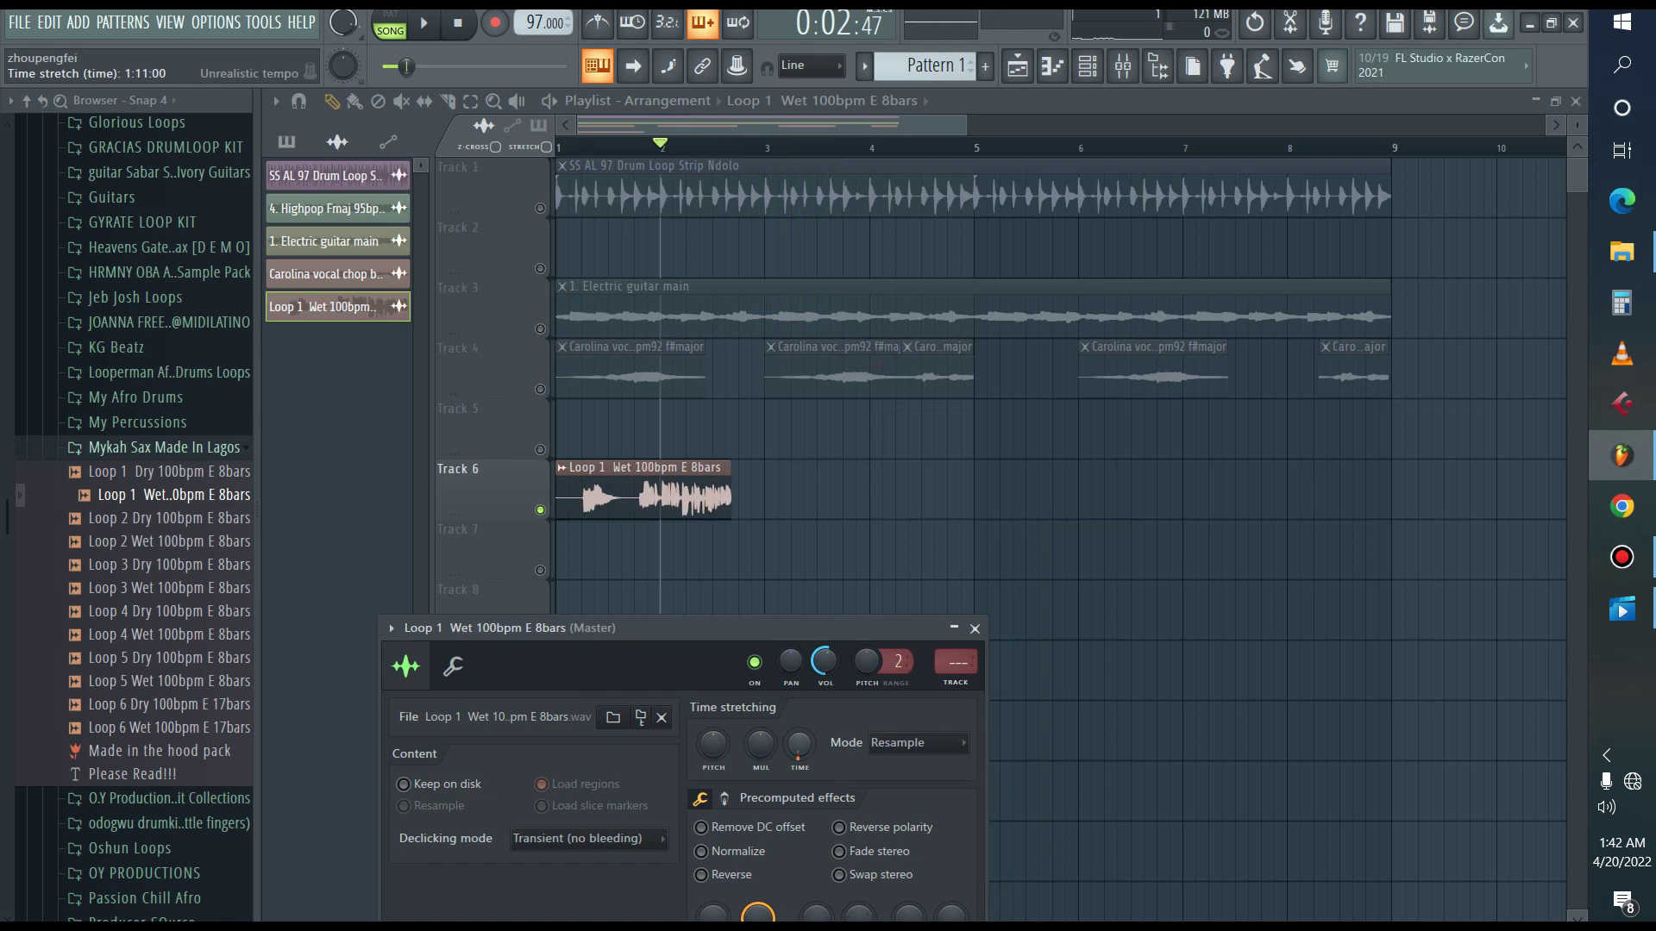
{"action": "left_click", "coordinate": [912, 750]}
{"action": "left_click", "coordinate": [914, 794]}
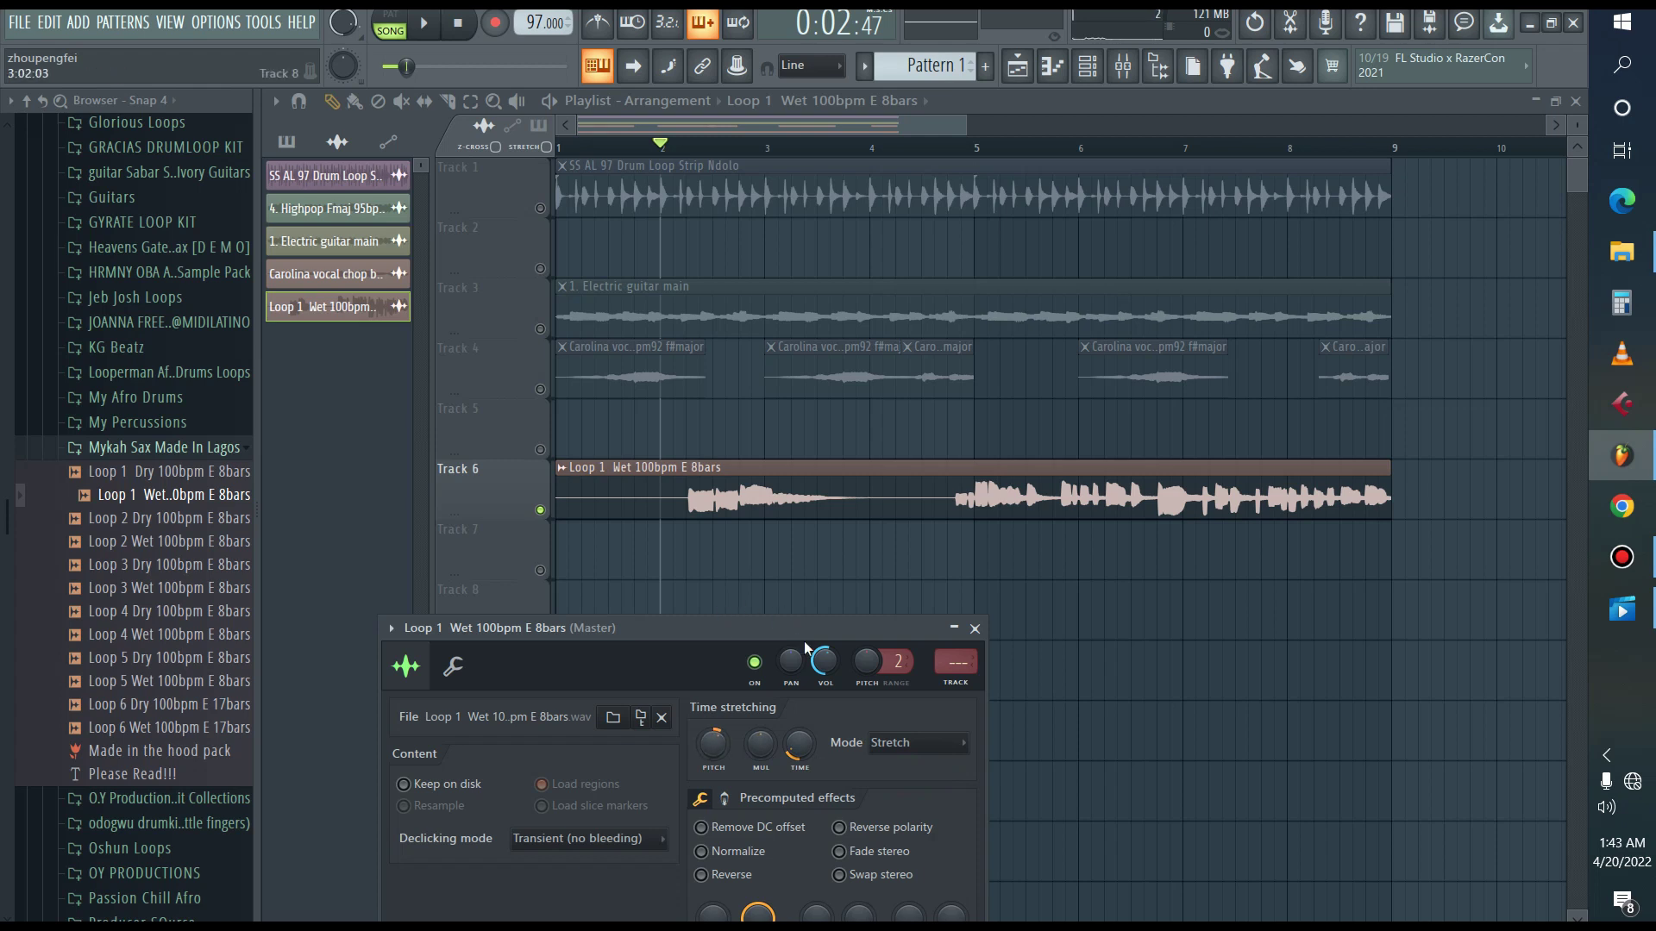
Unmute Tracks 3 and 4, play from the start, and lower the saxophone clip's volume to about 29%.
{"action": "left_click", "coordinate": [528, 325]}
{"action": "left_click", "coordinate": [541, 387]}
{"action": "left_click_drag", "start_coordinate": [625, 146], "coordinate": [522, 148]}
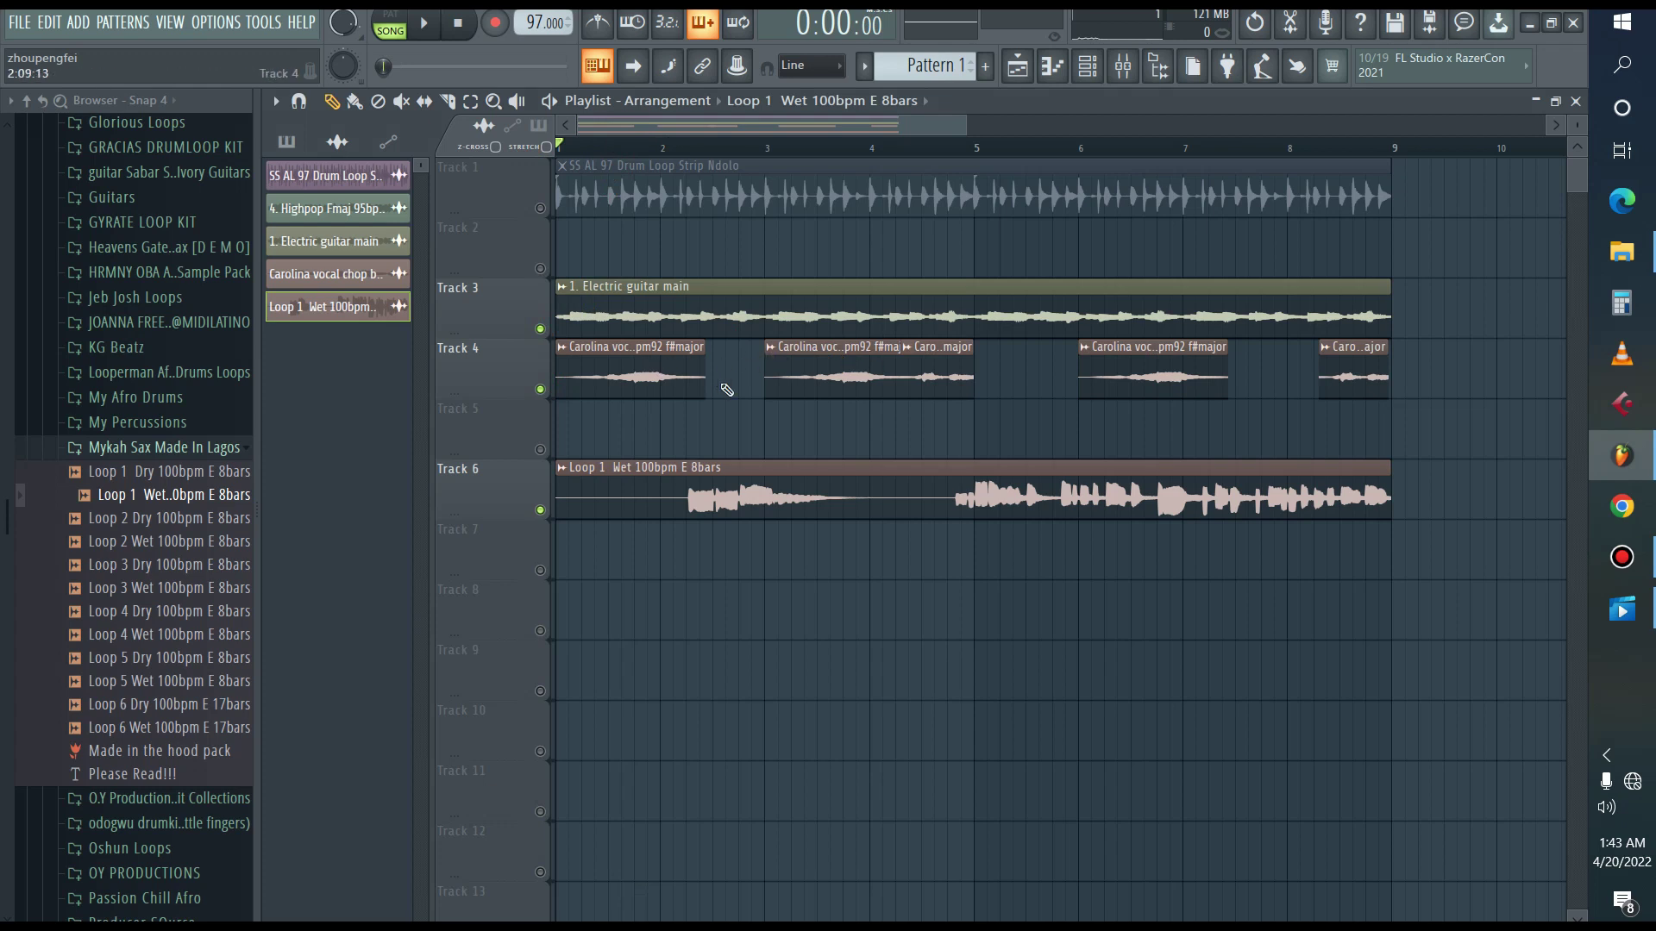
{"action": "key", "text": "space"}
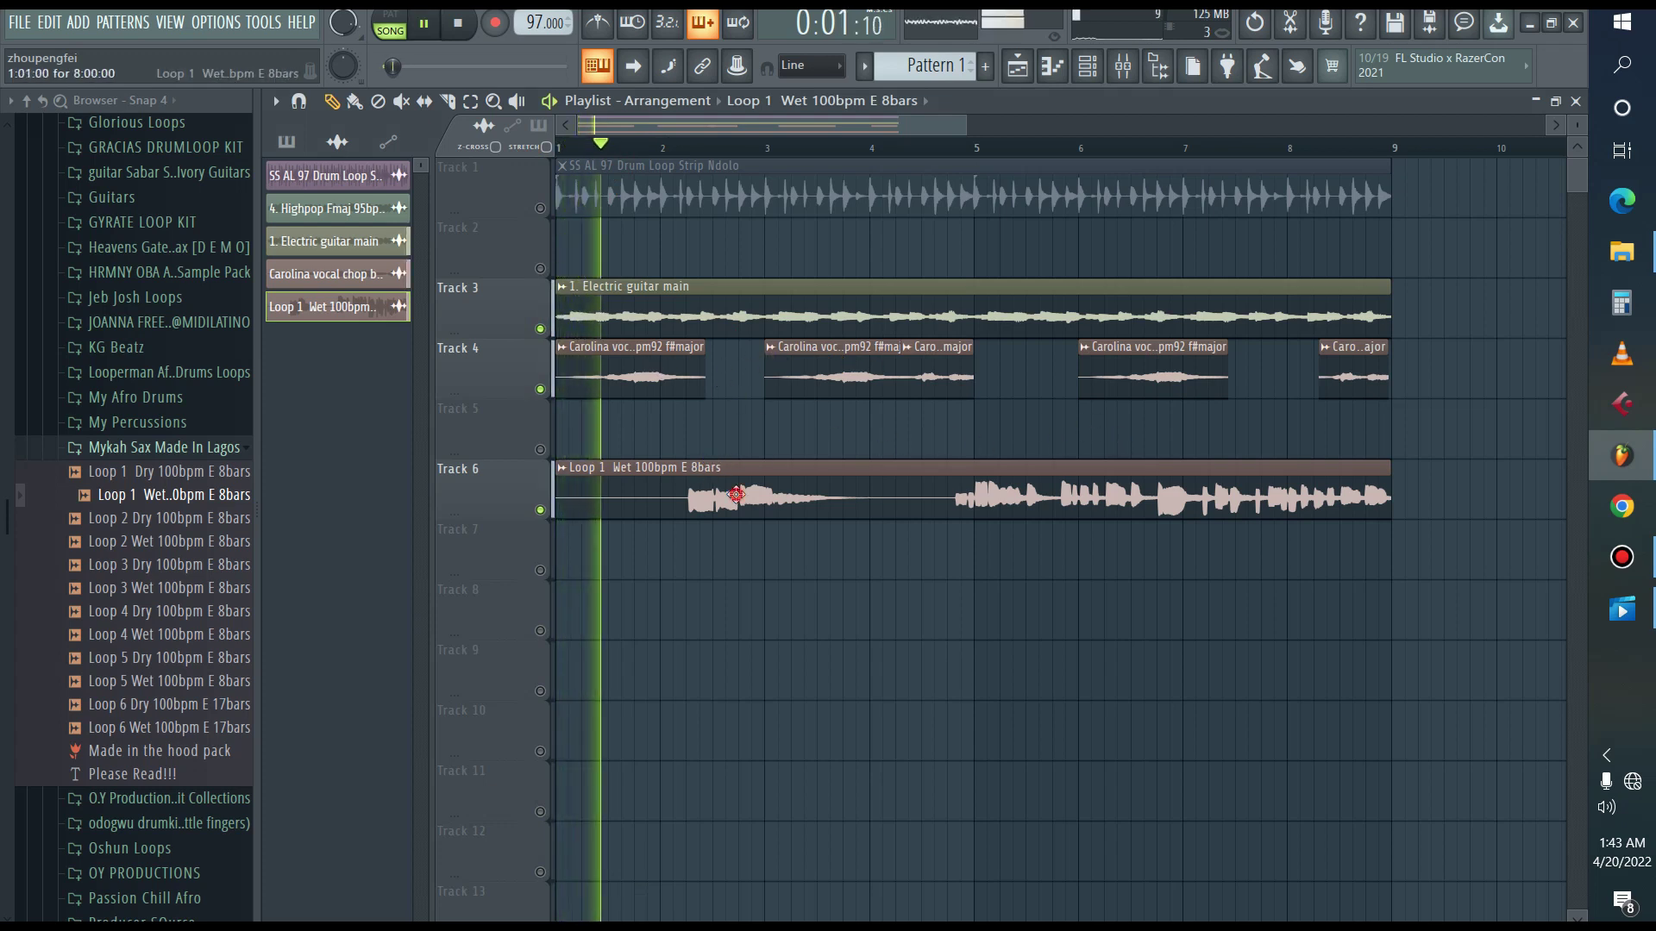
{"action": "double_click", "coordinate": [768, 467]}
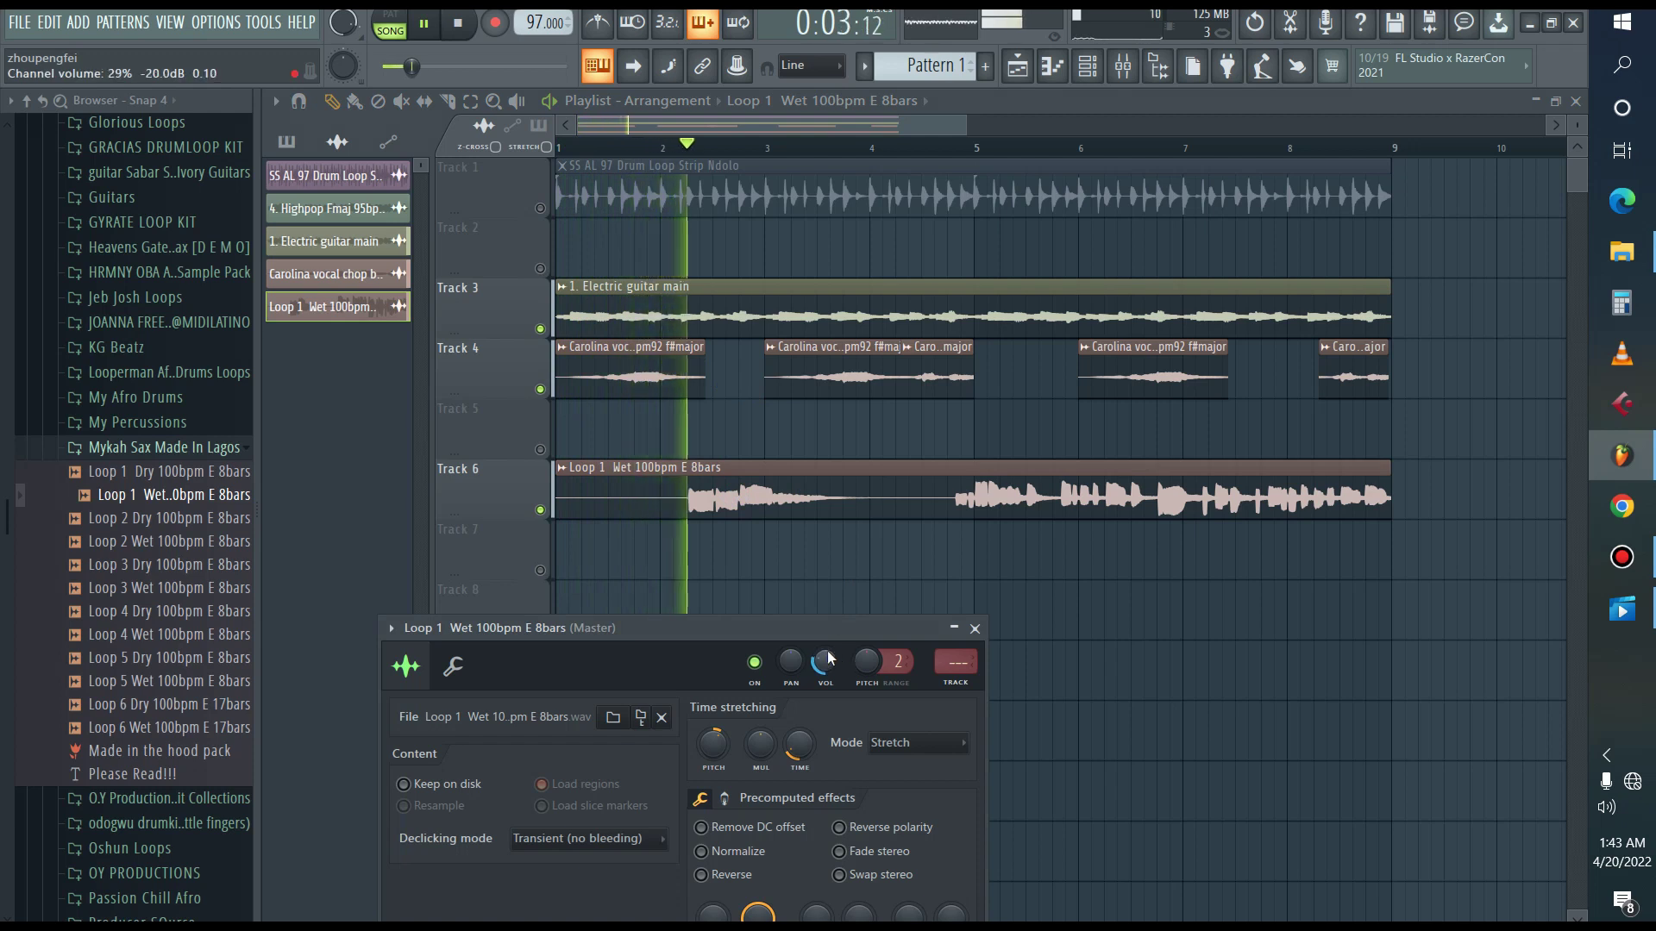
{"action": "left_click", "coordinate": [974, 628]}
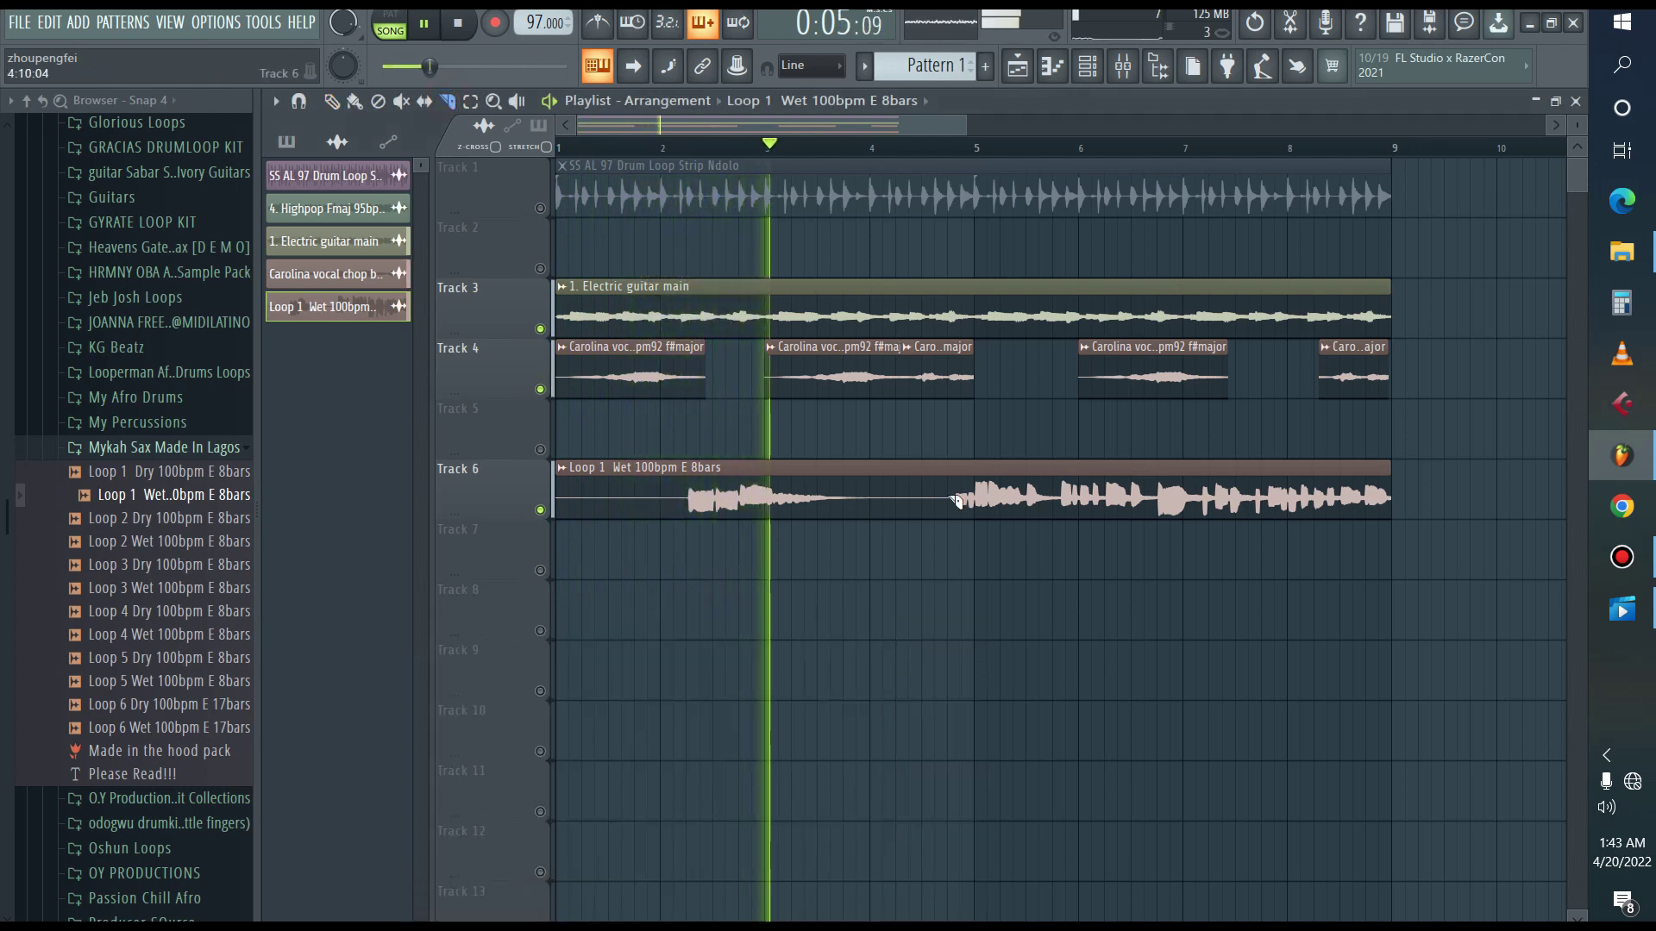
Slice the saxophone clip late in bar 4, delete its second part, and copy the first part to bar 5 on Track 6.
{"action": "left_click", "coordinate": [946, 475]}
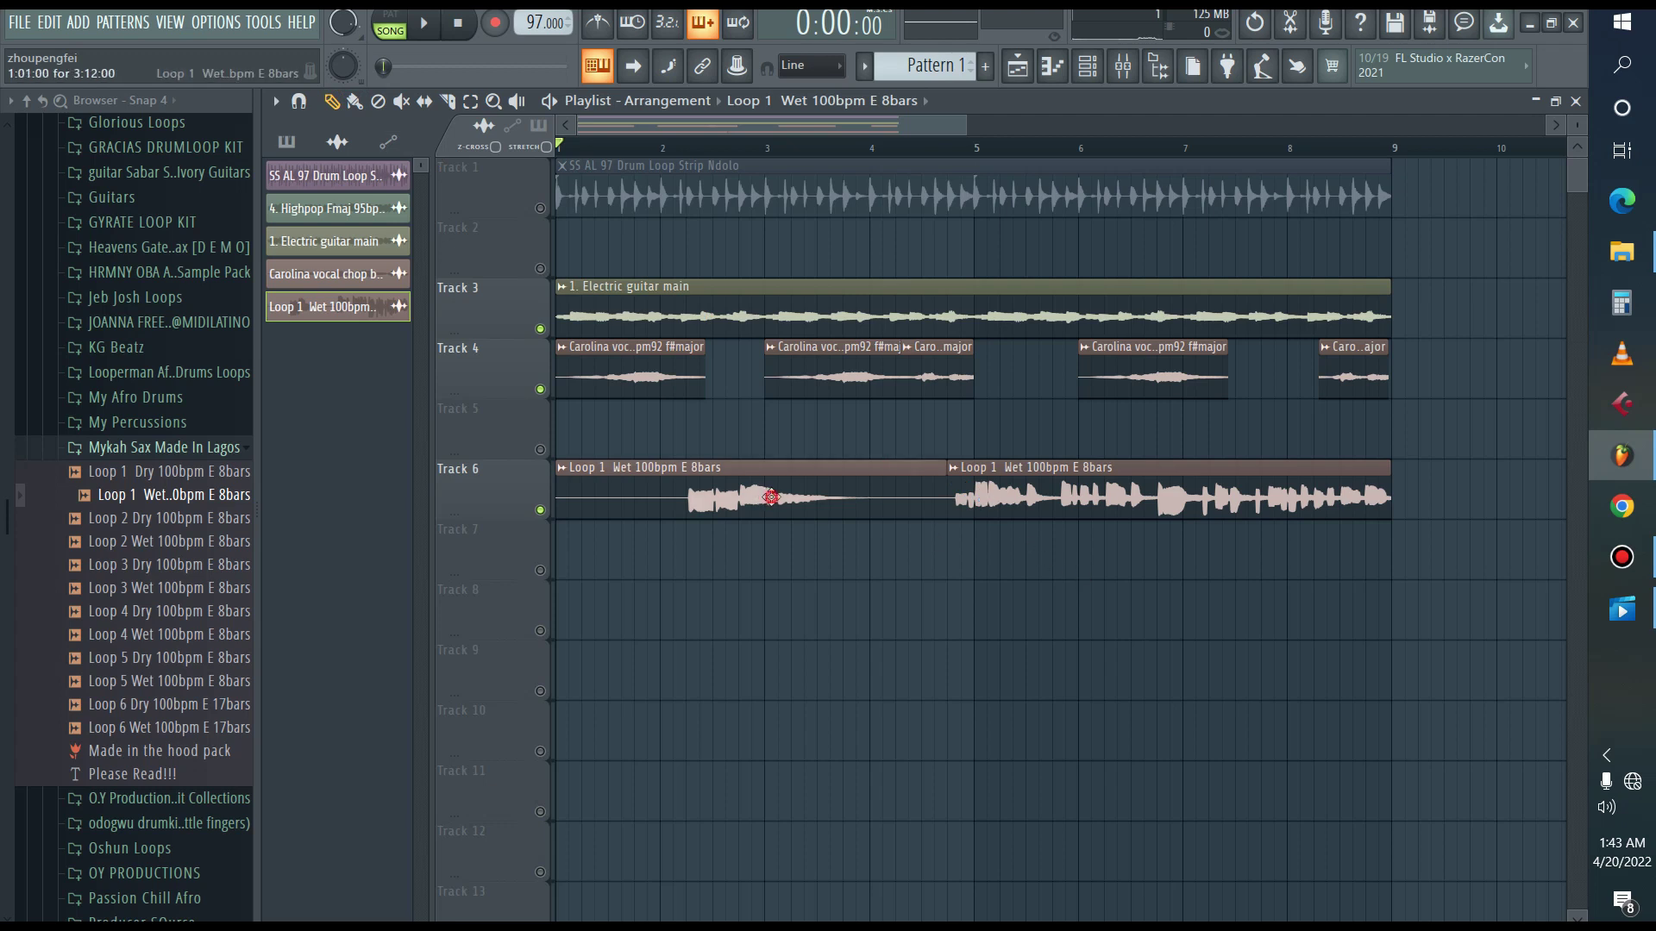
{"action": "key", "text": "space"}
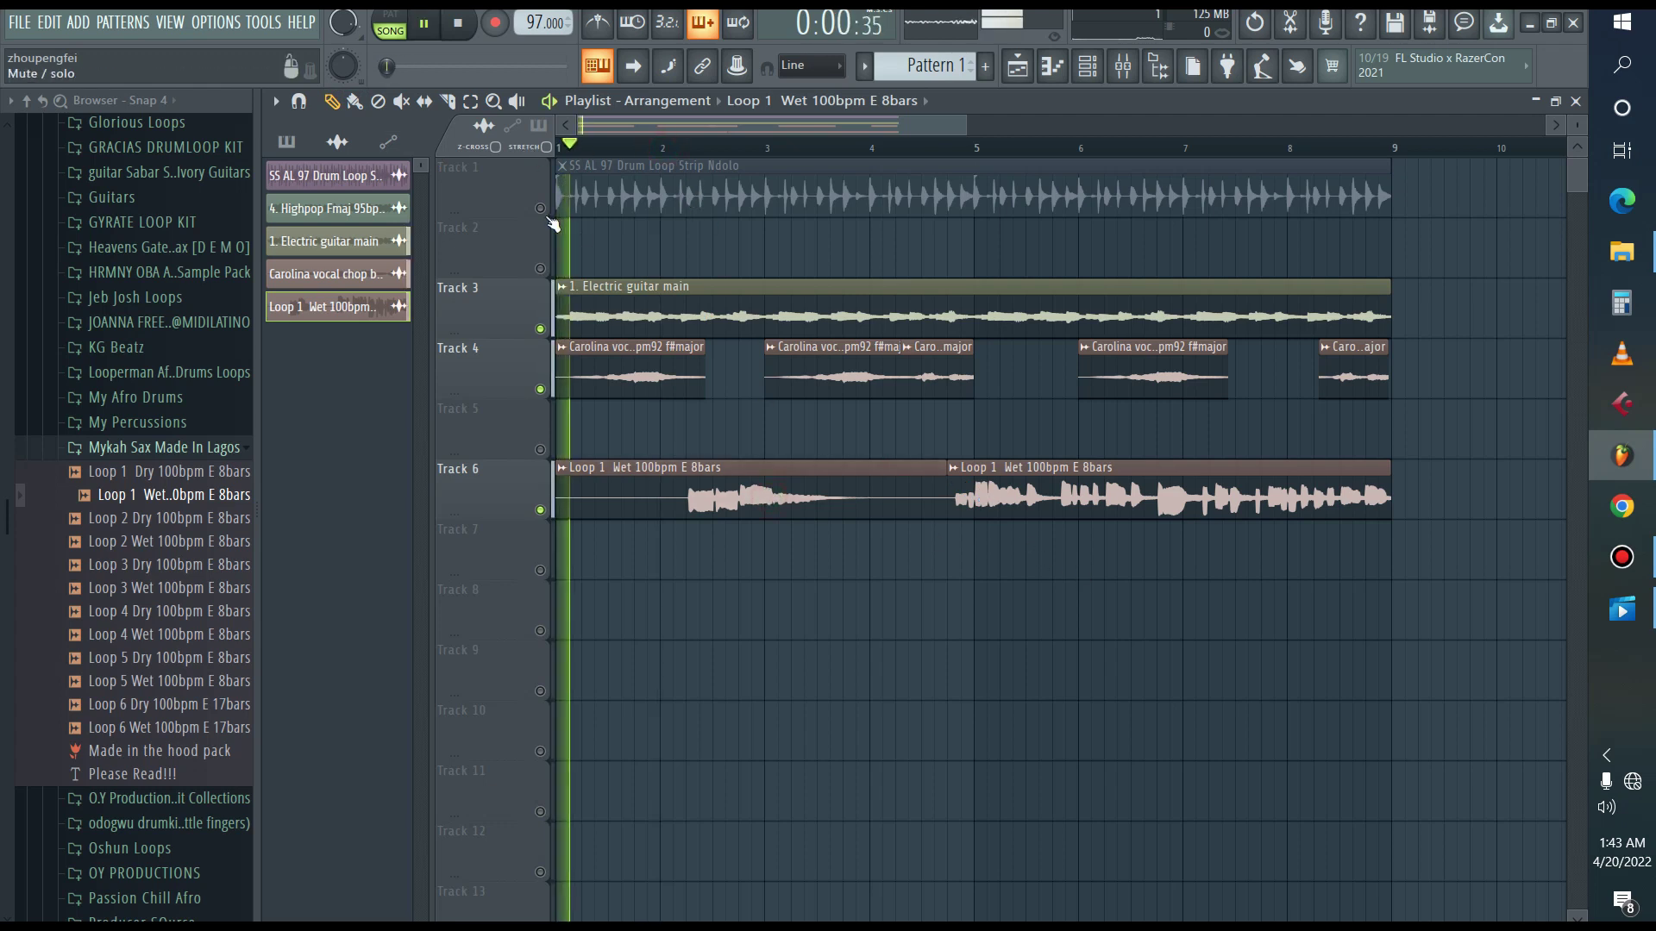
{"action": "right_click", "coordinate": [1225, 483]}
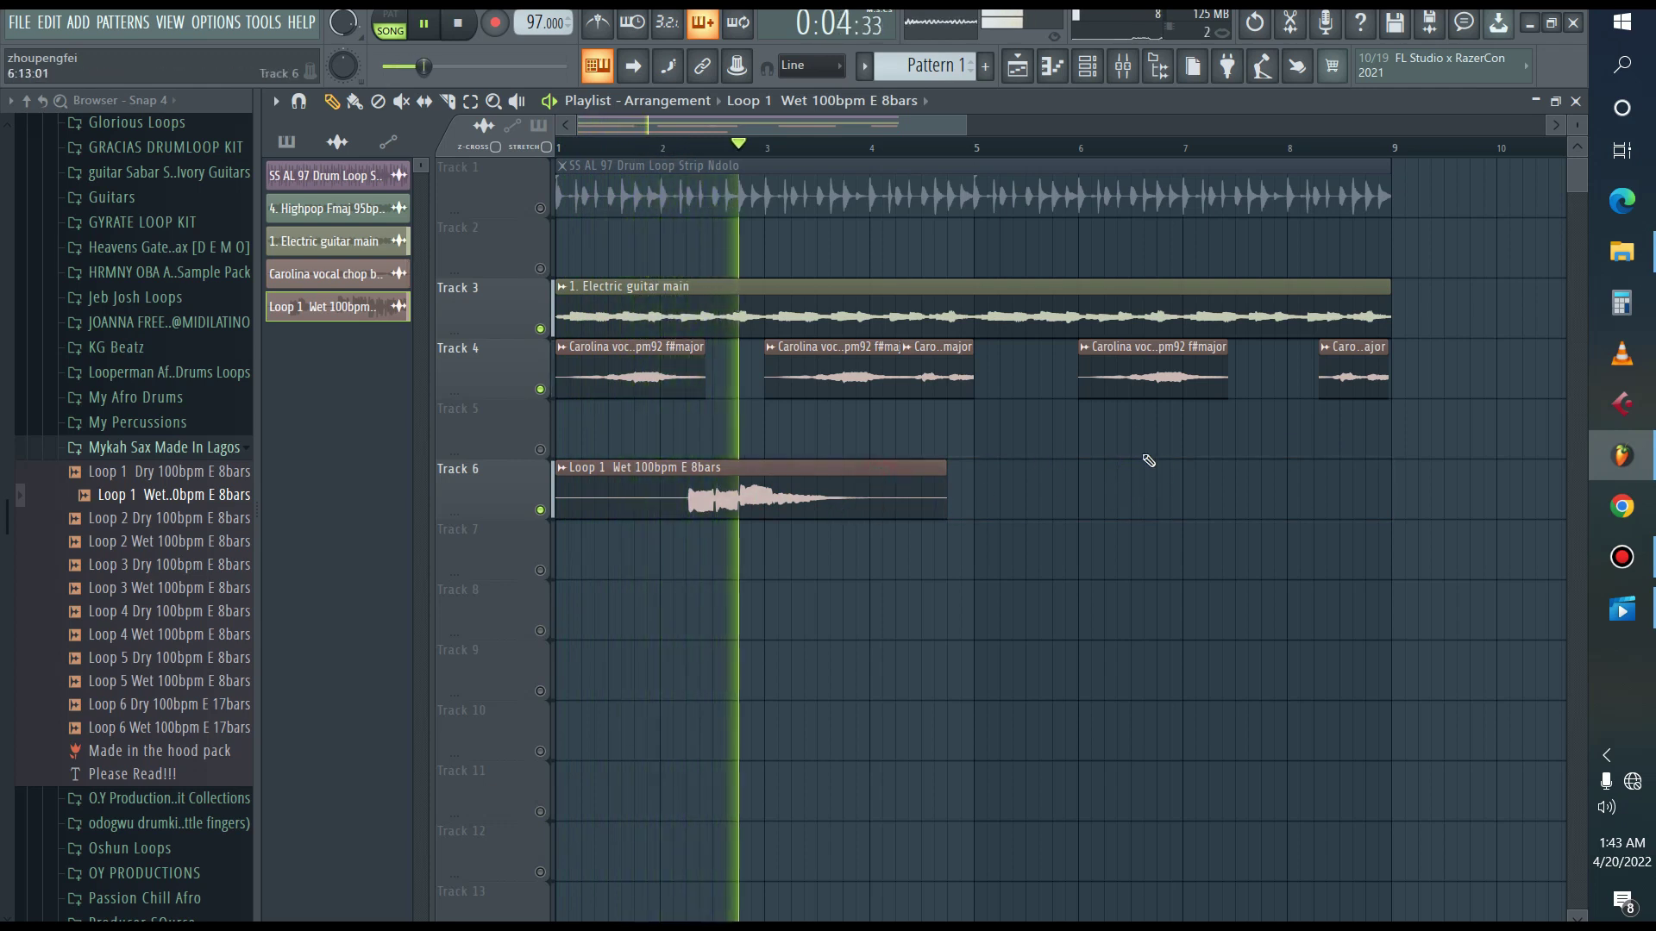
{"action": "left_click", "coordinate": [987, 484]}
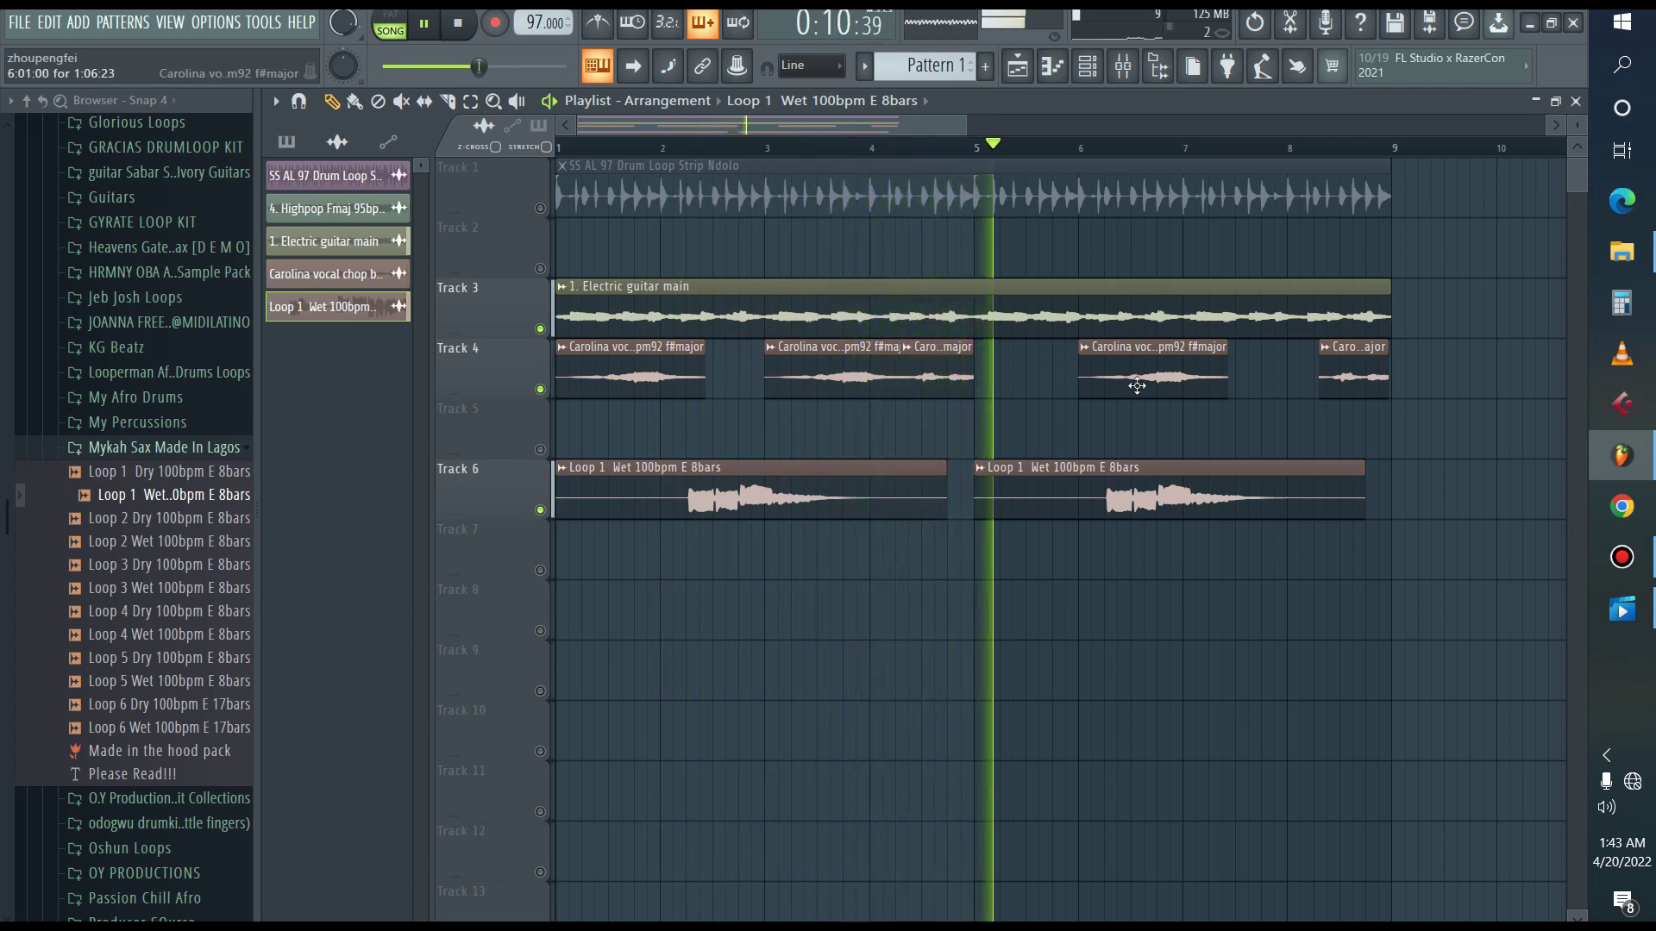
Move the bar 6 vocal slice on Track 4 to bar 5, and play the arrangement with the drum loop unmuted.
{"action": "left_click_drag", "start_coordinate": [1137, 385], "coordinate": [1033, 386]}
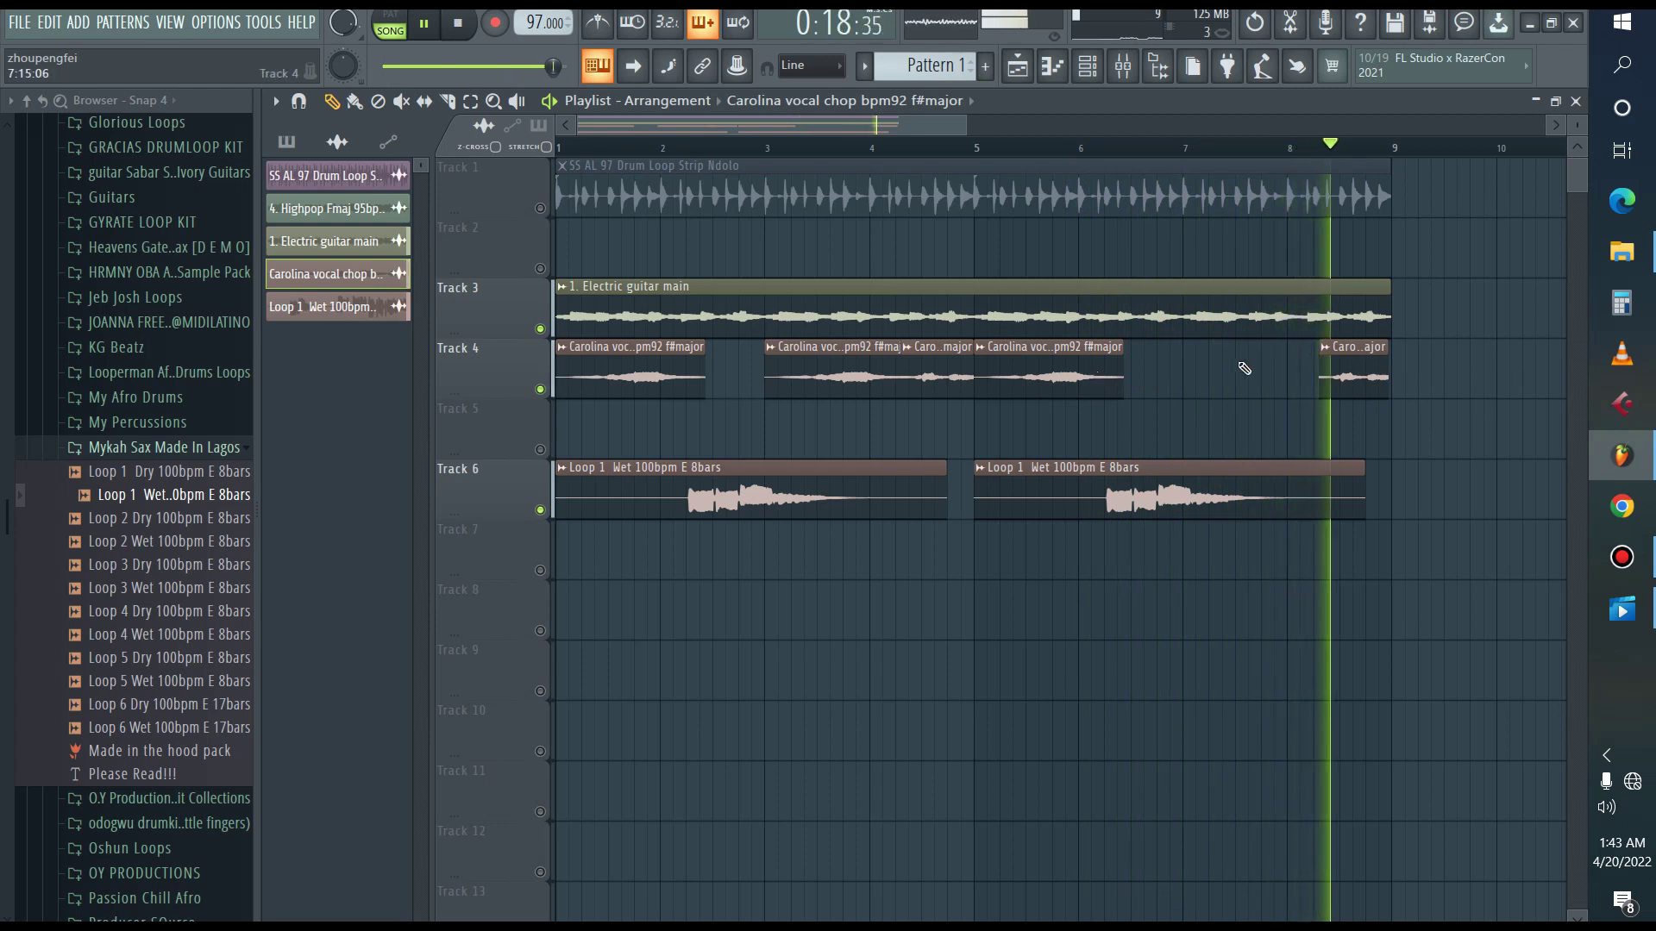
{"action": "key", "text": "space"}
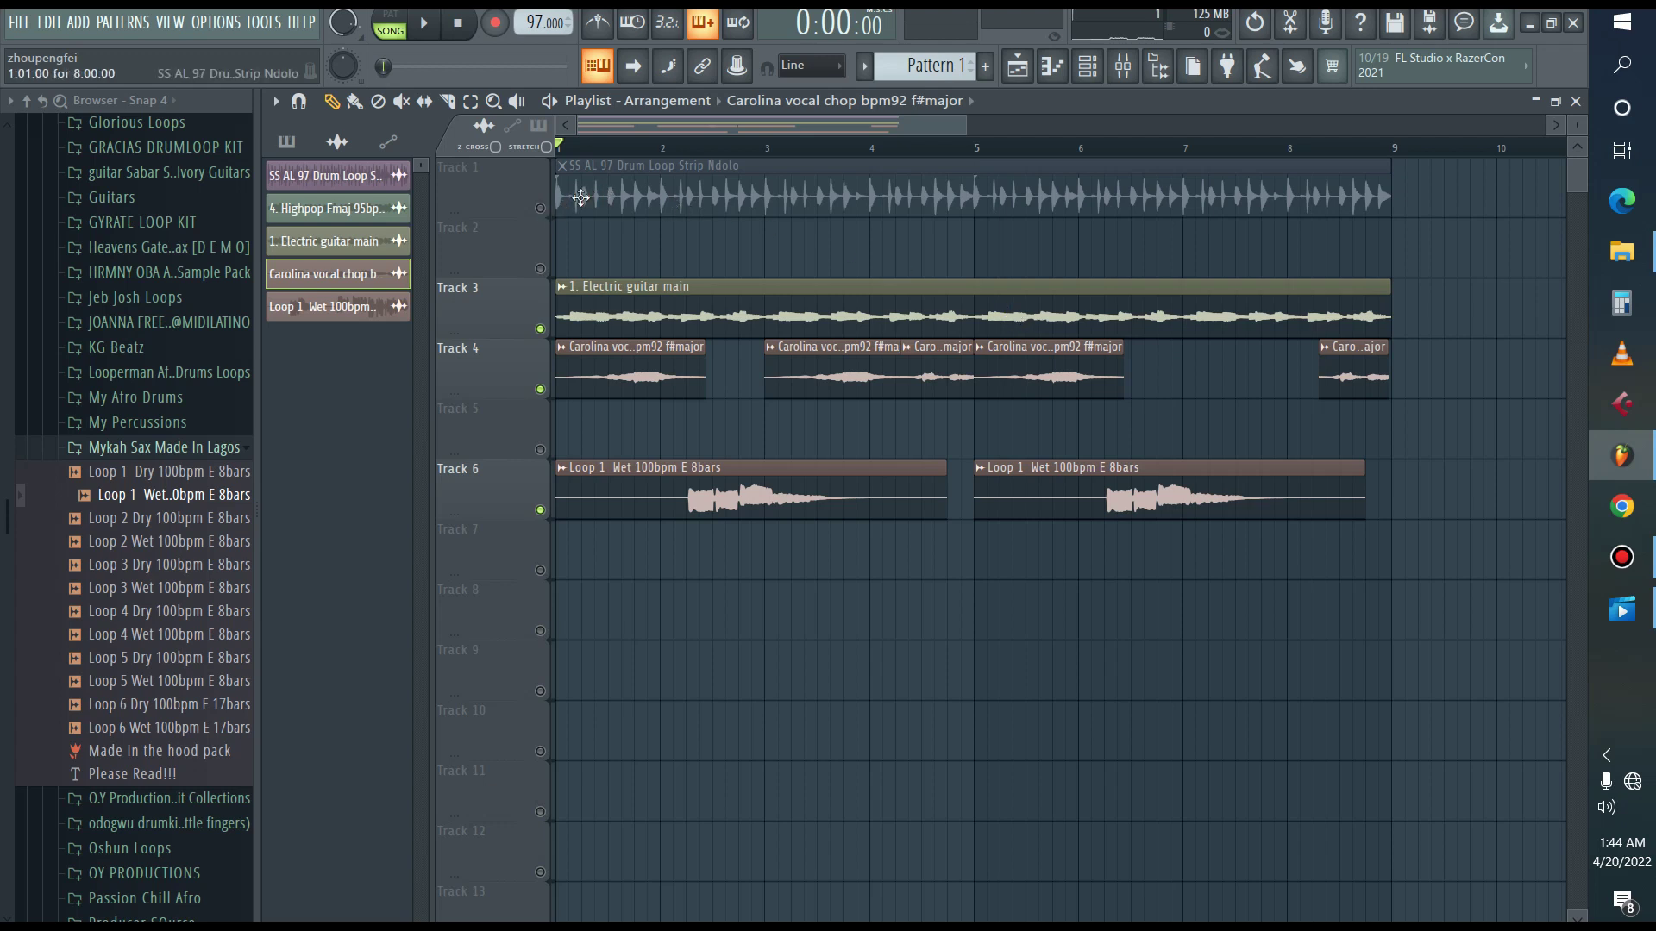
{"action": "left_click", "coordinate": [540, 208]}
{"action": "key", "text": "space"}
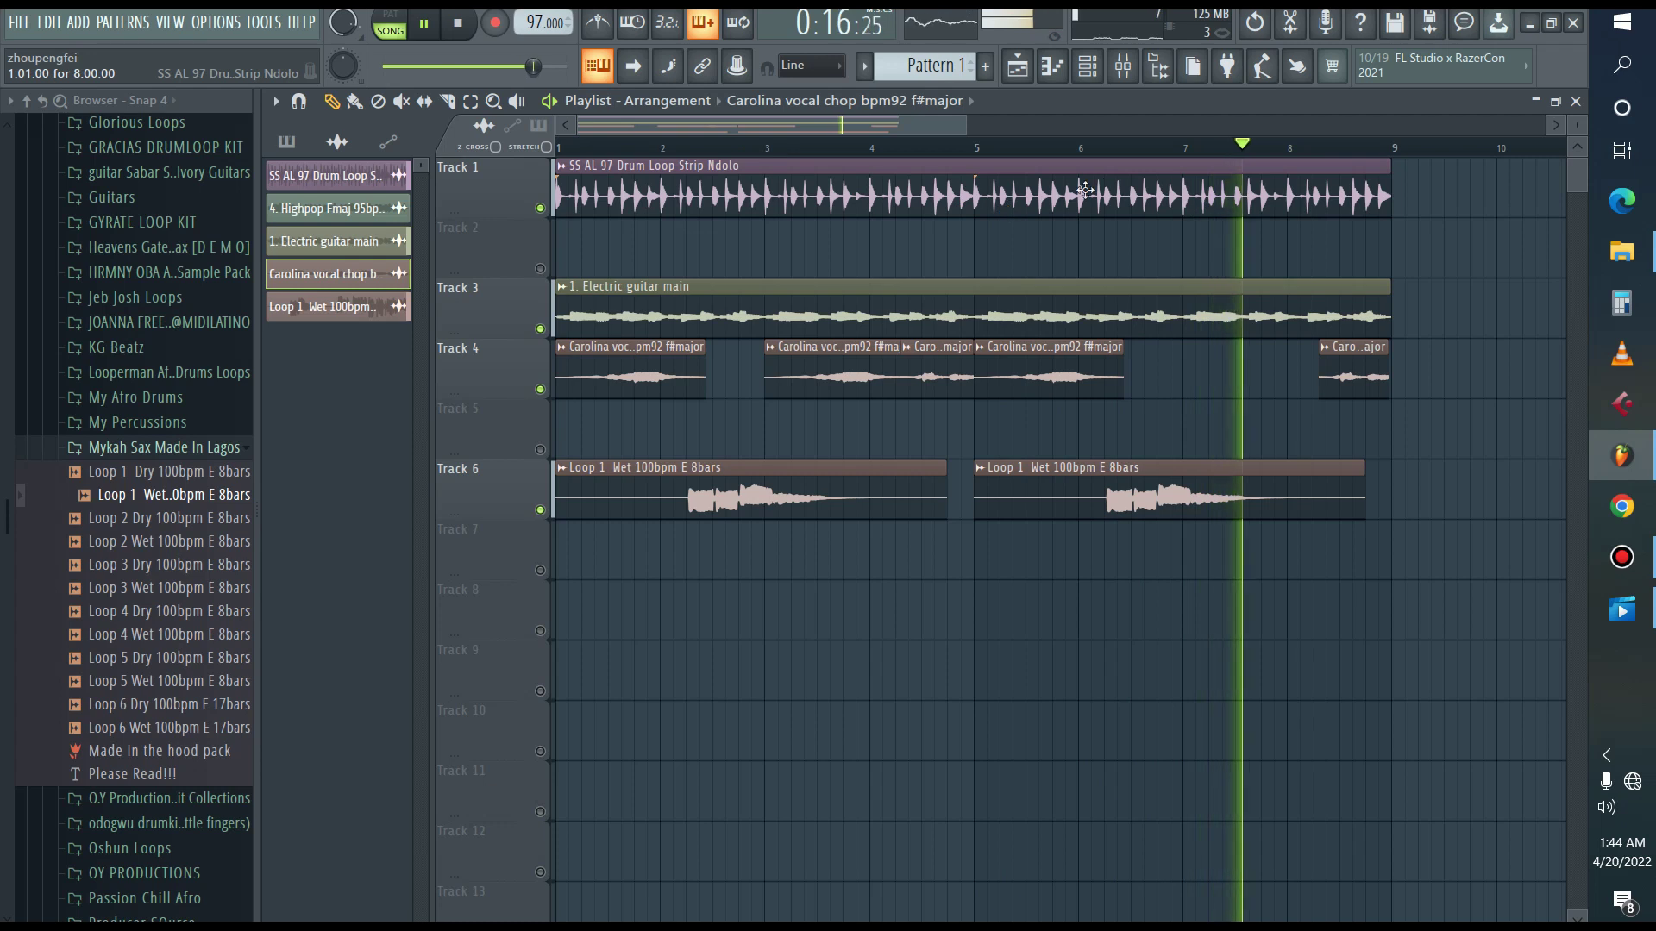
{"action": "key", "text": "space"}
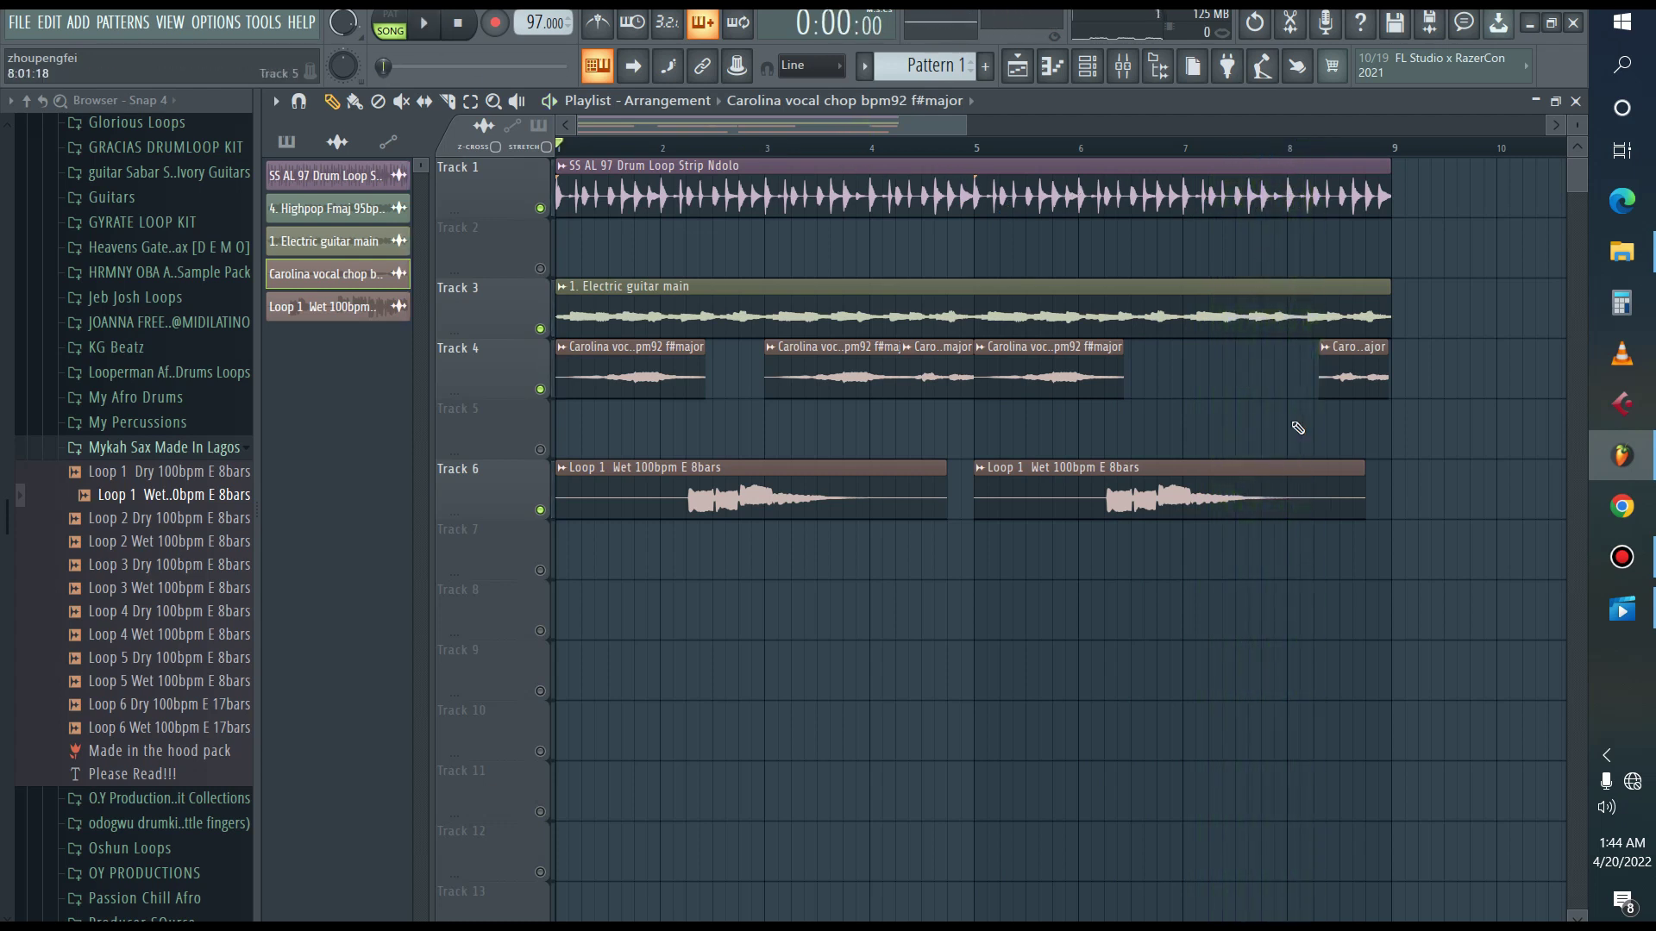
{"action": "left_click", "coordinate": [1236, 150]}
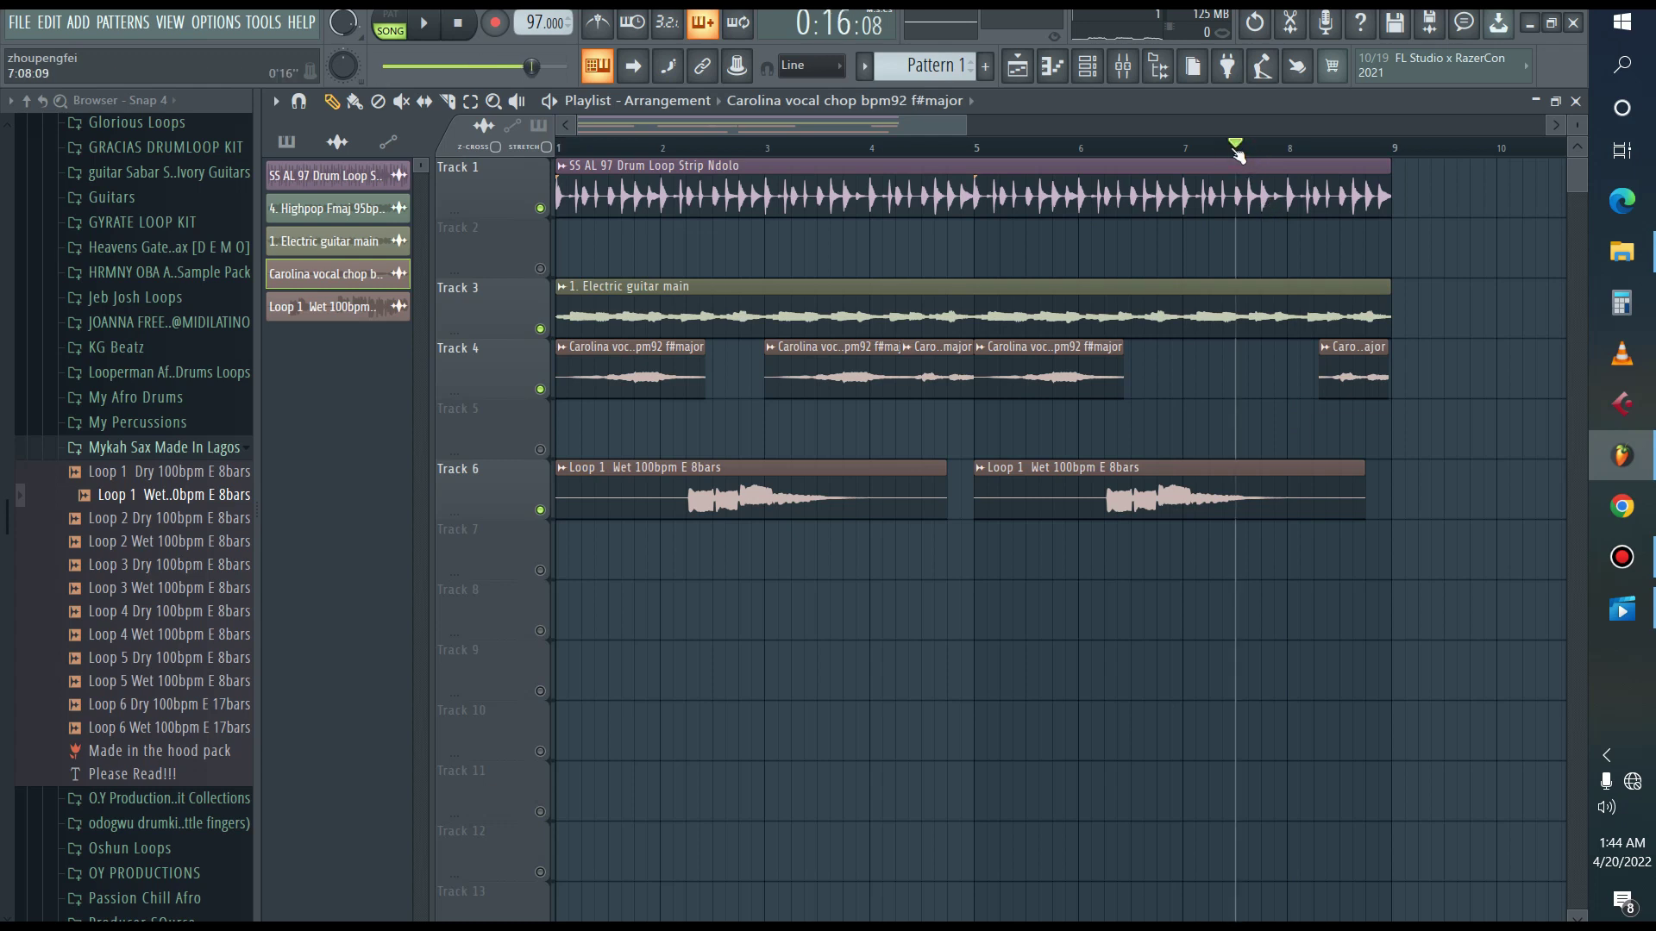
{"action": "left_click_drag", "start_coordinate": [1194, 151], "coordinate": [1288, 173]}
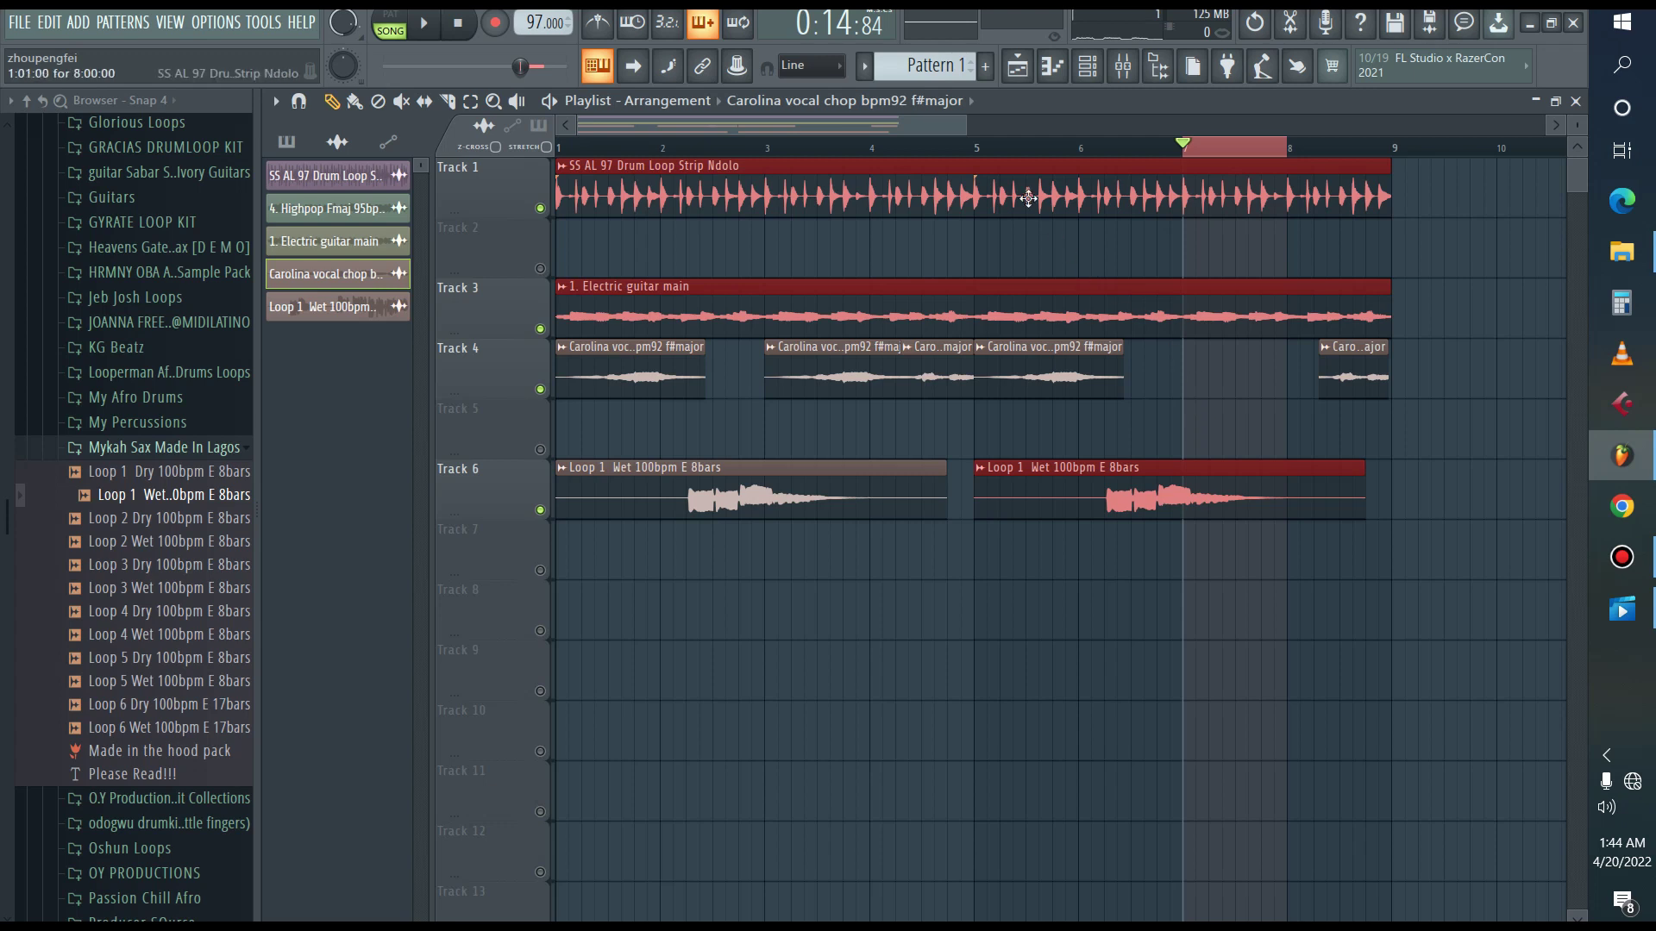
{"action": "left_click", "coordinate": [1041, 149]}
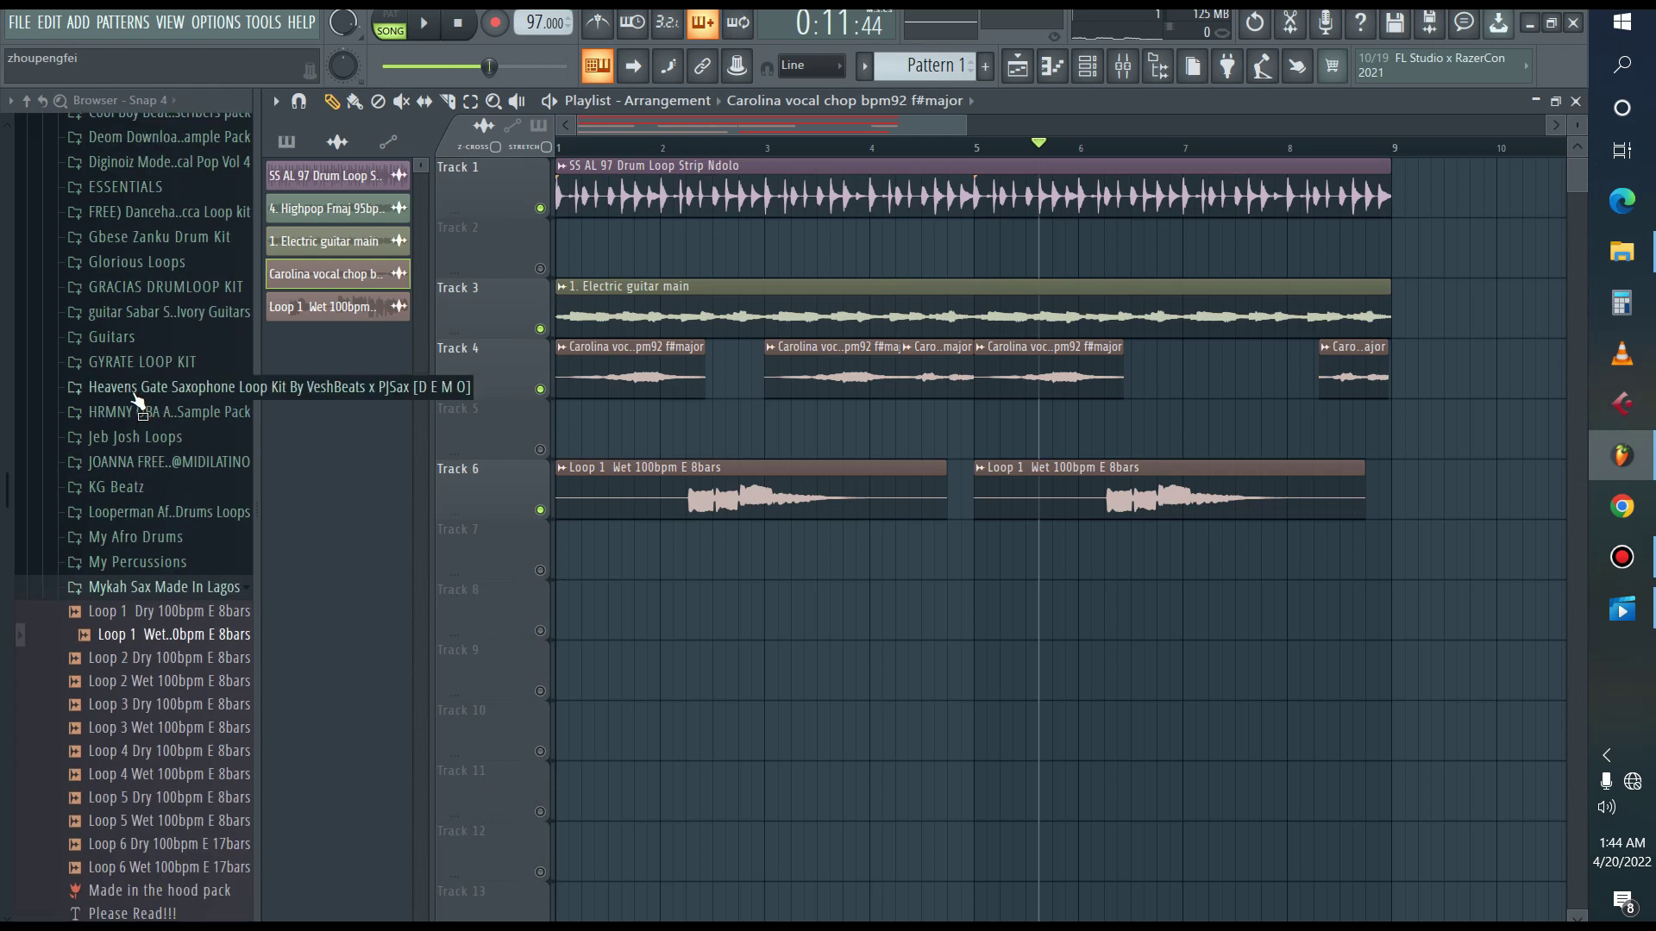
{"action": "left_click", "coordinate": [626, 312]}
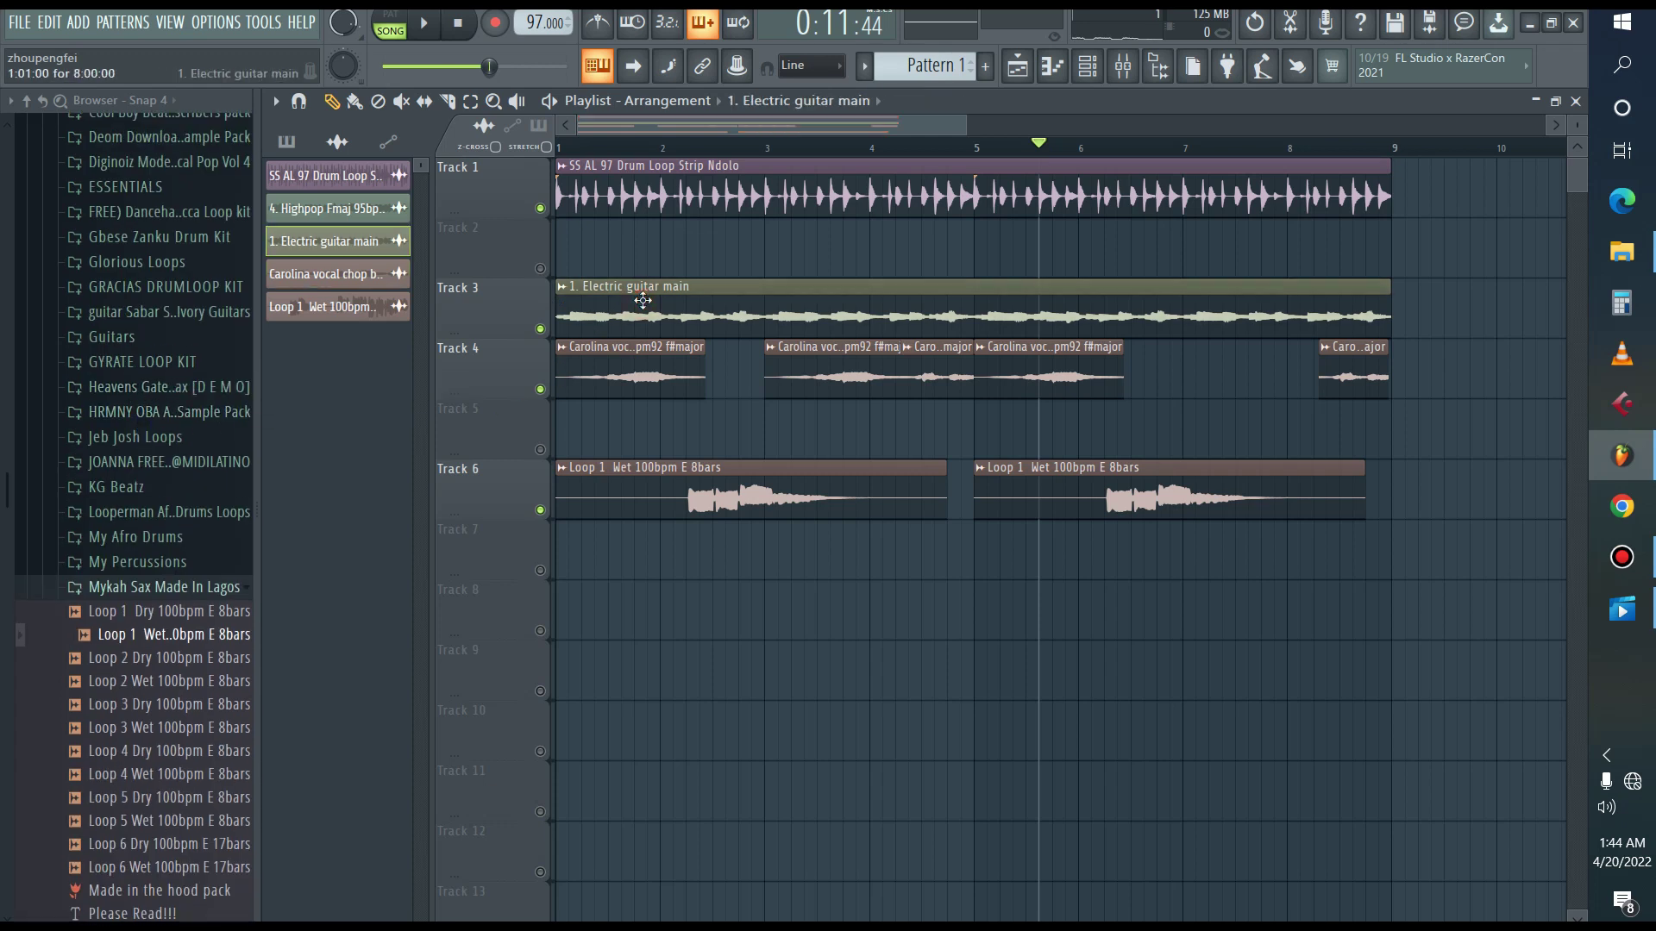
Find and open the 100 F Major folder inside Guitars in the browser.
{"action": "scroll", "coordinate": [112, 578], "scroll_direction": "up", "scroll_amount": 9}
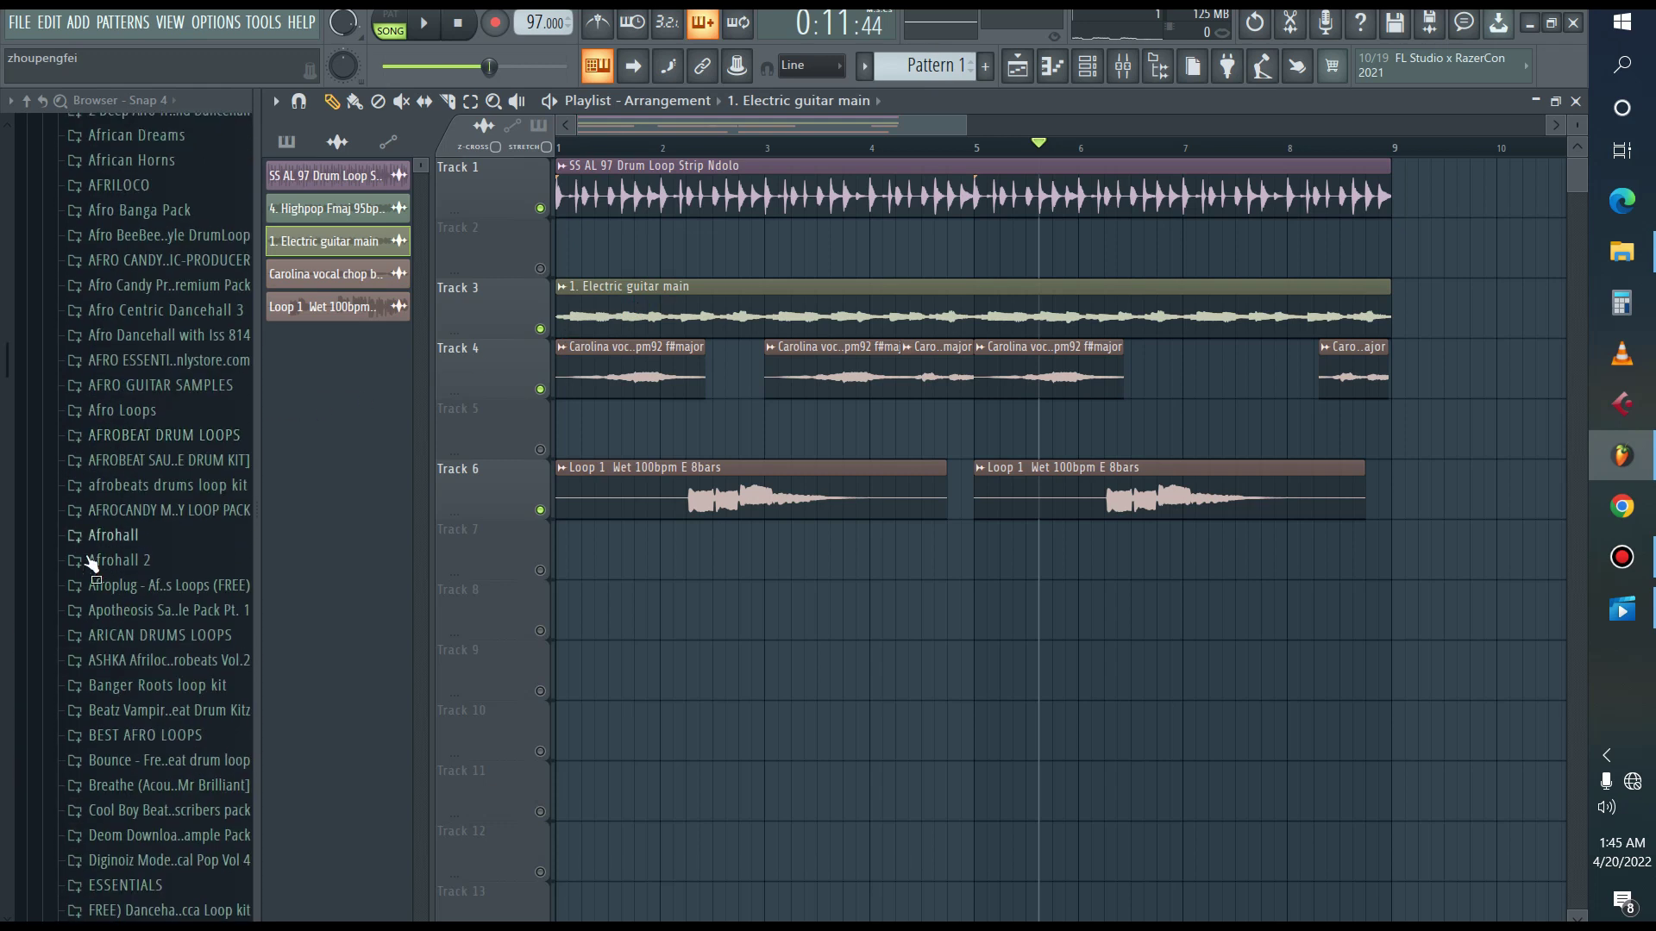
{"action": "scroll", "coordinate": [130, 647], "scroll_direction": "down", "scroll_amount": 6}
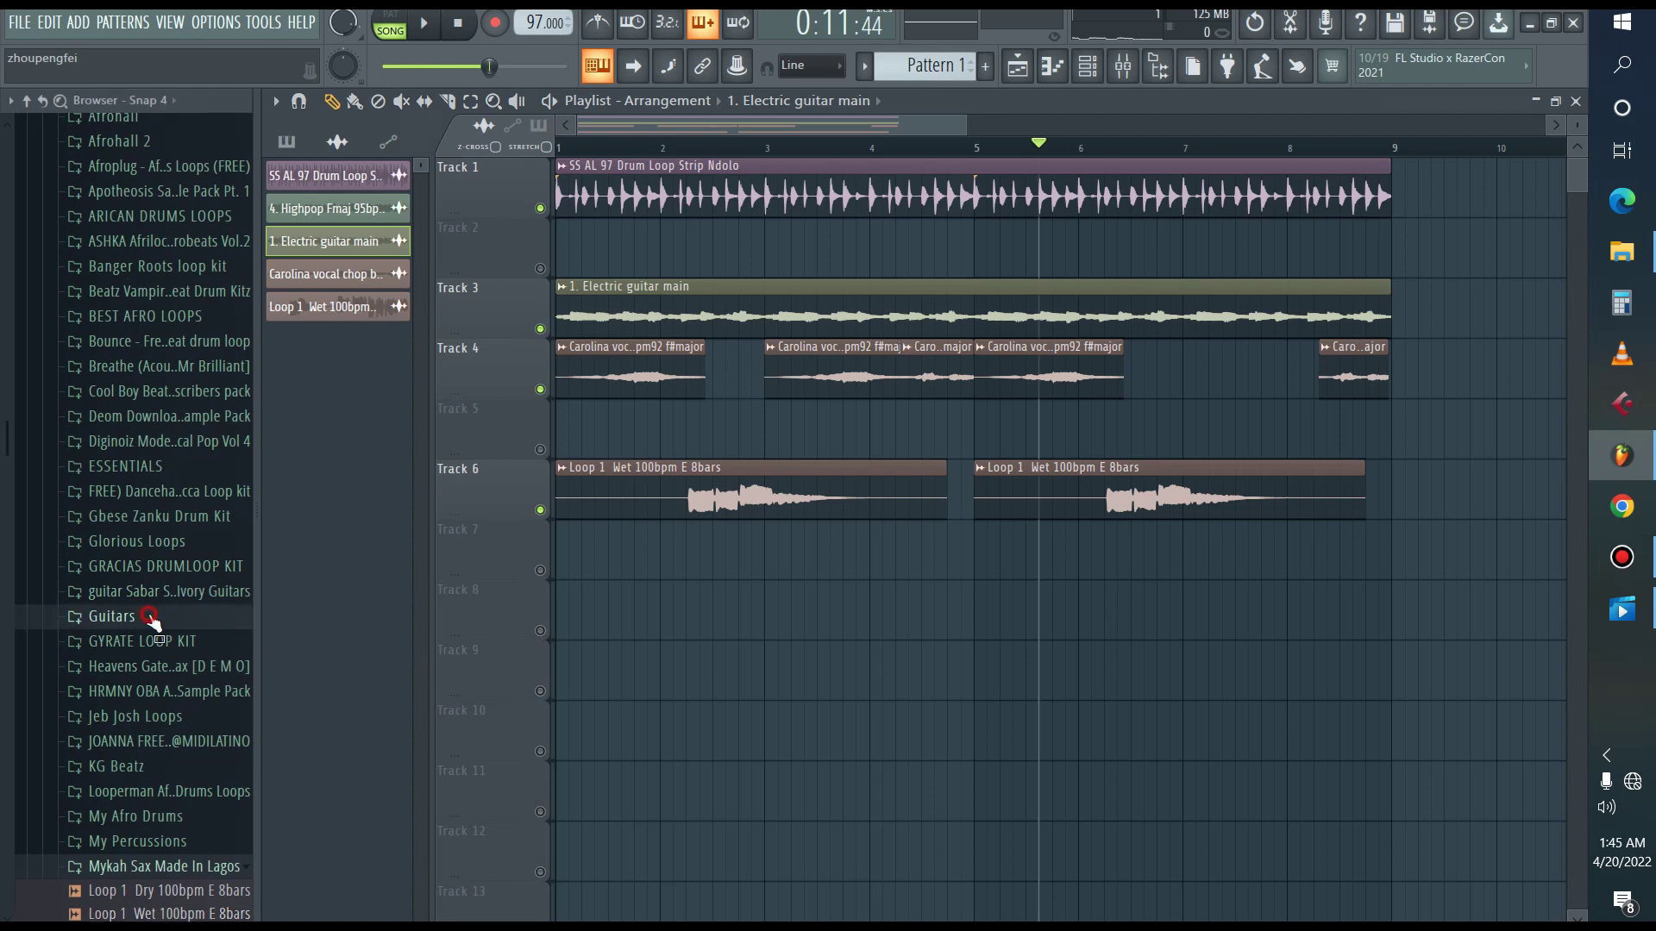
{"action": "left_click", "coordinate": [138, 623]}
{"action": "left_click", "coordinate": [150, 601]}
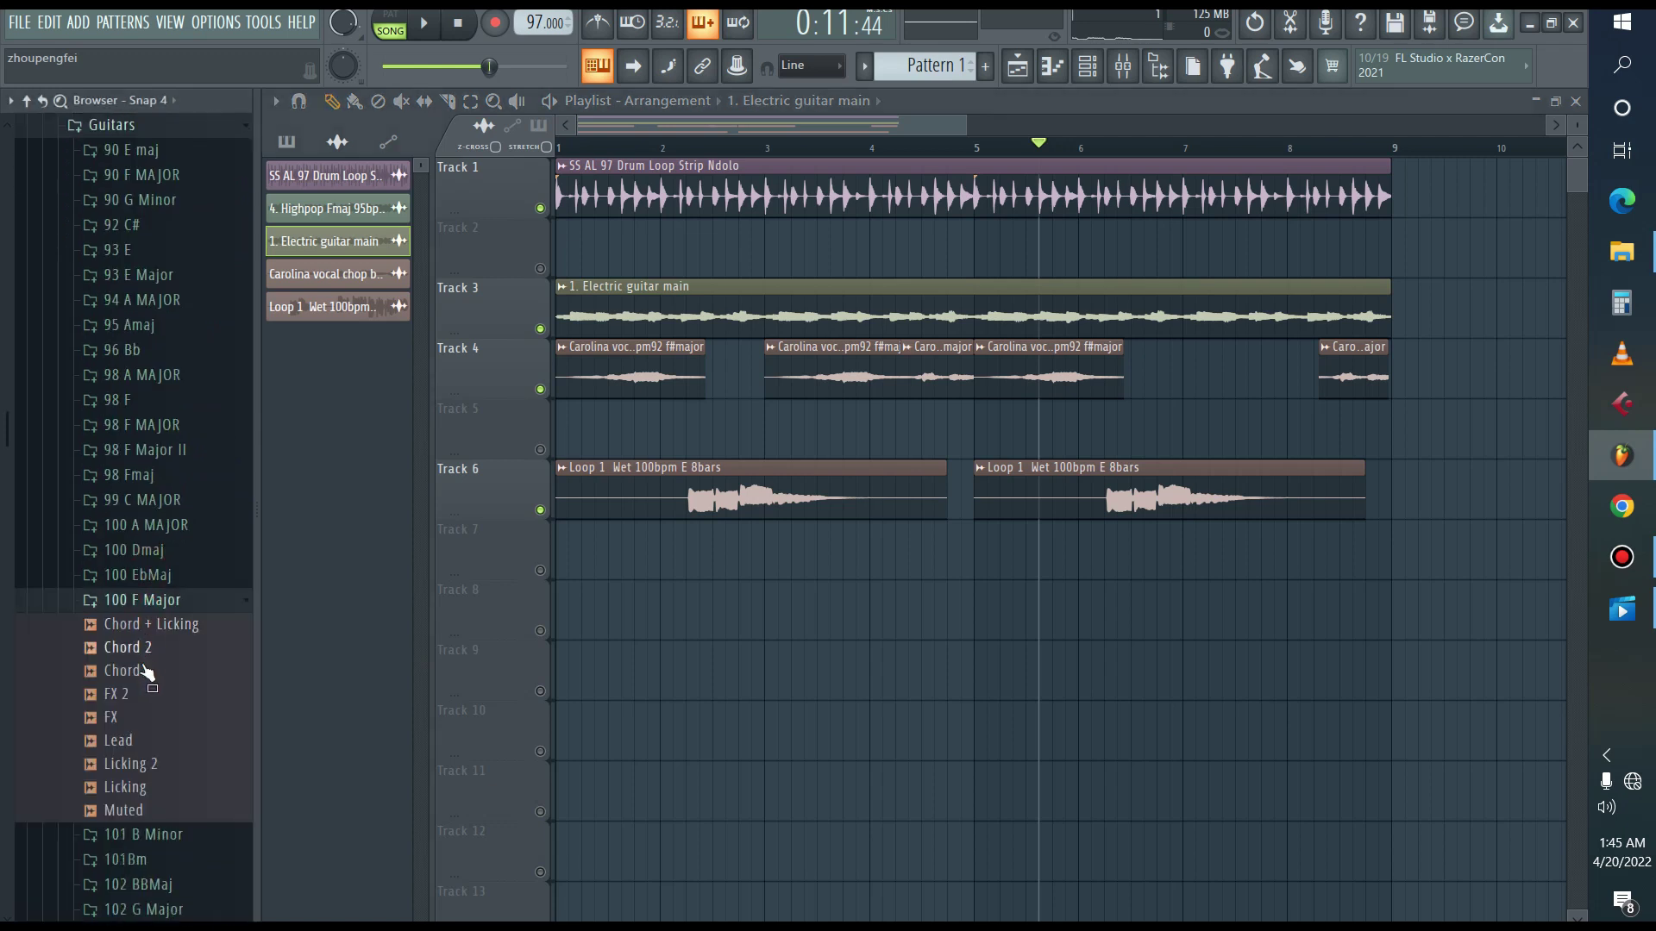
Add the Licking guitar loop at bar 5 on Track 8 with the track unmuted, raise its pitch and set Stretch mode.
{"action": "left_click_drag", "start_coordinate": [113, 757], "coordinate": [988, 601]}
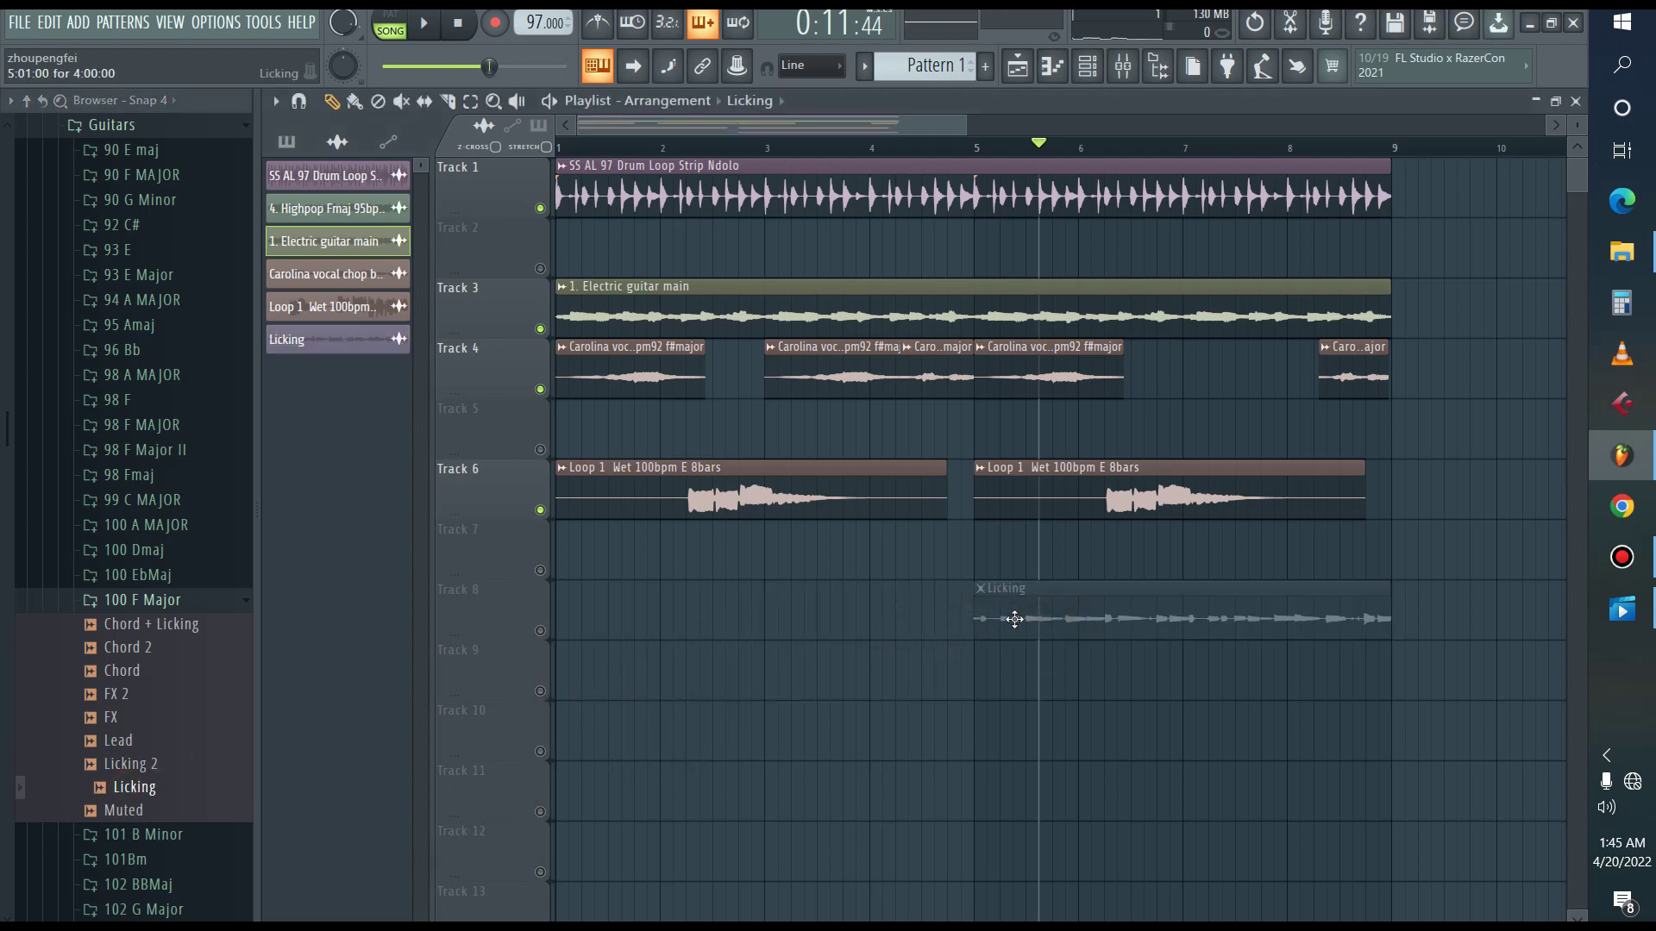
{"action": "left_click", "coordinate": [541, 632]}
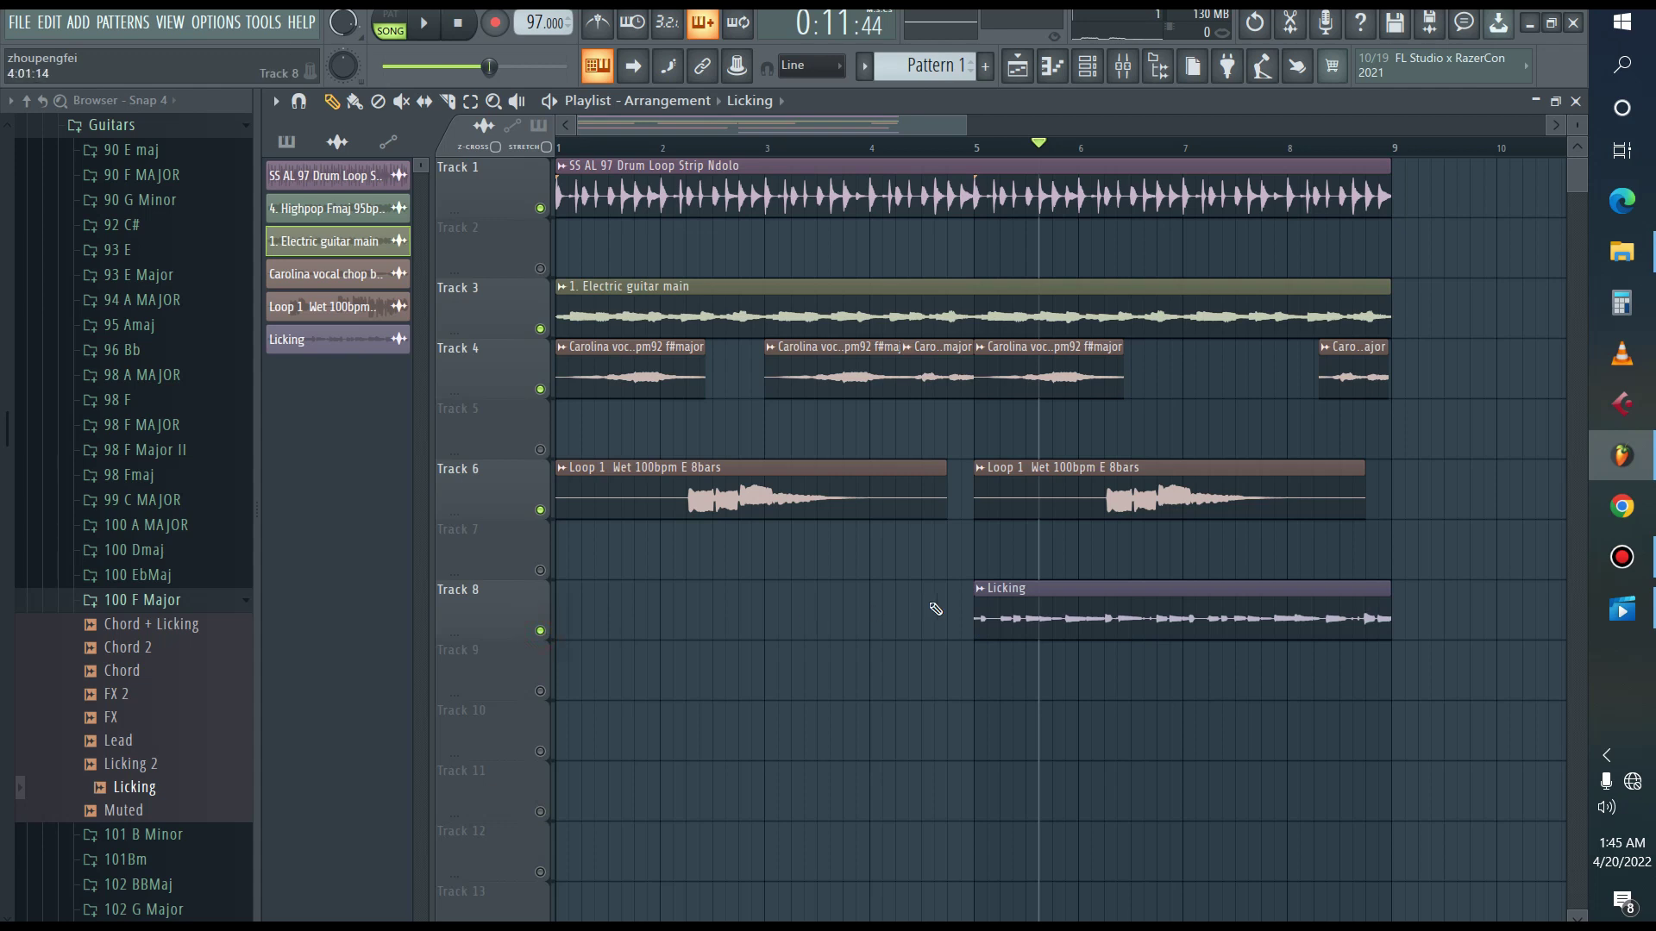
{"action": "double_click", "coordinate": [1029, 600]}
{"action": "left_click_drag", "start_coordinate": [759, 369], "coordinate": [652, 594]}
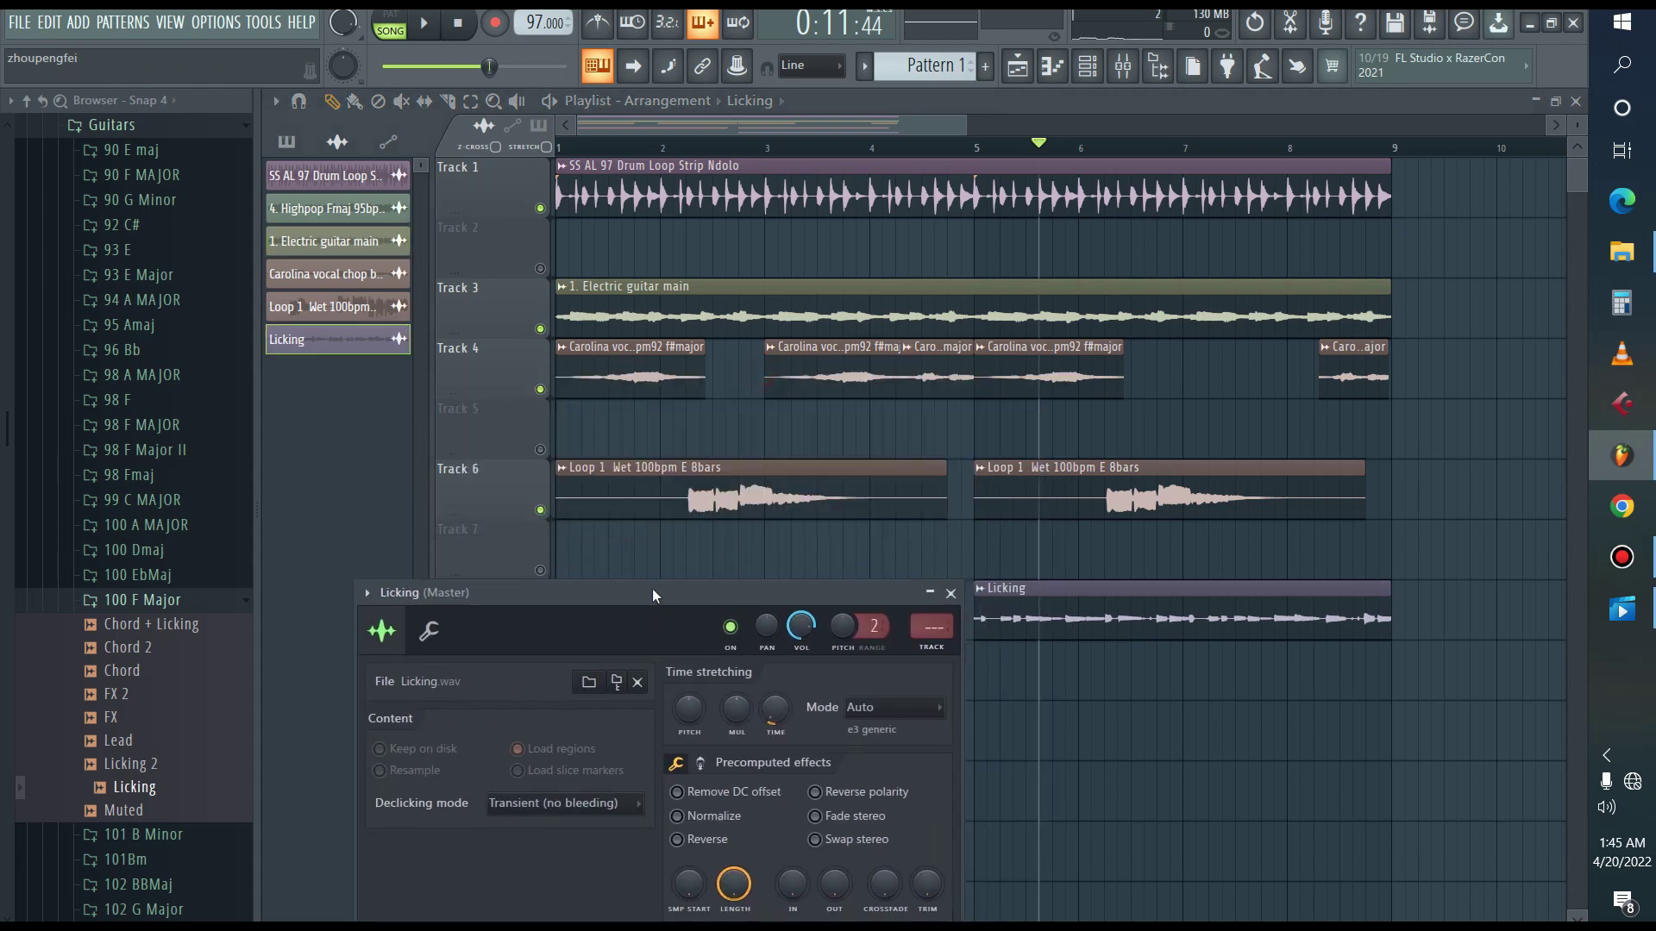
{"action": "left_click_drag", "start_coordinate": [690, 710], "coordinate": [689, 690]}
{"action": "left_click", "coordinate": [876, 709]}
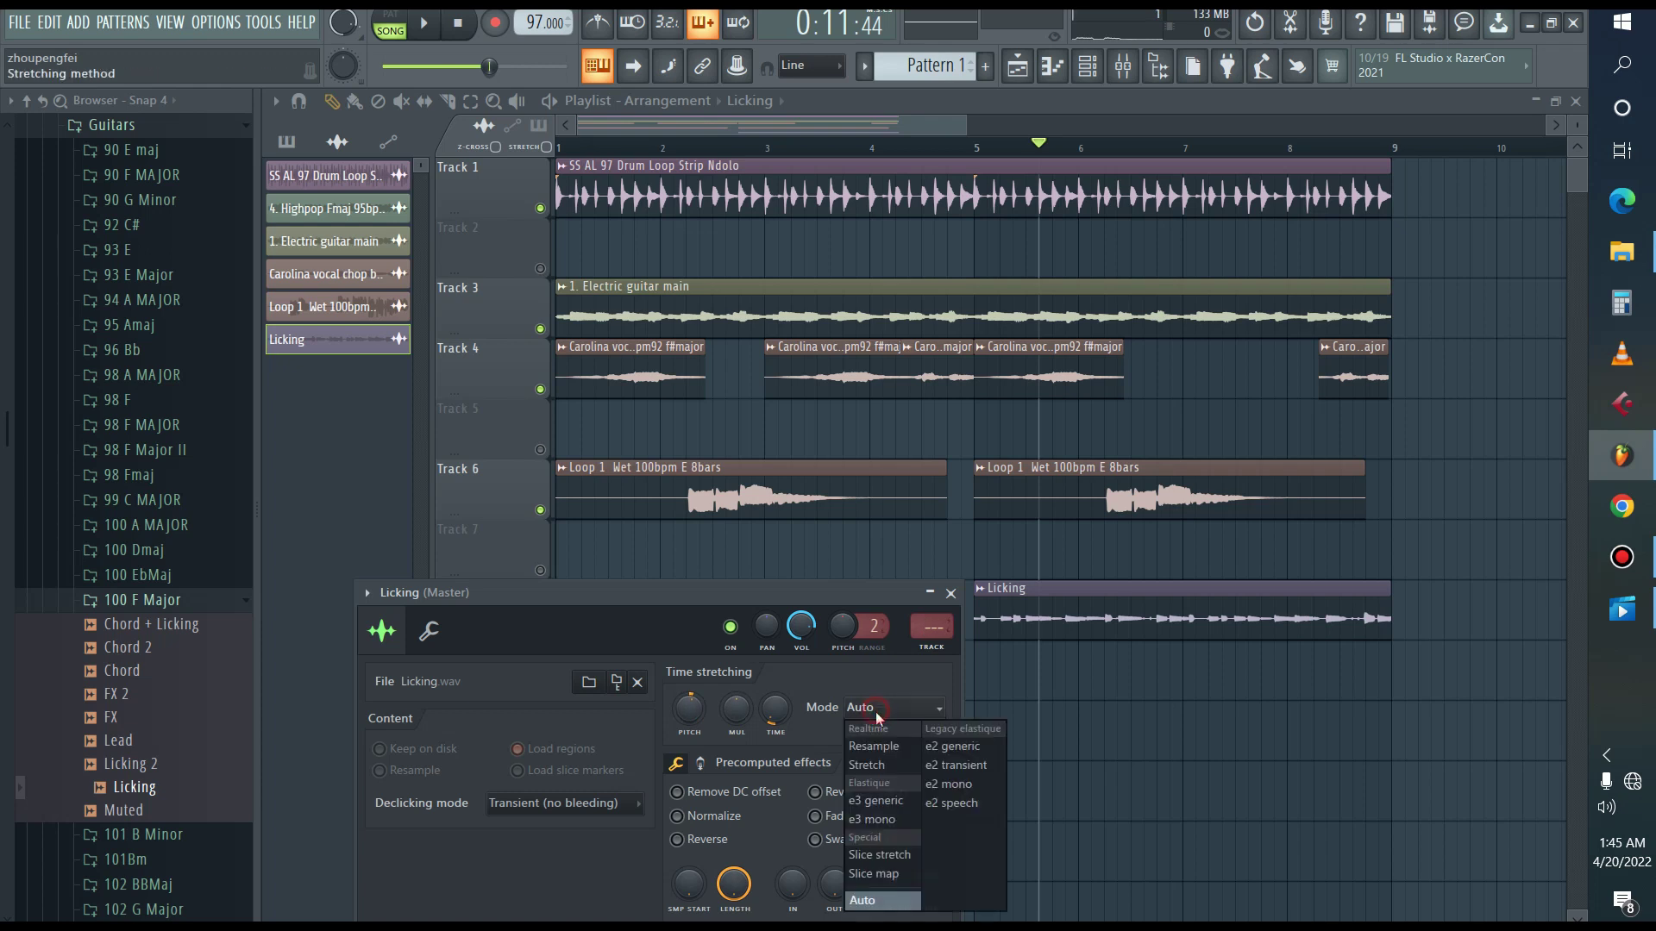
{"action": "left_click", "coordinate": [880, 764]}
{"action": "left_click", "coordinate": [951, 593]}
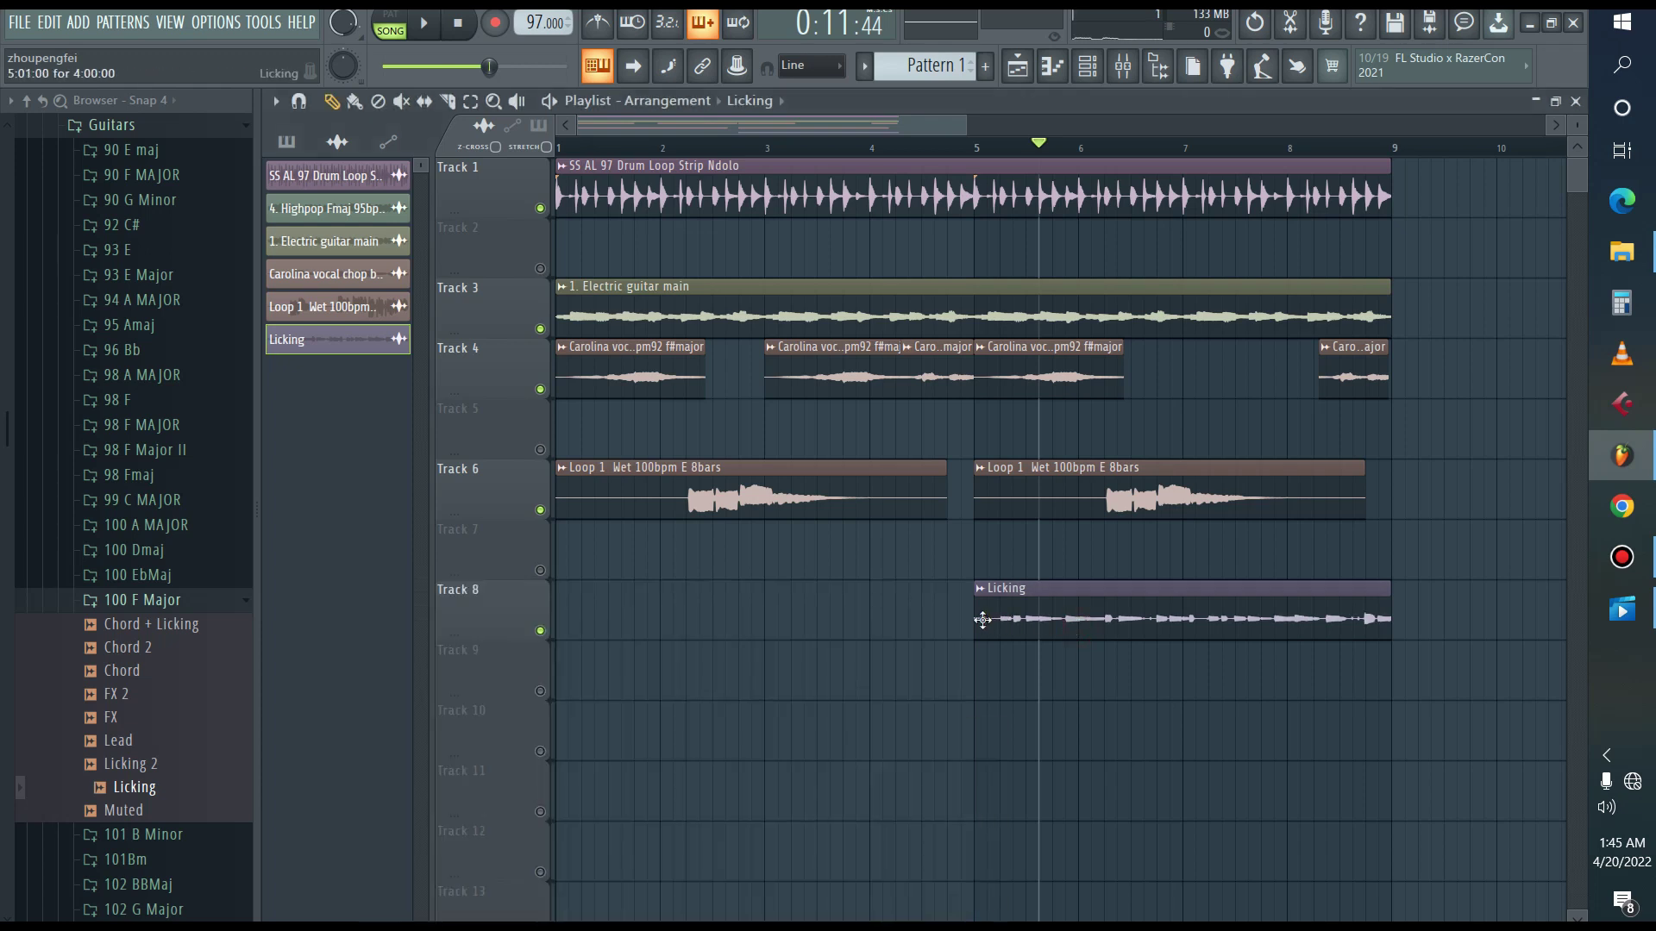
Trim the start of the Licking clip to the middle of bar 7 and play the arrangement from just before it.
{"action": "left_click_drag", "start_coordinate": [978, 619], "coordinate": [1223, 619]}
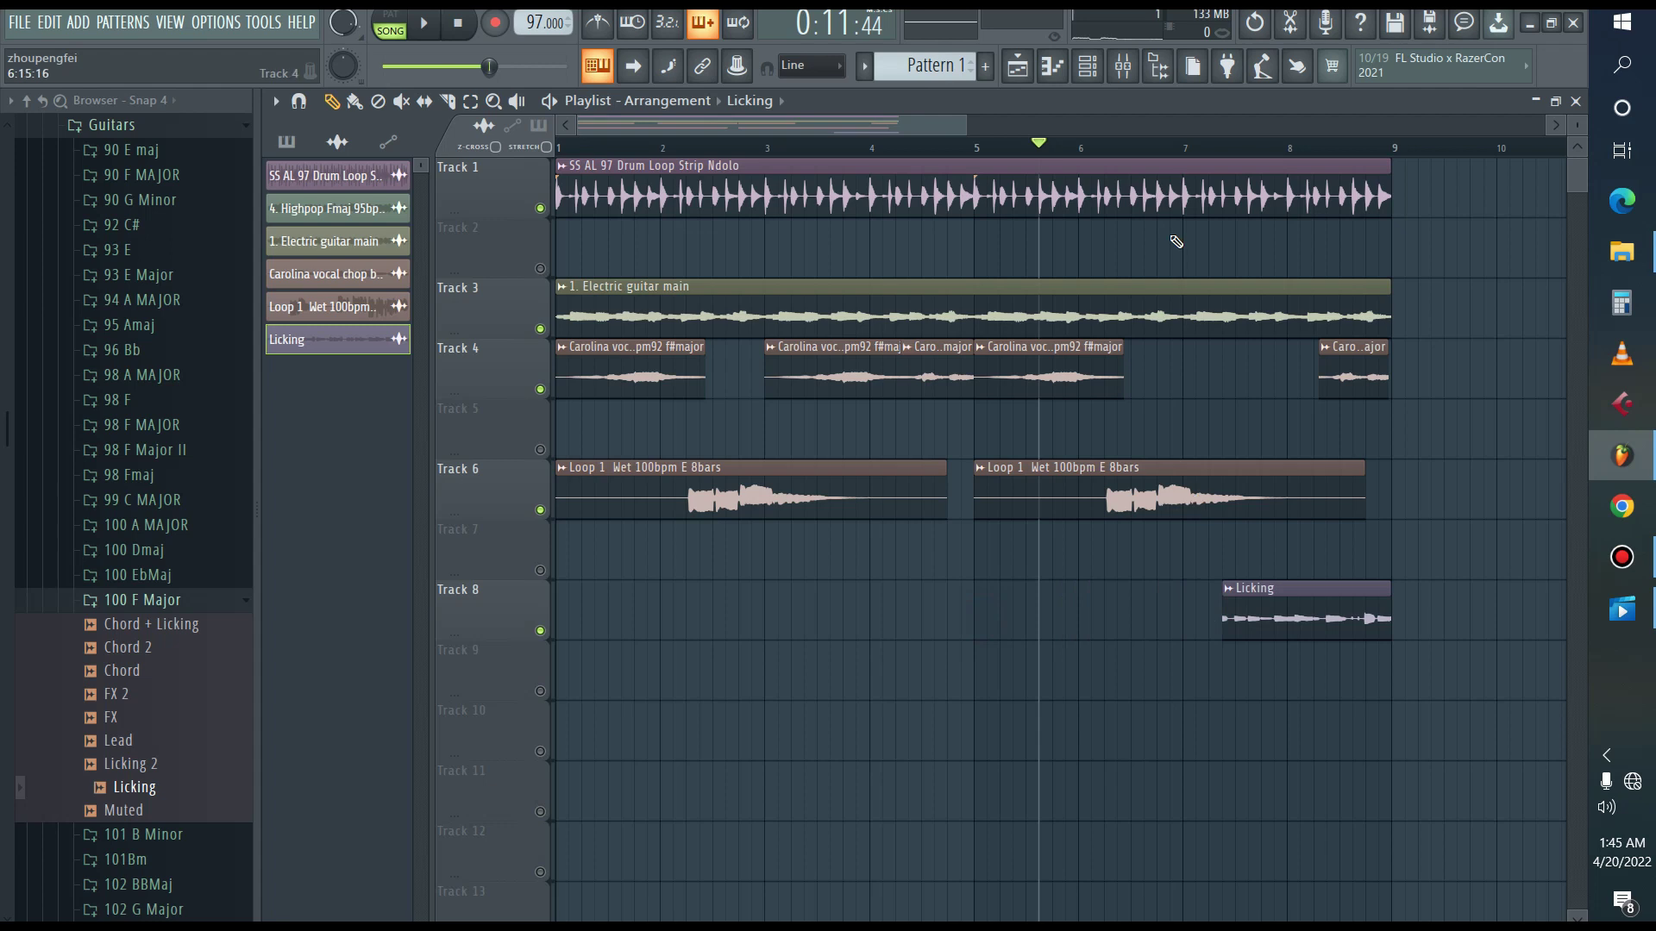
{"action": "left_click", "coordinate": [1157, 140]}
{"action": "key", "text": "space"}
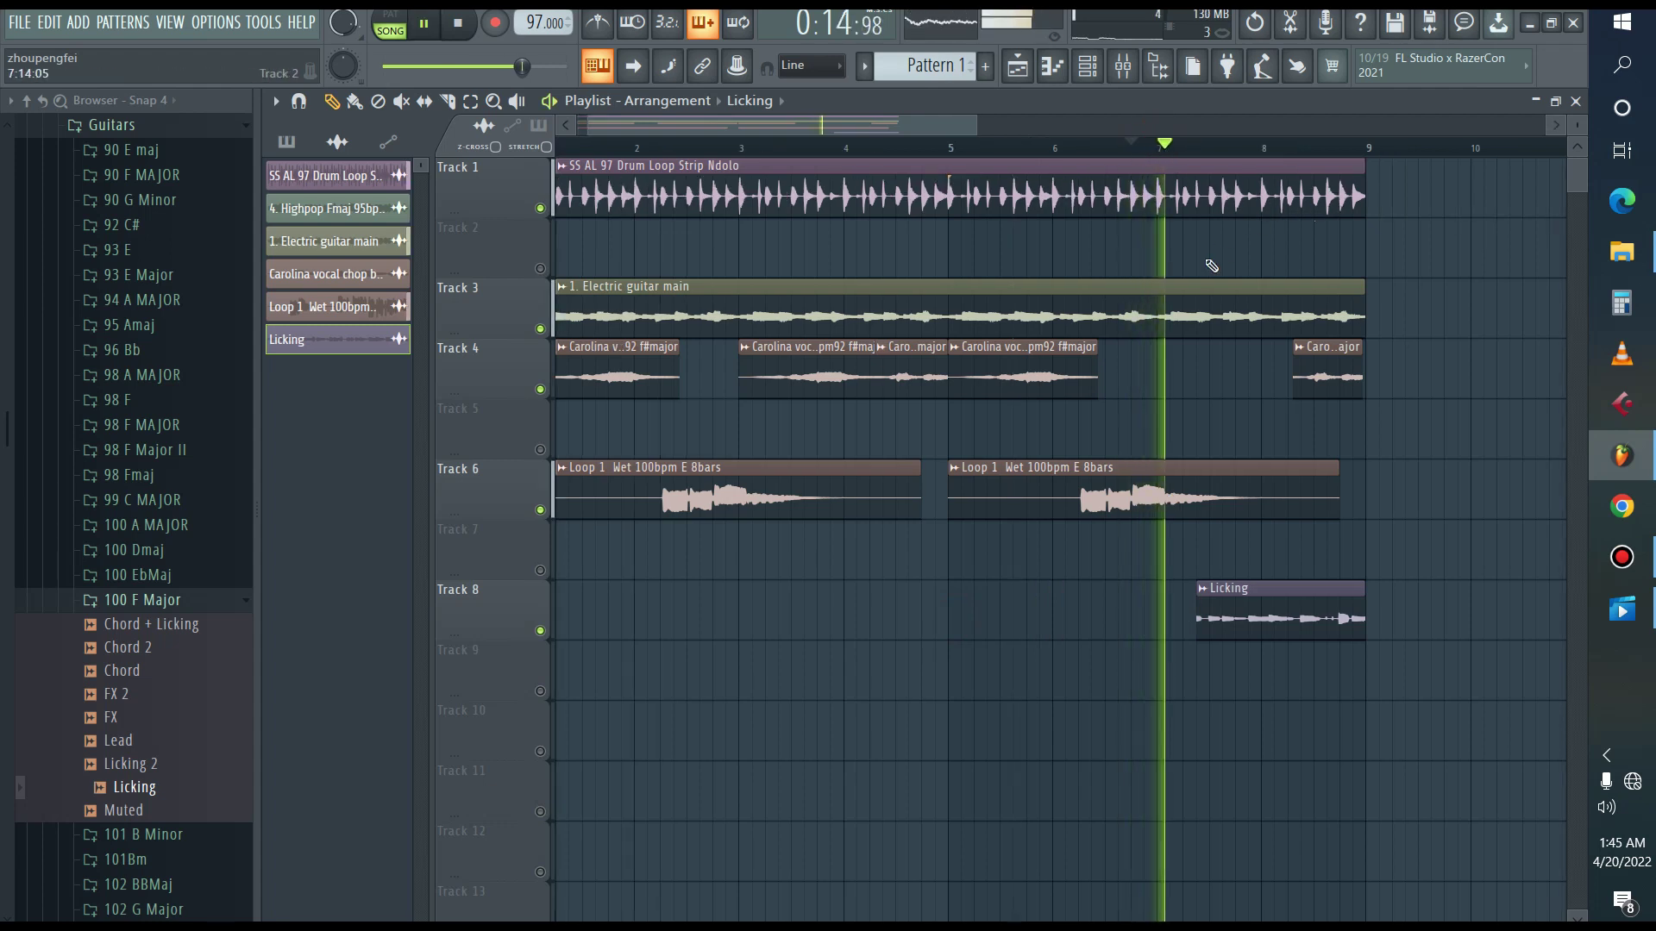
Delete the Licking clip from Track 8 and stop playback.
{"action": "double_click", "coordinate": [1258, 608]}
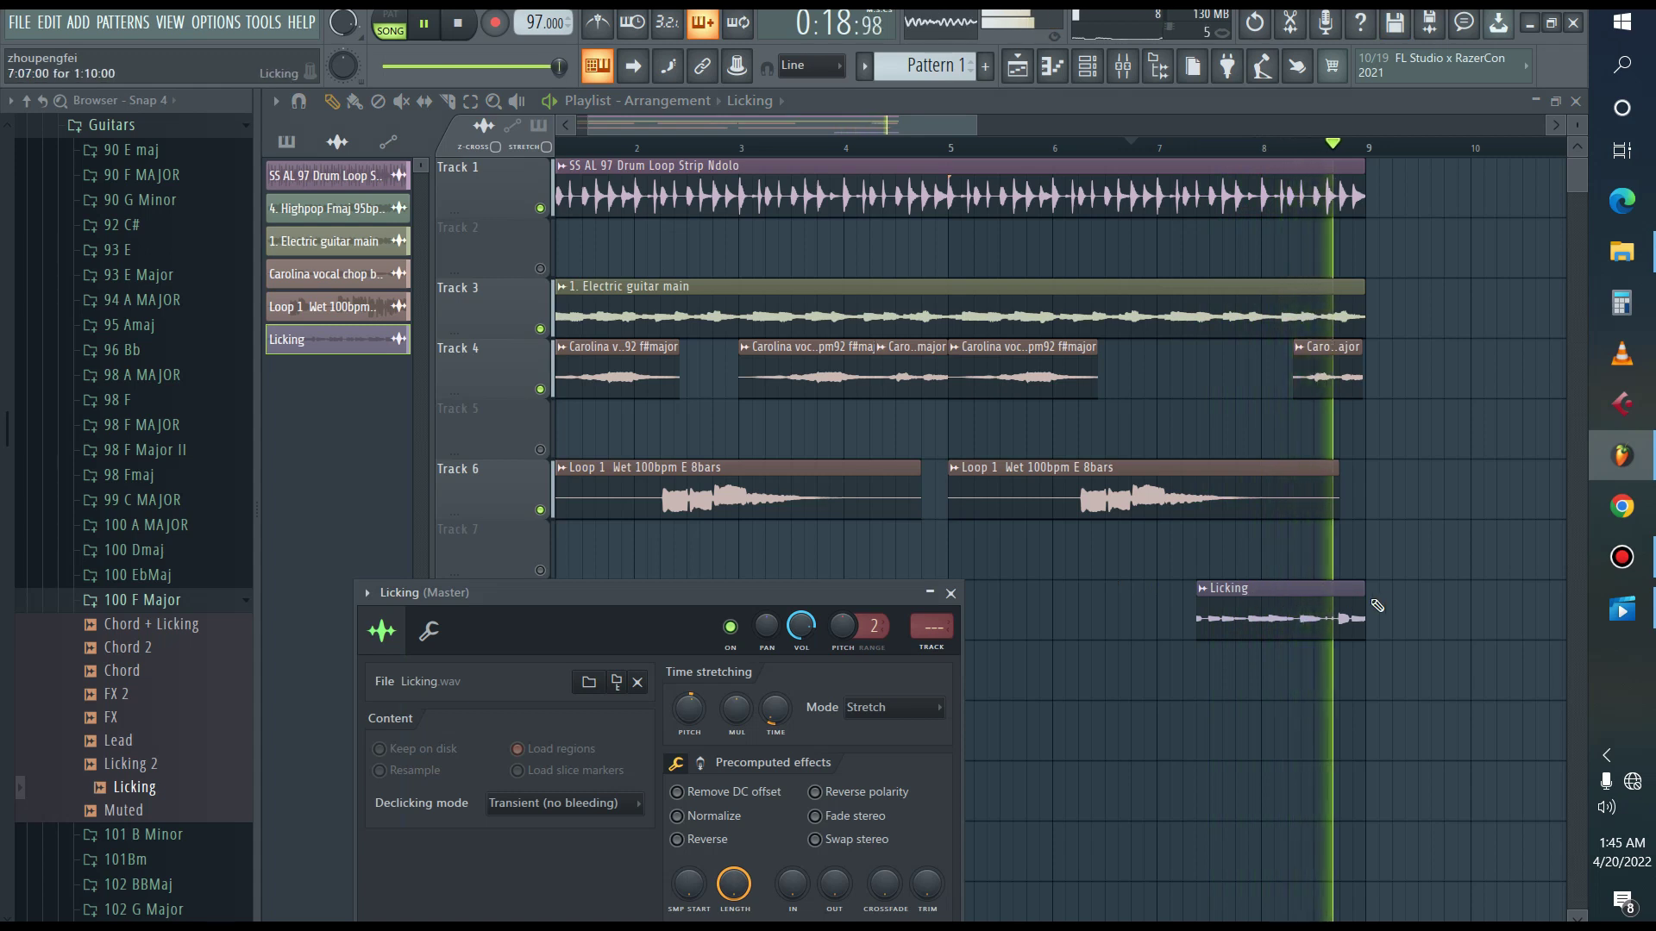
{"action": "right_click", "coordinate": [1320, 614]}
{"action": "key", "text": "space"}
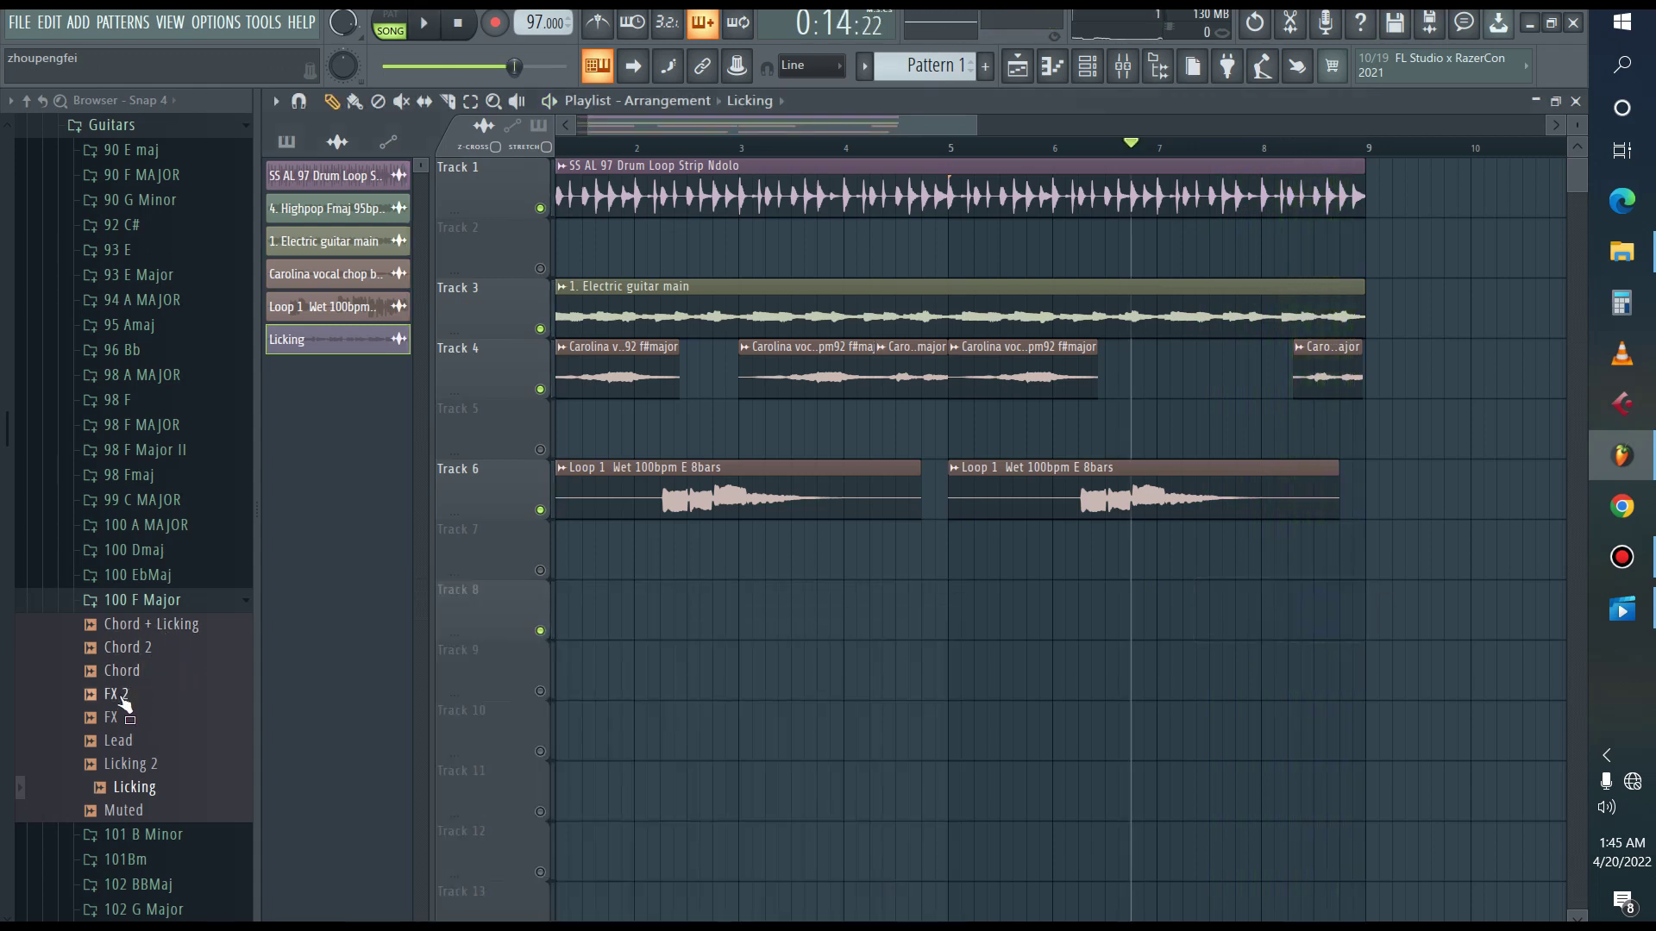
Preview FX 2 and add the lICKING loop from the 98 F Major II folder at bar 1 on Track 7 with the track unmuted.
{"action": "left_click_drag", "start_coordinate": [117, 727], "coordinate": [166, 702]}
{"action": "left_click", "coordinate": [165, 697]}
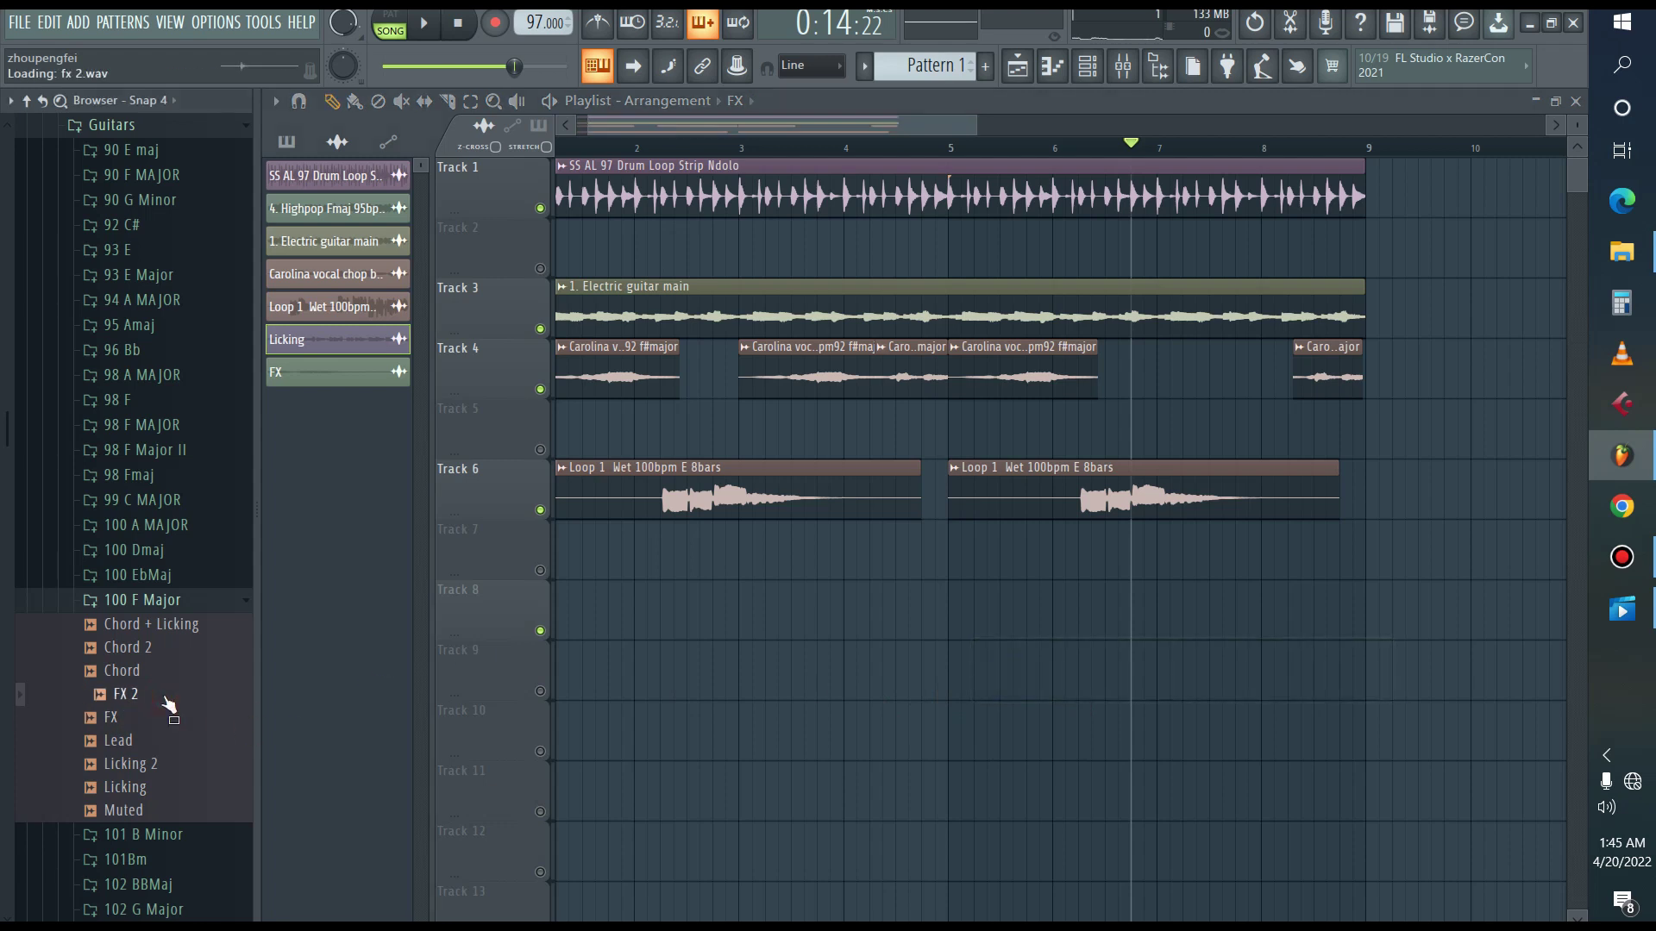
{"action": "left_click", "coordinate": [166, 450]}
{"action": "left_click", "coordinate": [160, 499]}
{"action": "left_click_drag", "start_coordinate": [163, 505], "coordinate": [737, 566]}
{"action": "left_click_drag", "start_coordinate": [550, 580], "coordinate": [541, 572]}
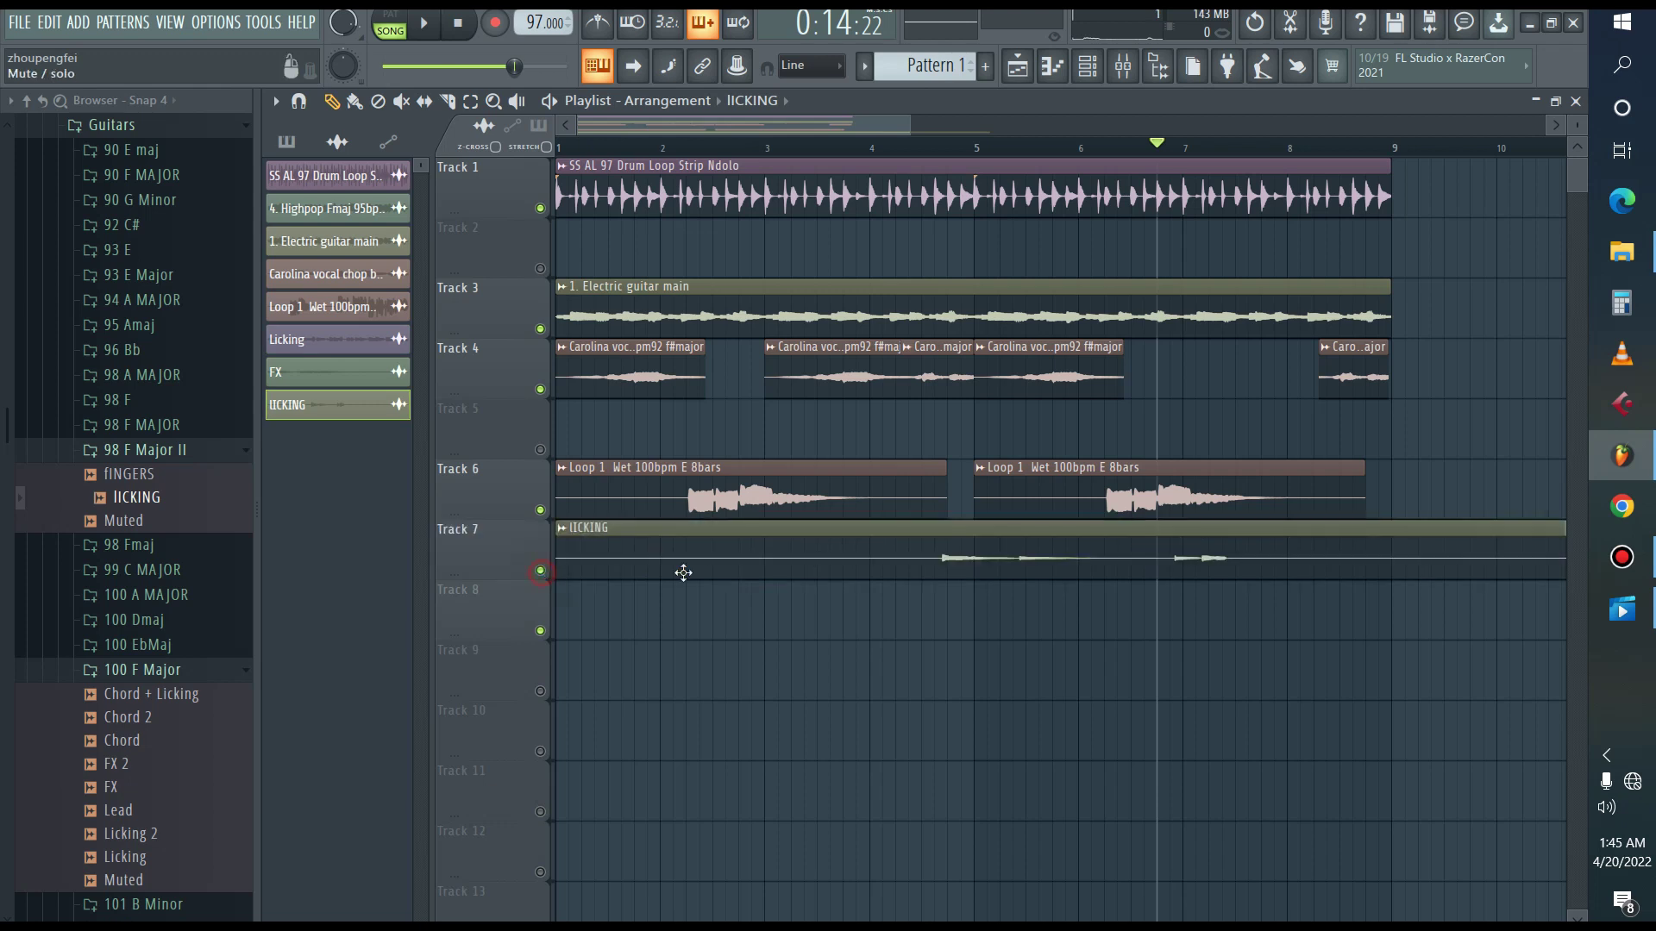
Raise the lICKING loop's pitch, set its time-stretching mode to Stretch and play the arrangement to check it.
{"action": "double_click", "coordinate": [796, 565]}
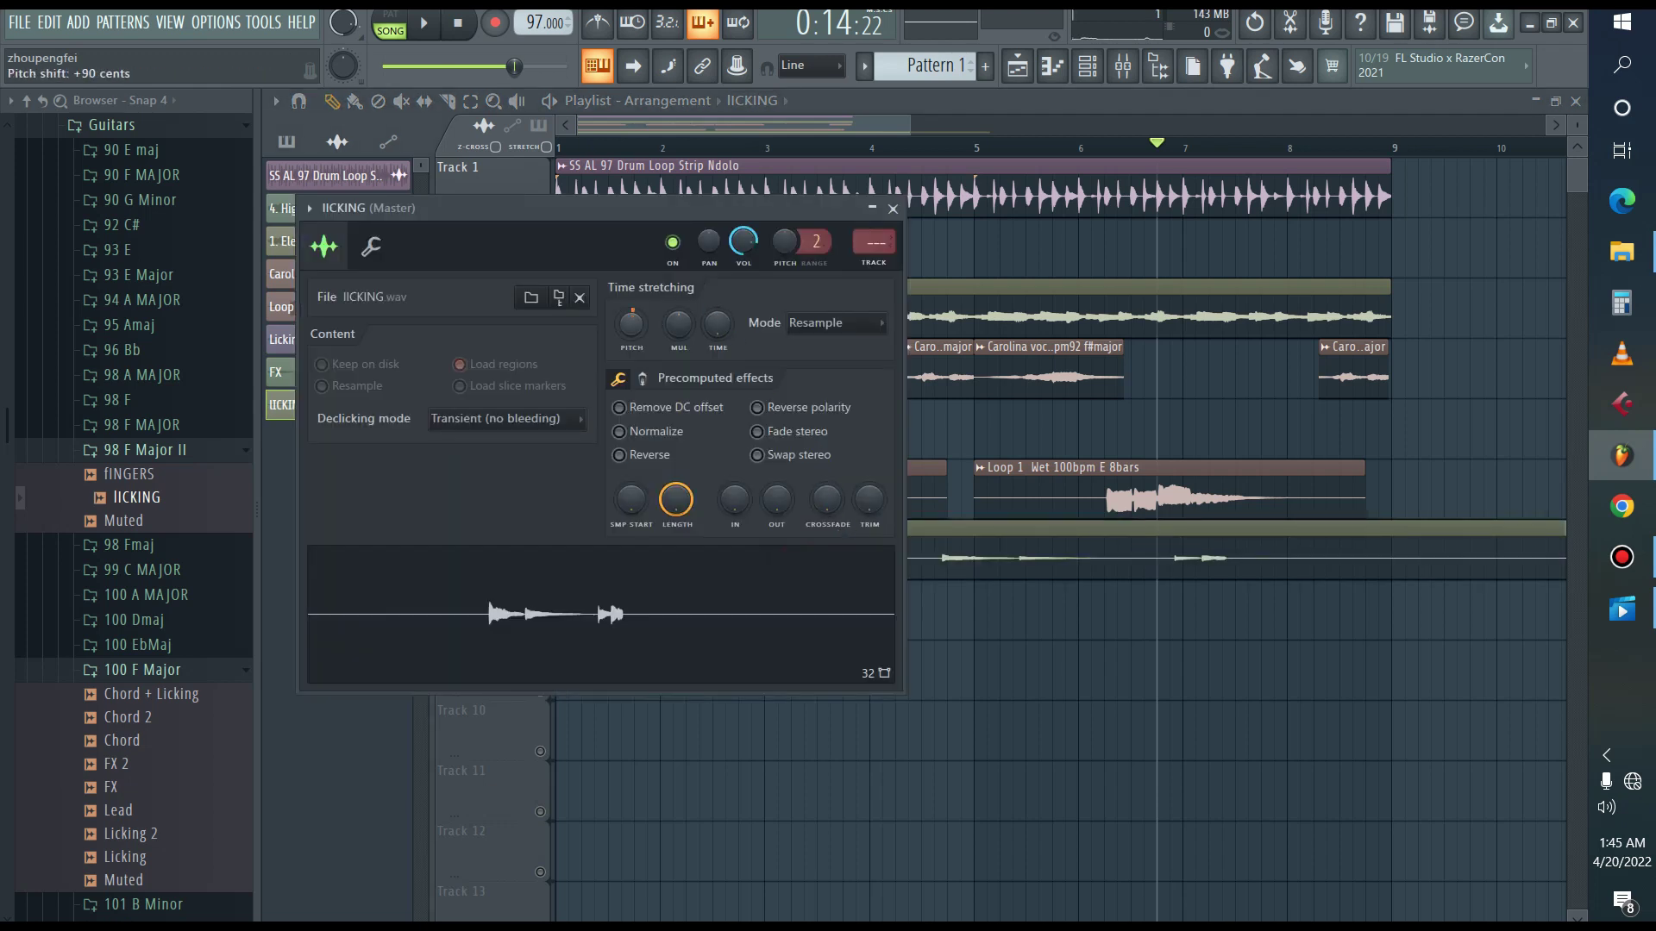
{"action": "left_click", "coordinate": [807, 319]}
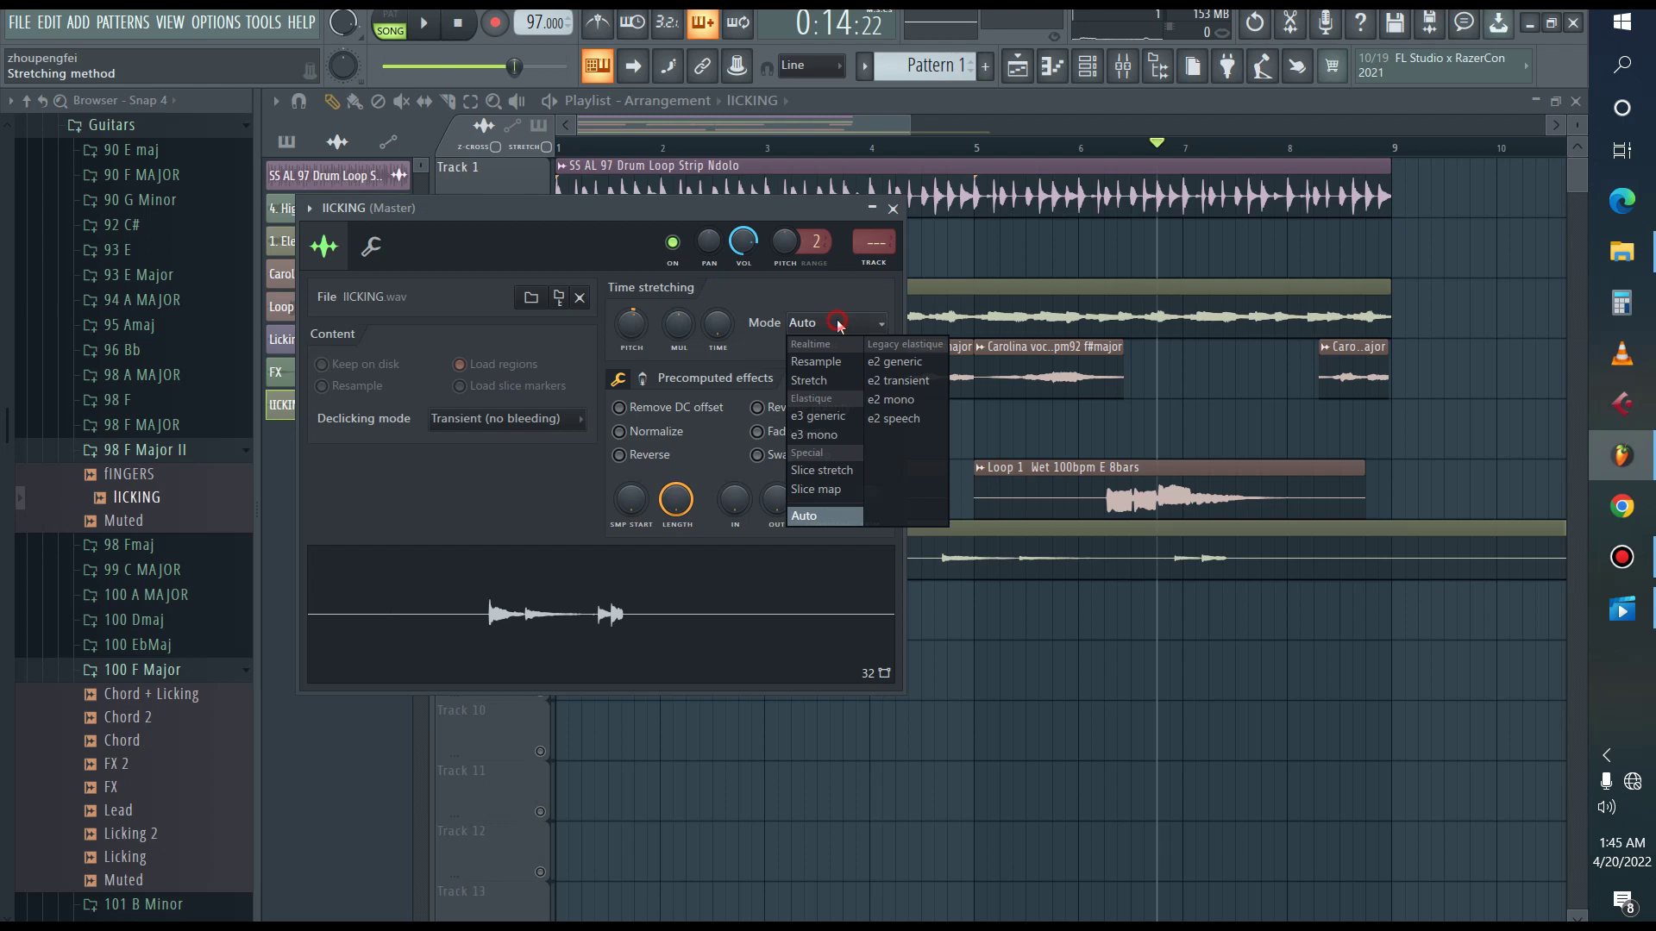
{"action": "left_click", "coordinate": [829, 380]}
{"action": "left_click", "coordinate": [893, 209]}
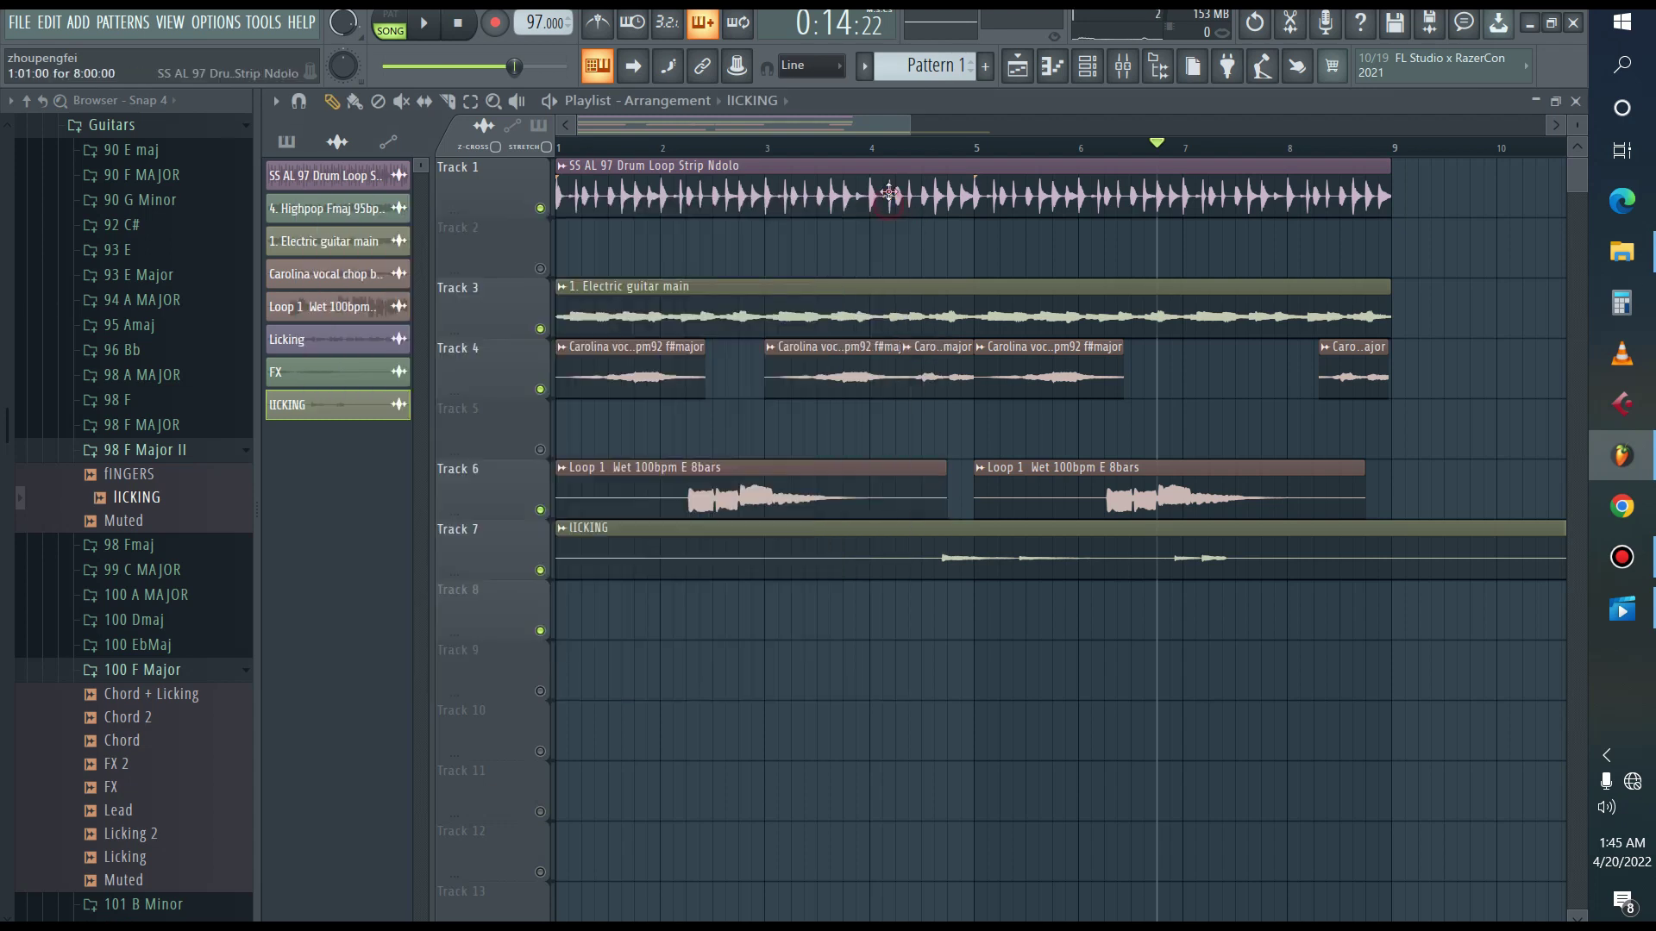
{"action": "key", "text": "space"}
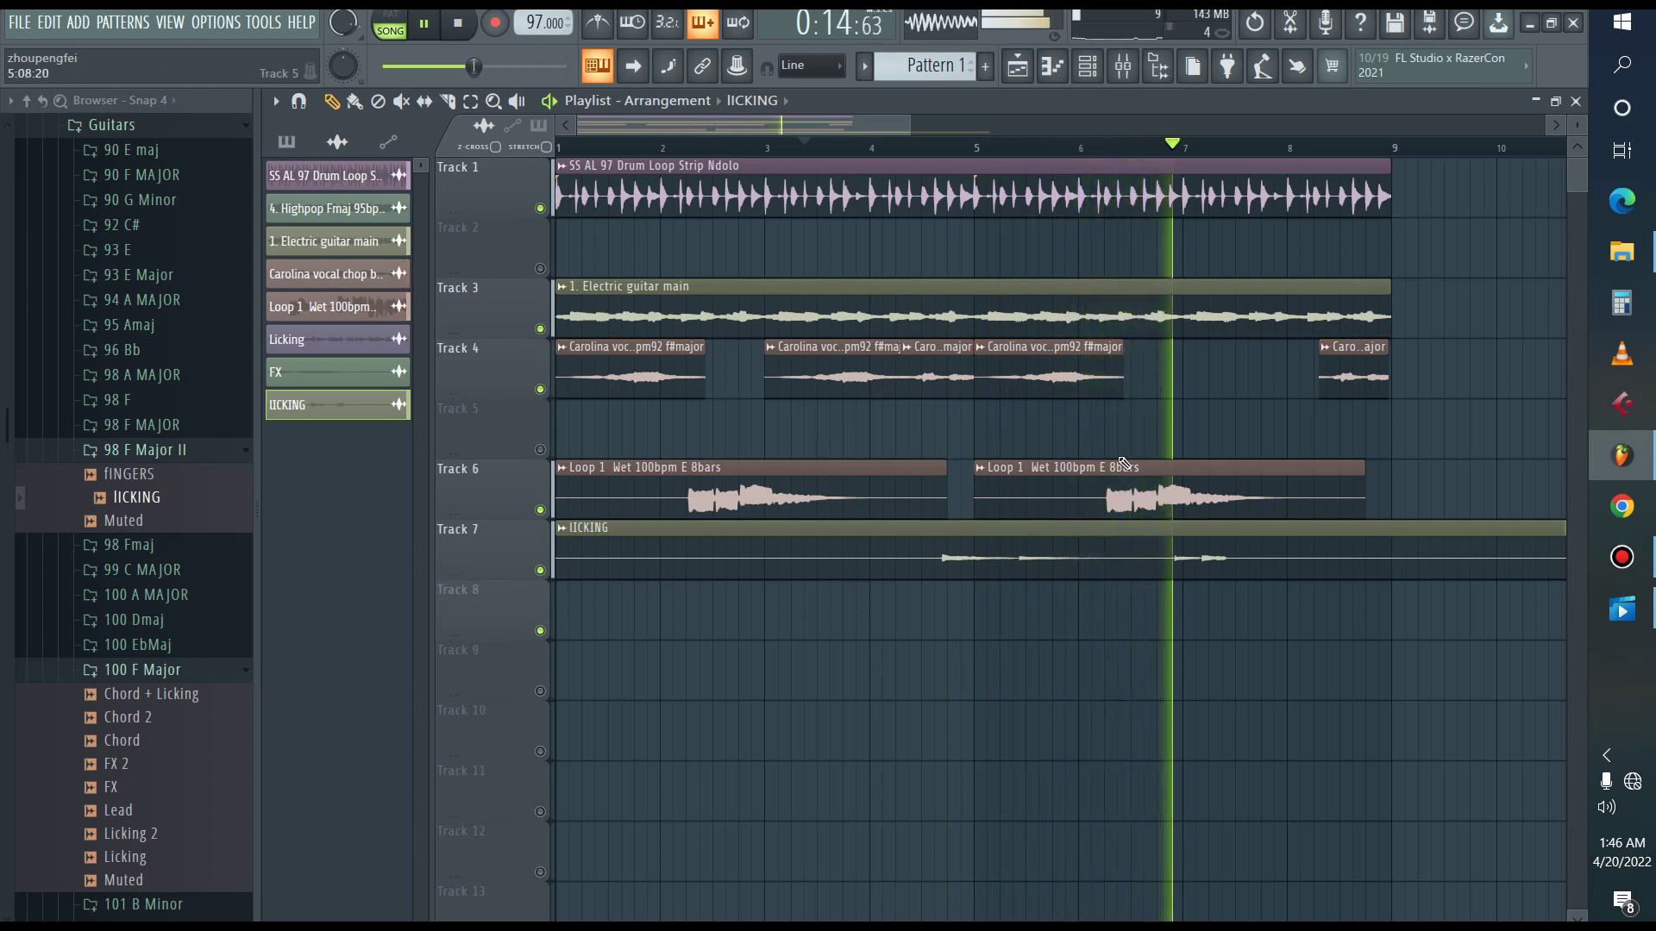
{"action": "key", "text": "space"}
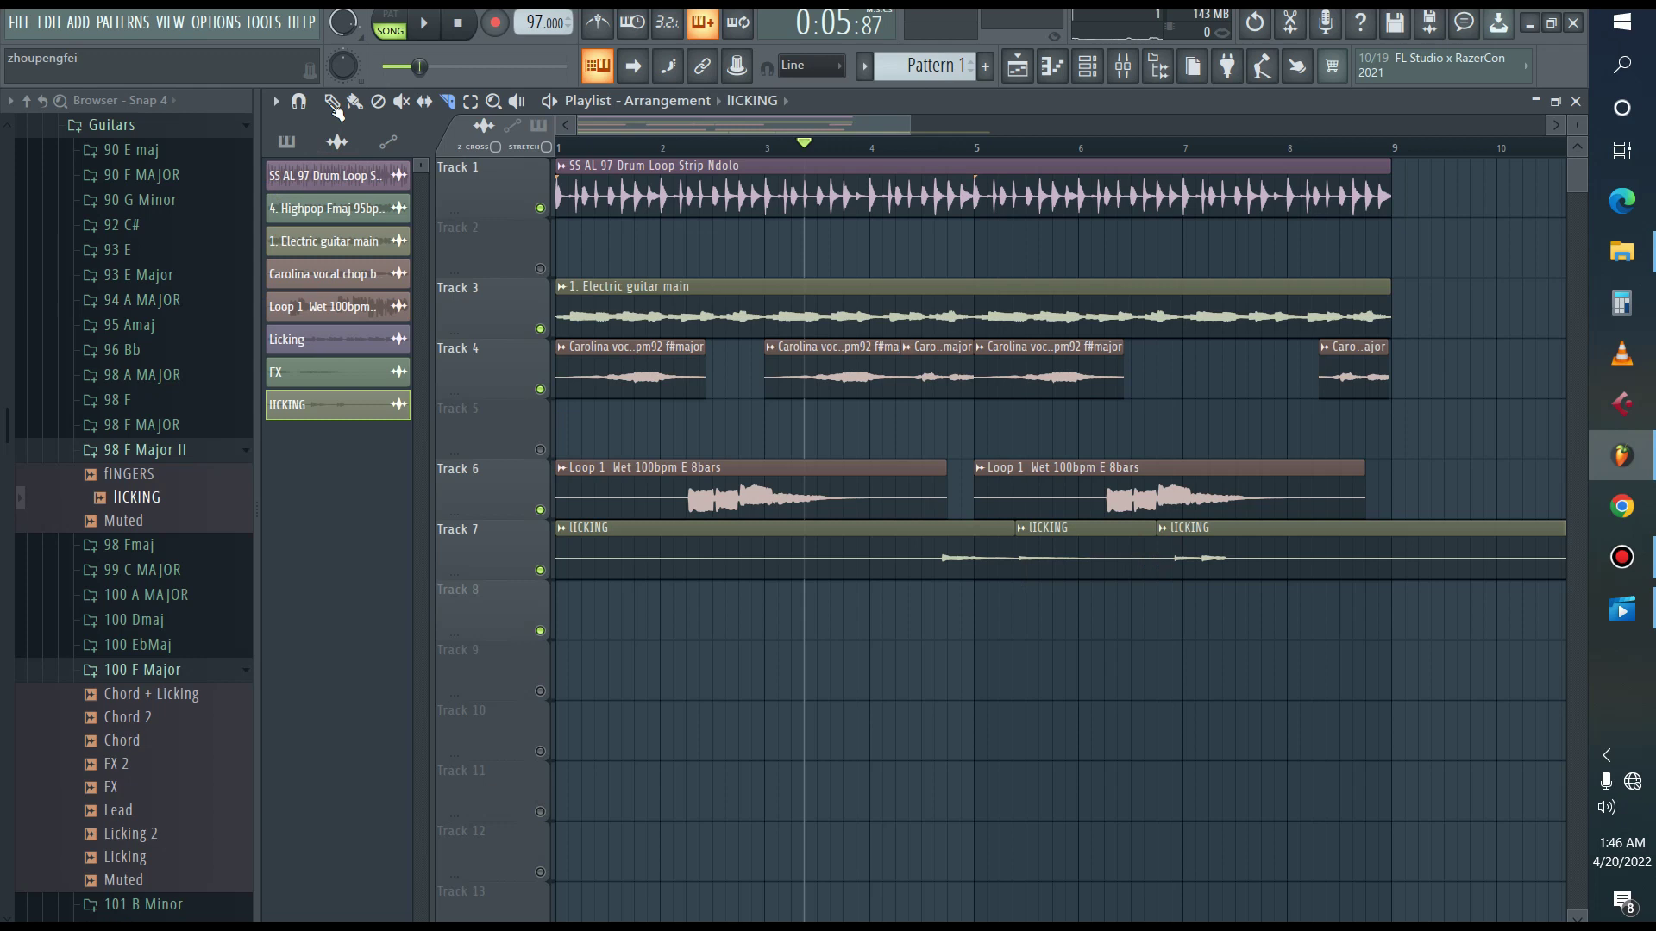
Reduce the sliced lICKING clip on Track 7 to its middle piece and trim its start to about 5:06.
{"action": "right_click", "coordinate": [766, 563]}
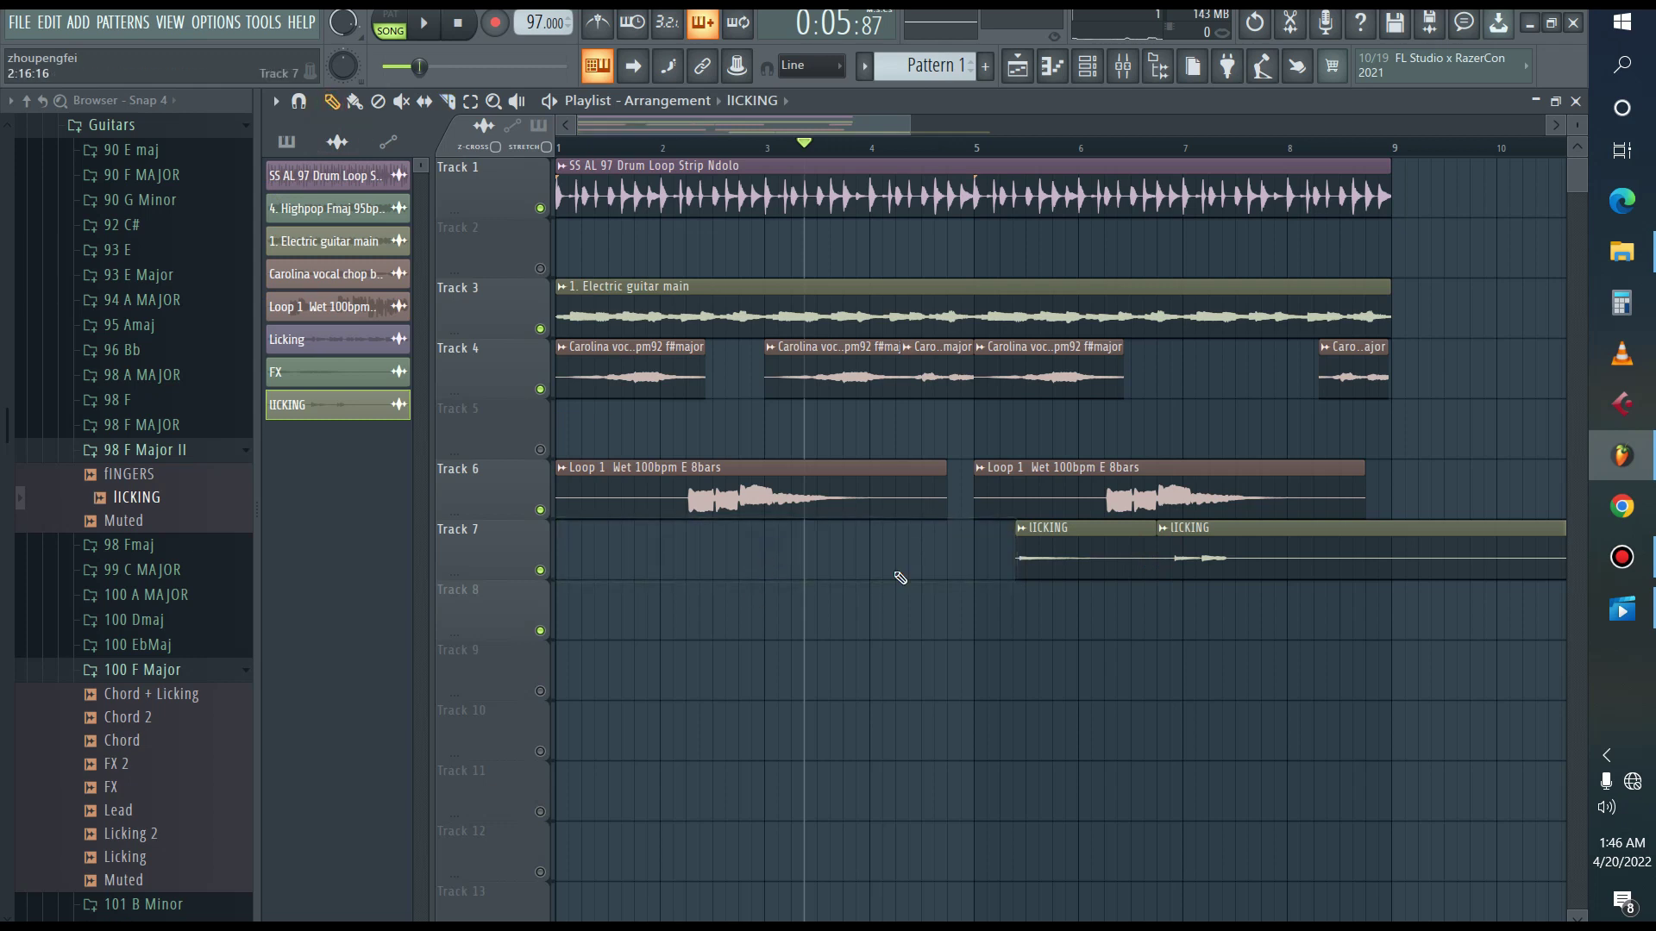
{"action": "right_click", "coordinate": [1205, 562]}
{"action": "left_click_drag", "start_coordinate": [1016, 549], "coordinate": [962, 549]}
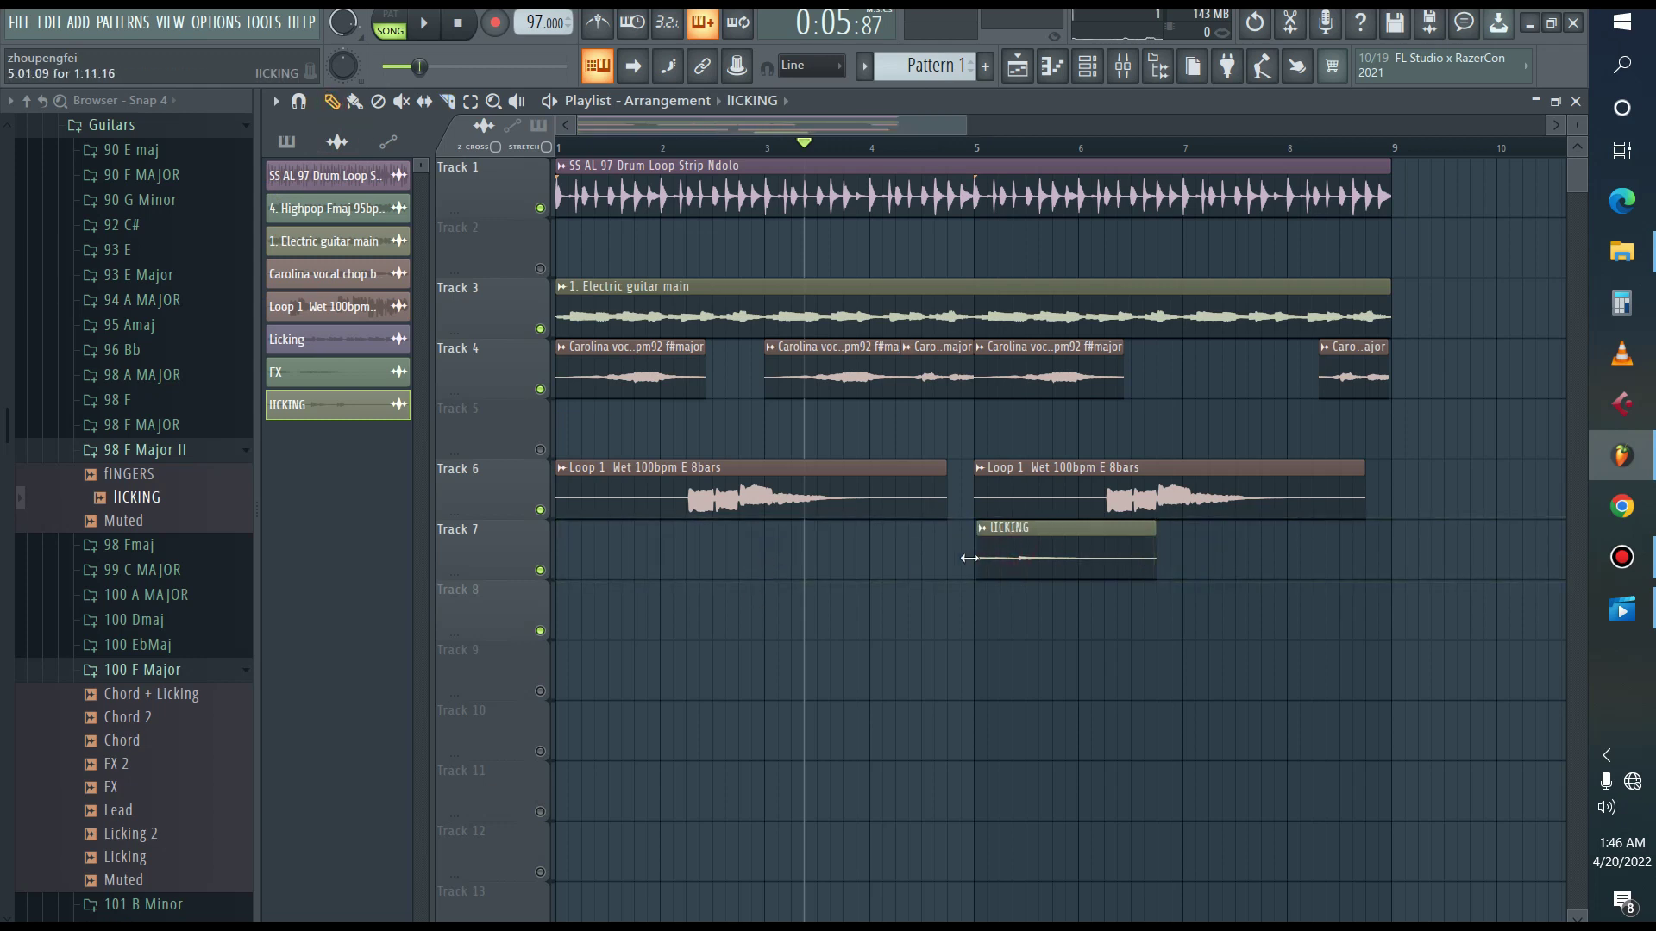
{"action": "left_click", "coordinate": [447, 101]}
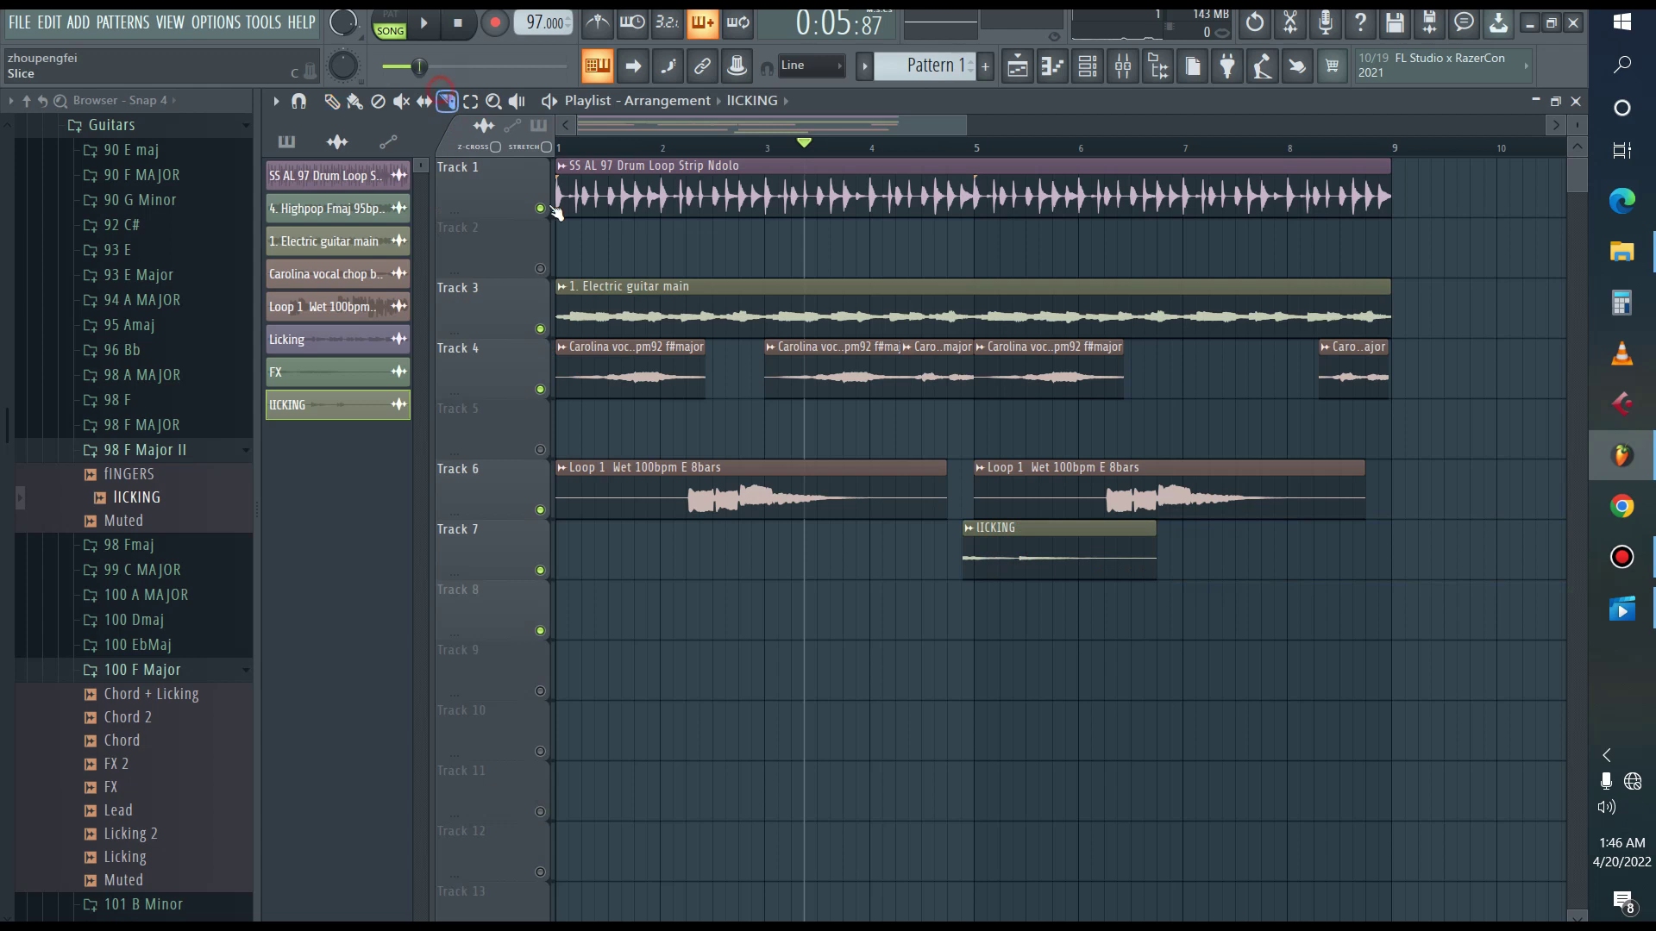
{"action": "key", "text": "space"}
{"action": "left_click_drag", "start_coordinate": [969, 529], "coordinate": [976, 562]}
{"action": "left_click", "coordinate": [332, 101]}
{"action": "right_click", "coordinate": [970, 552]}
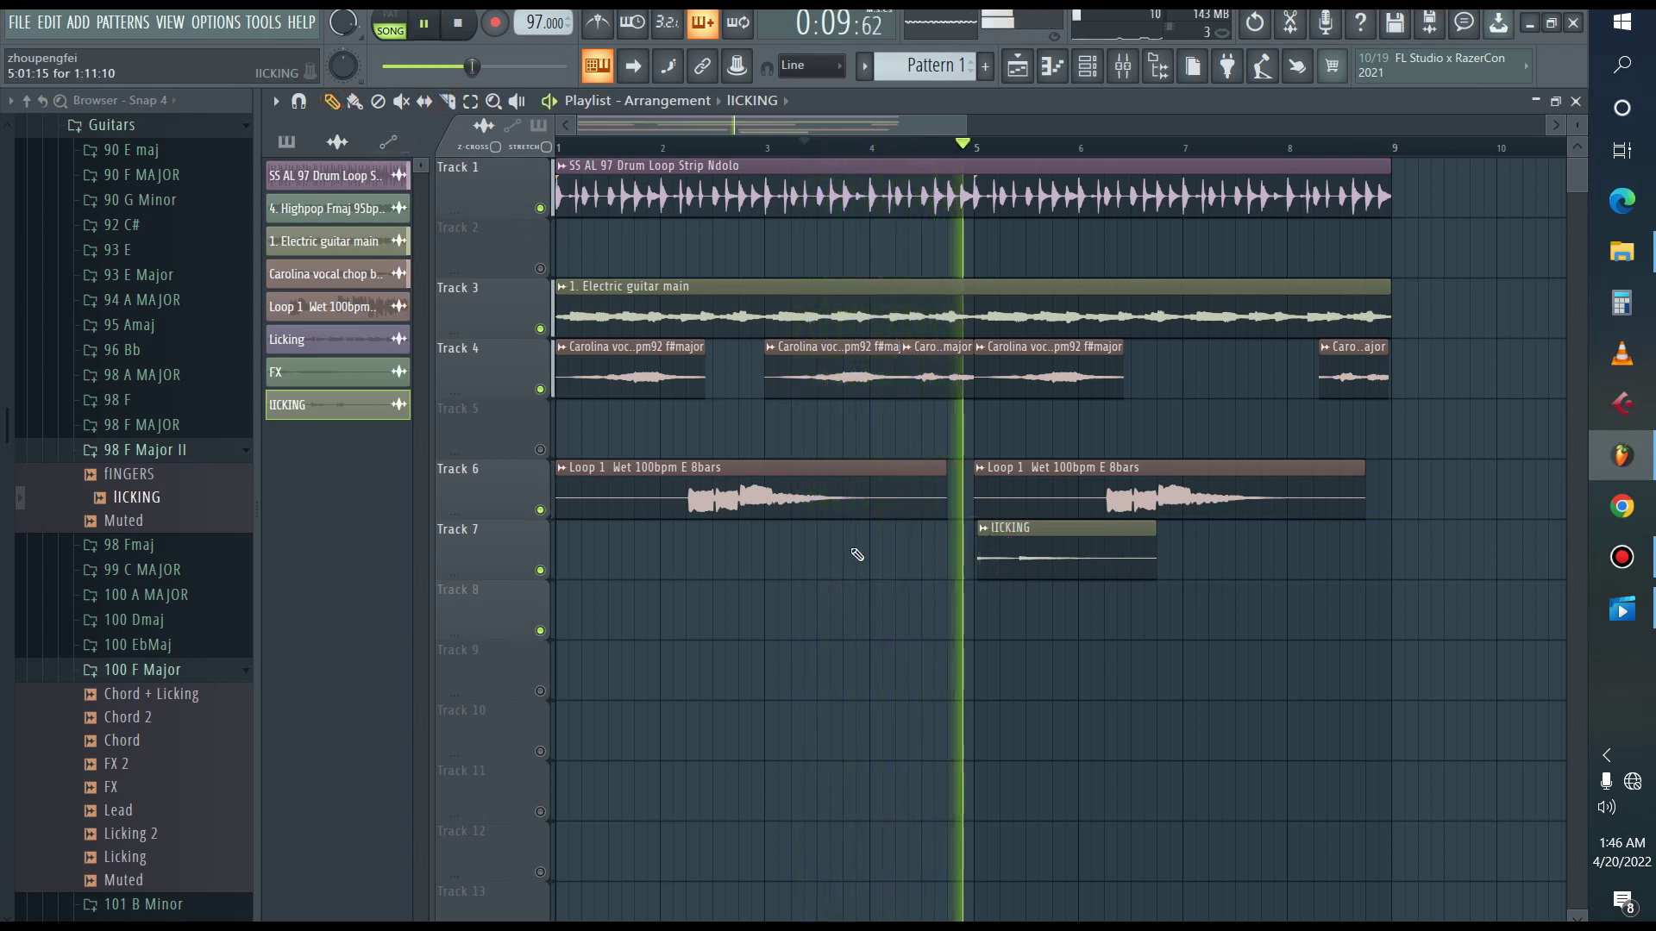
{"action": "left_click_drag", "start_coordinate": [975, 559], "coordinate": [1013, 561]}
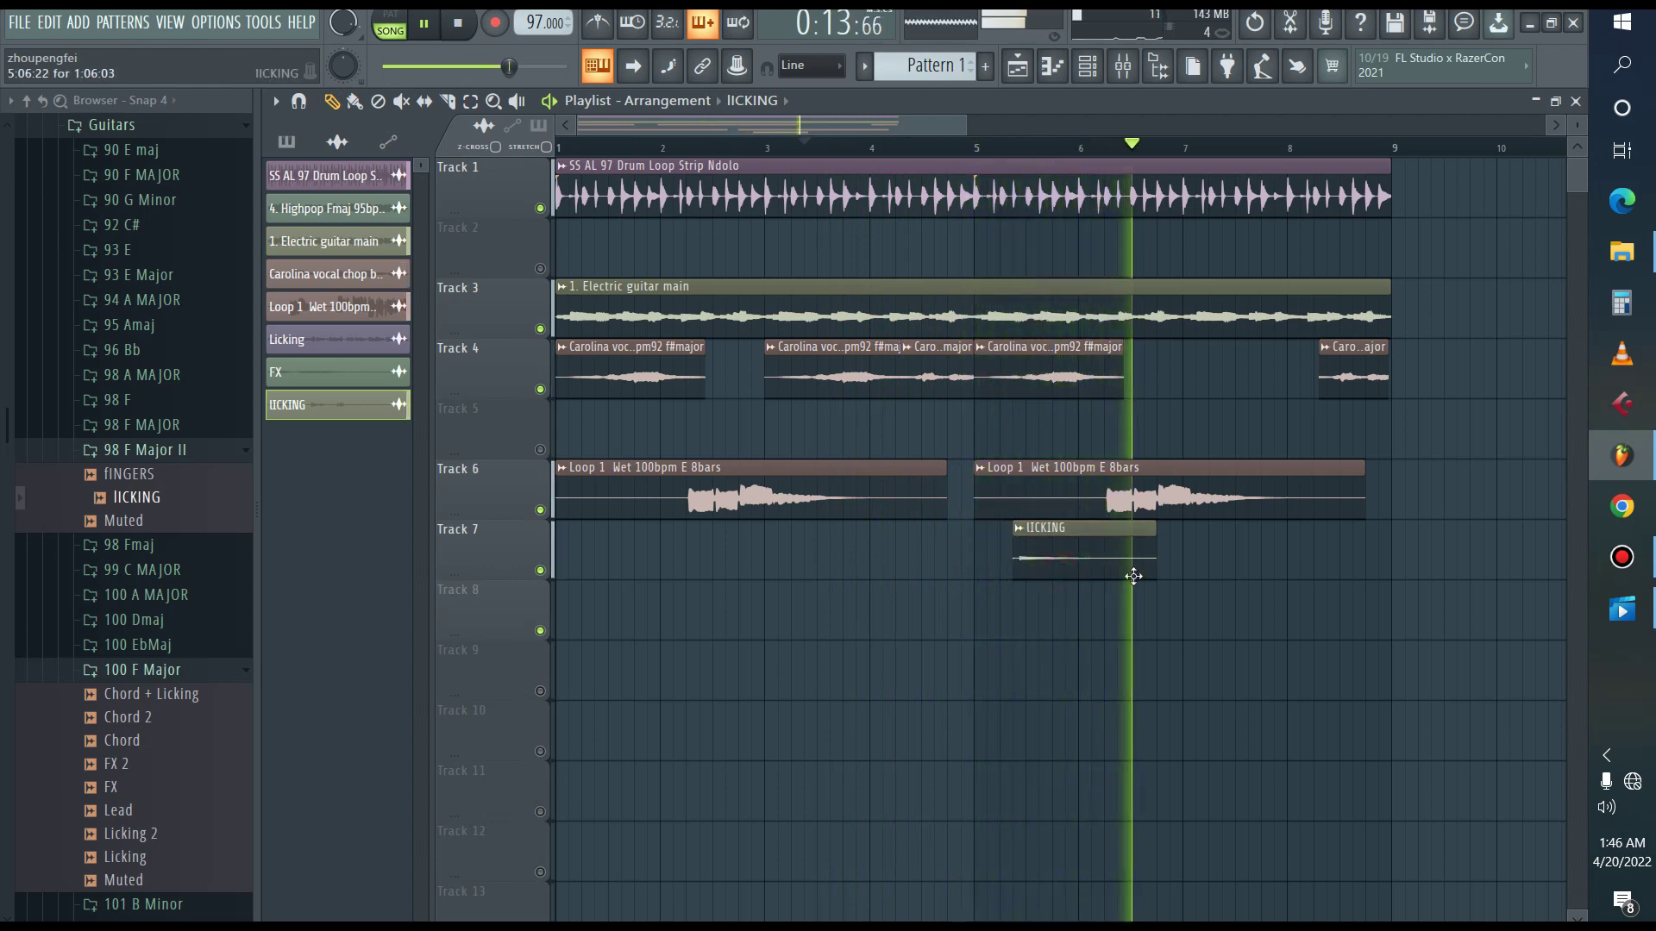
{"action": "key", "text": "space"}
Place a copy of the trimmed lICKING clip at about 7:06 on Track 7 and play the arrangement from bar 7.
{"action": "left_click_drag", "start_coordinate": [1198, 565], "coordinate": [1252, 561]}
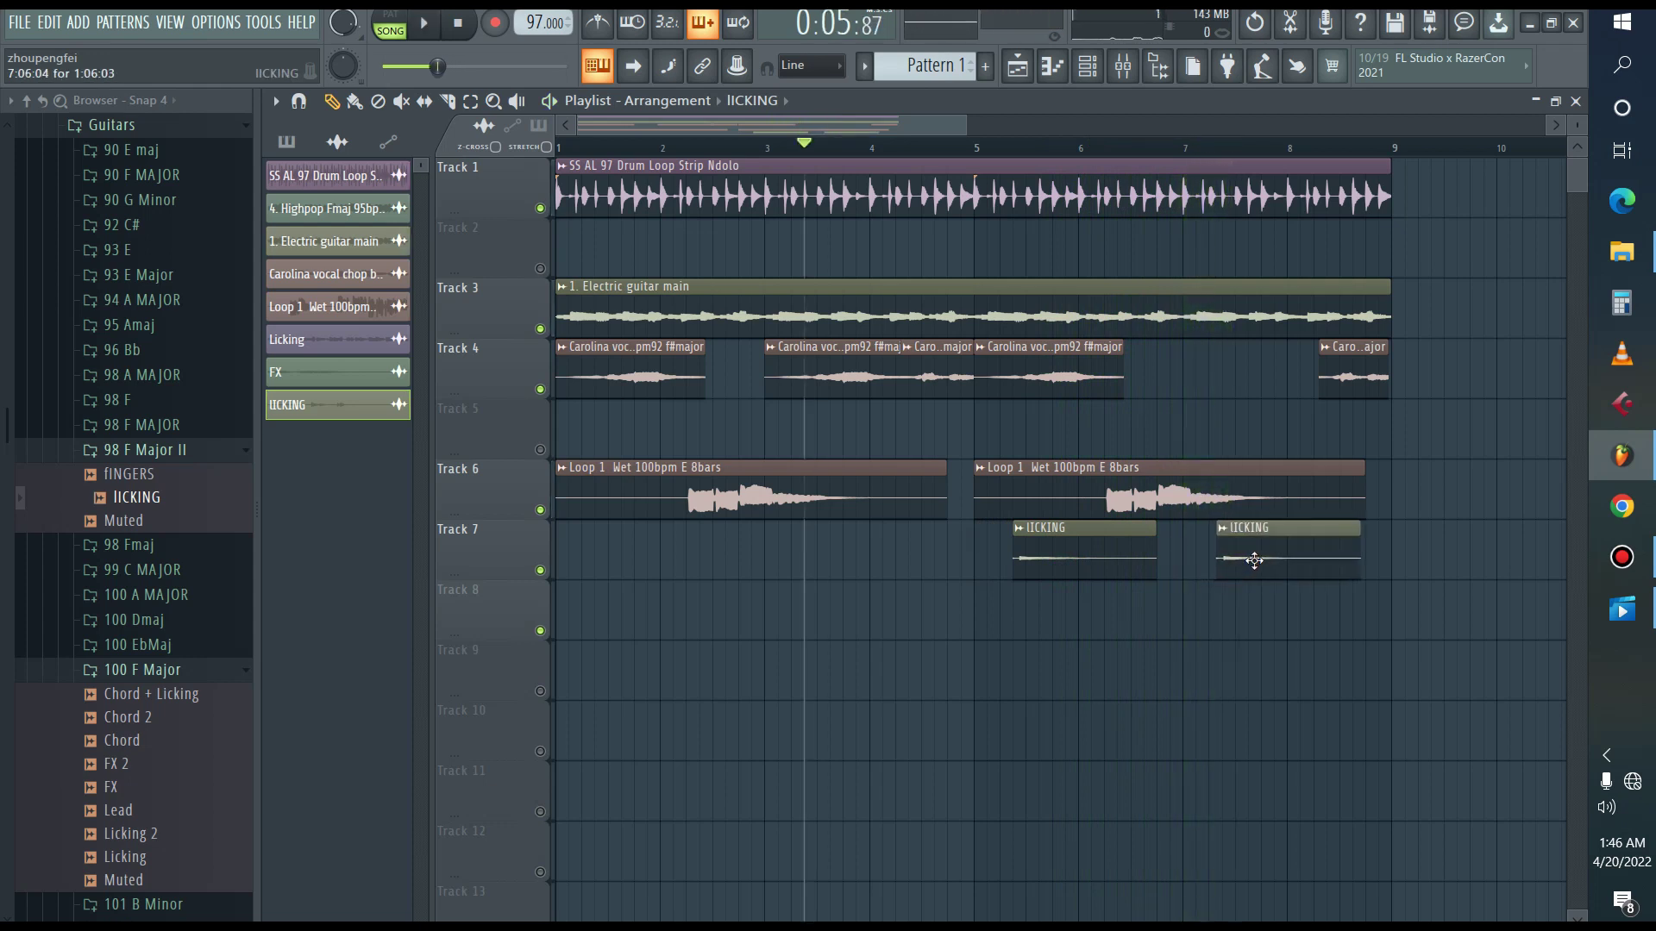
{"action": "left_click", "coordinate": [1197, 148]}
{"action": "key", "text": "space"}
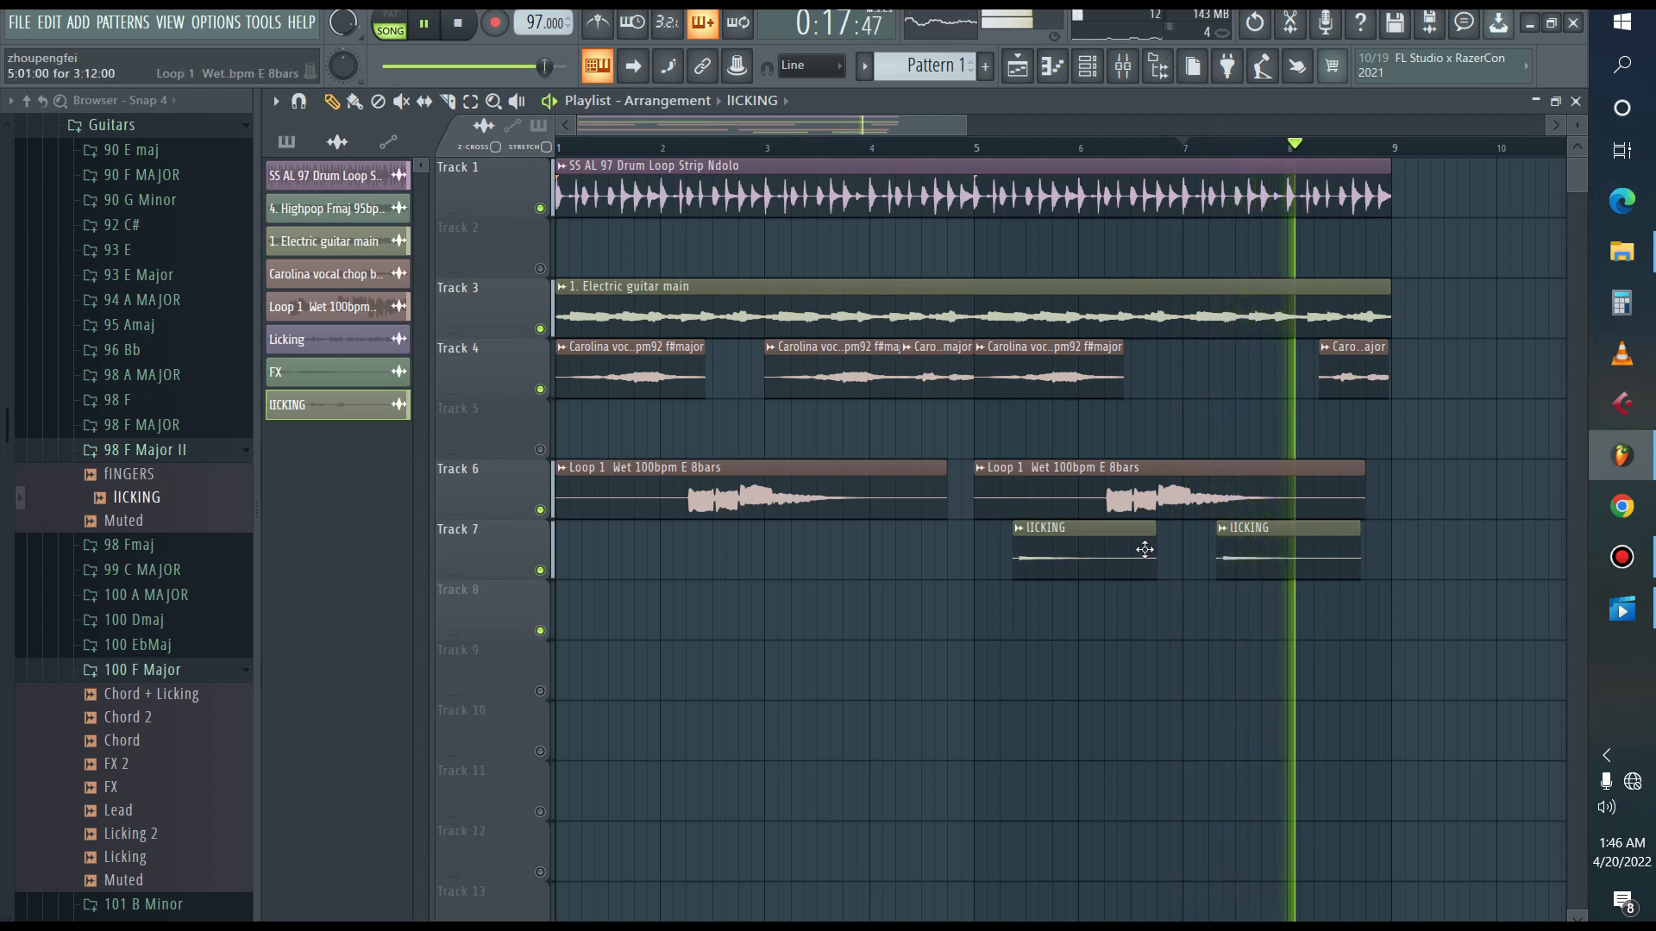
{"action": "key", "text": "space"}
Delete the lICKING clip in bar 5 on Track 7 and play the arrangement from bar 5 to check the remaining one.
{"action": "double_click", "coordinate": [1259, 563]}
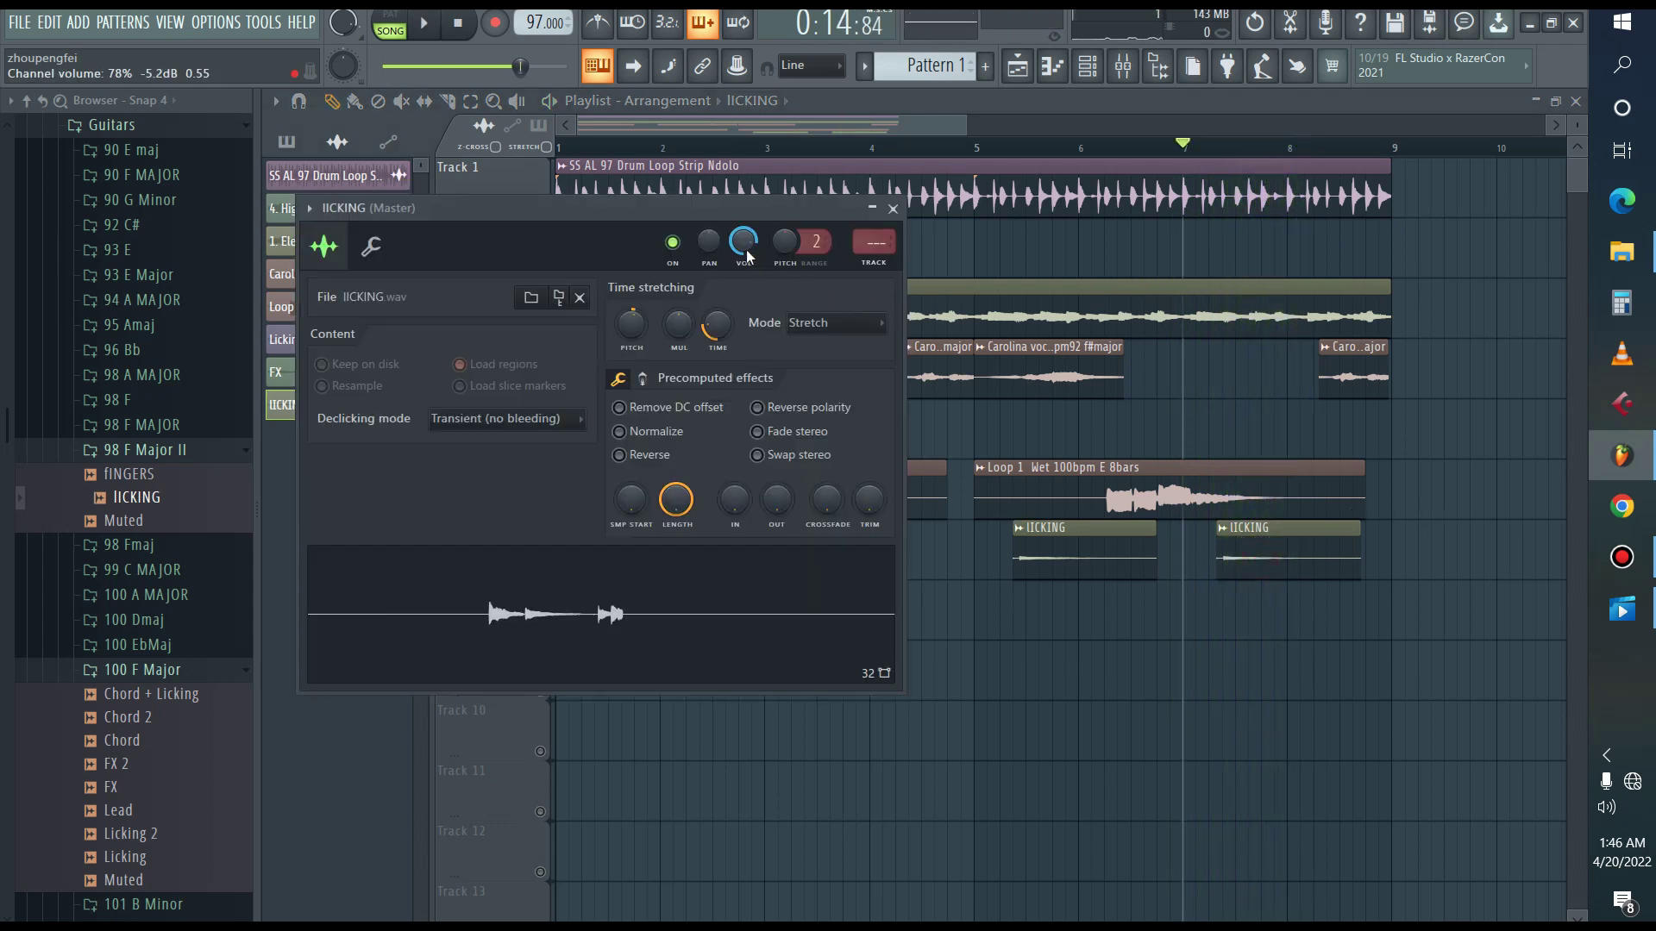
{"action": "left_click", "coordinate": [1061, 565]}
{"action": "right_click", "coordinate": [1060, 564]}
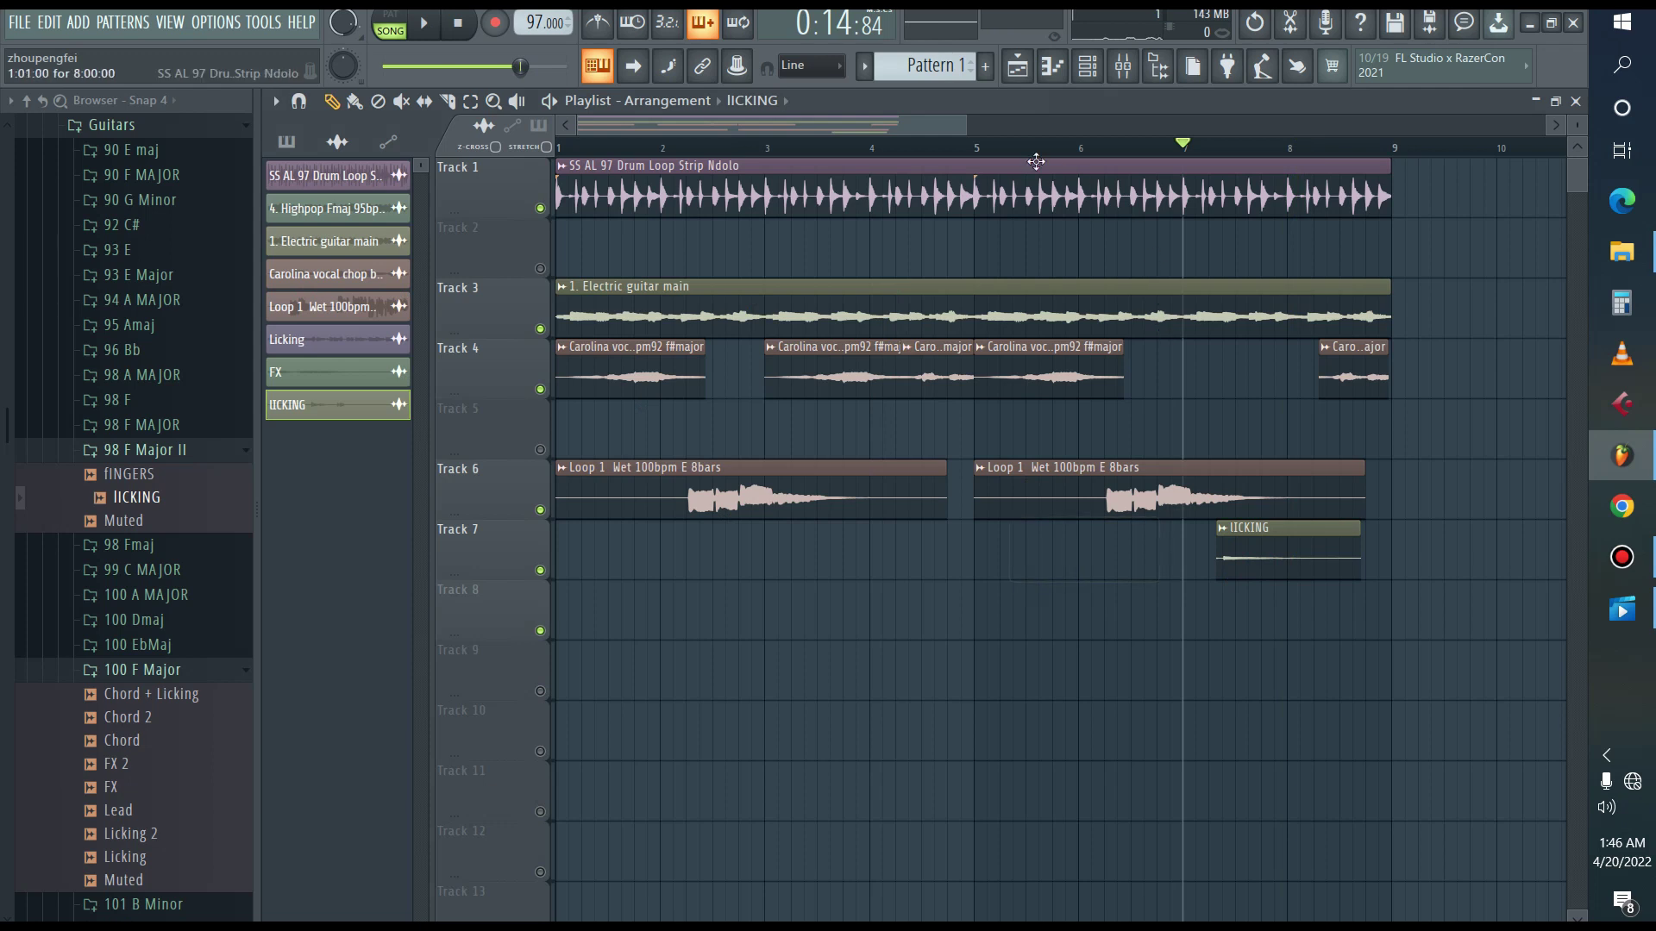
{"action": "left_click", "coordinate": [1013, 149]}
{"action": "key", "text": "space"}
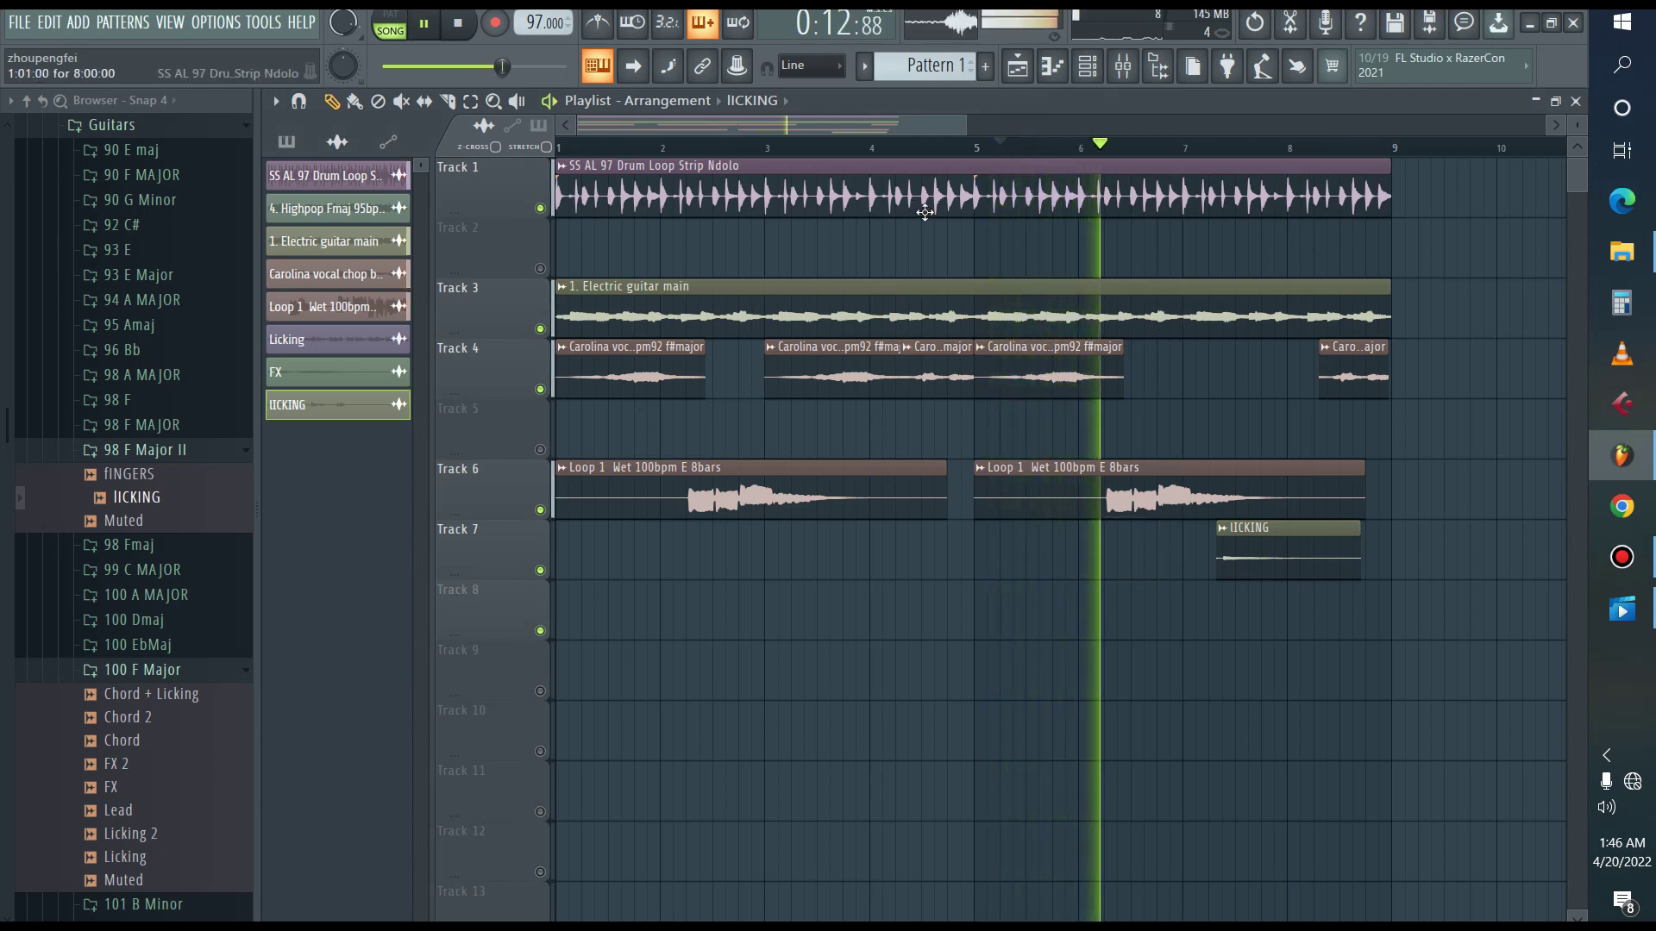
{"action": "double_click", "coordinate": [1261, 533]}
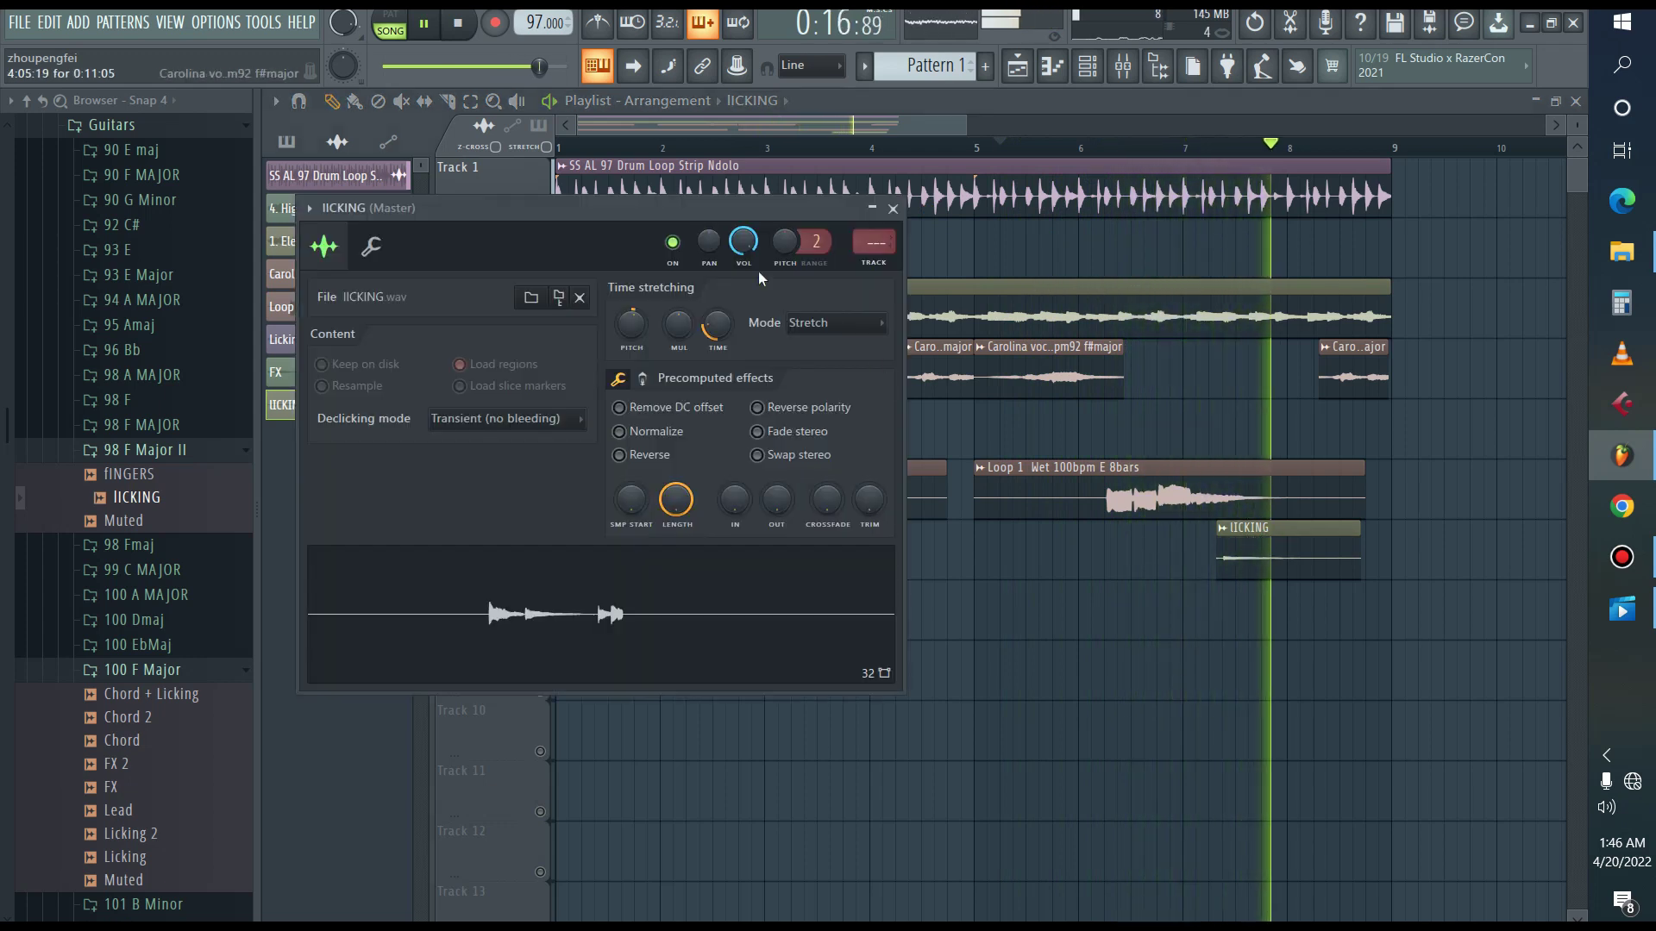
{"action": "key", "text": "space"}
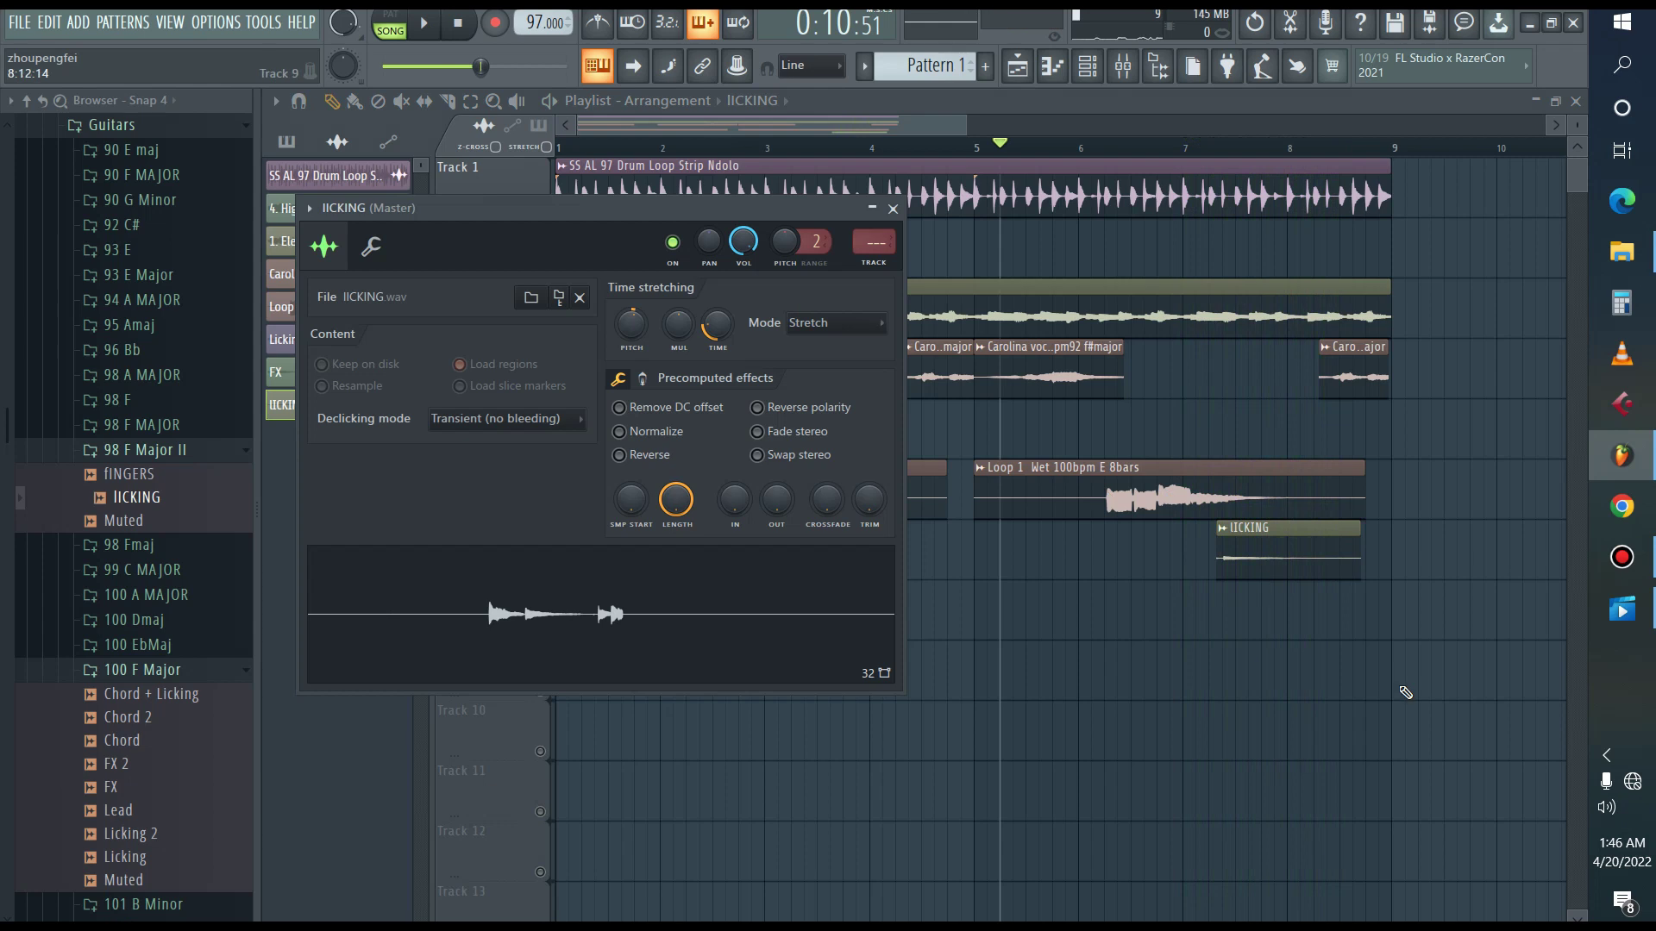
{"action": "key", "text": "Escape"}
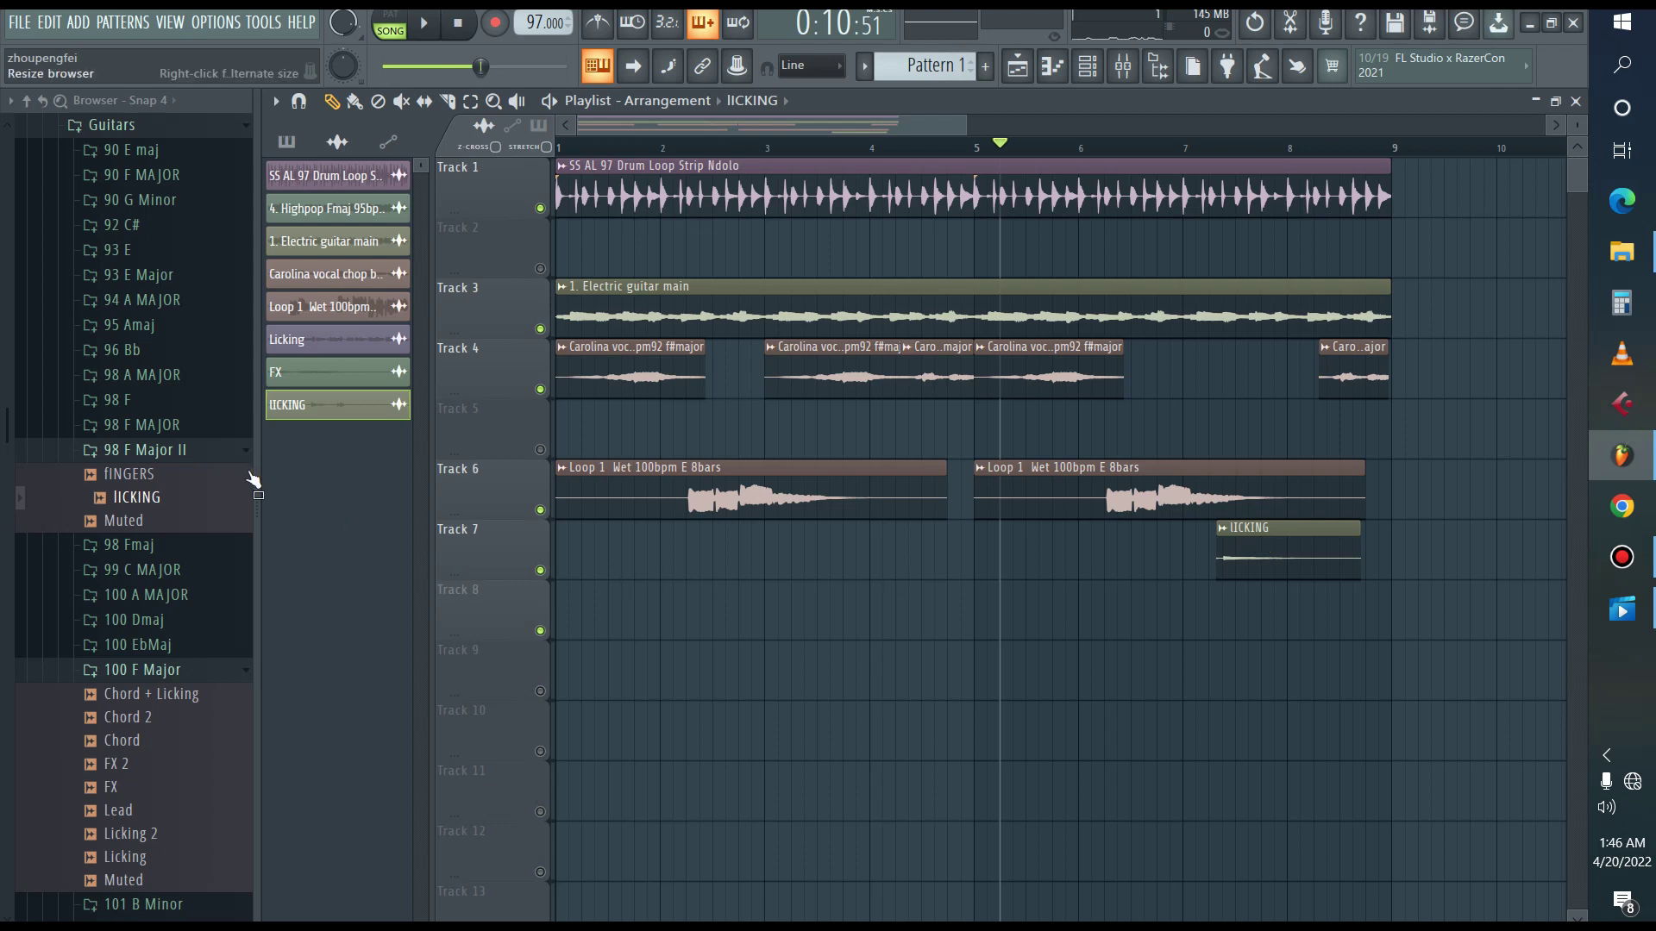
Open Melodies Loops inside the Afro Banga Pack's Loops folder and preview the Koroba 95 bpm and Karisma 108 bpm Sine Lead loops.
{"action": "scroll", "coordinate": [217, 517], "scroll_direction": "up", "scroll_amount": 15}
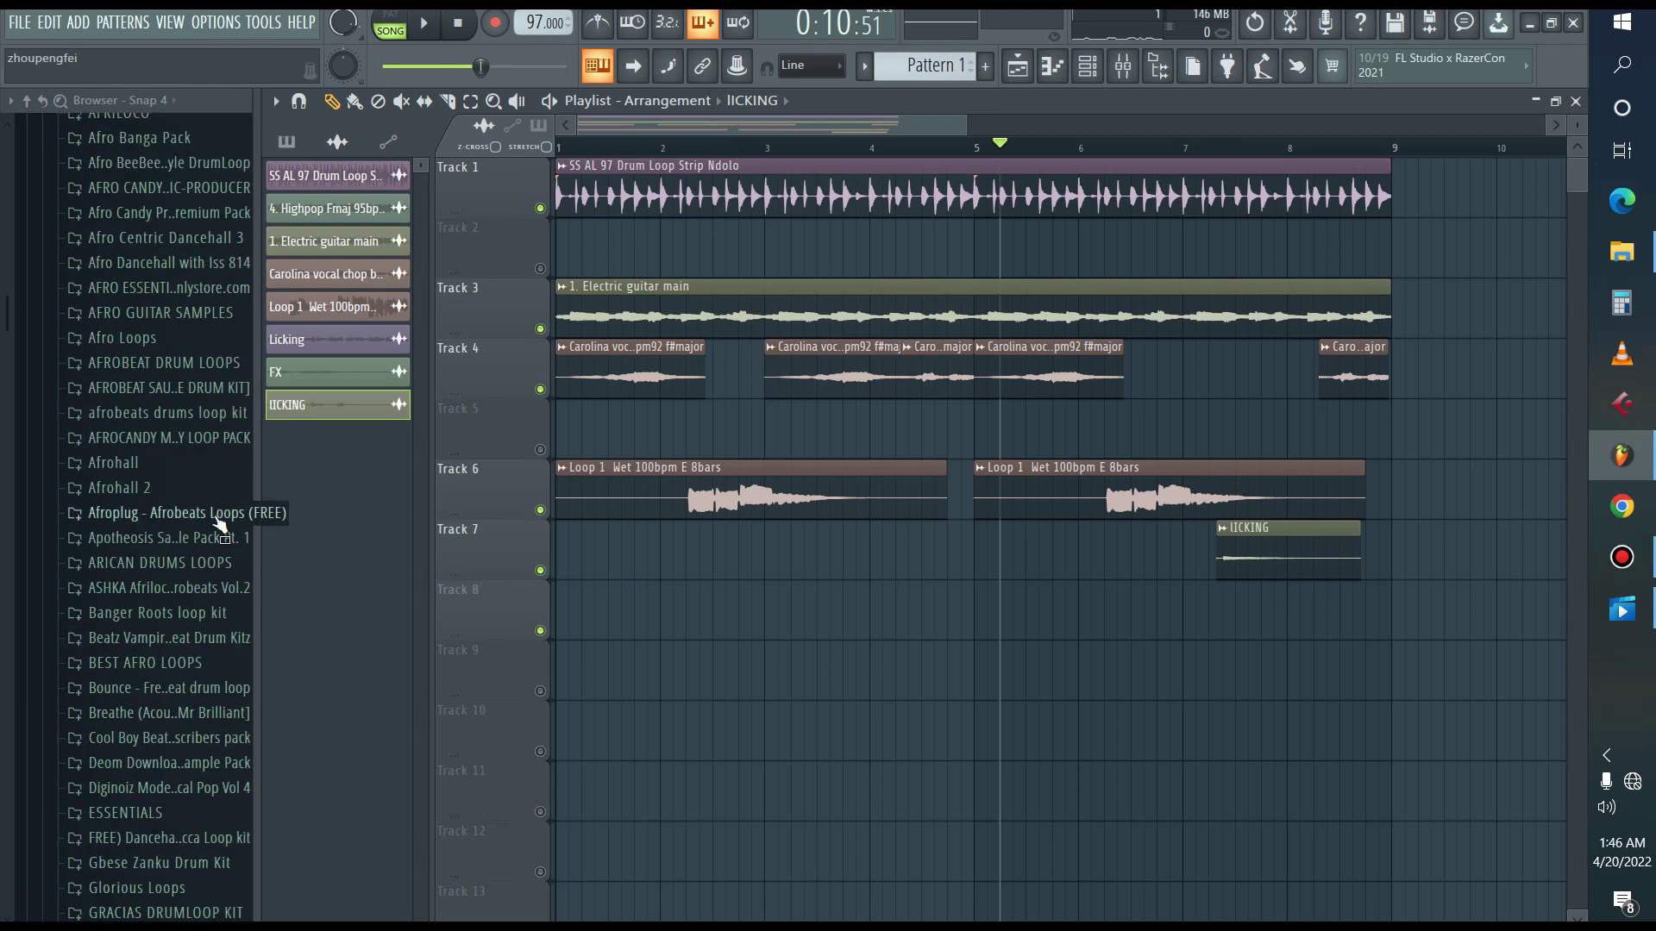
{"action": "scroll", "coordinate": [138, 475], "scroll_direction": "up", "scroll_amount": 4}
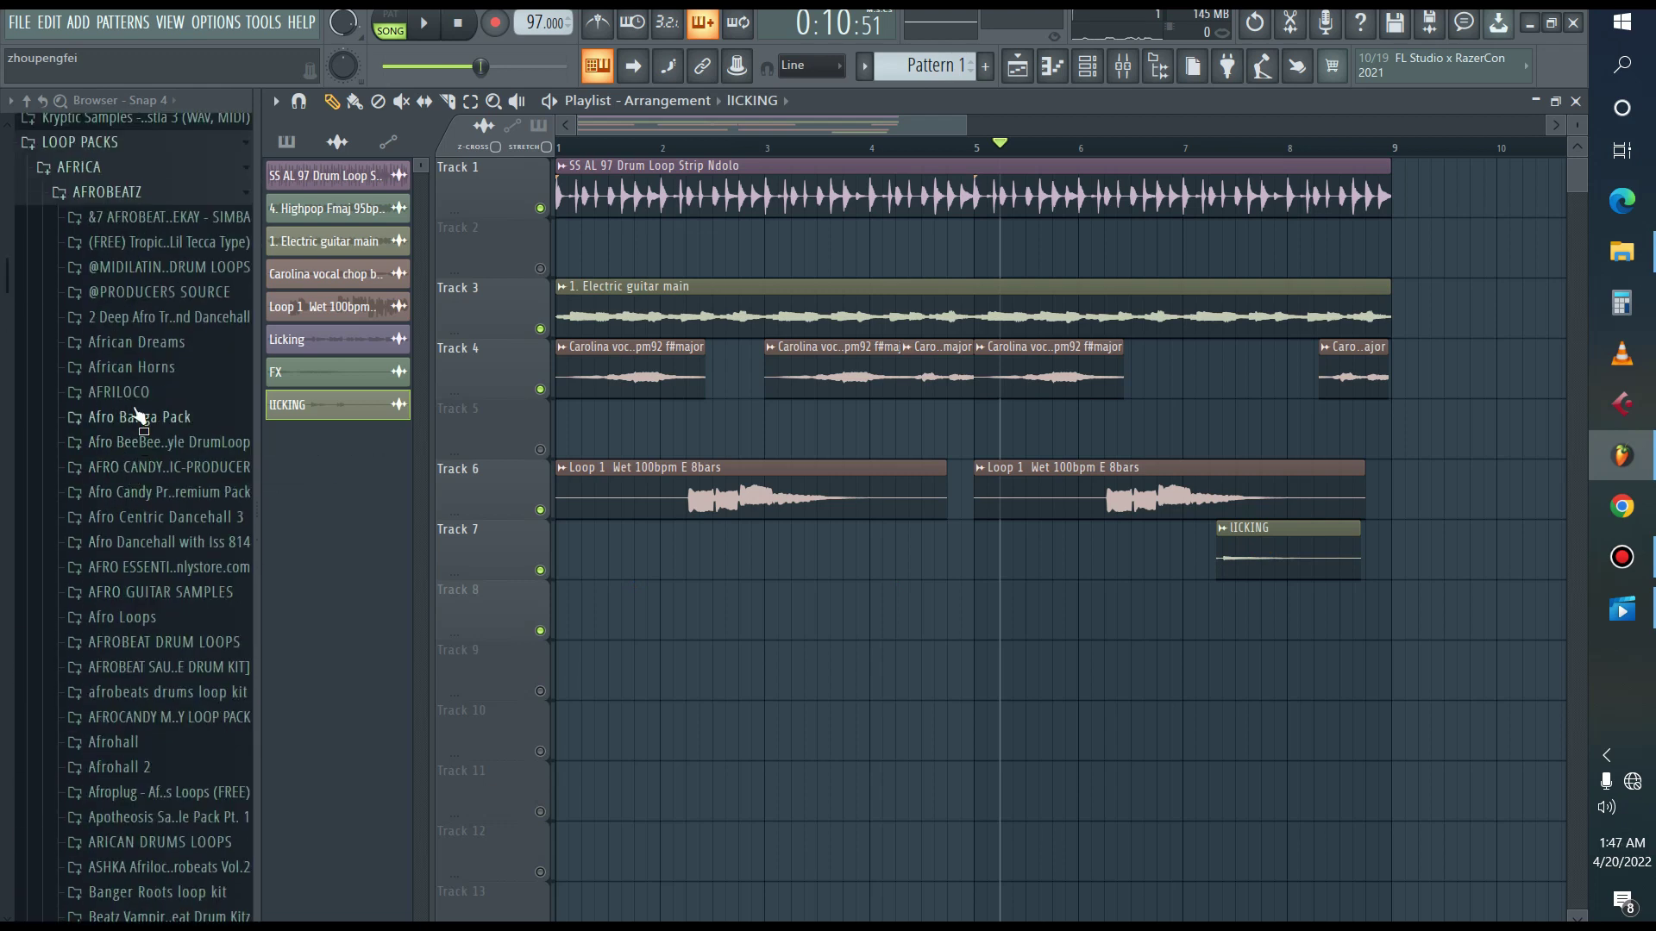
{"action": "left_click", "coordinate": [136, 417]}
{"action": "left_click", "coordinate": [119, 519]}
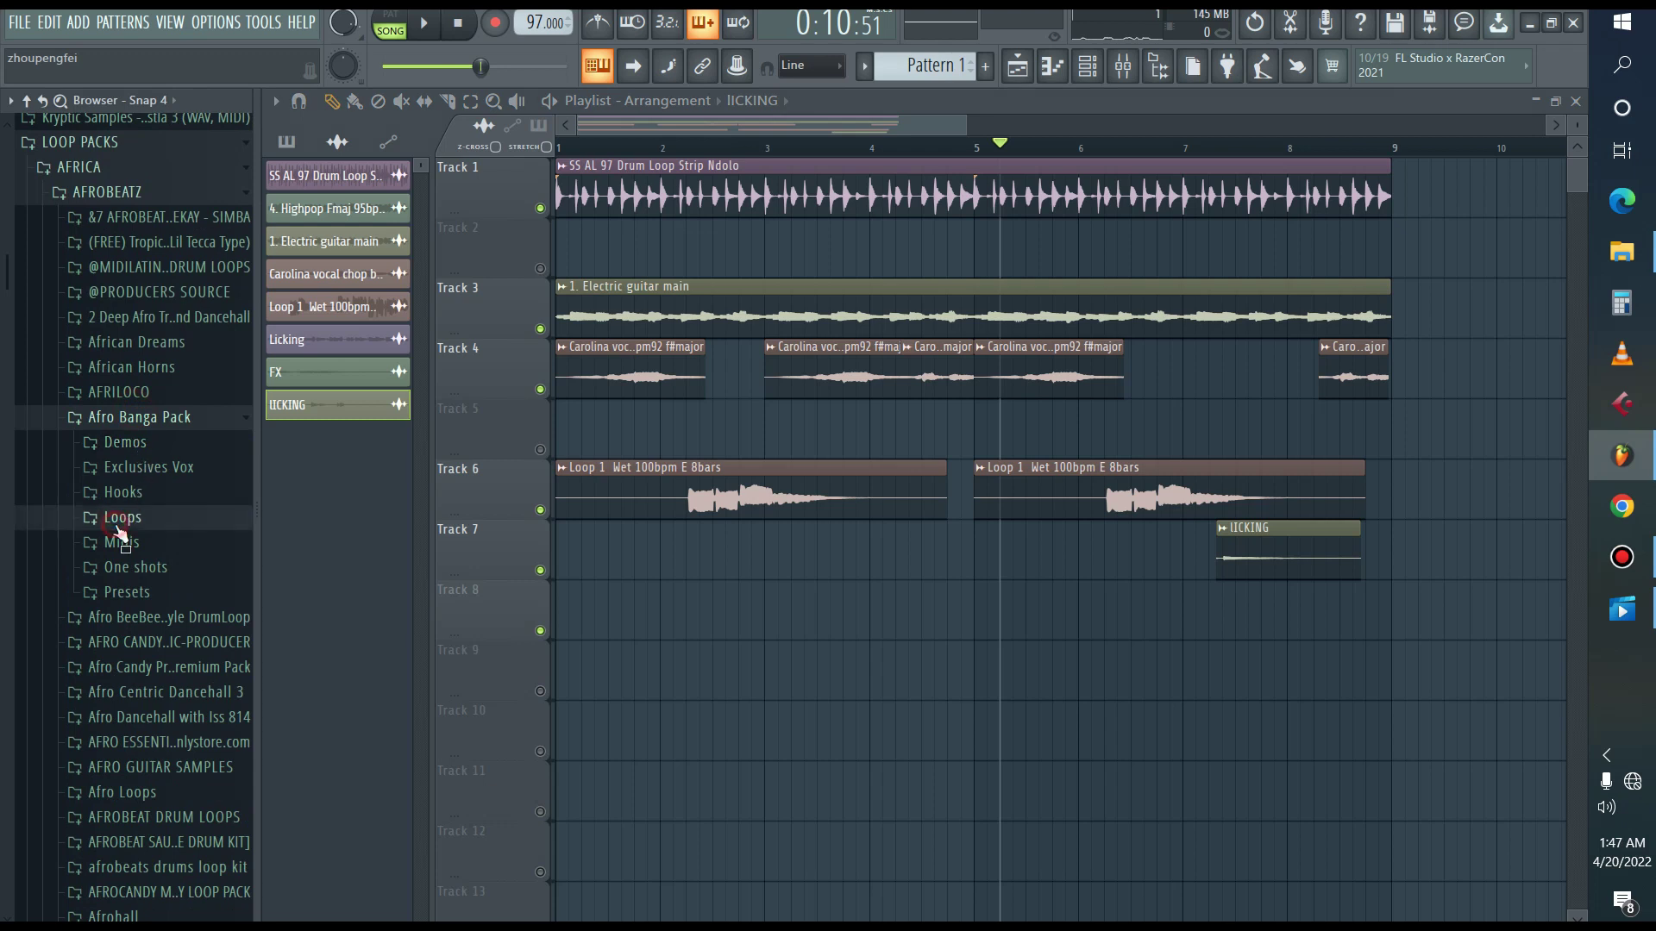
{"action": "left_click", "coordinate": [145, 618]}
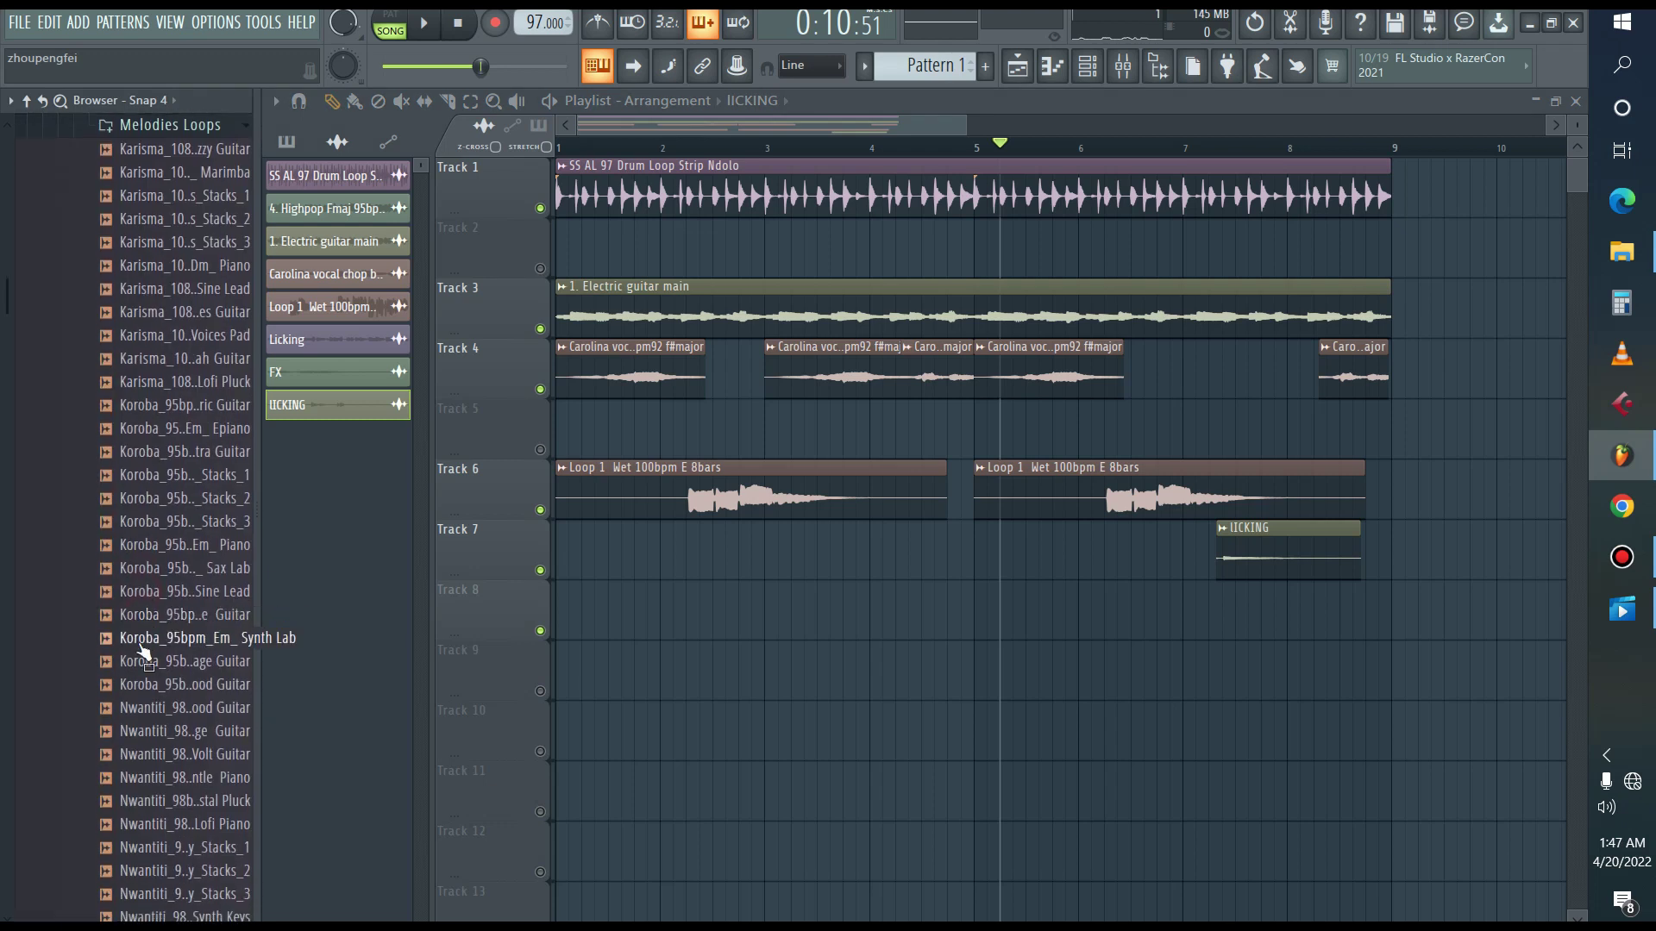
{"action": "left_click", "coordinate": [165, 595]}
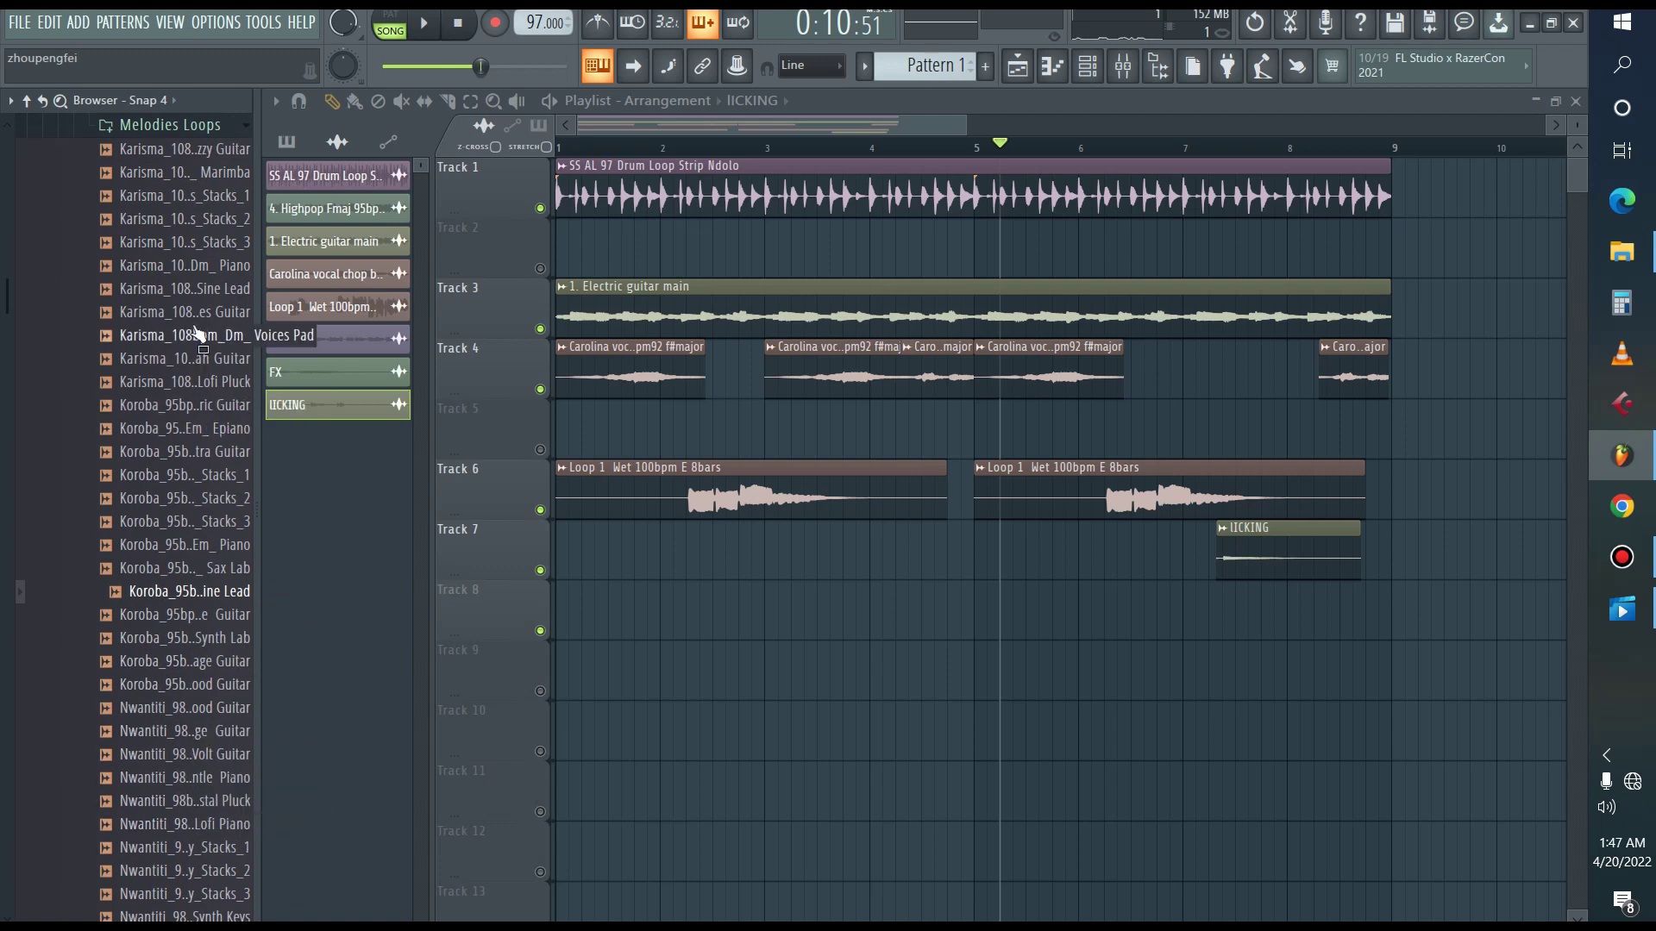
{"action": "left_click", "coordinate": [196, 296]}
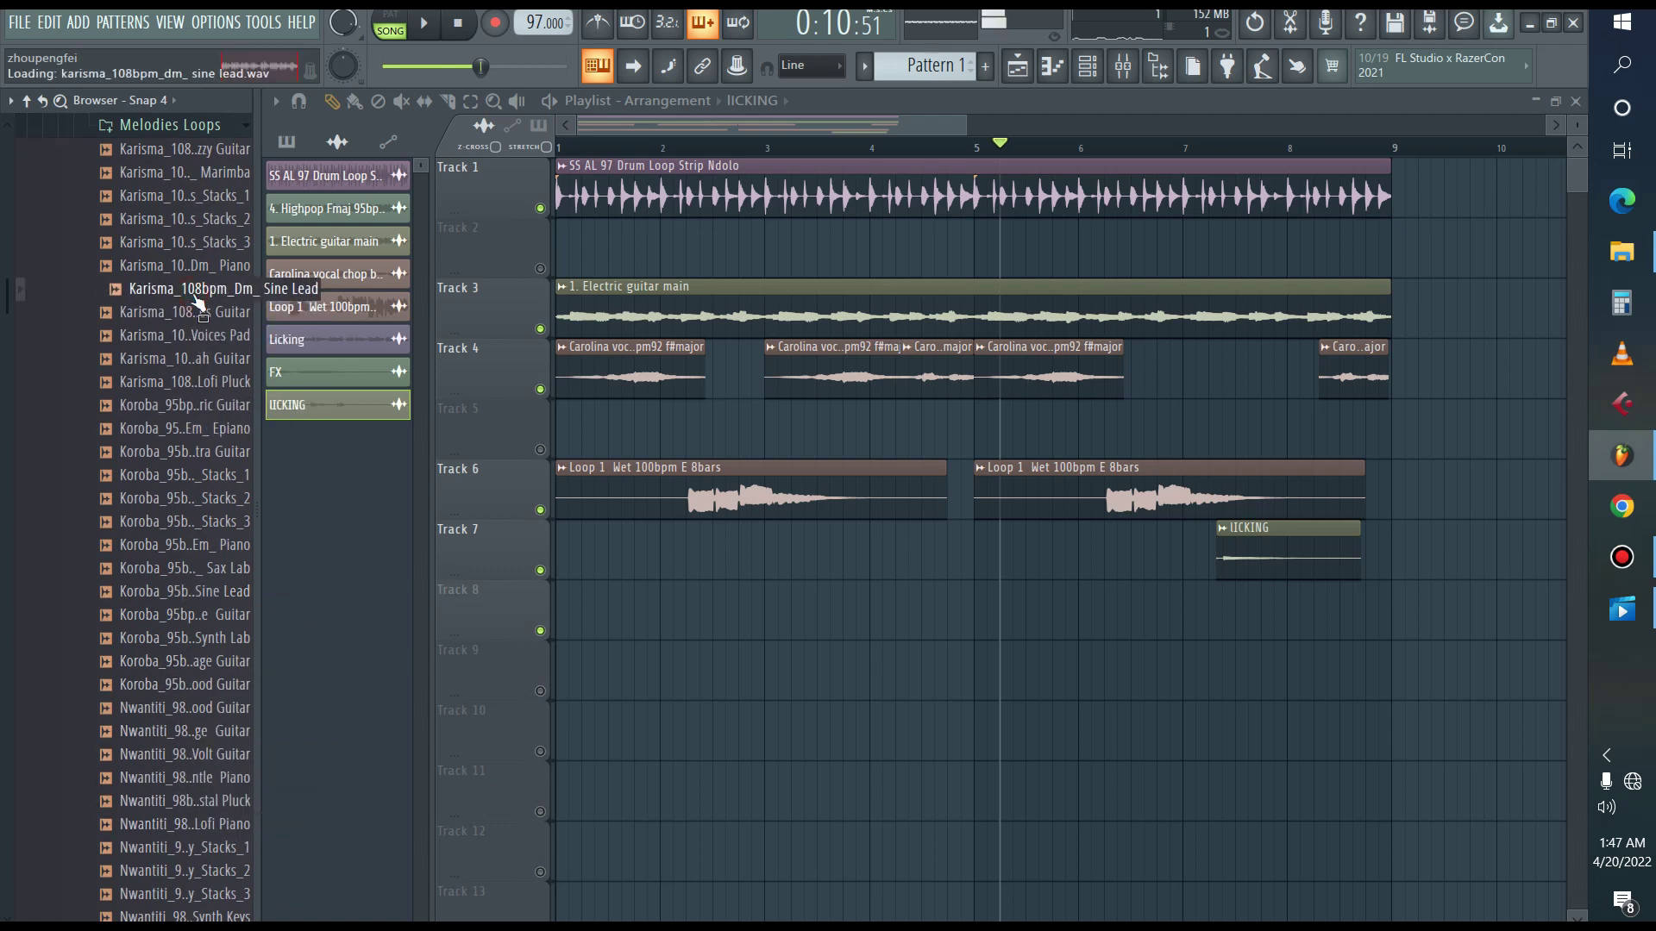
Add the Karisma_108bpm_Dm_ Sine Lead loop at bar 1 on Track 8 and time-stretch it to 8 bars in Stretch mode.
{"action": "left_click_drag", "start_coordinate": [196, 297], "coordinate": [662, 619]}
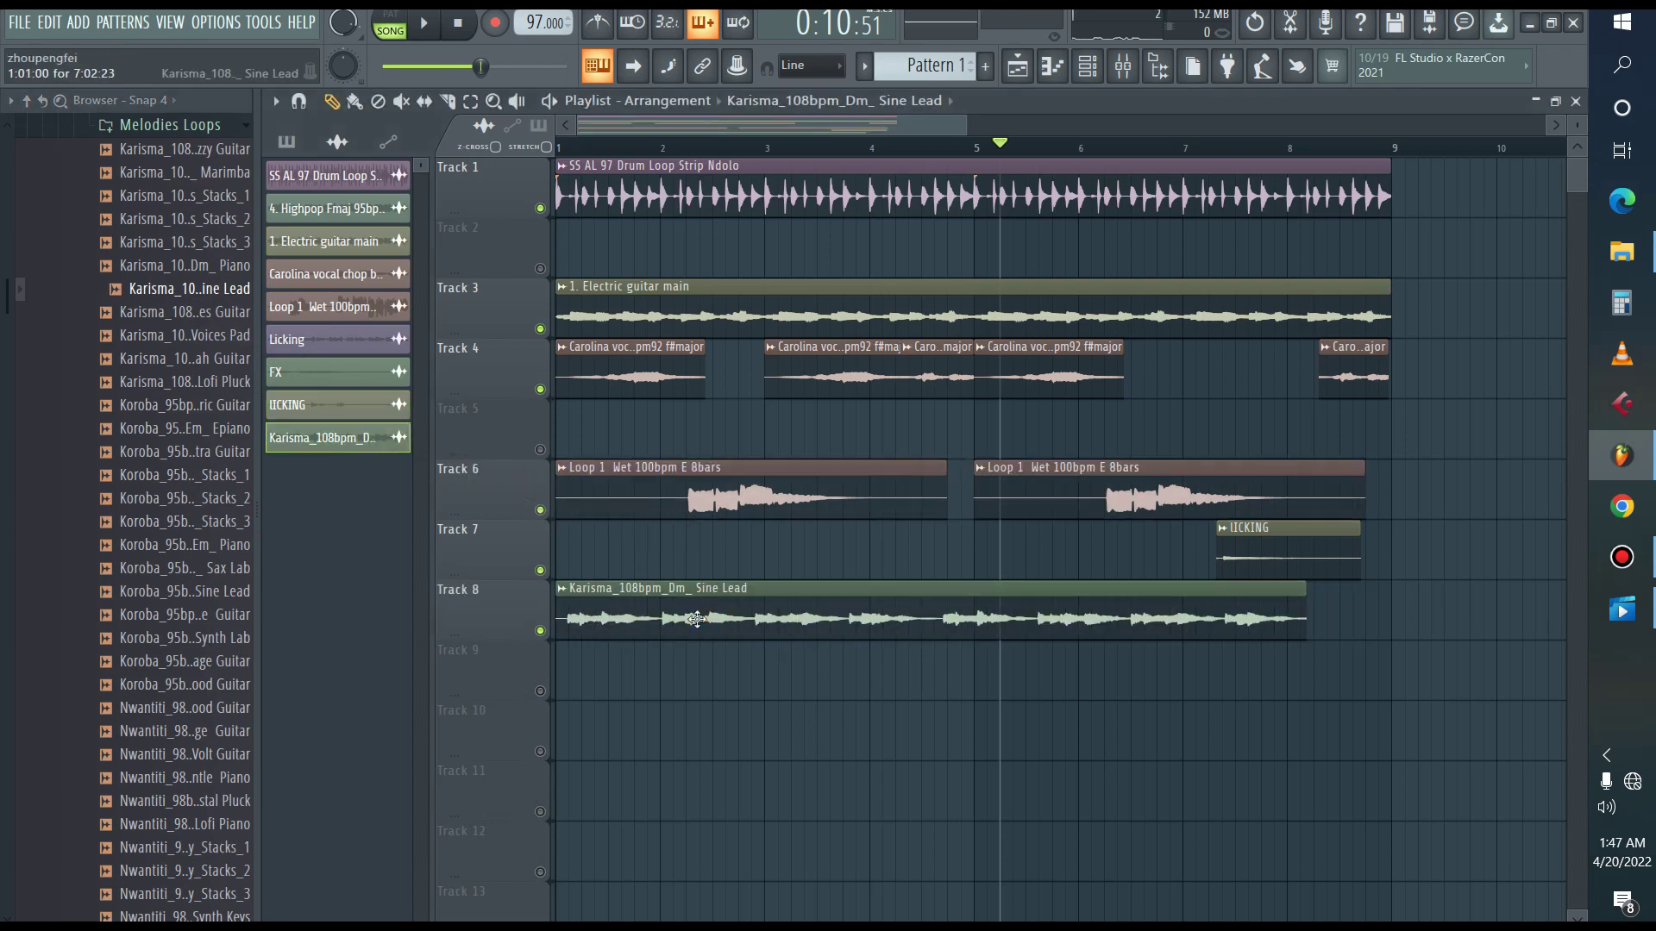
{"action": "double_click", "coordinate": [720, 597]}
{"action": "left_click_drag", "start_coordinate": [652, 236], "coordinate": [564, 262]}
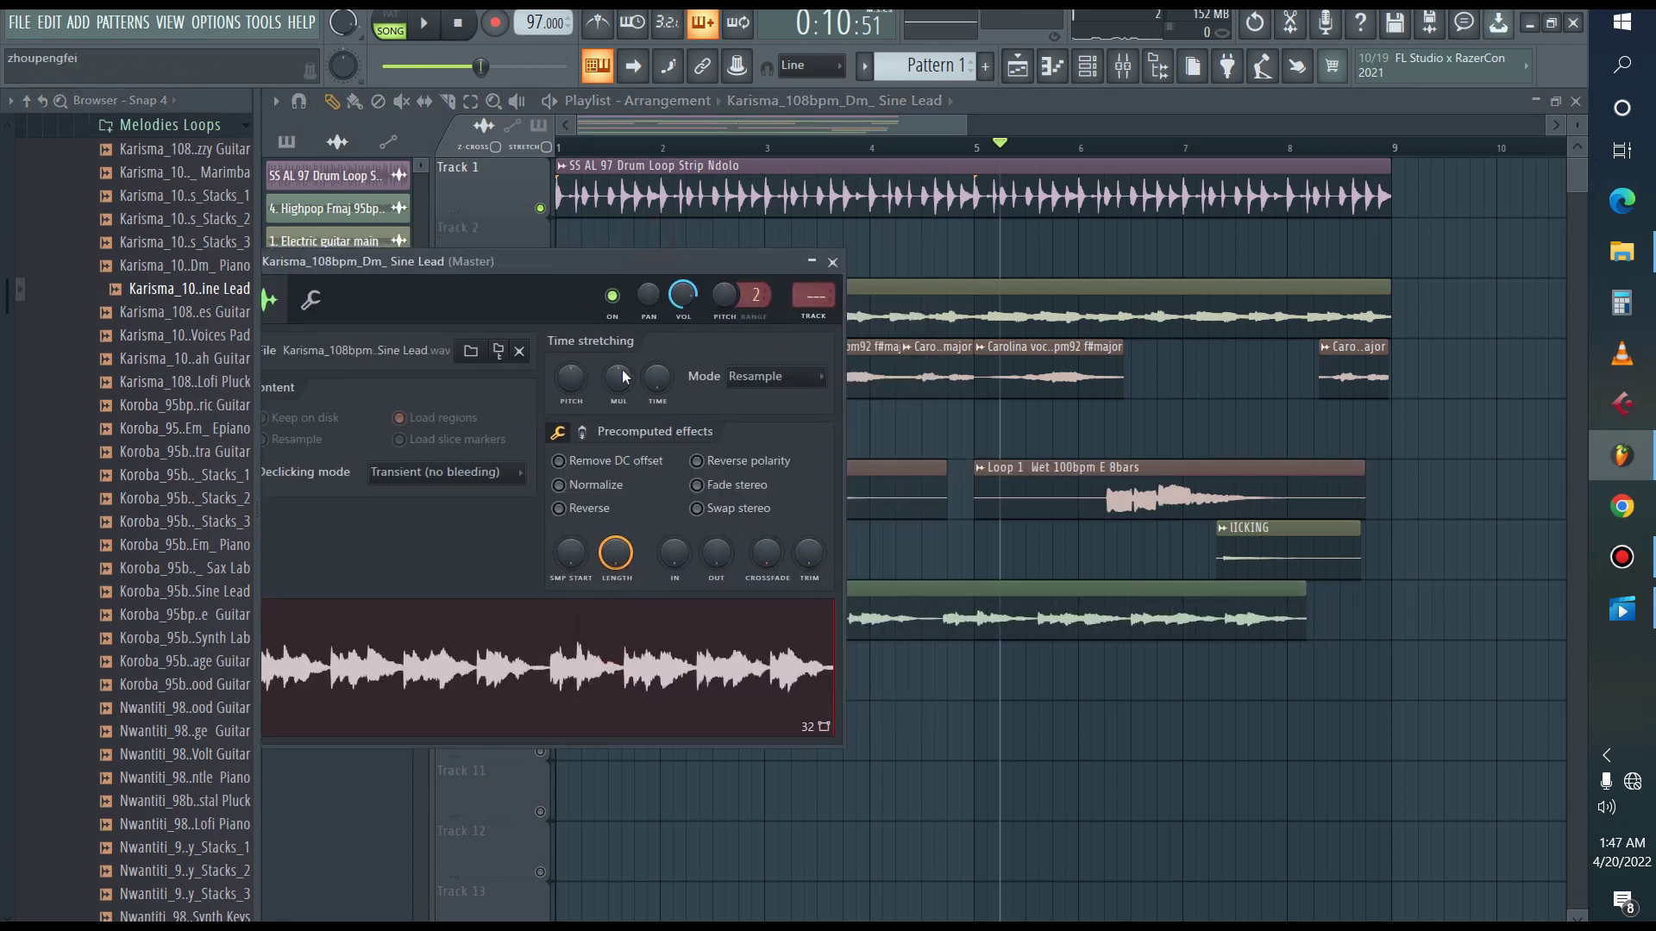
{"action": "left_click_drag", "start_coordinate": [657, 376], "coordinate": [657, 367]}
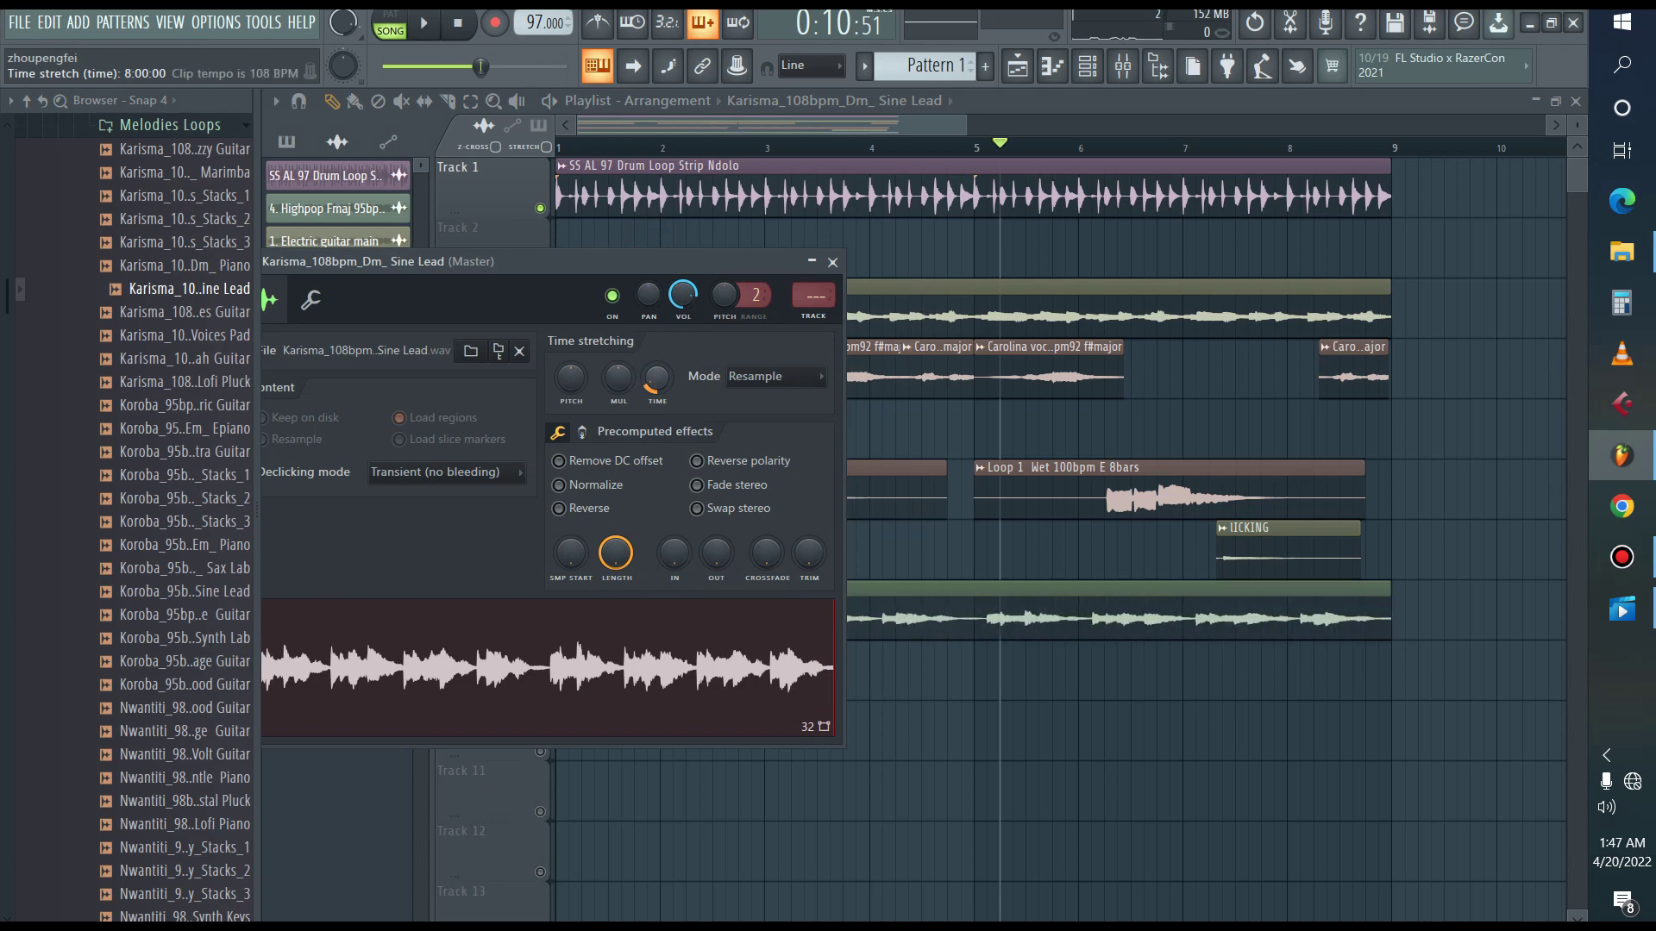
{"action": "left_click", "coordinate": [733, 379]}
{"action": "left_click", "coordinate": [763, 432]}
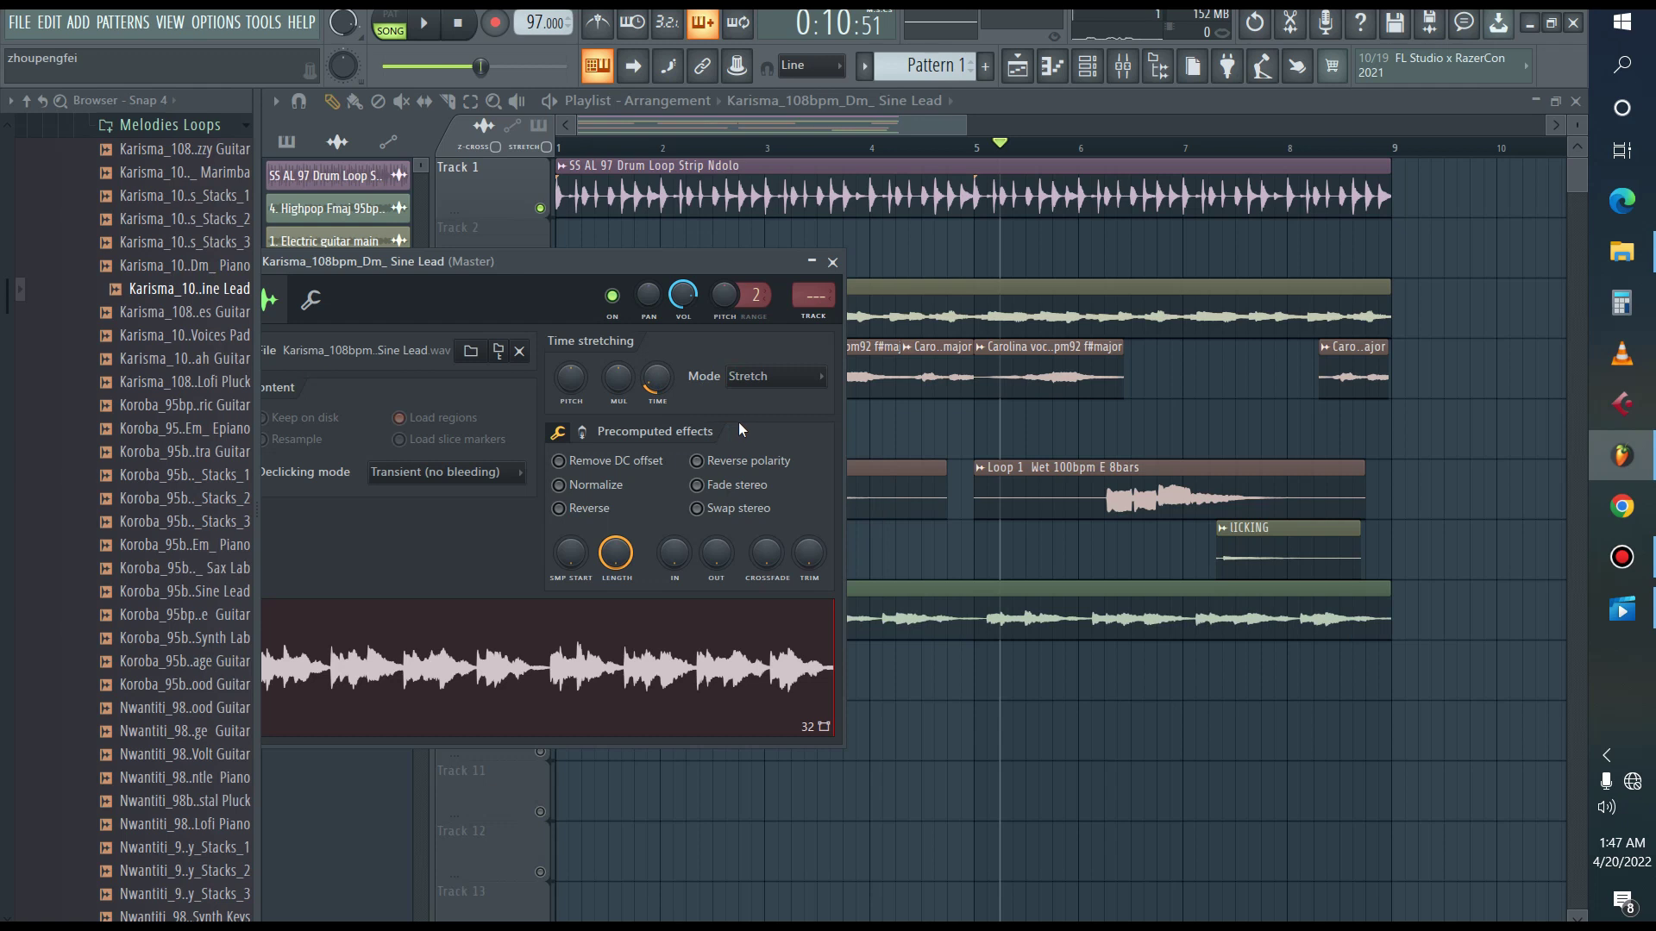
Raise the Karisma Sine Lead's time-stretching pitch by 100 cents, recheck its stretching mode and close its channel settings.
{"action": "left_click_drag", "start_coordinate": [647, 264], "coordinate": [1326, 661]}
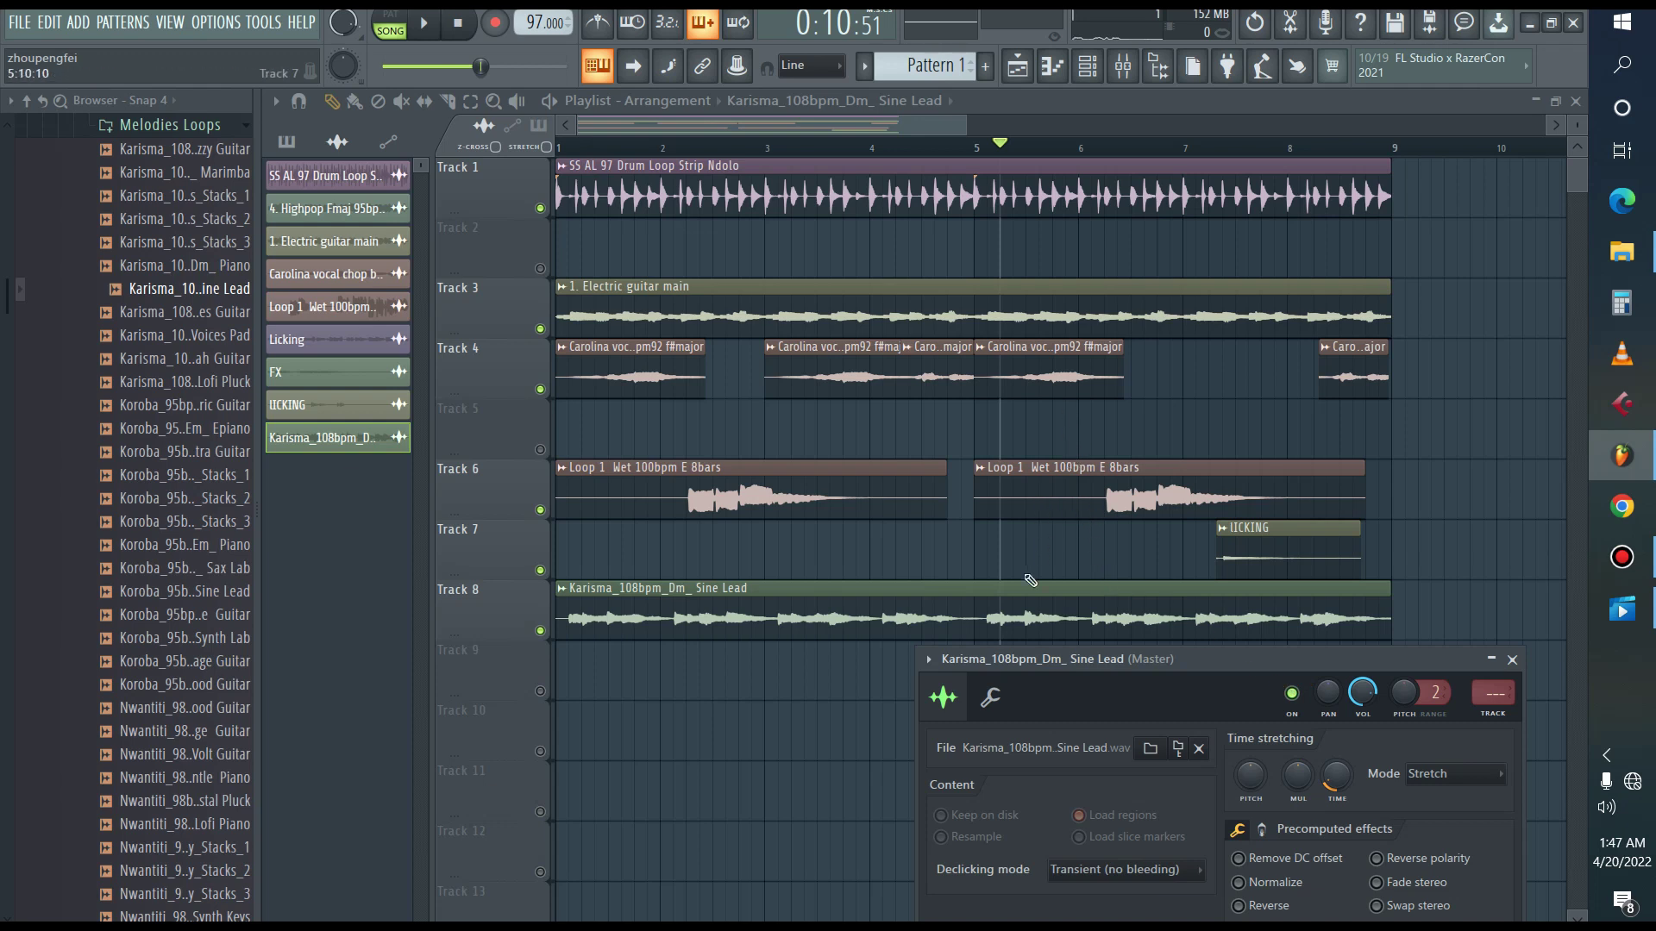
{"action": "left_click", "coordinate": [1237, 774]}
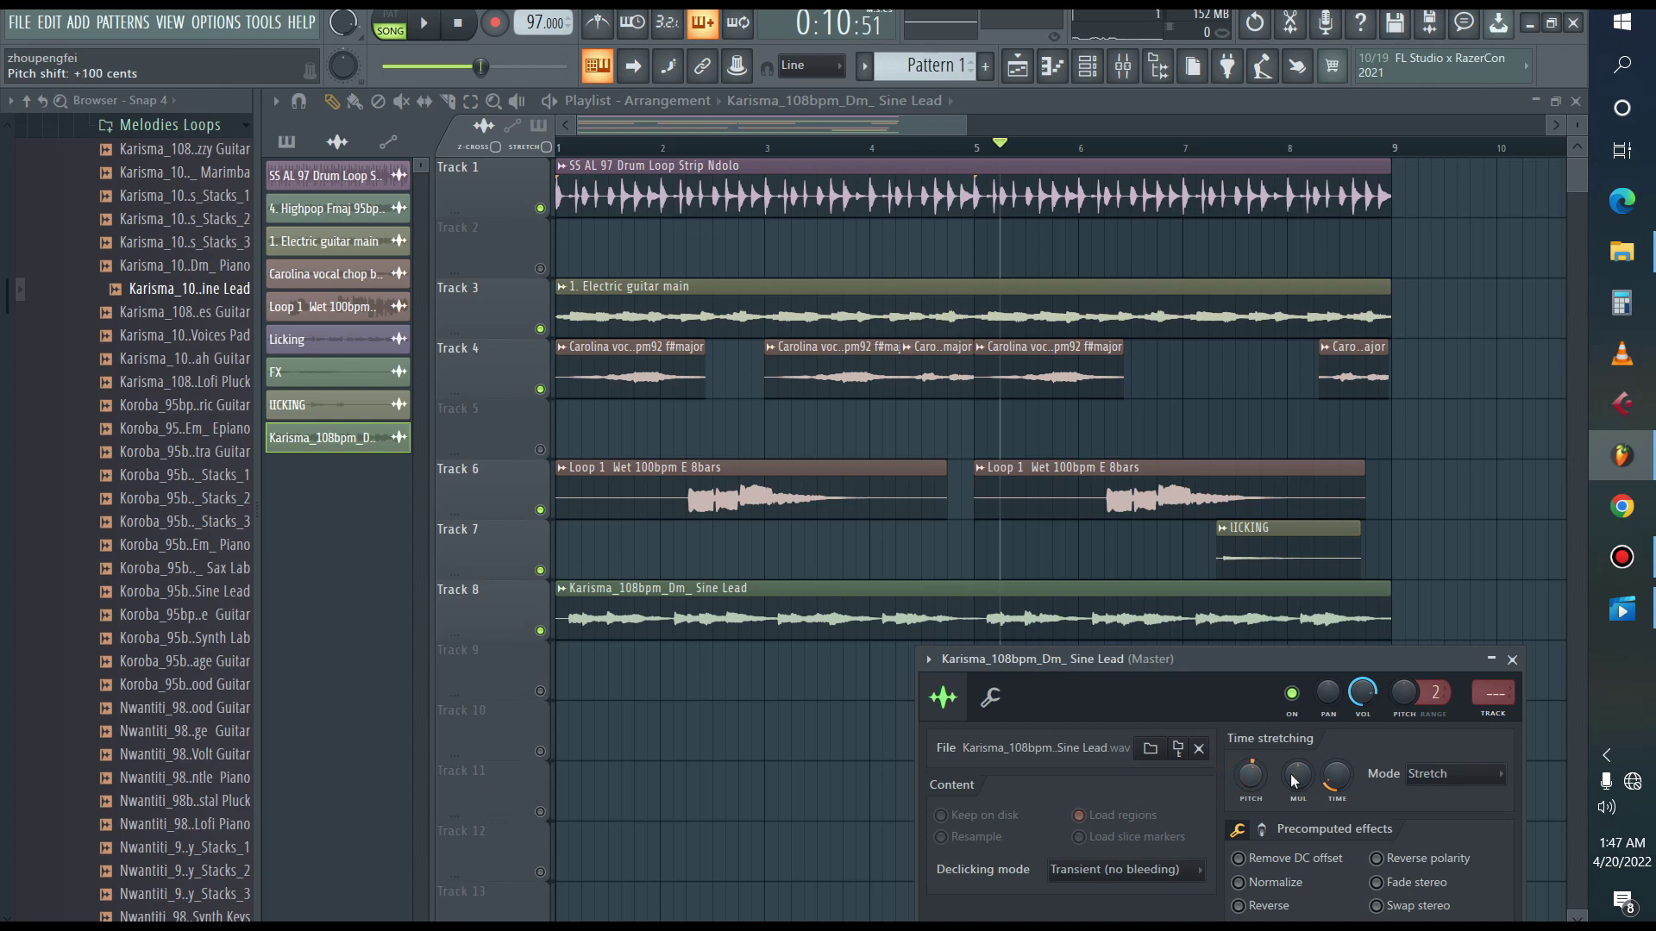
{"action": "left_click", "coordinate": [1418, 776]}
{"action": "left_click", "coordinate": [1421, 774]}
{"action": "left_click", "coordinate": [1432, 776]}
{"action": "left_click", "coordinate": [1431, 783]}
{"action": "left_click", "coordinate": [1511, 658]}
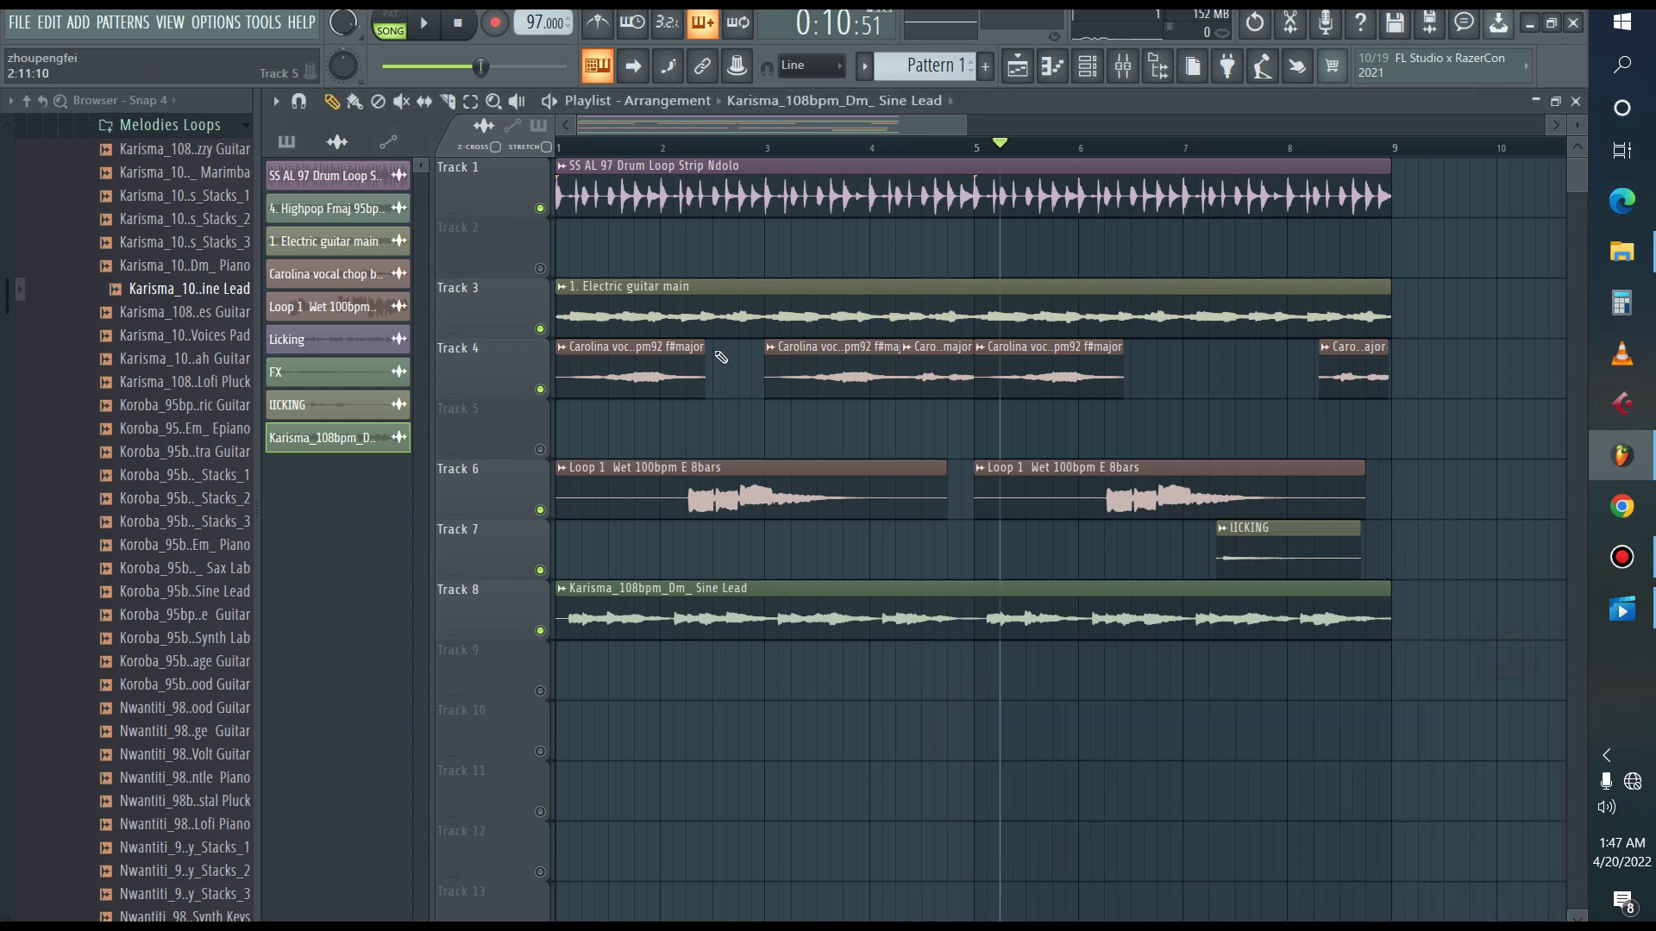
Play the arrangement from bar 1 and mute Track 6 with the Loop 1 Wet clips during playback.
{"action": "key", "text": "space"}
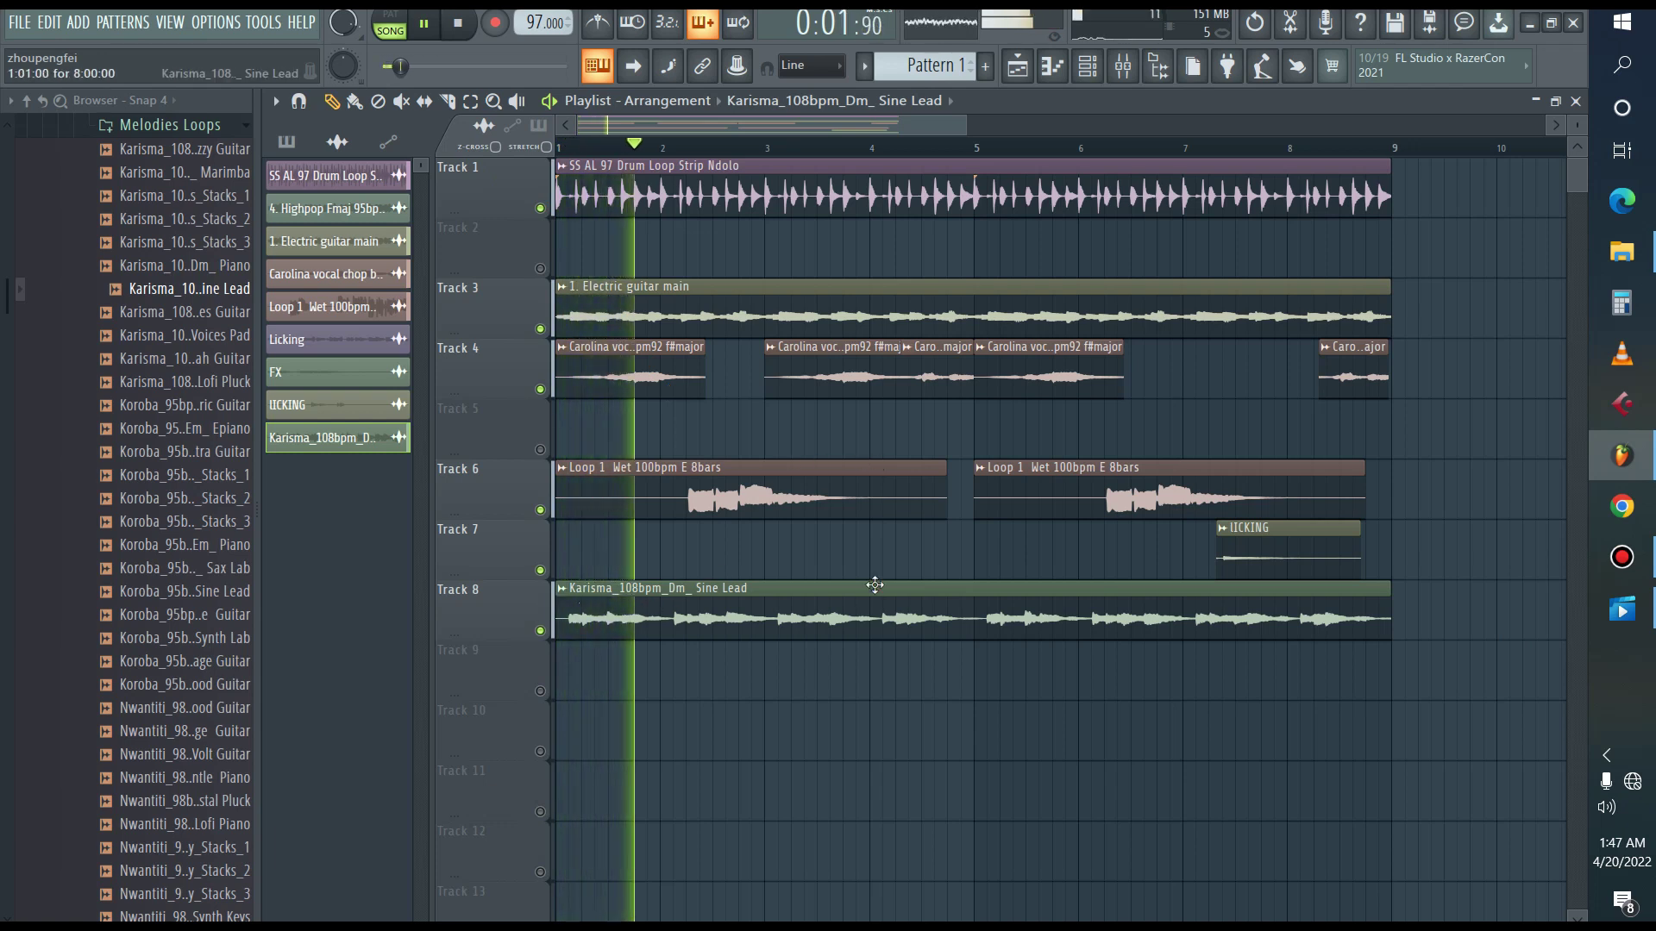
{"action": "left_click", "coordinate": [540, 509]}
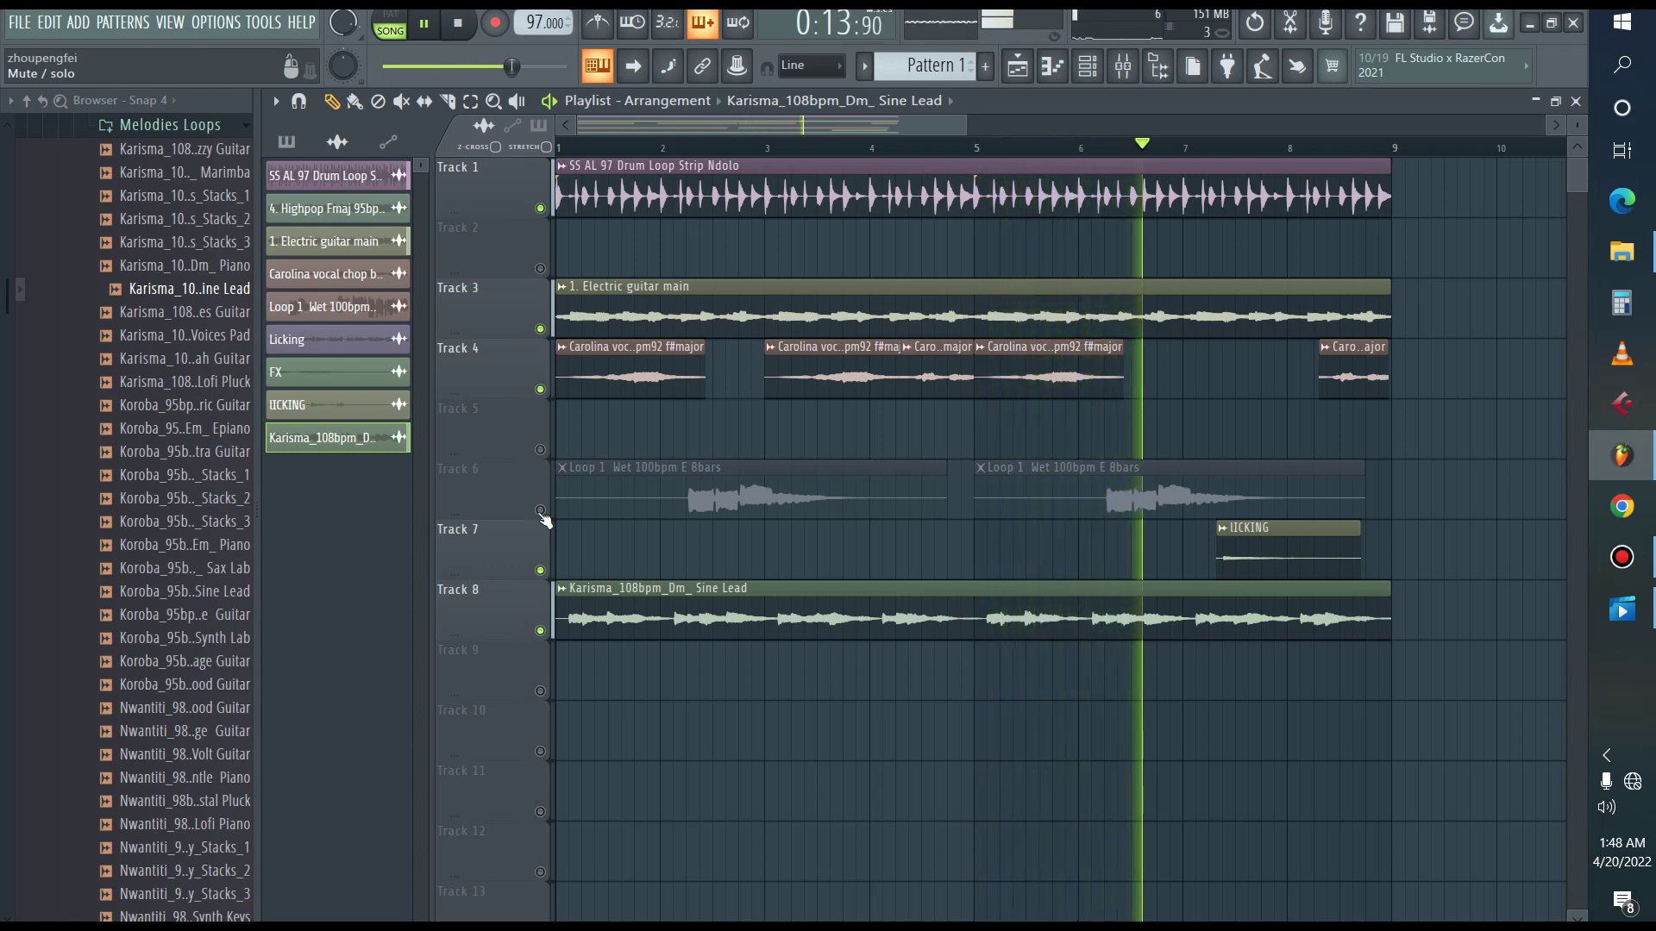
Stop playback and unmute Track 6 with the Loop 1 Wet clips.
{"action": "key", "text": "space"}
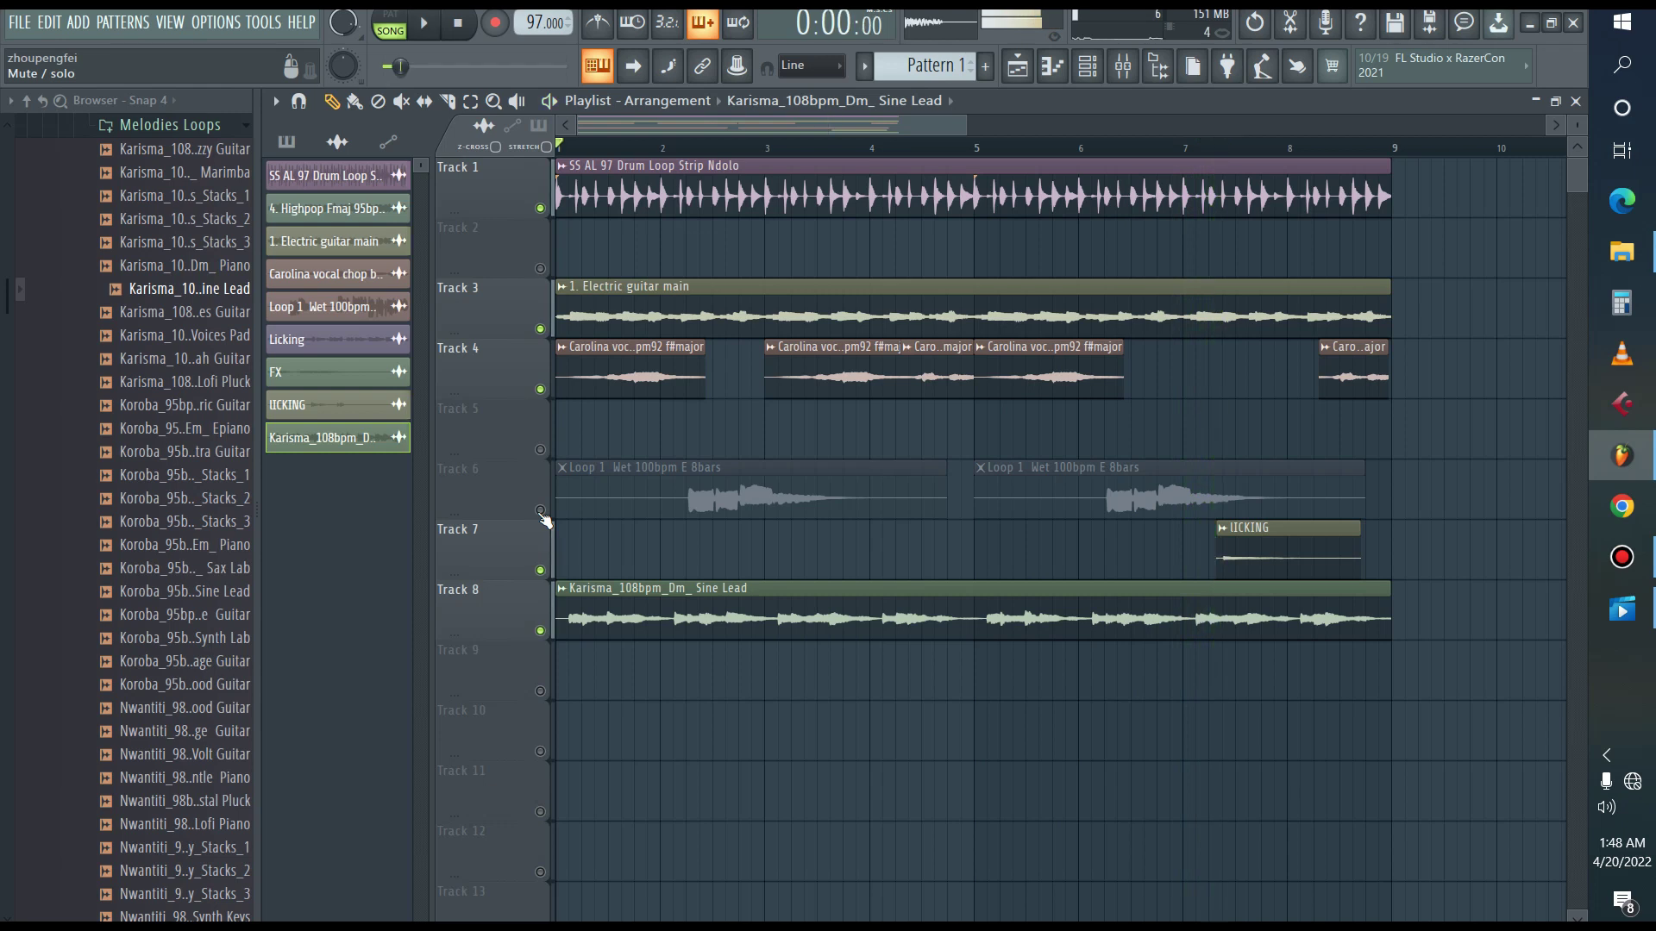
{"action": "left_click", "coordinate": [541, 510]}
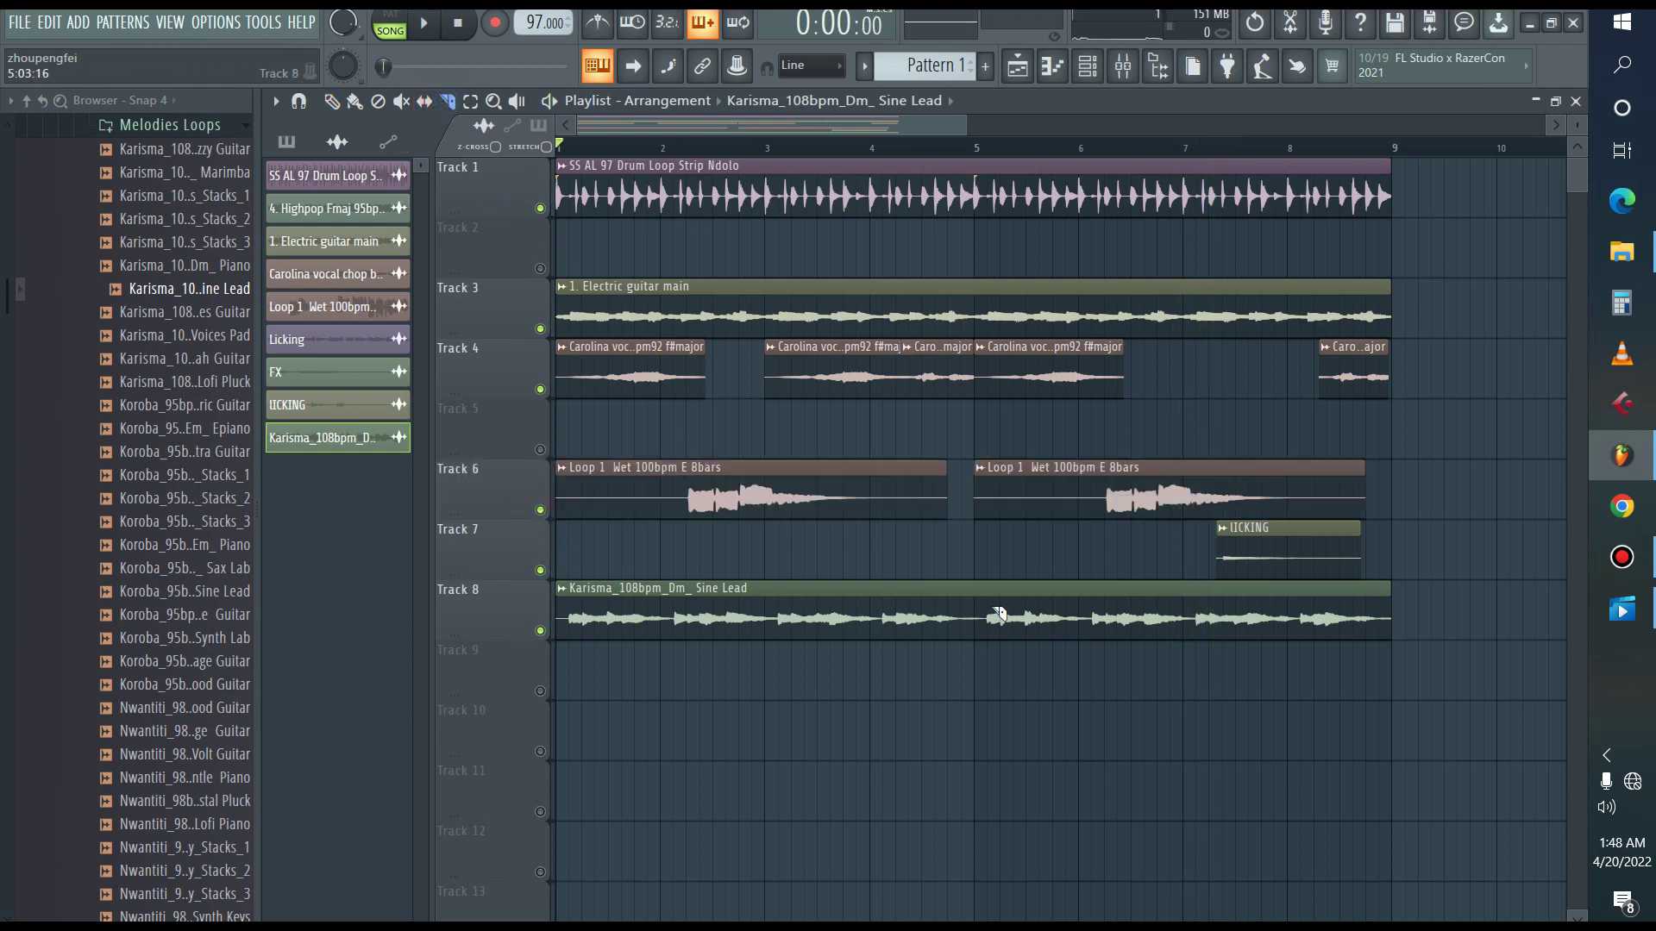
Slice the Karisma Sine Lead clip on Track 8 at bar 5, delete its first half and trim the remainder to one bar.
{"action": "left_click", "coordinate": [975, 643]}
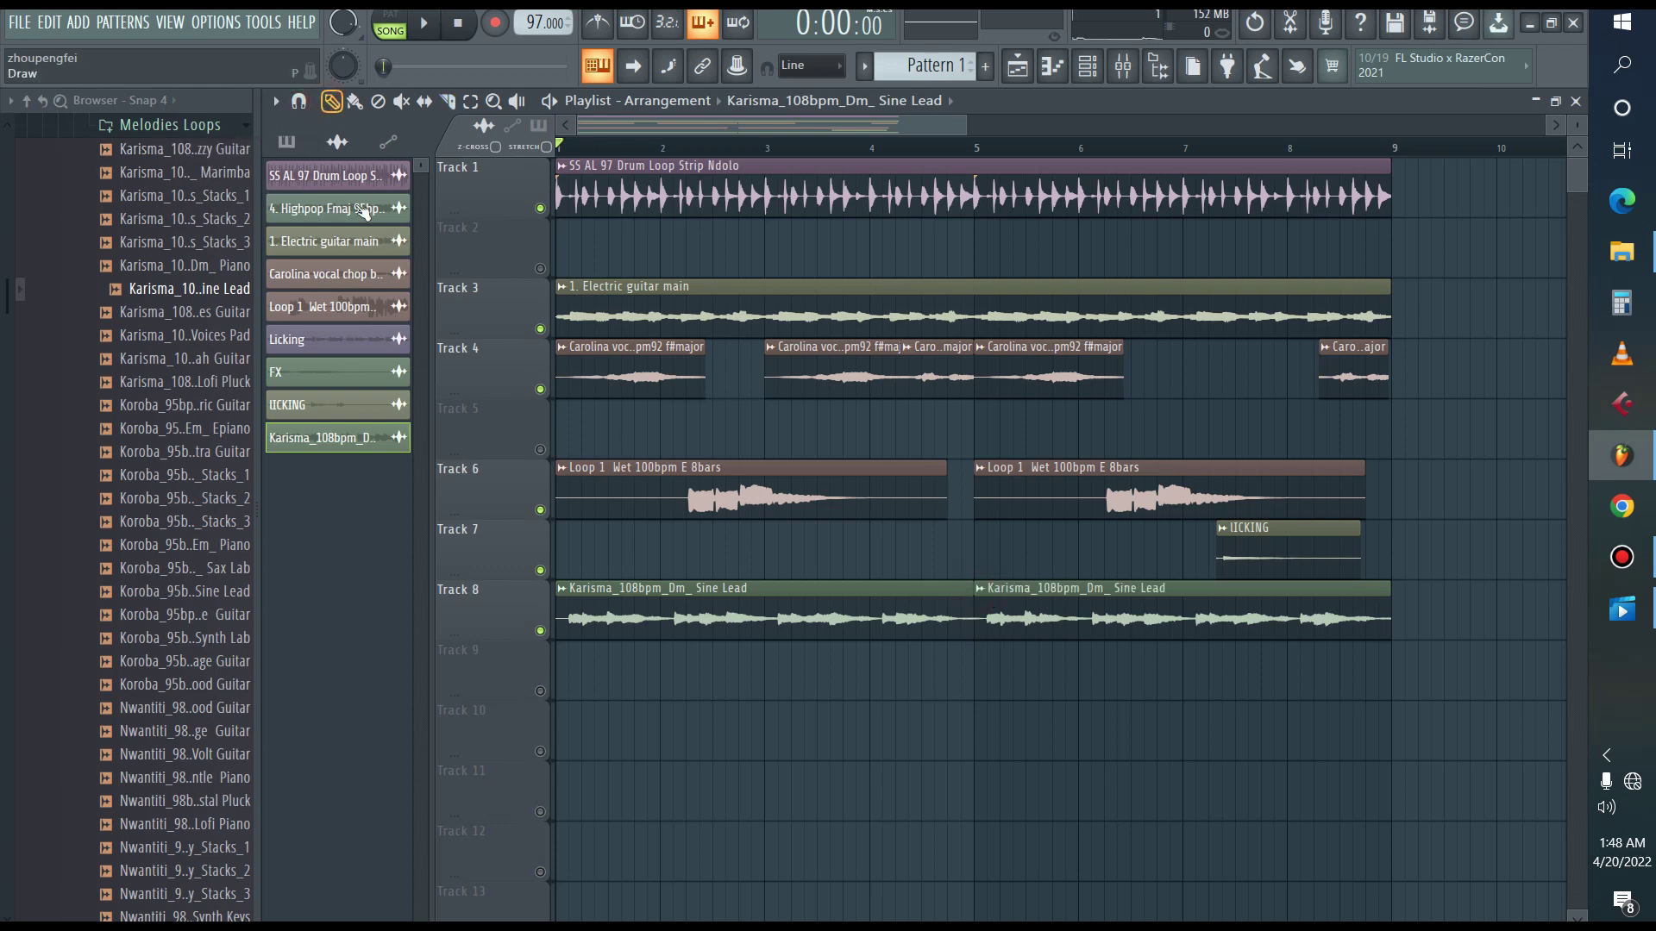
{"action": "right_click", "coordinate": [802, 626]}
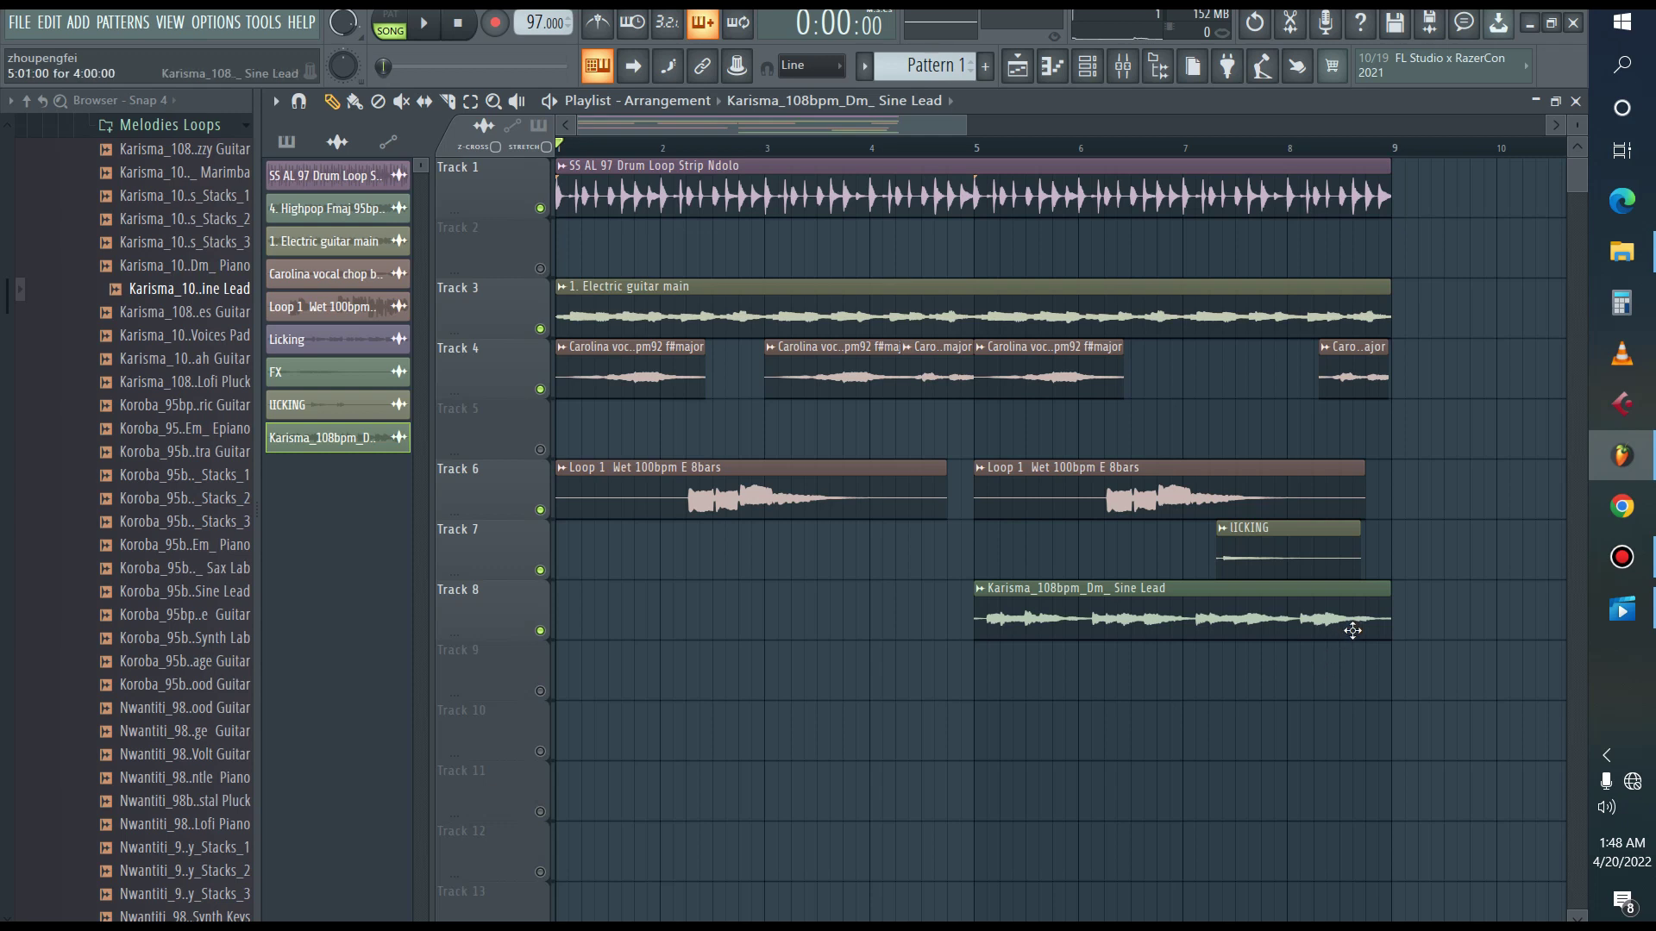
{"action": "left_click_drag", "start_coordinate": [1388, 614], "coordinate": [1076, 613]}
{"action": "right_click", "coordinate": [1037, 379]}
{"action": "left_click", "coordinate": [856, 147]}
{"action": "key", "text": "space"}
{"action": "double_click", "coordinate": [1031, 627]}
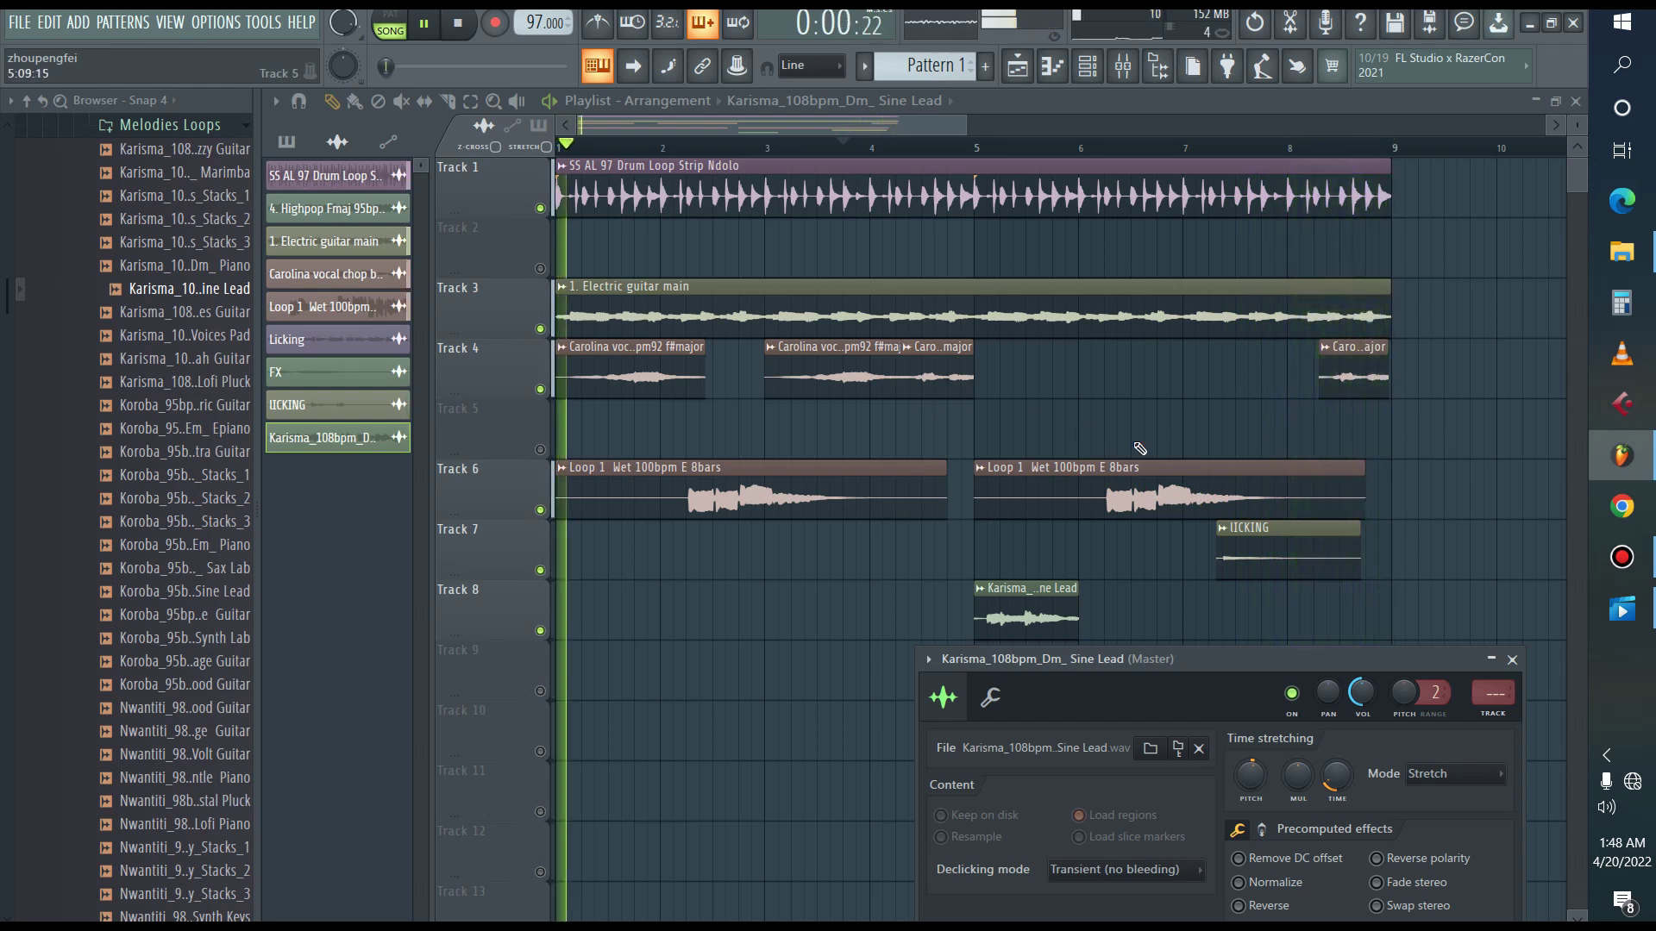
{"action": "key", "text": "space"}
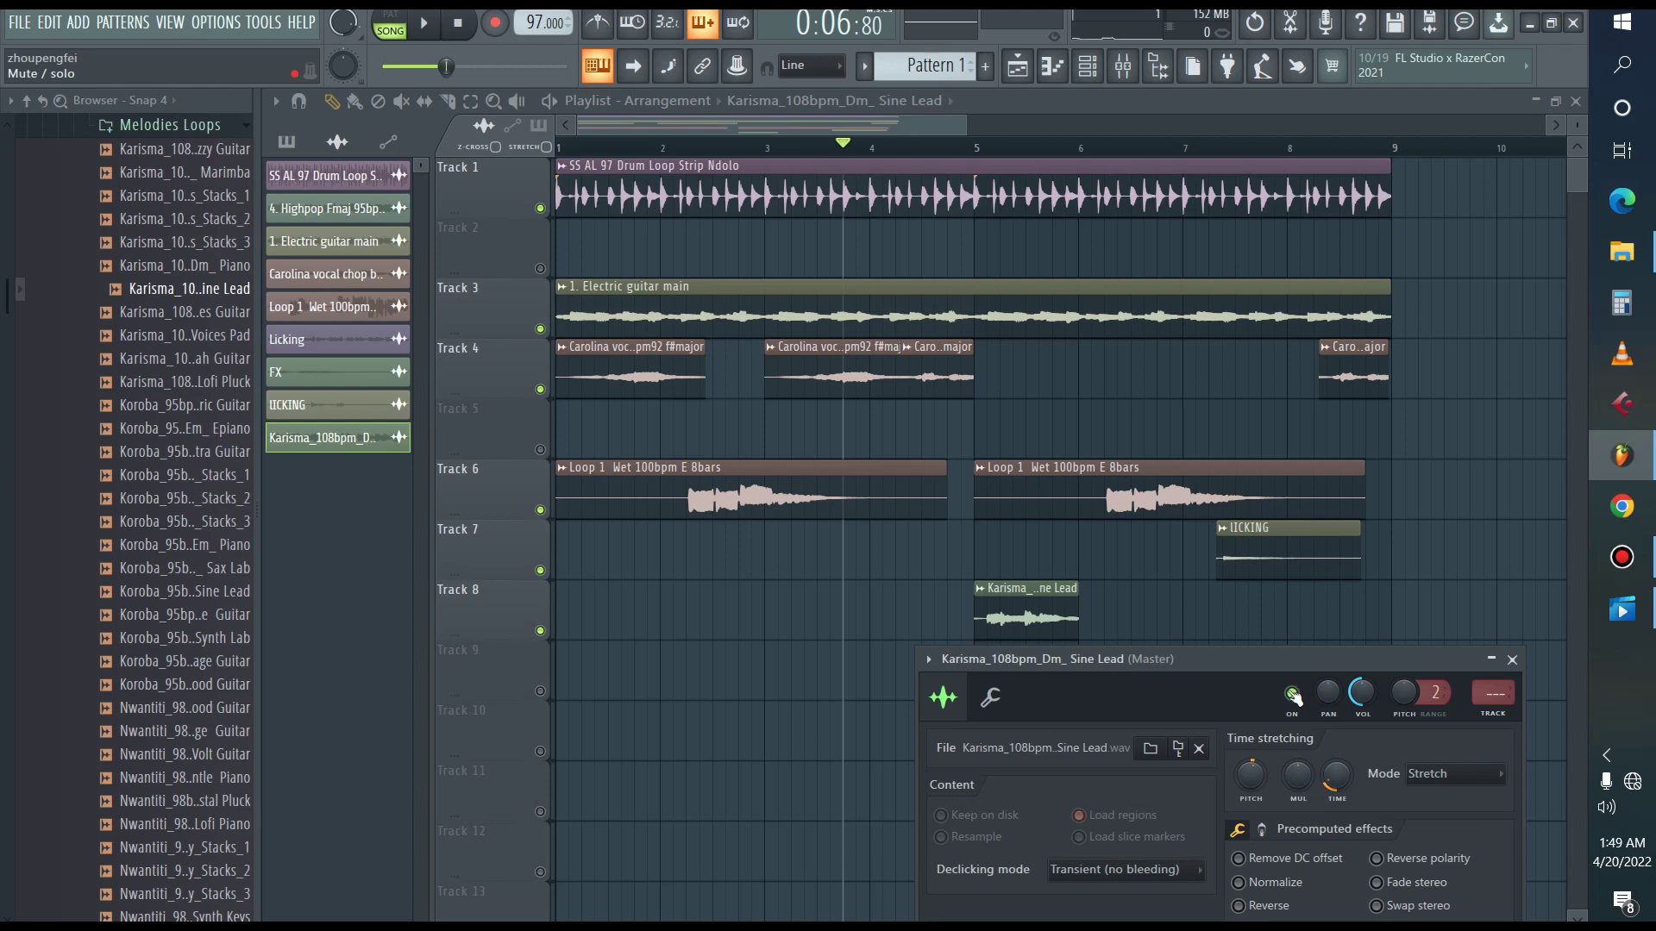
{"action": "left_click", "coordinate": [1512, 659]}
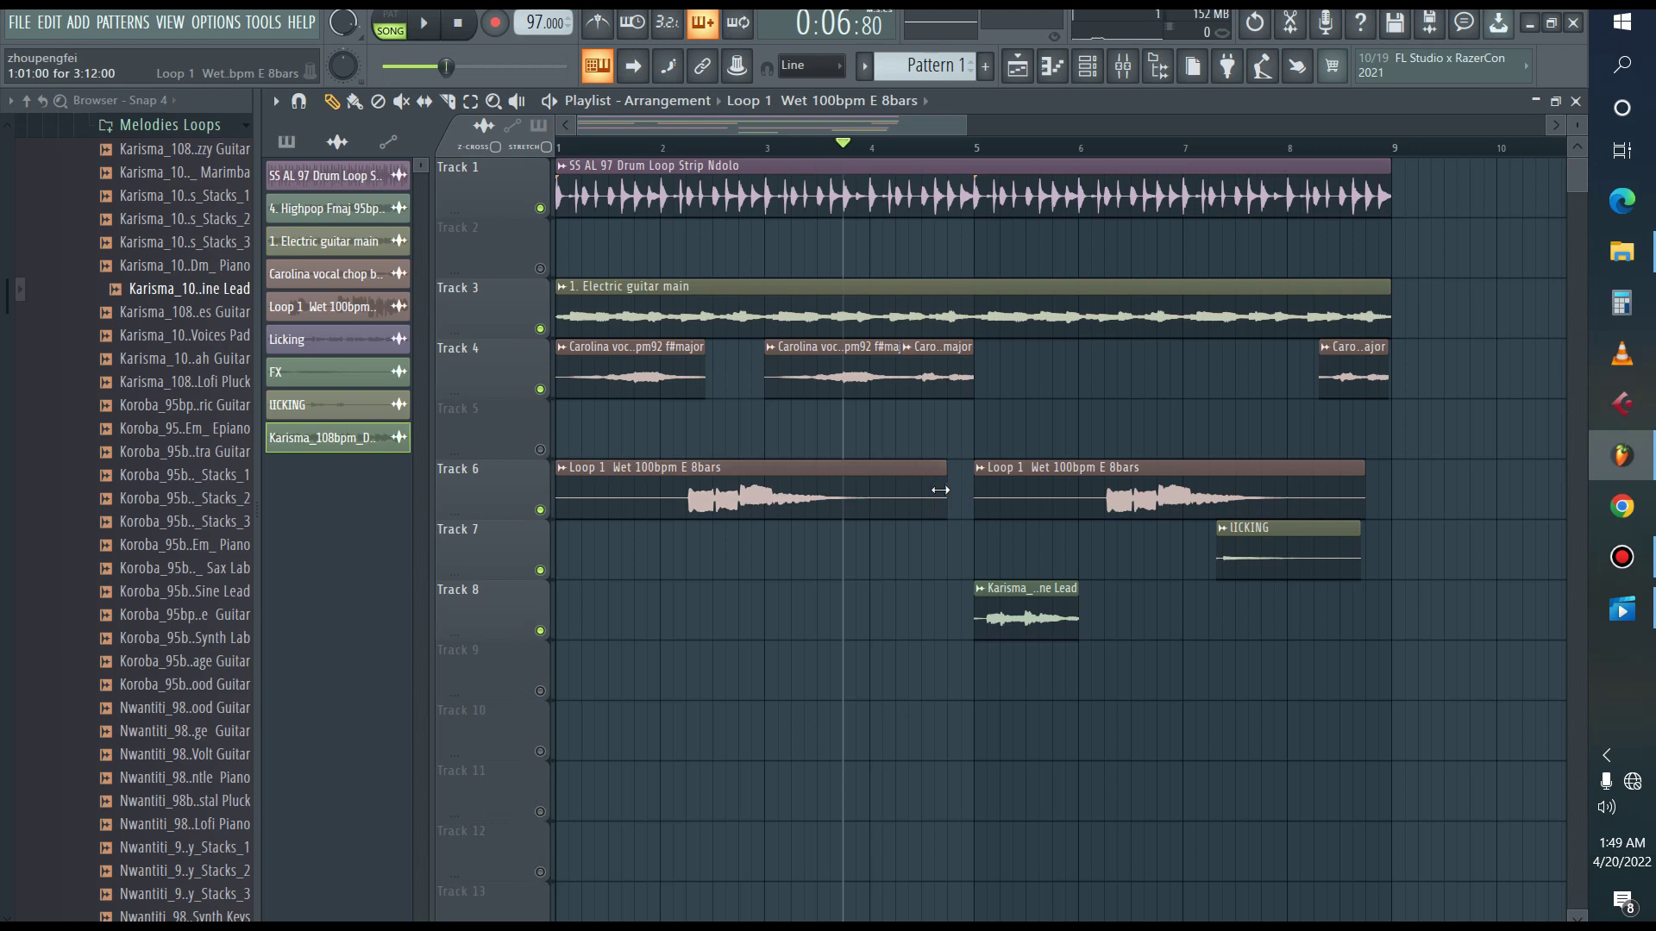
{"action": "mouse_move", "coordinate": [940, 490]}
{"action": "left_mouse_down"}
{"action": "mouse_move", "coordinate": [867, 495]}
{"action": "mouse_move", "coordinate": [932, 482]}
{"action": "left_mouse_up"}
{"action": "left_click", "coordinate": [932, 487]}
{"action": "mouse_move", "coordinate": [931, 487]}
{"action": "left_mouse_down"}
{"action": "mouse_move", "coordinate": [965, 487]}
{"action": "mouse_move", "coordinate": [930, 486]}
{"action": "left_mouse_up"}
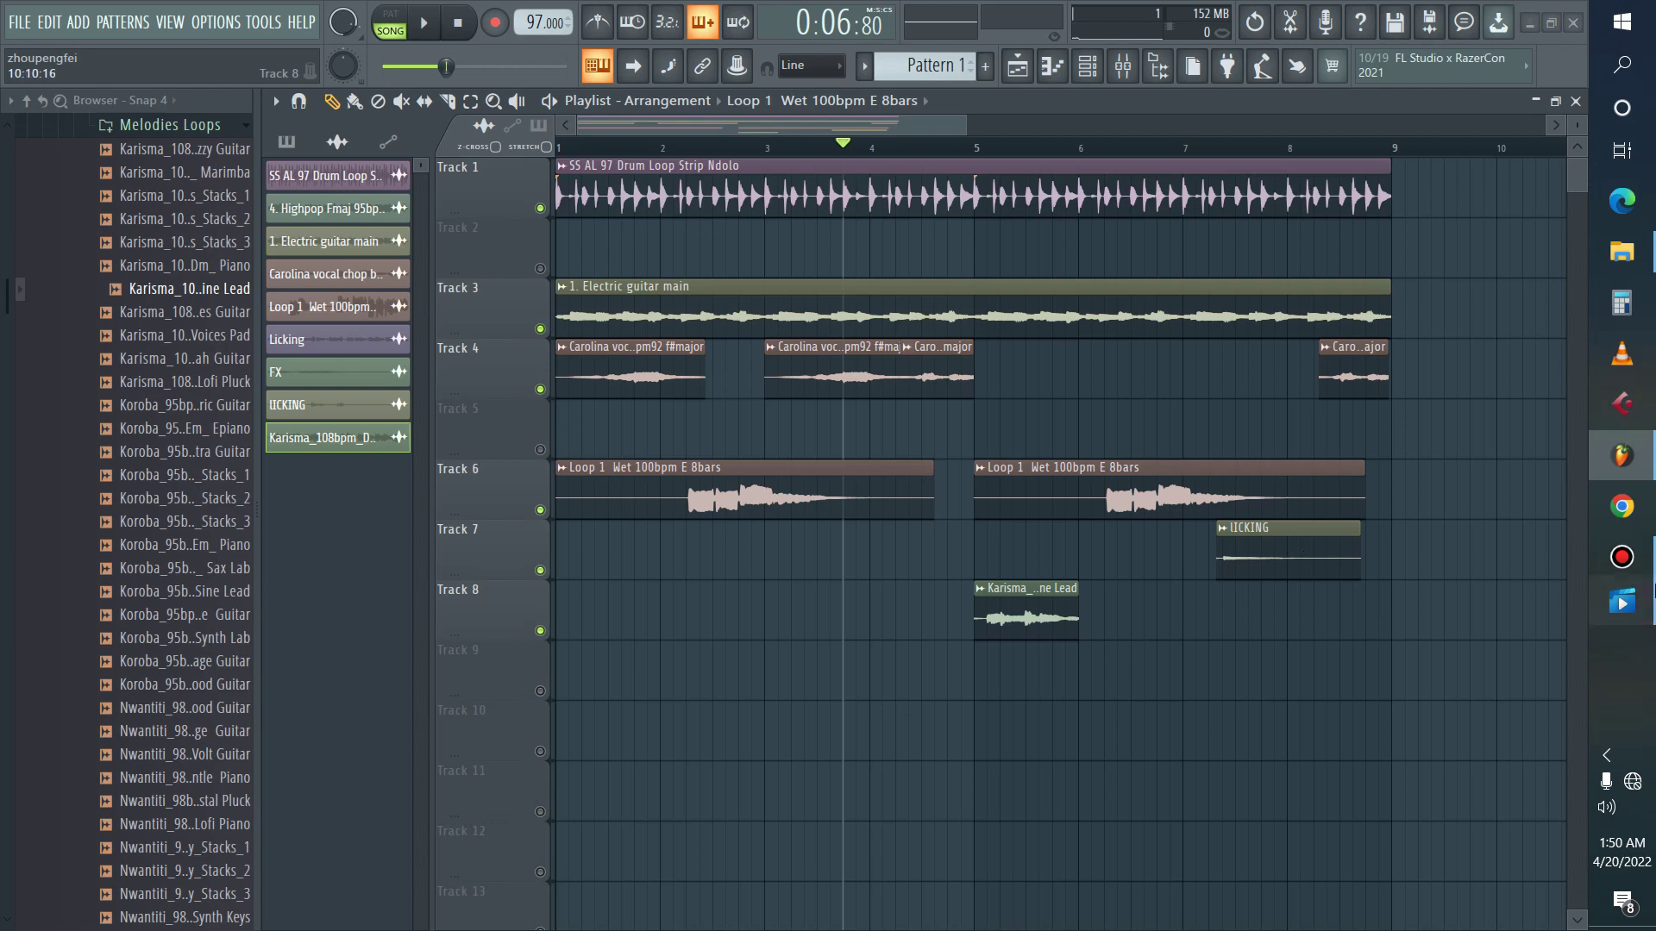
{"action": "left_click", "coordinate": [1621, 557]}
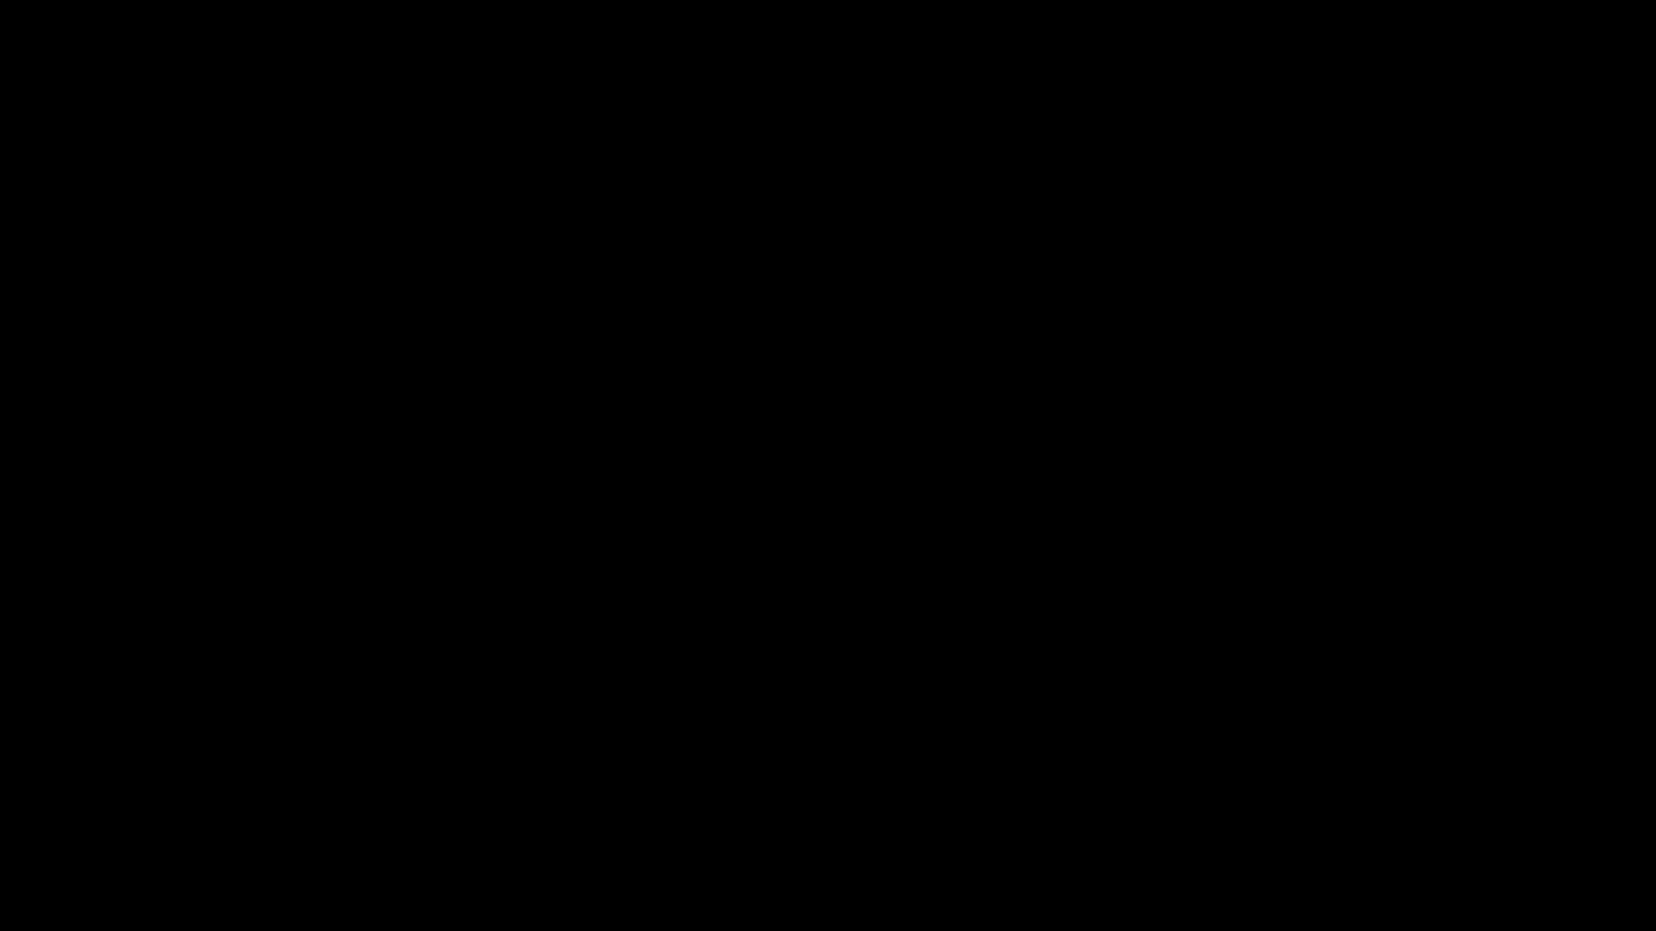